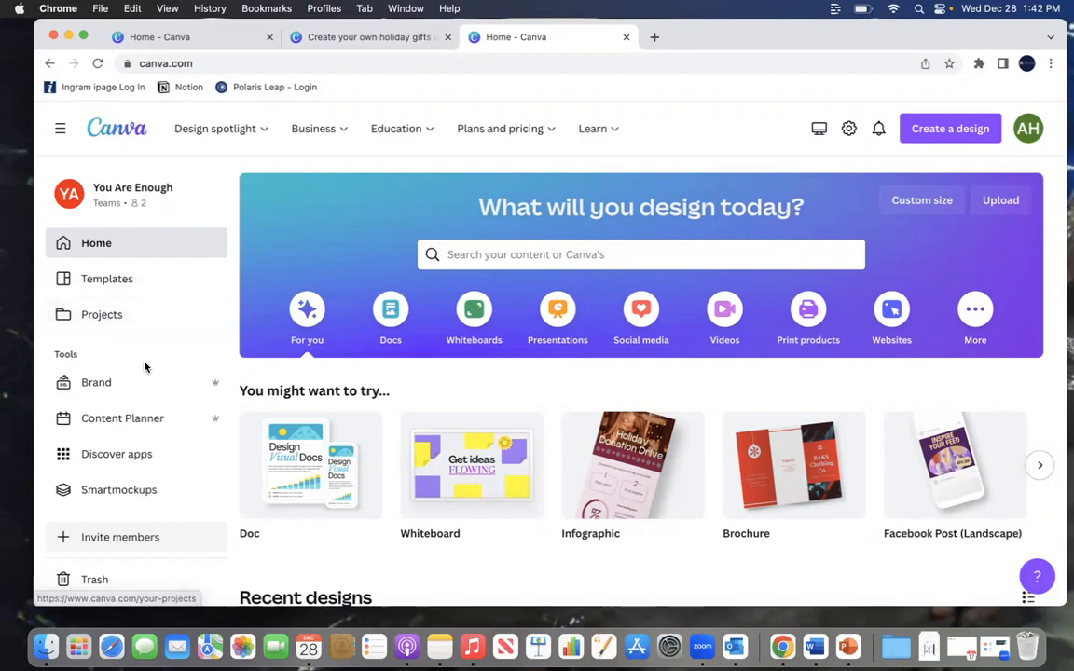
Step: Browse the design types and suggested formats on the home page
scroll(144, 367, down, 1)
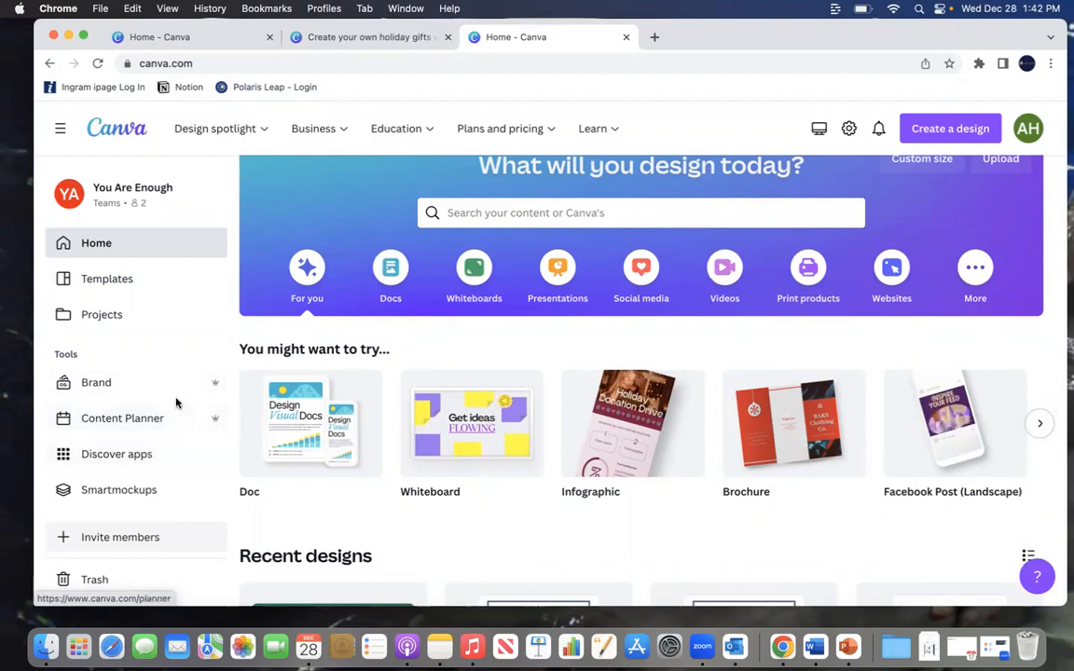
scroll(279, 280, down, 1)
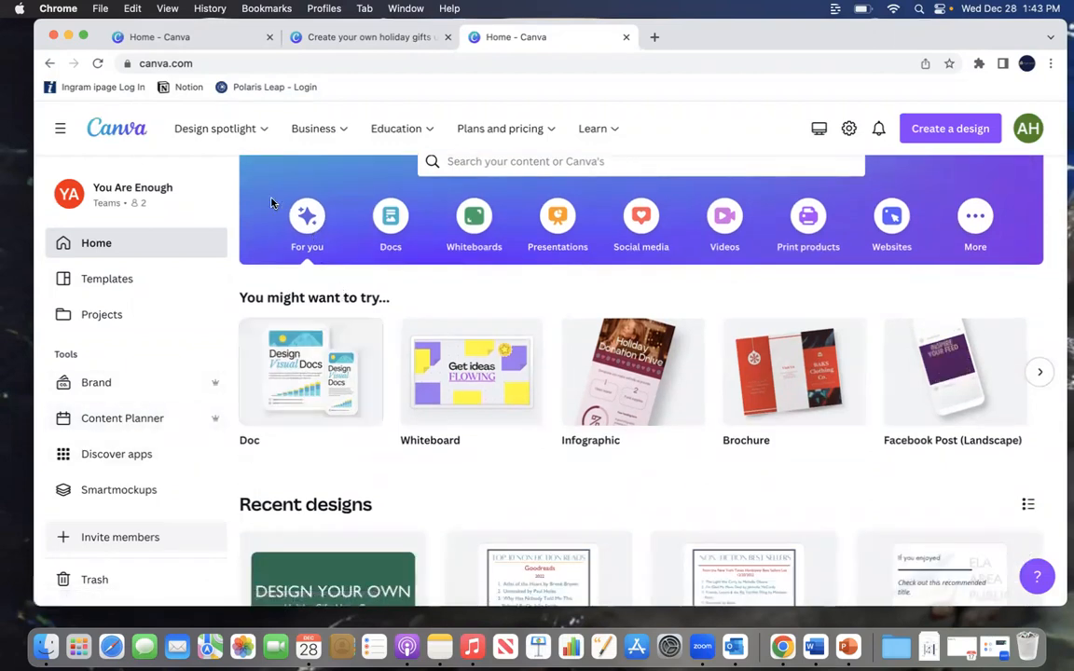
mouse_move(416, 150)
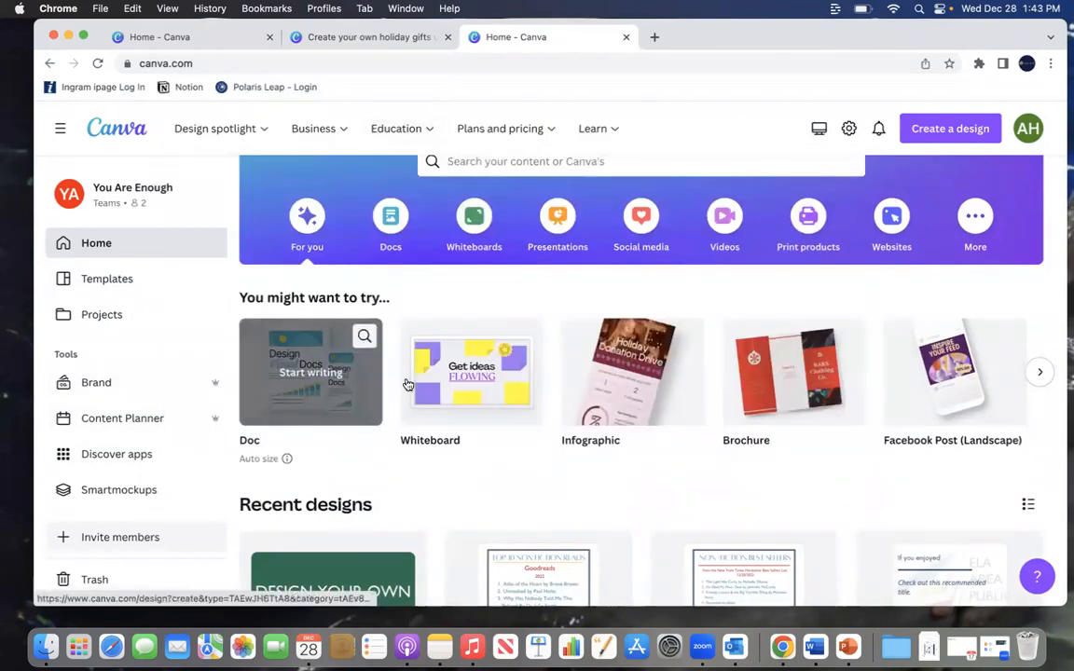
scroll(466, 354, right, 2)
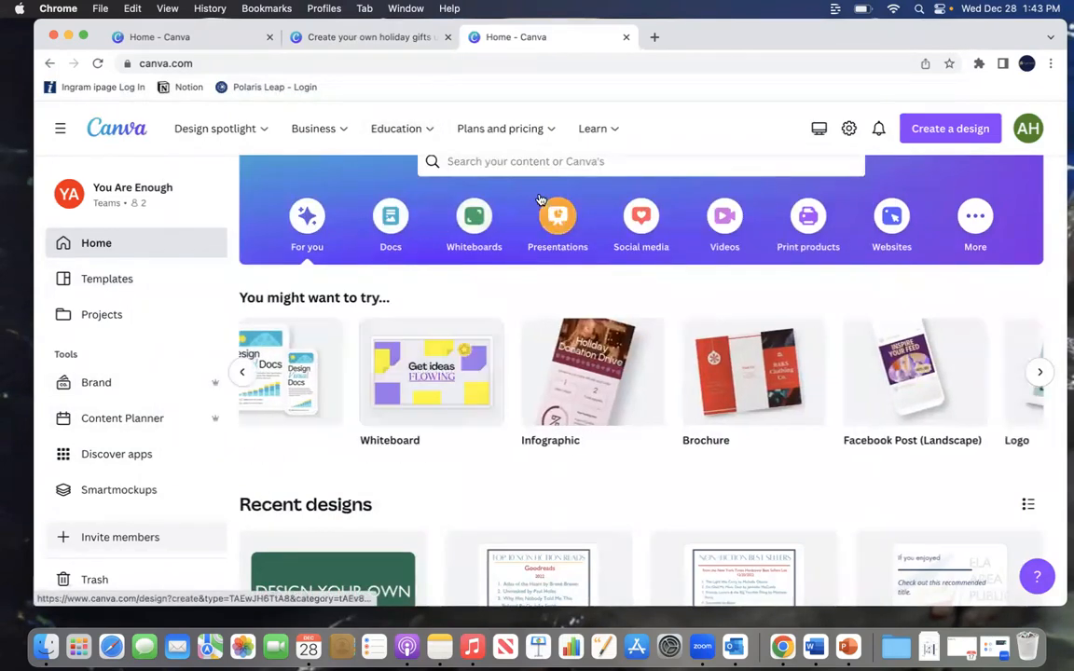
scroll(507, 181, up, 2)
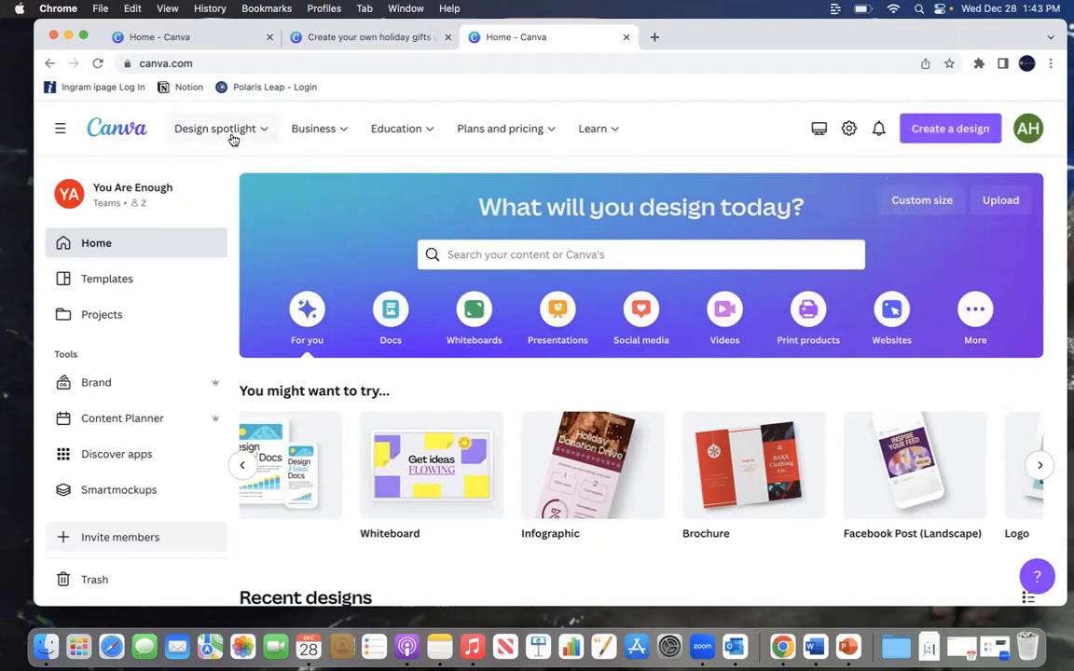
mouse_move(412, 125)
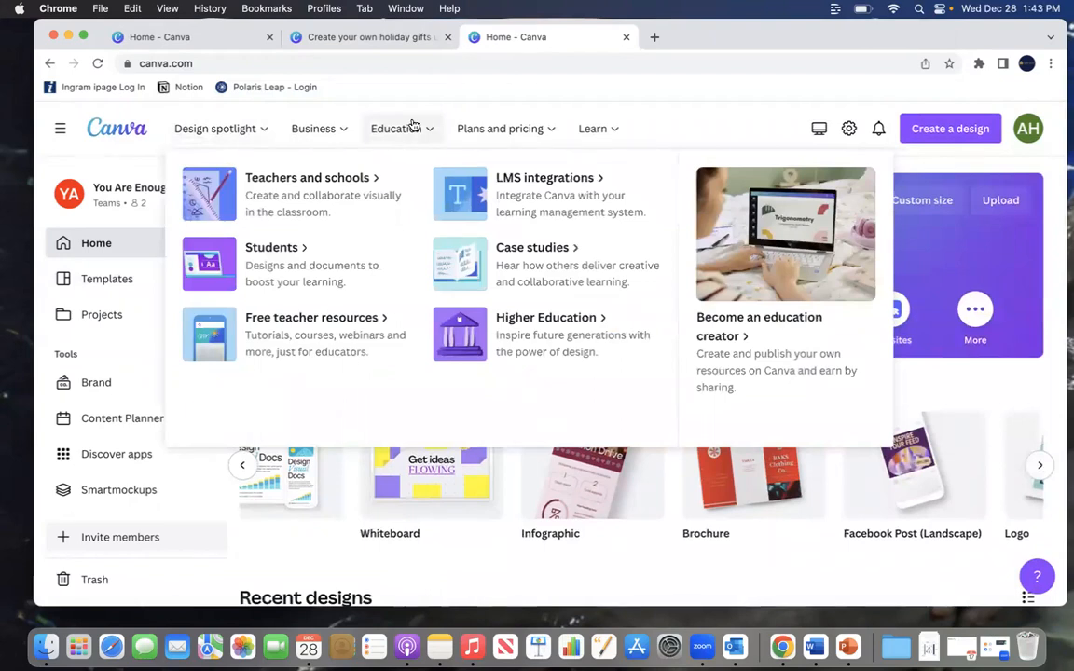
mouse_move(326, 137)
mouse_move(583, 136)
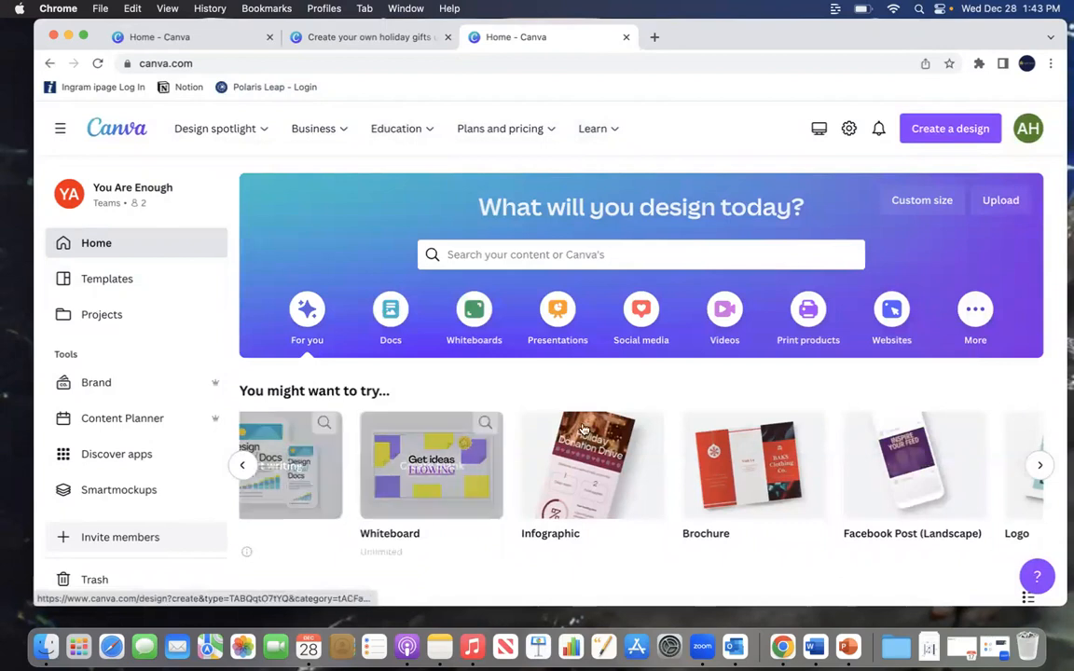
click(1036, 468)
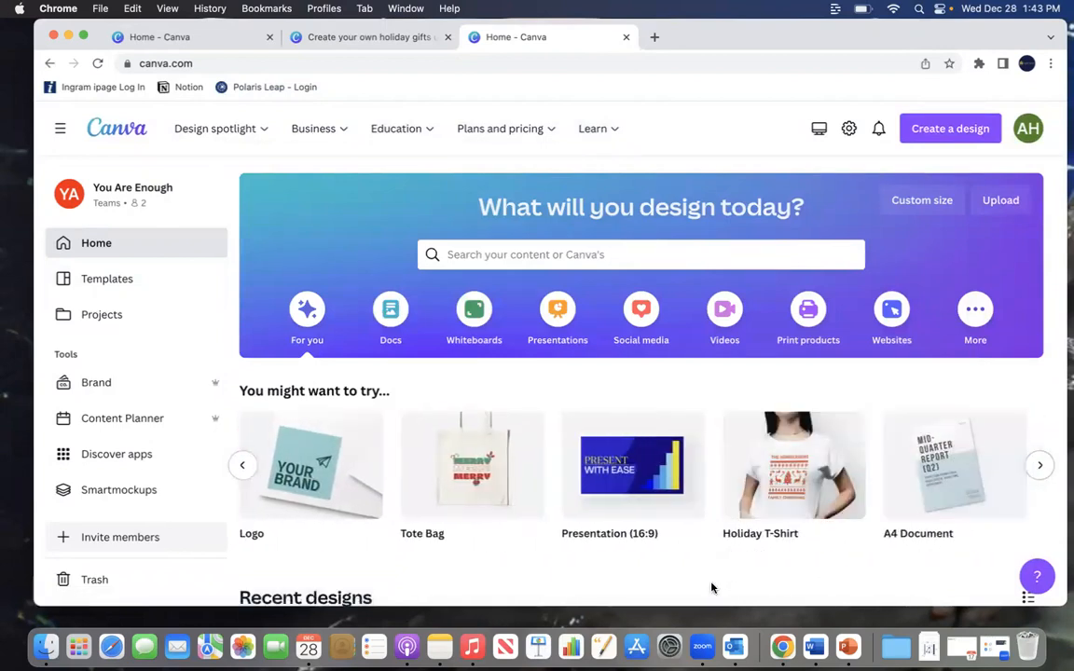
Step: Look through the list of recent designs
scroll(714, 586, down, 5)
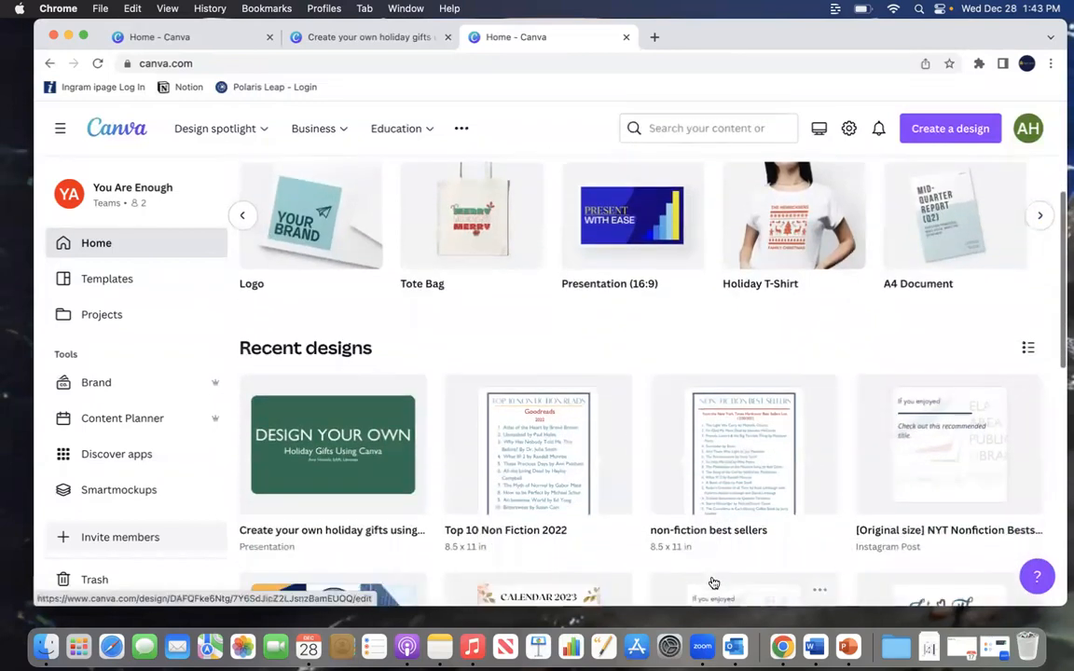
scroll(751, 400, down, 4)
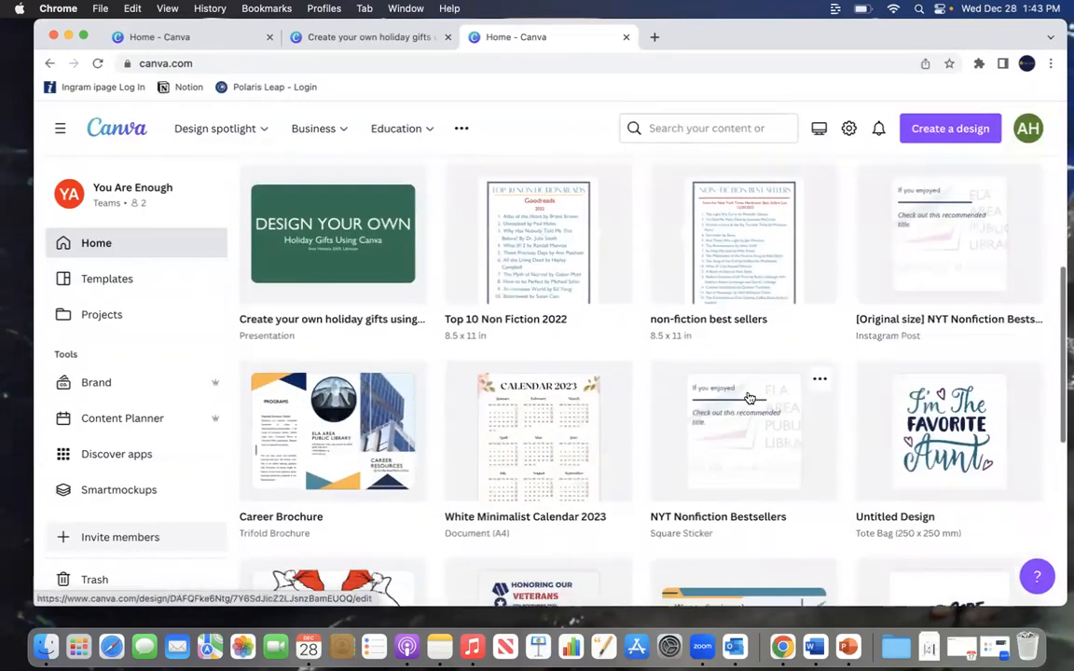
scroll(749, 399, down, 3)
scroll(749, 398, down, 10)
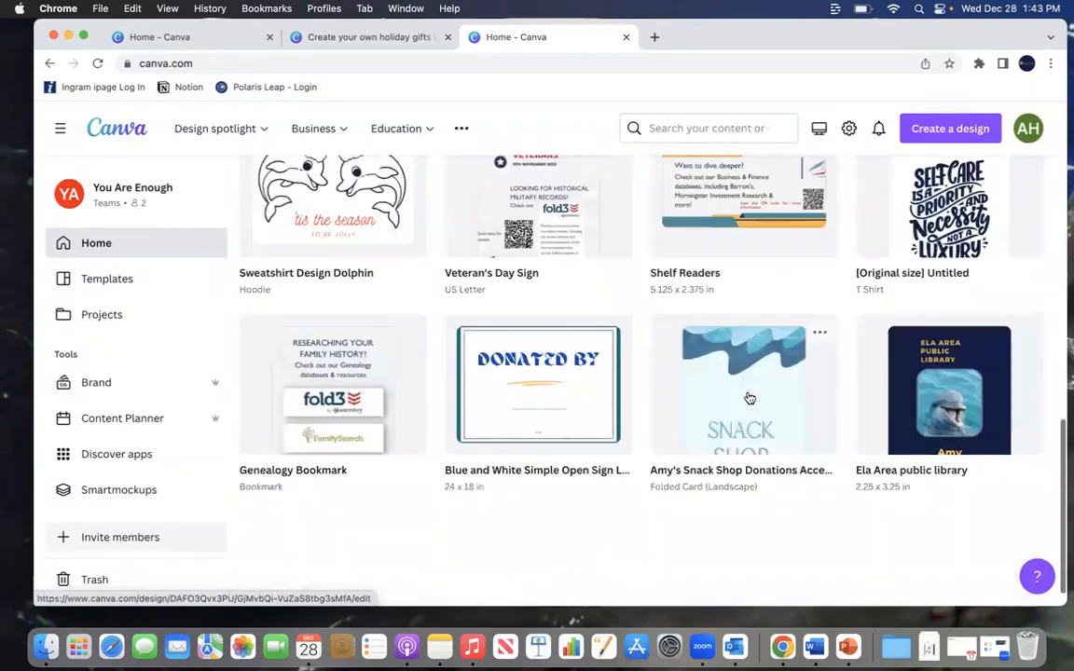
scroll(746, 405, up, 14)
scroll(742, 411, down, 8)
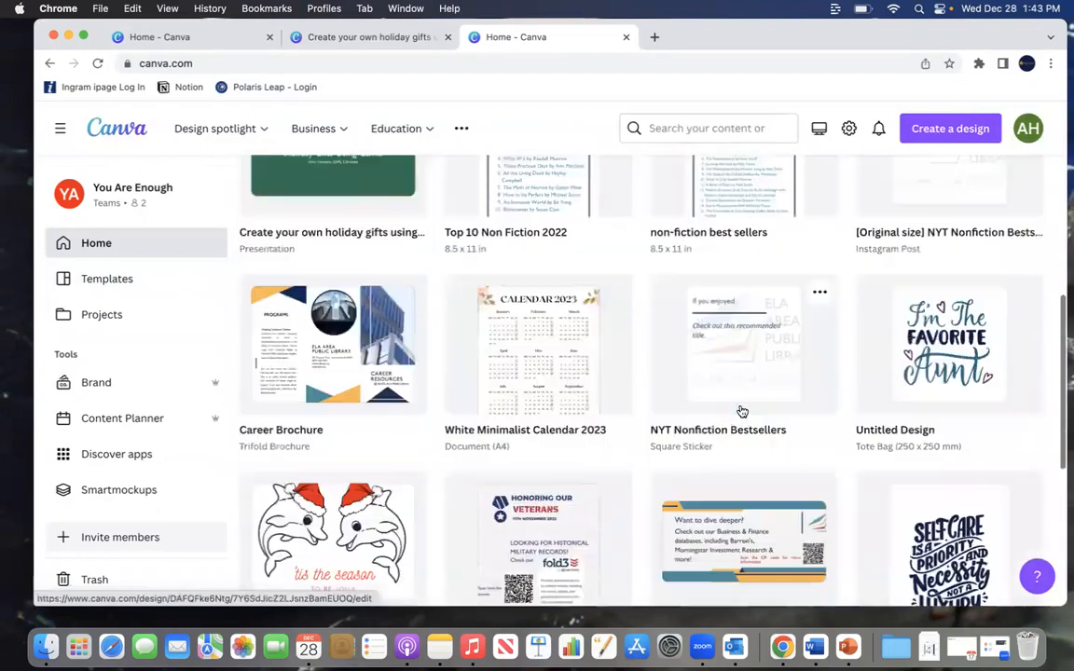
scroll(742, 411, down, 4)
scroll(742, 411, up, 8)
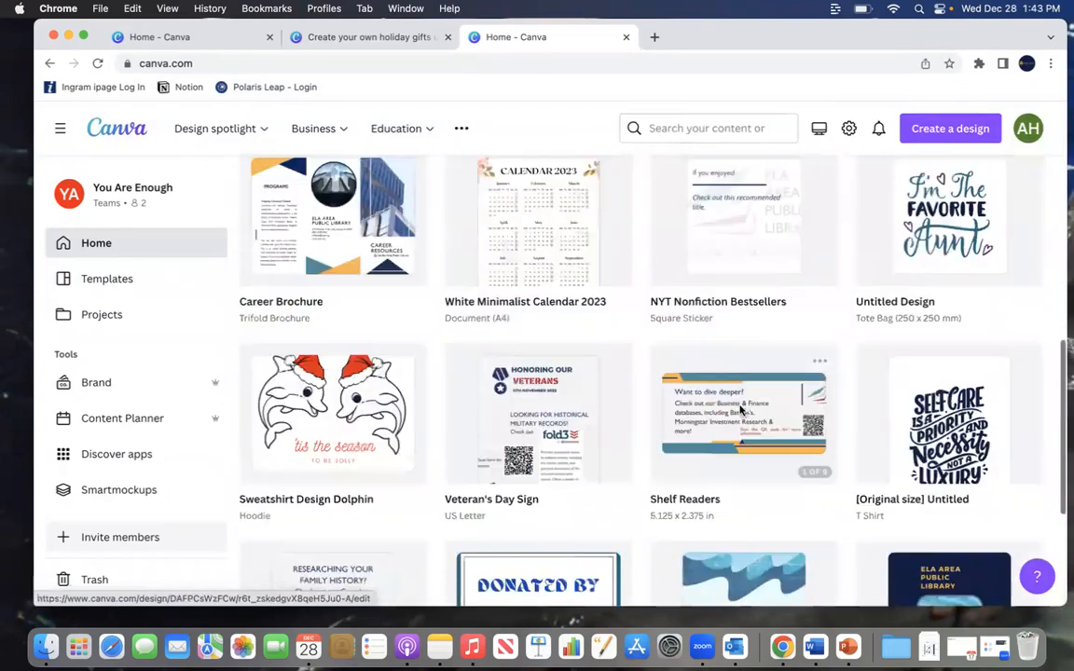
scroll(742, 411, up, 10)
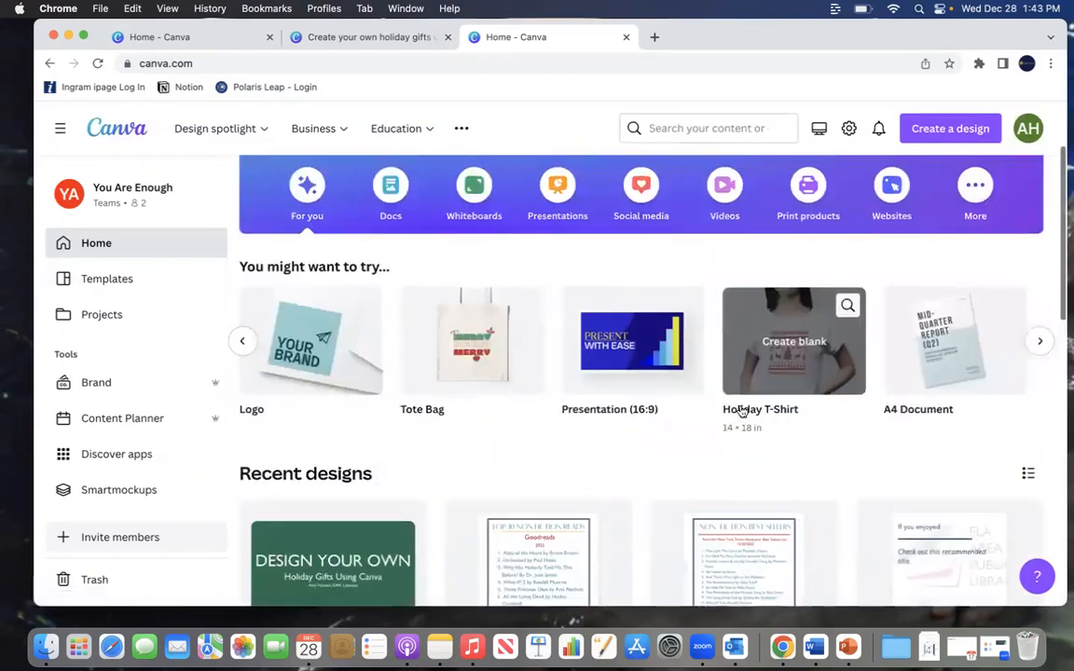
scroll(851, 241, up, 1)
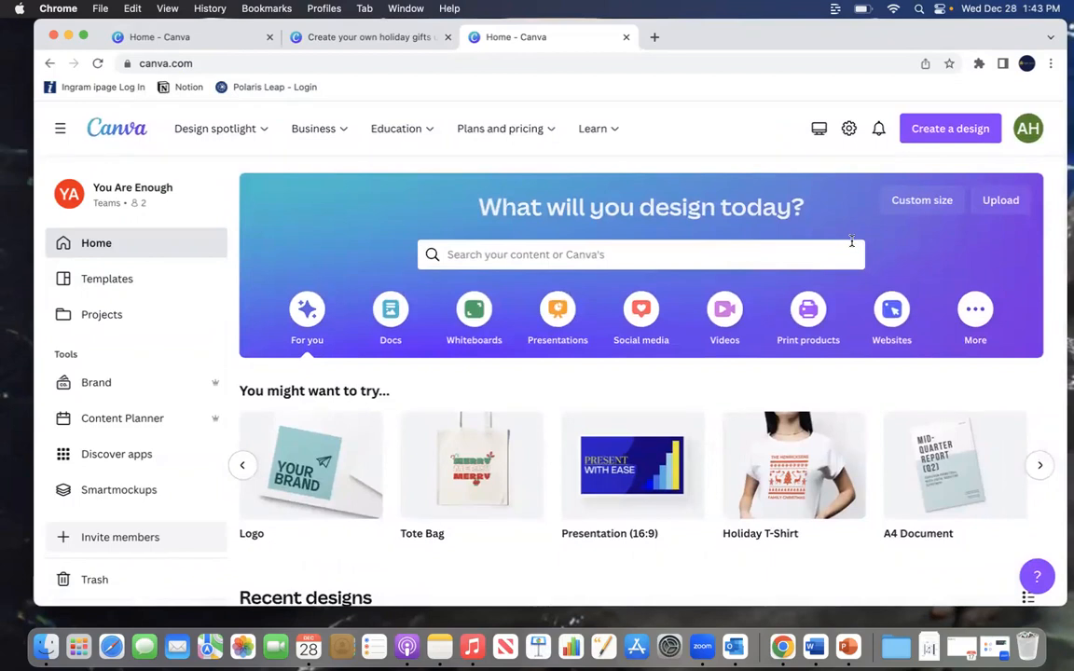
Step: Start a new design by searching for card and choosing Folded Card (Portrait)
click(951, 130)
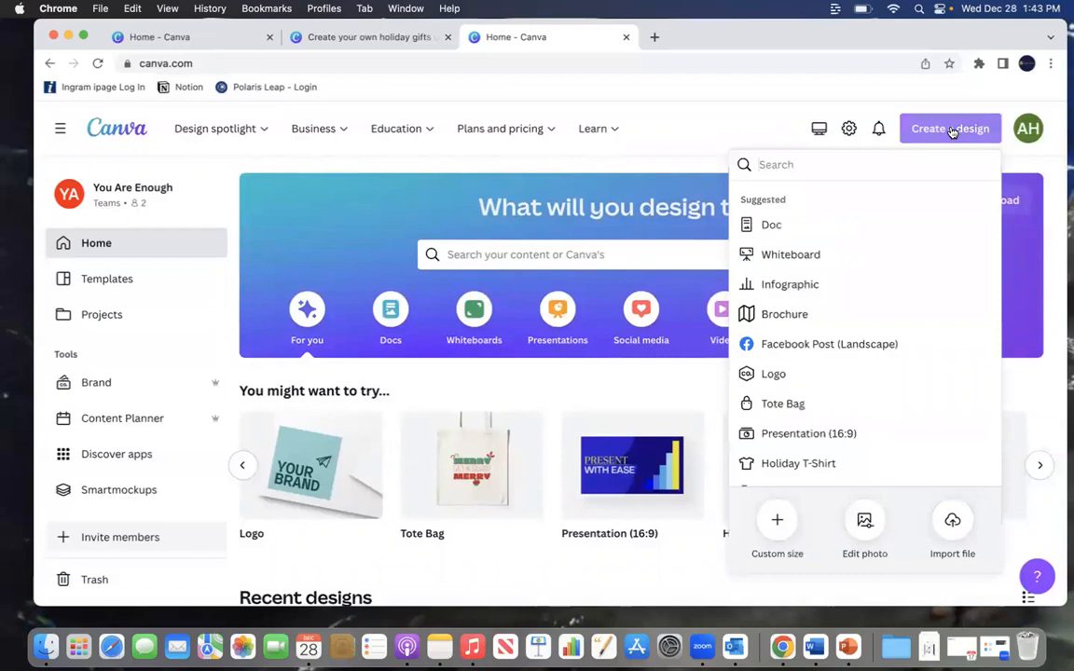
text(card)
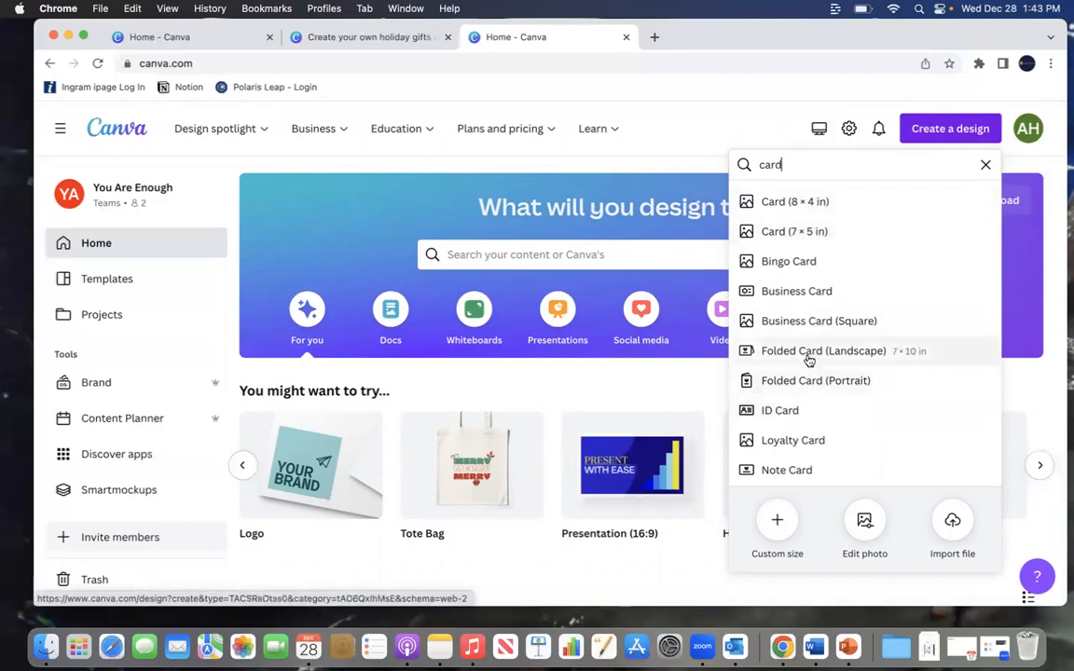
scroll(819, 368, down, 1)
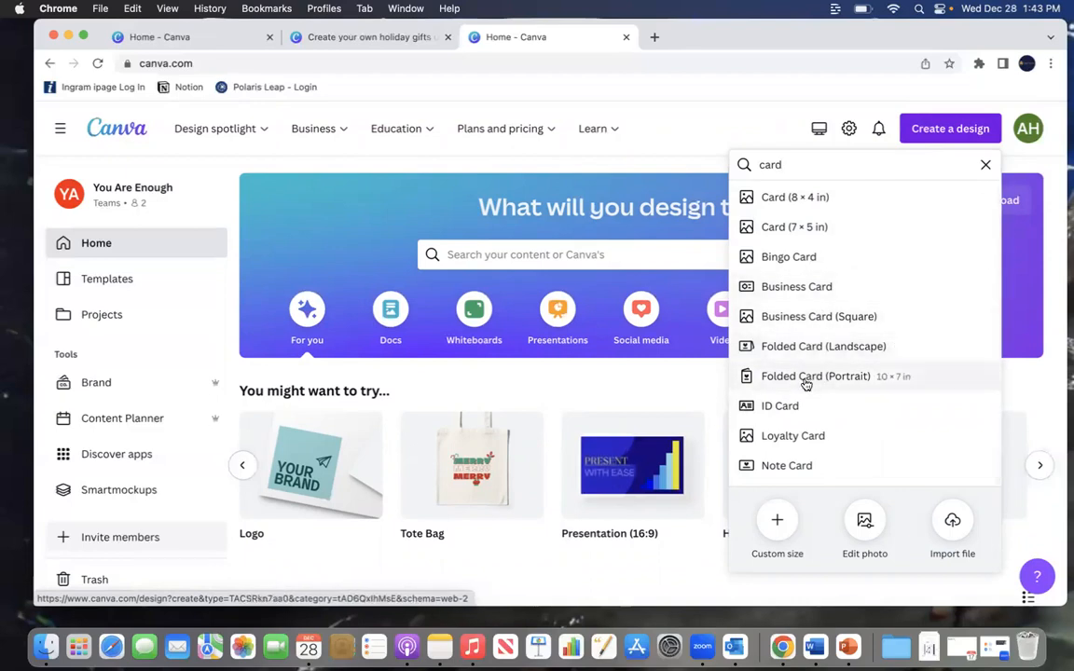
click(803, 382)
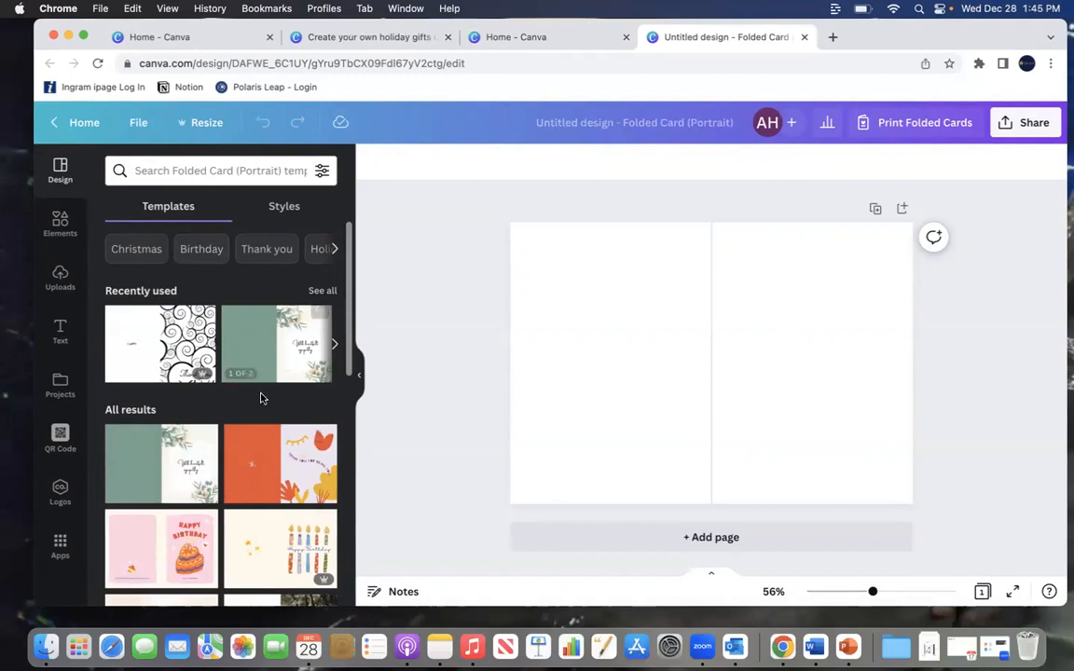
Step: Filter the folded card templates by the Birthday category
scroll(259, 401, down, 3)
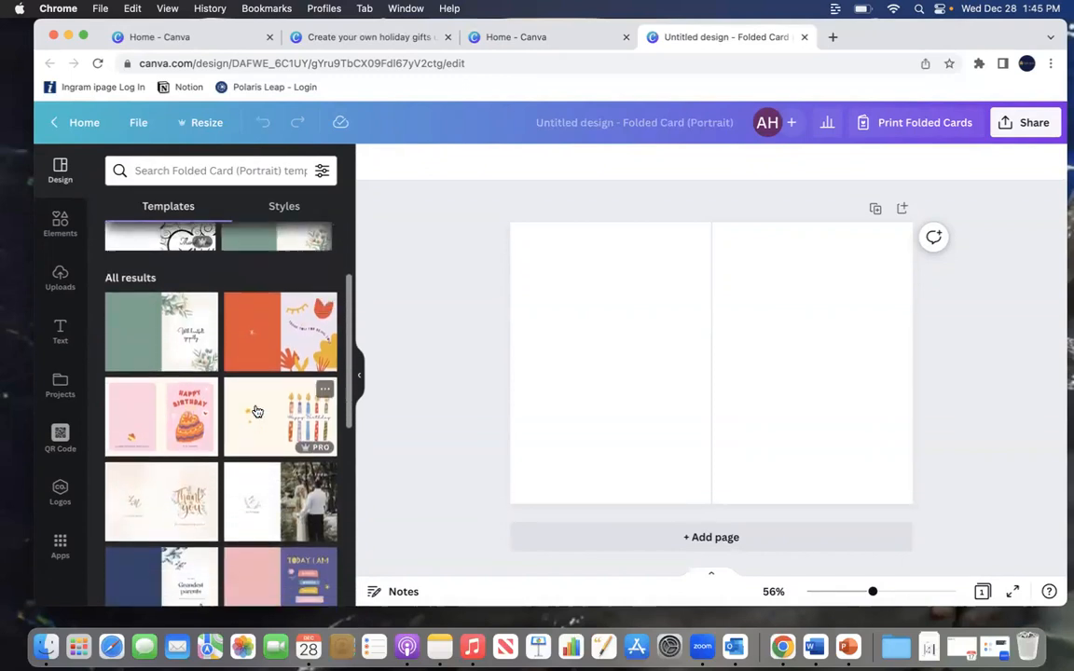
scroll(258, 410, up, 3)
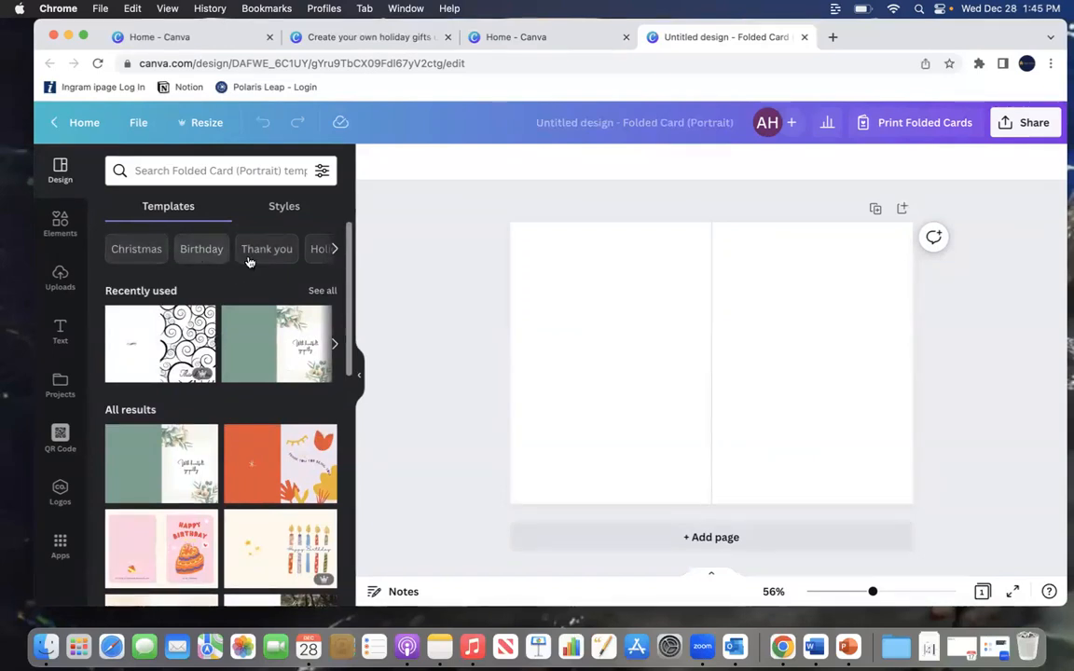
click(202, 250)
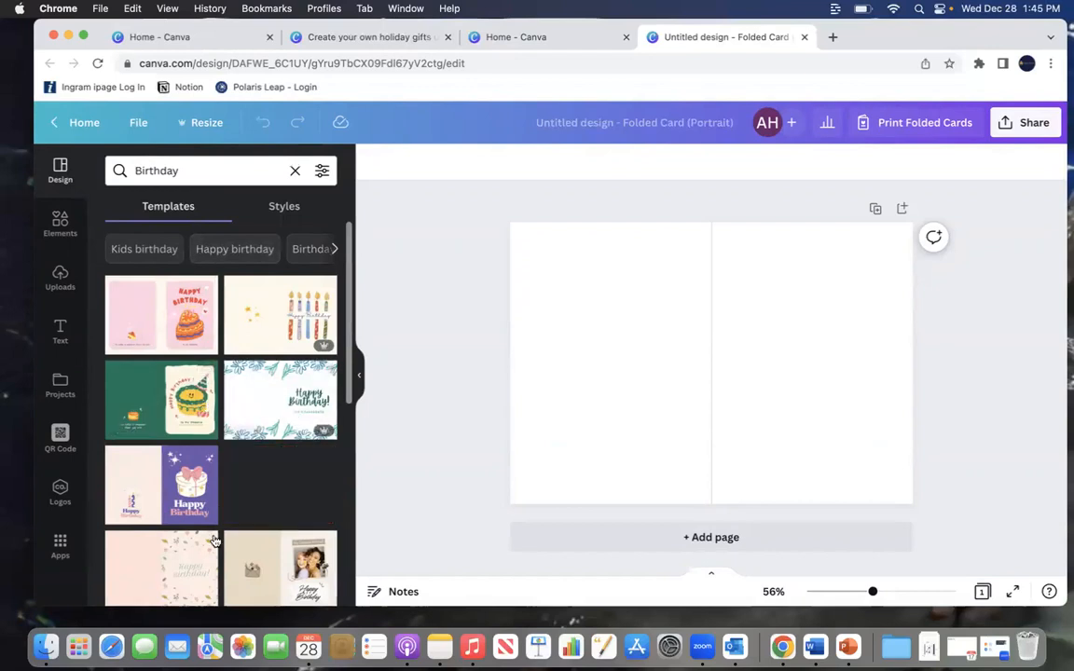
Step: Apply the Blue Playful Happy Birthday Folded Card template to both pages
scroll(233, 480, down, 3)
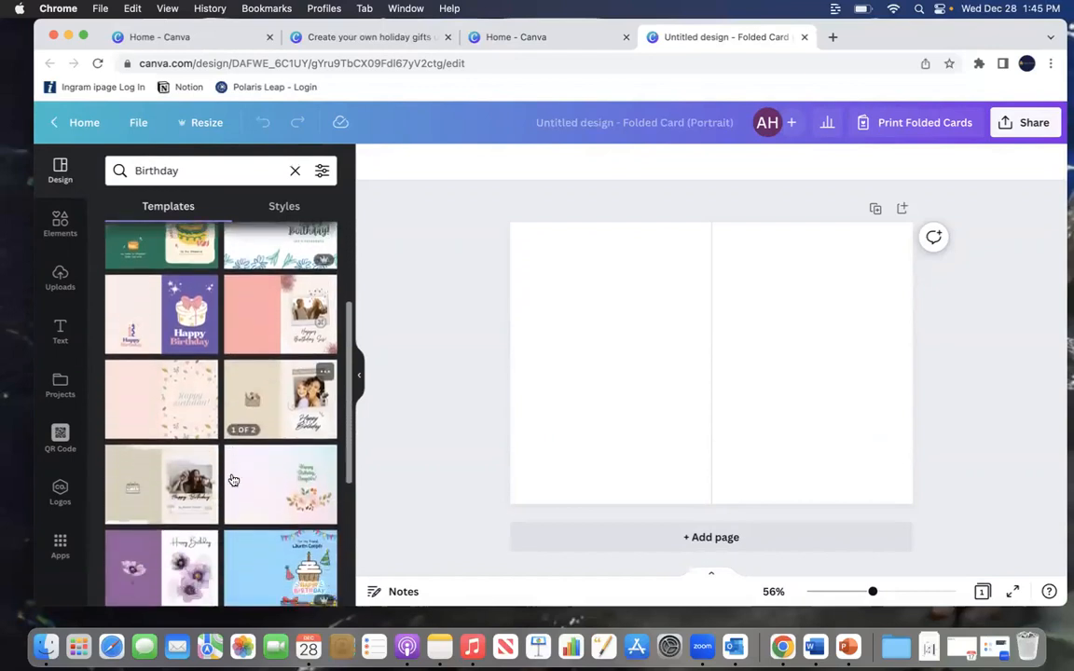
scroll(234, 480, down, 4)
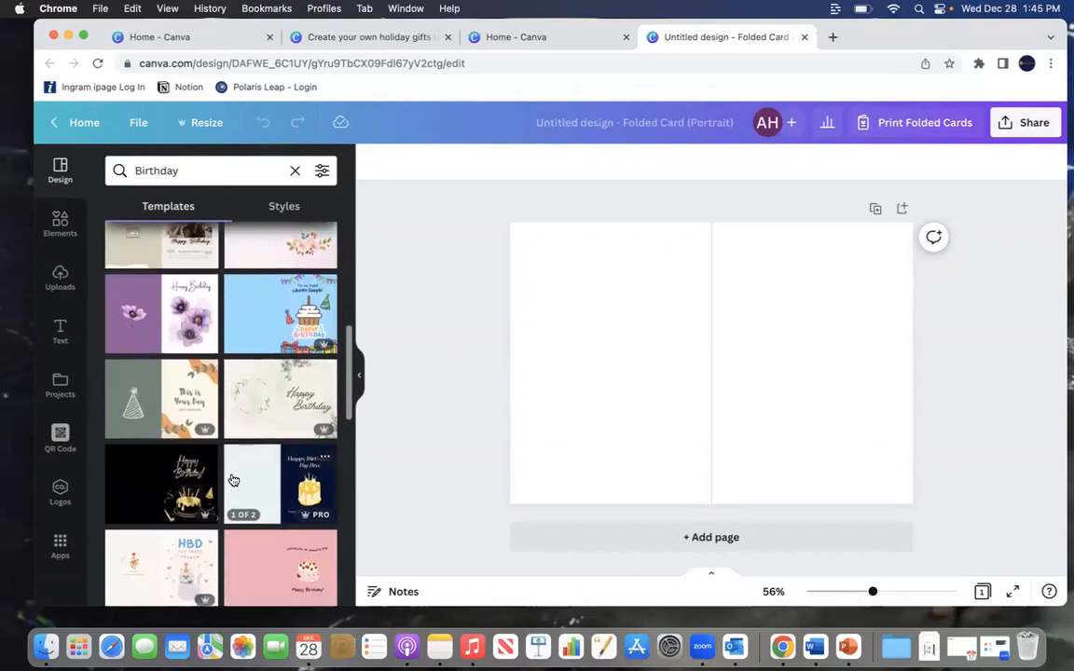
scroll(233, 480, up, 2)
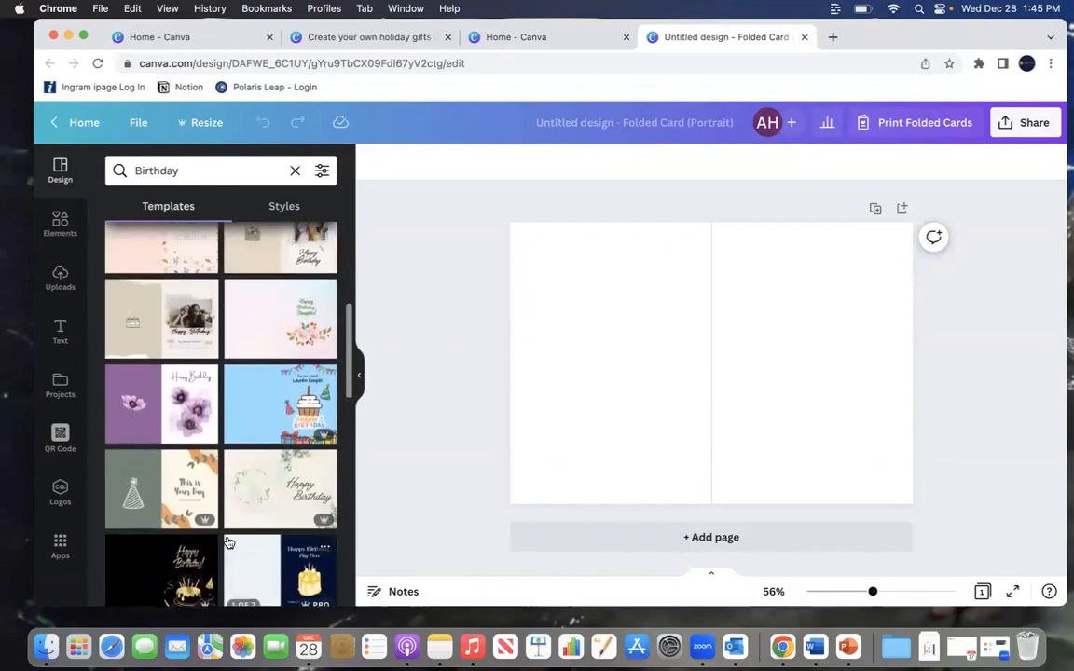
click(248, 421)
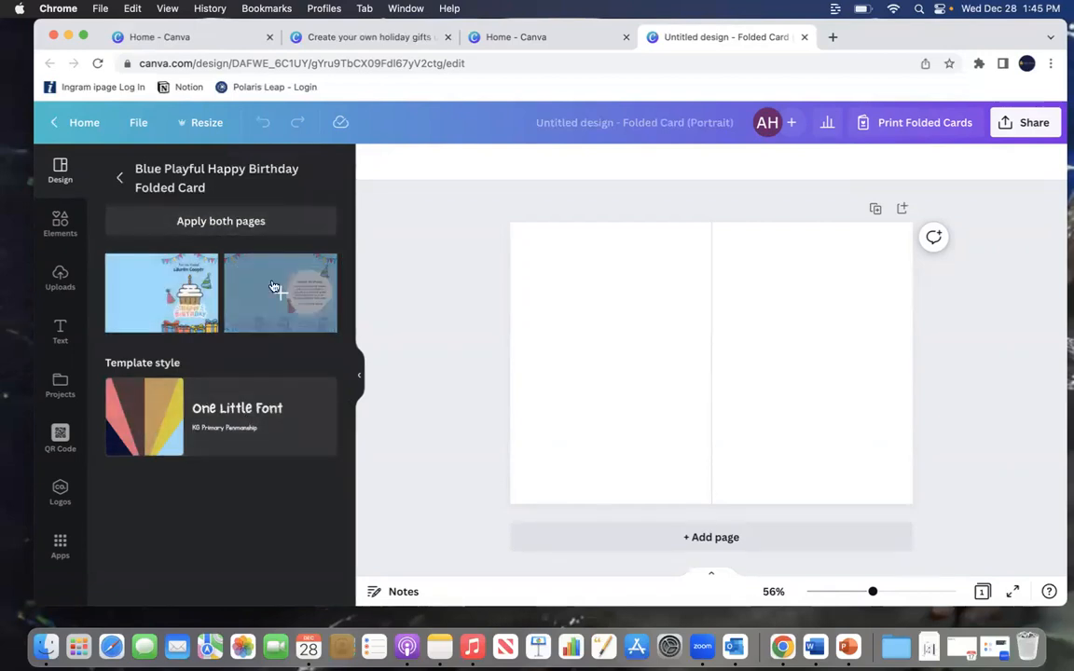
click(240, 229)
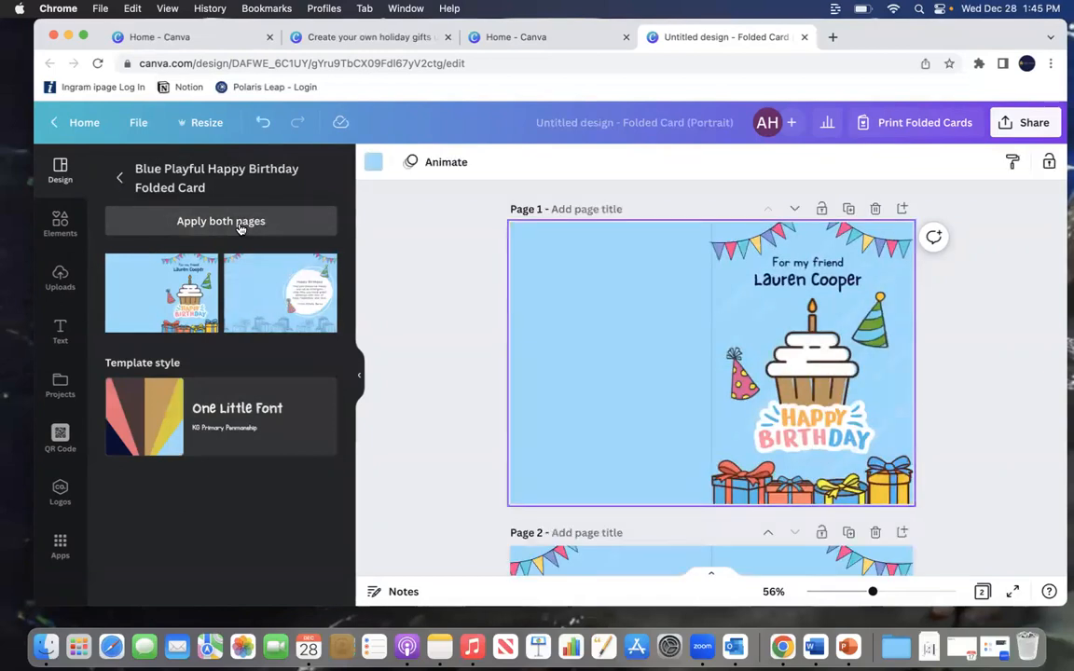
Step: Review both pages of the applied card template and return to the template list
scroll(1030, 338, down, 5)
scroll(1023, 339, down, 2)
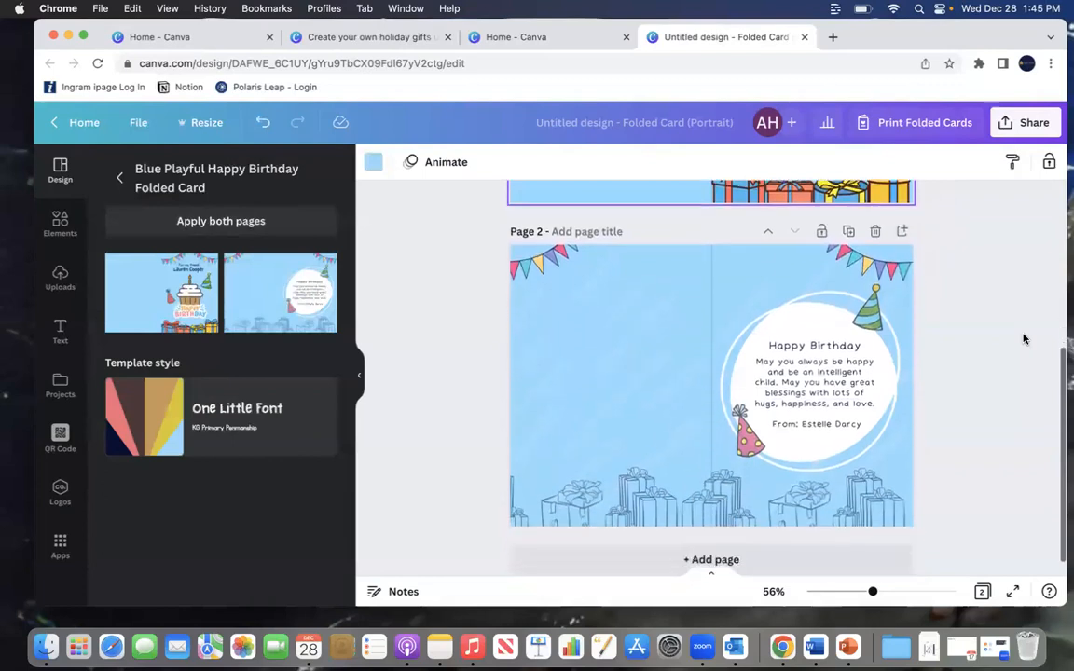
scroll(1024, 339, down, 1)
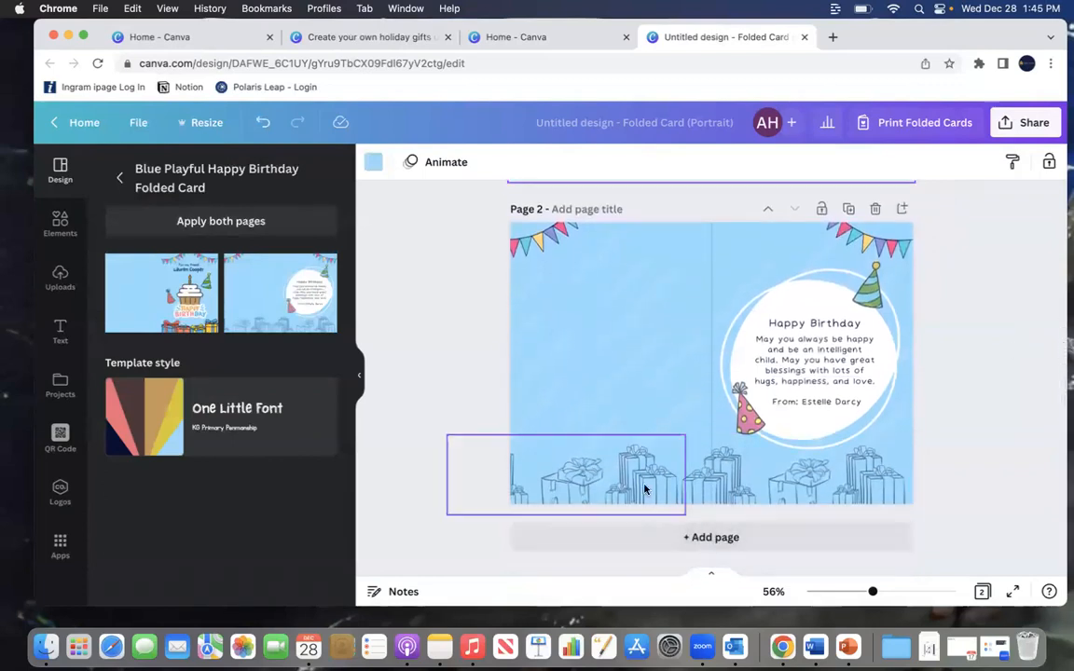
scroll(1053, 334, up, 5)
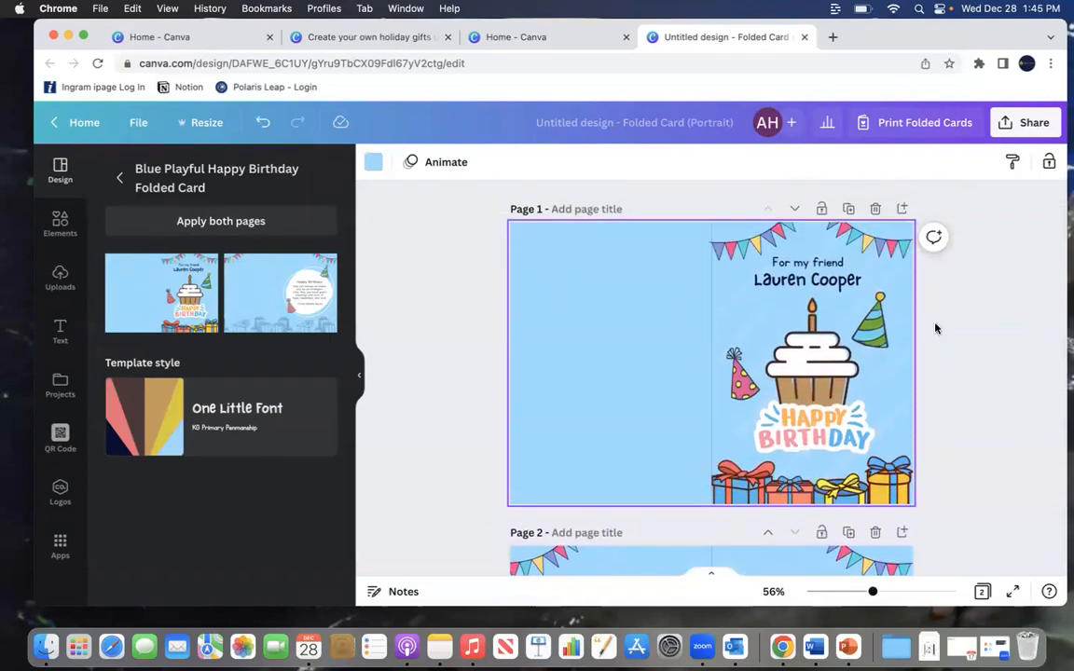
scroll(978, 325, down, 2)
scroll(980, 326, up, 2)
click(119, 180)
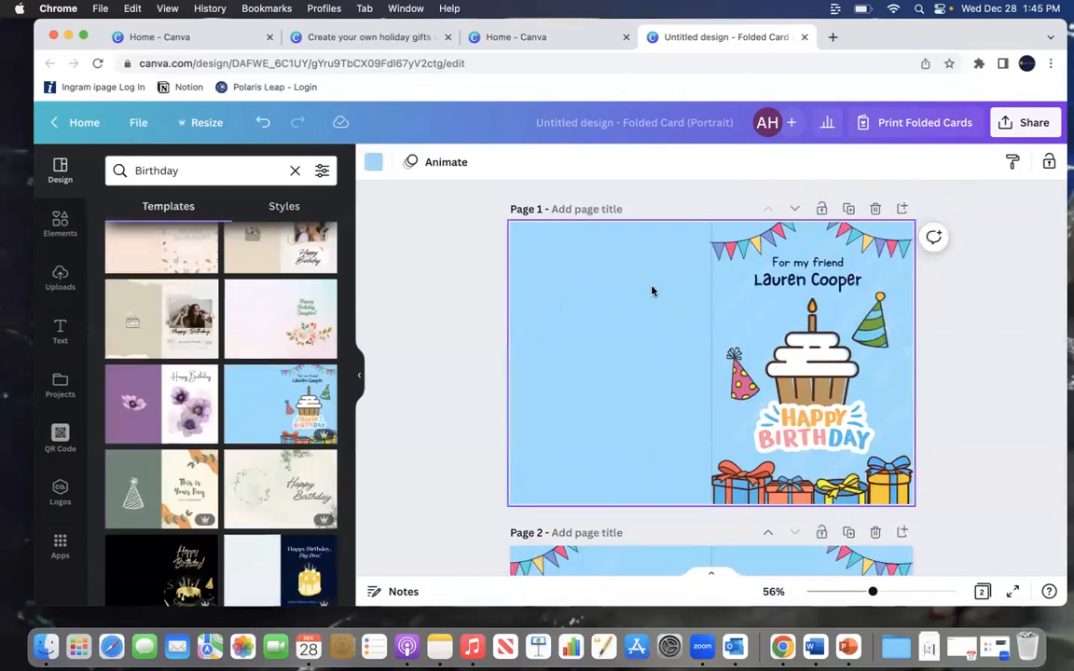
Step: Change the greeting line on the card front to read "For the best mom ever!"
click(799, 266)
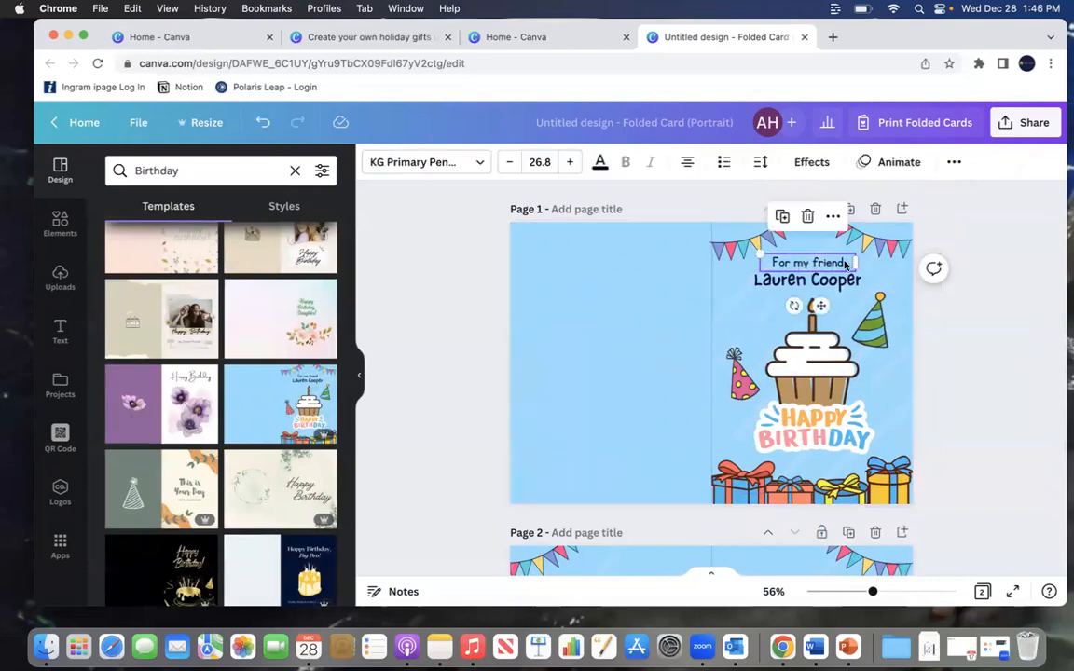
key(BackSpace)
key(BackSpace)
key(BackSpace)
key(BackSpace)
key(BackSpace)
key(BackSpace)
key(BackSpace)
key(BackSpace)
key(BackSpace)
key(BackSpace)
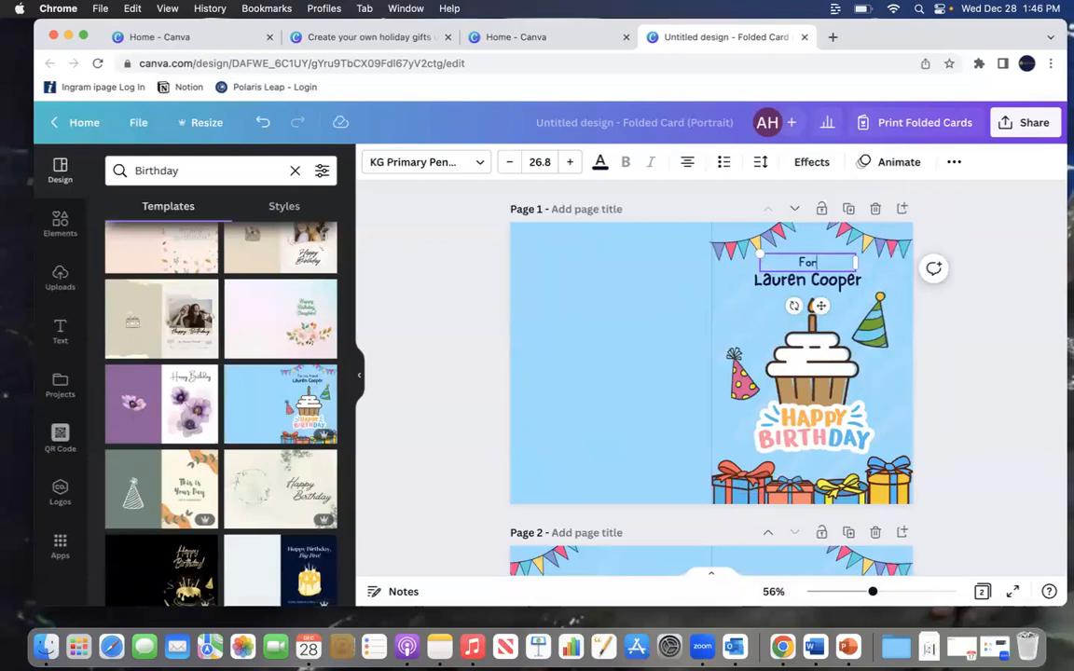
text(the best mome)
key(BackSpace)
text(eve)
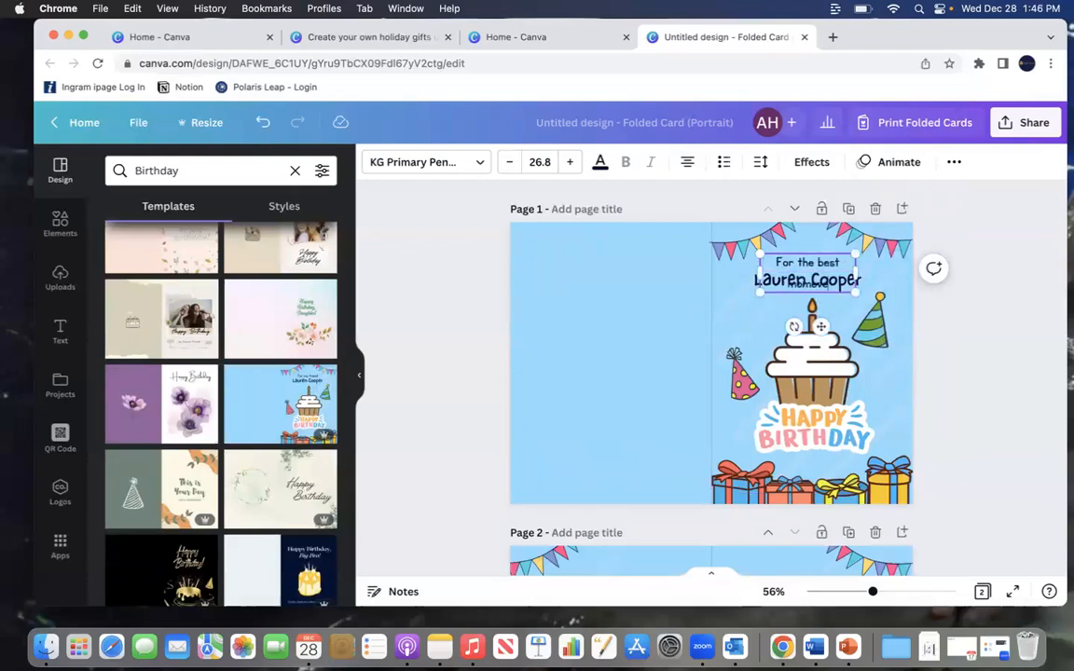
key(BackSpace)
key(BackSpace)
text(ever)
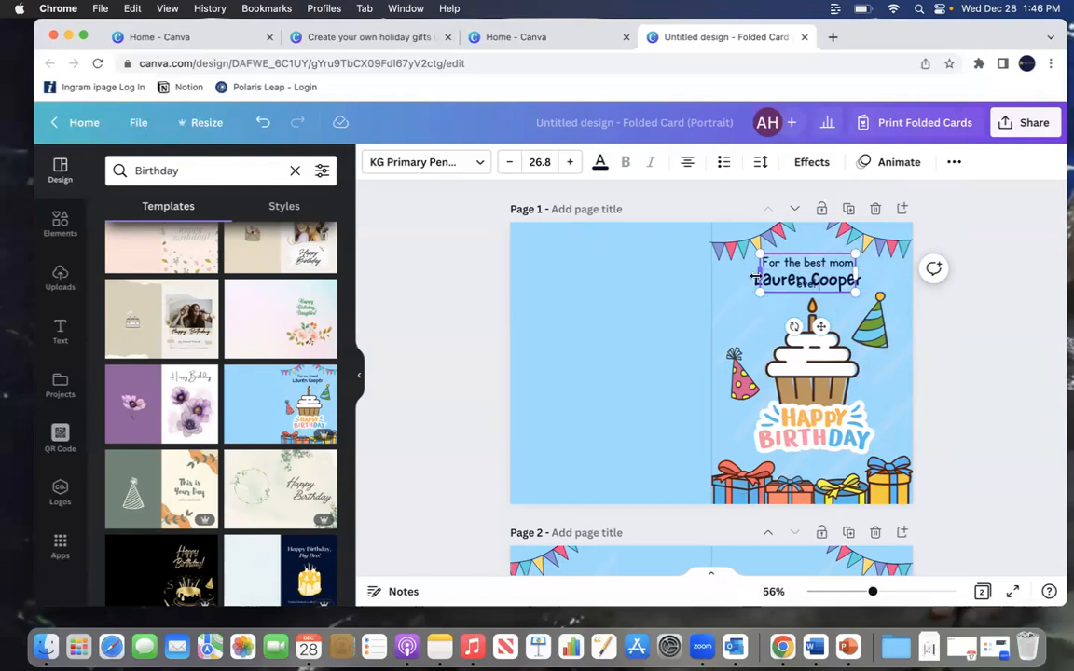
Step: Widen the greeting text box so the line fits on one line
drag(755, 280, 728, 281)
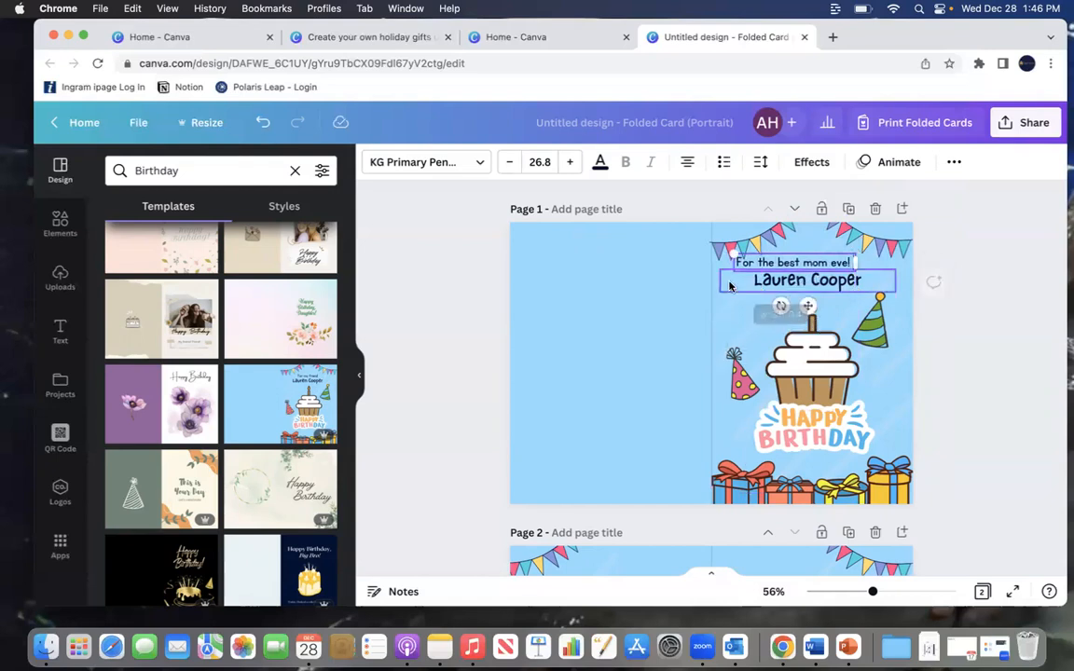
drag(858, 263, 874, 263)
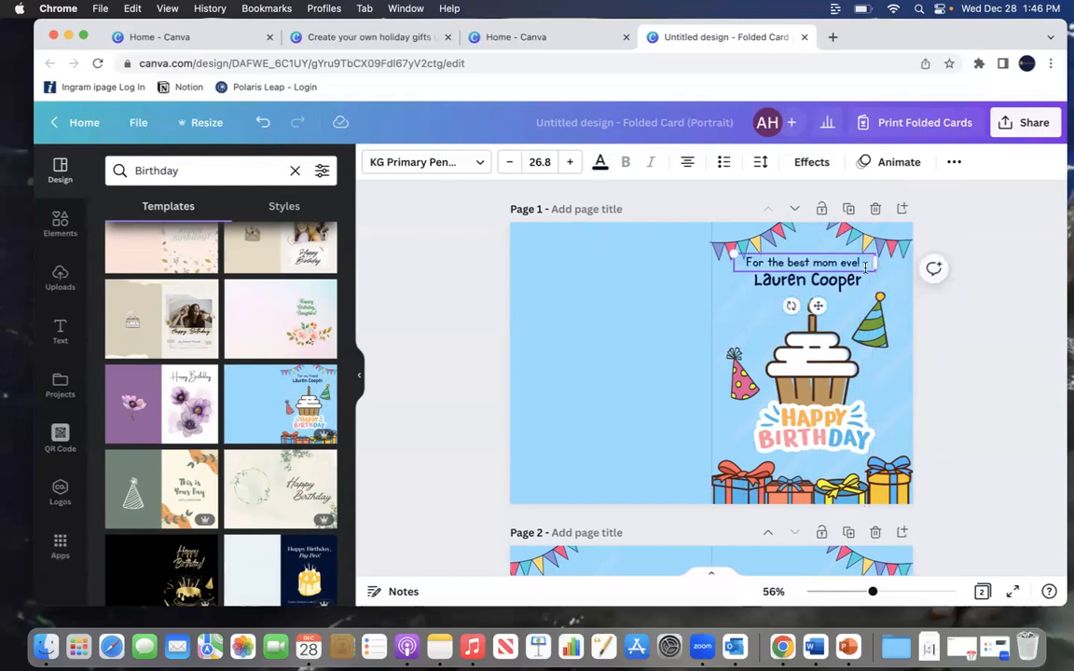
Step: Replace the name under the greeting with mom's first name
click(779, 282)
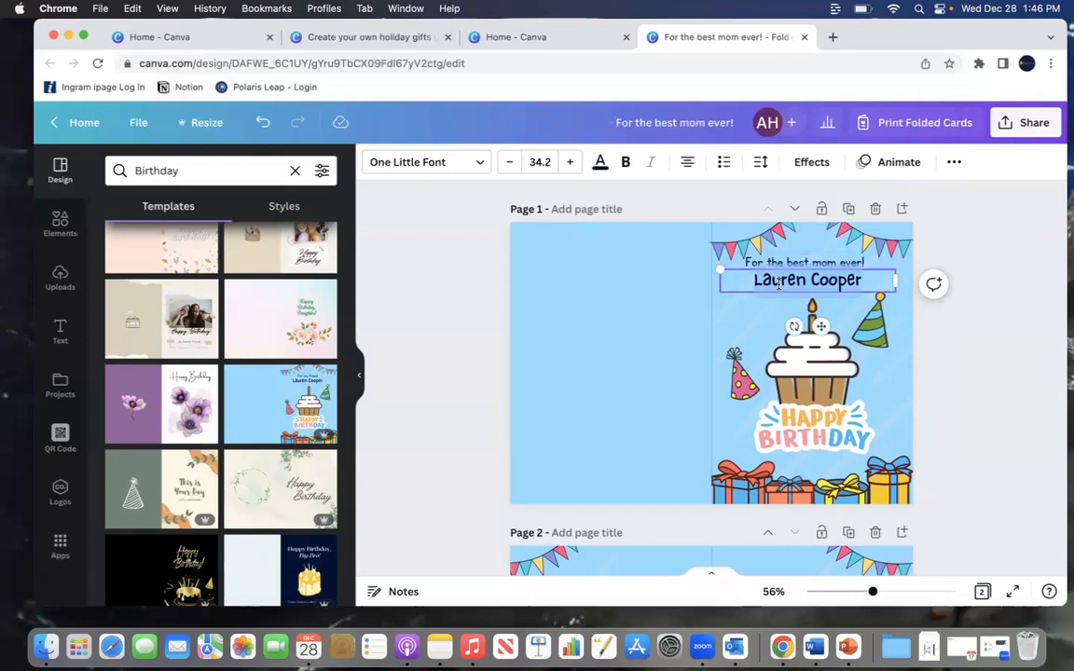
double_click(779, 282)
text(Lori)
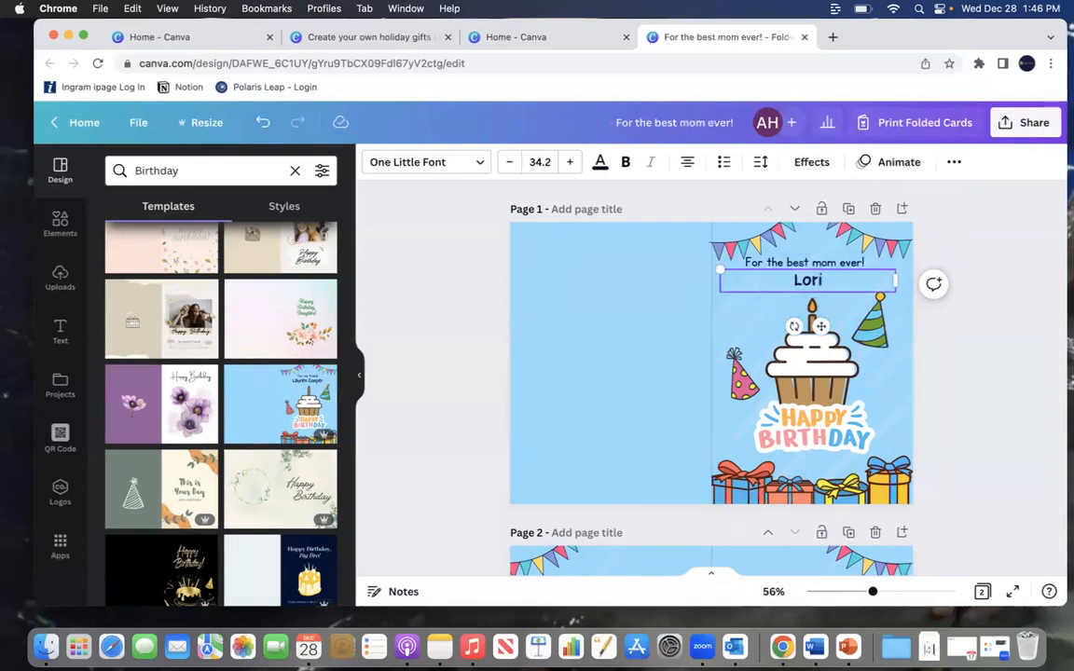
click(754, 325)
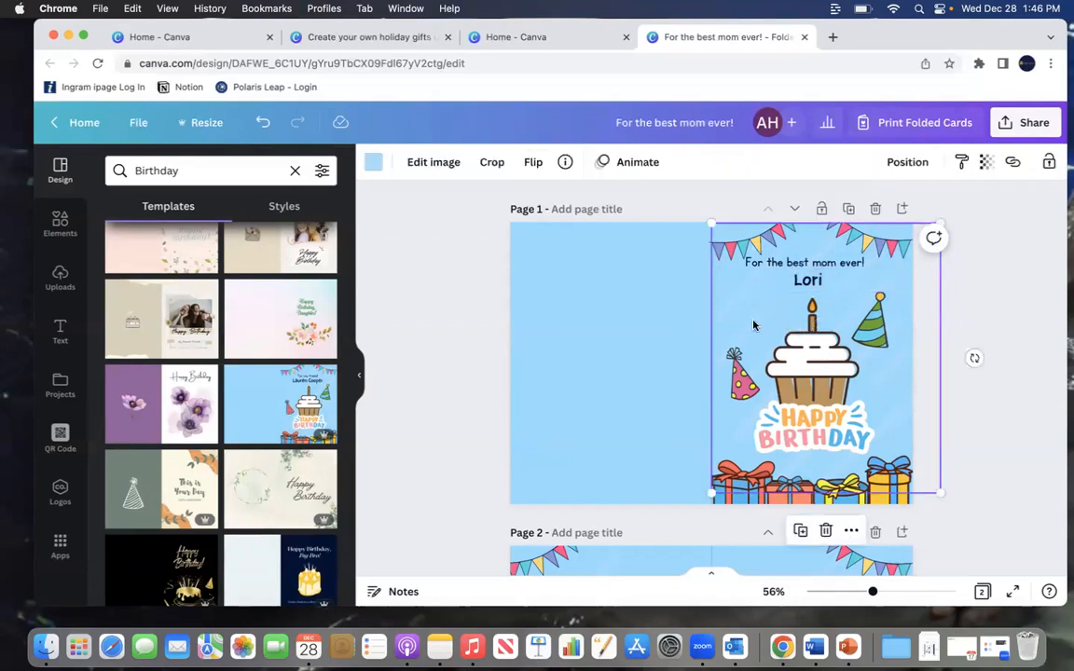
Step: Split the front text so the first line reads "For the best" and the name line reads "Mom ever"
click(808, 285)
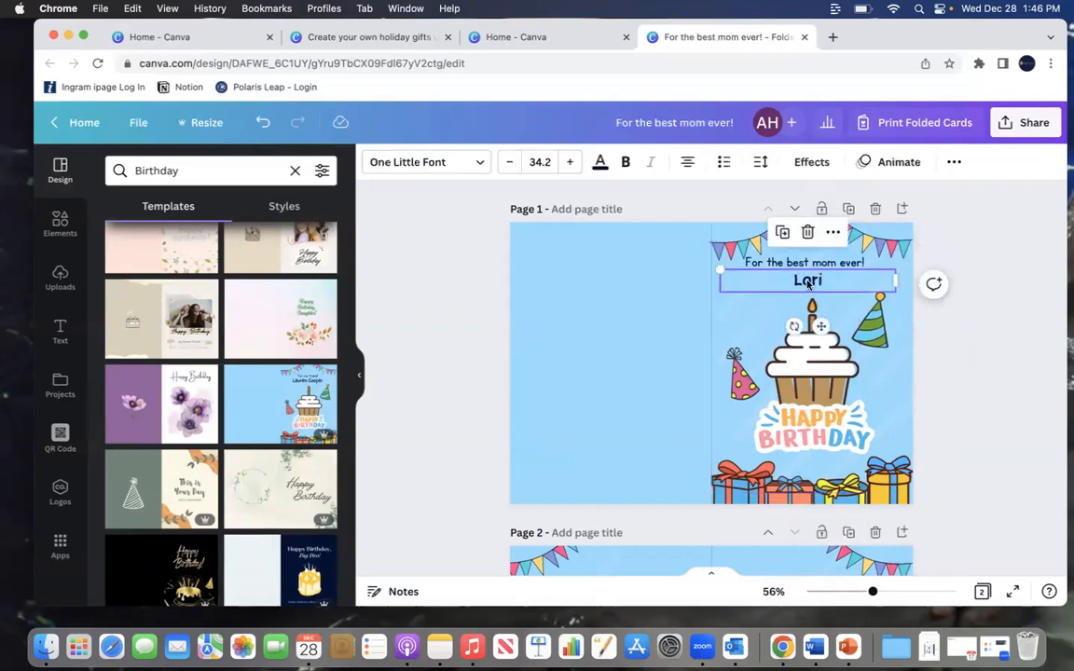
key(BackSpace)
key(BackSpace)
key(BackSpace)
key(BackSpace)
key(BackSpace)
key(BackSpace)
key(BackSpace)
key(BackSpace)
key(BackSpace)
key(BackSpace)
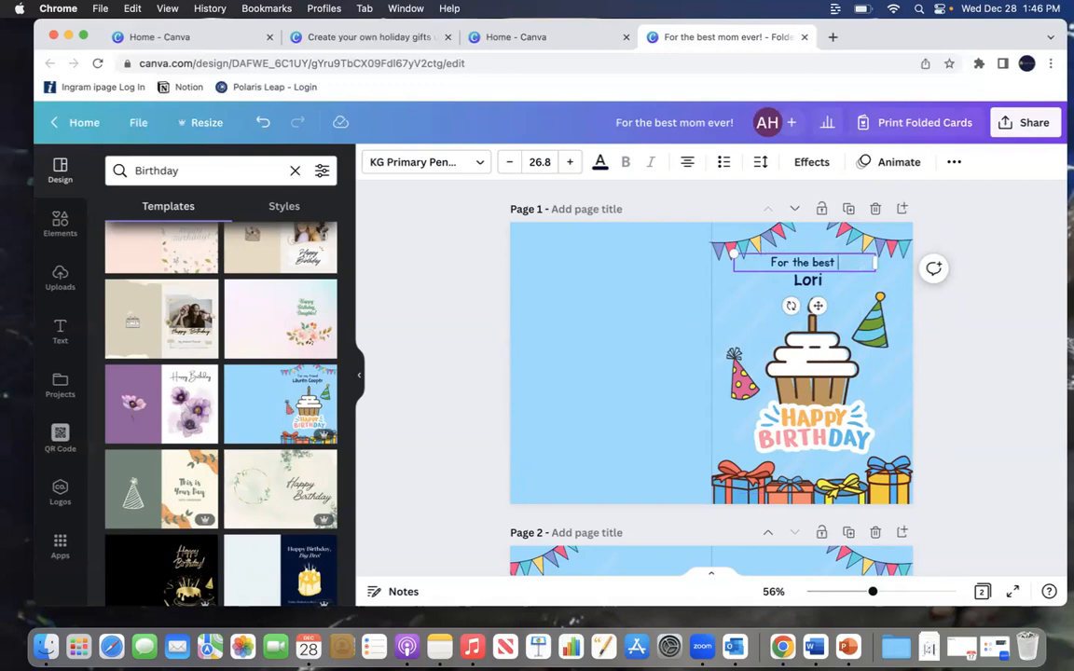
click(818, 284)
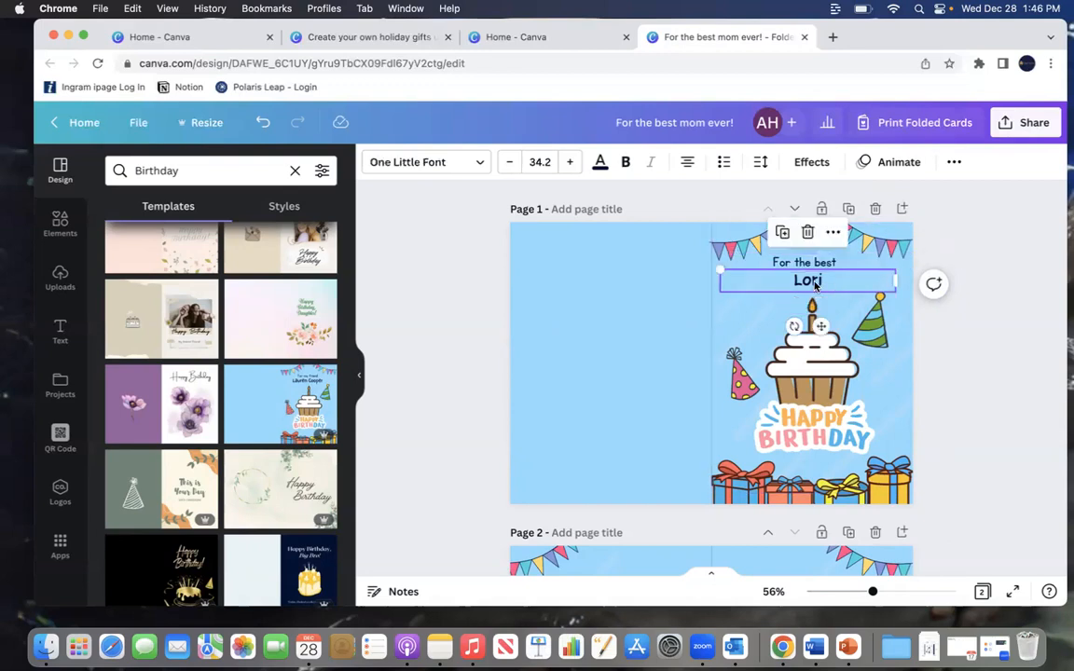
text(Mom ever)
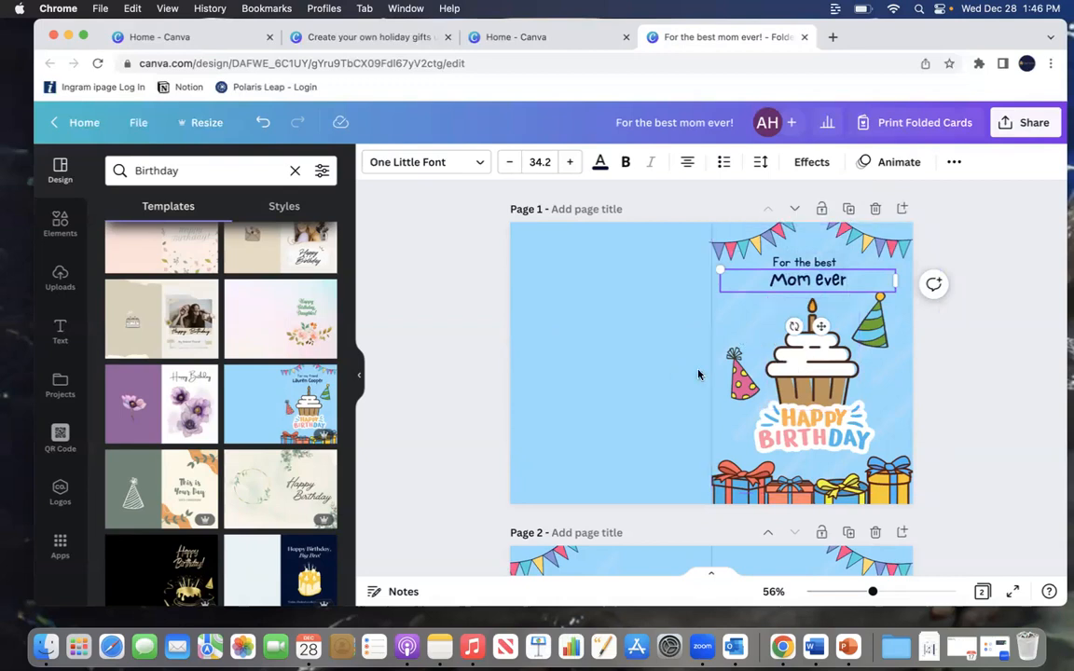
click(996, 304)
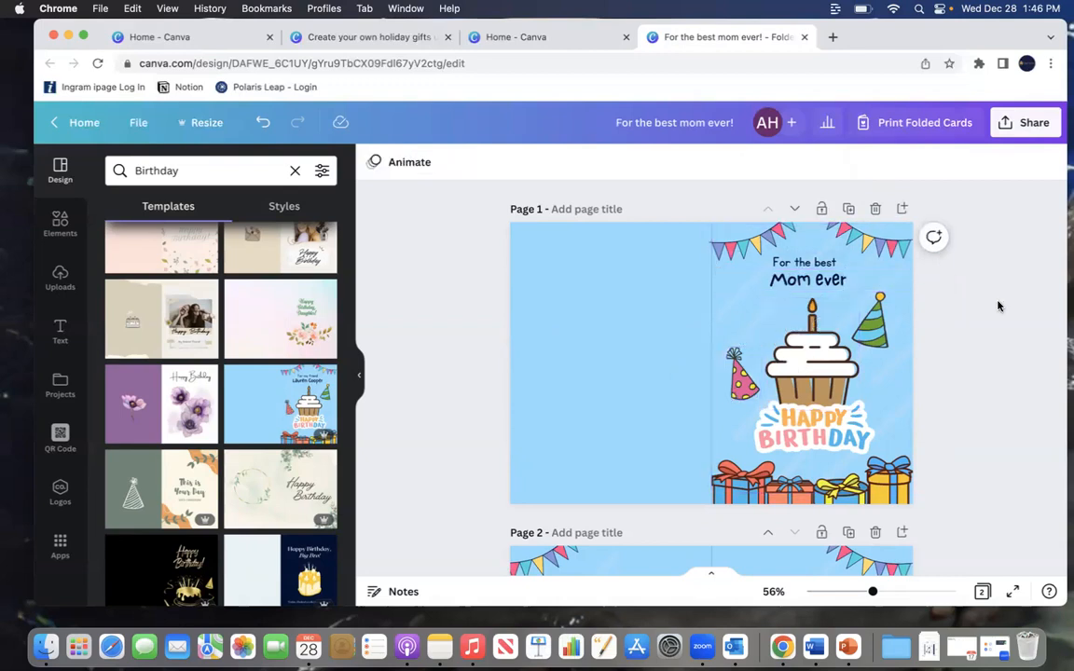
Step: On the inside page, replace the sign-off with "Love," followed by the sender's name
scroll(996, 298, down, 3)
scroll(995, 295, down, 3)
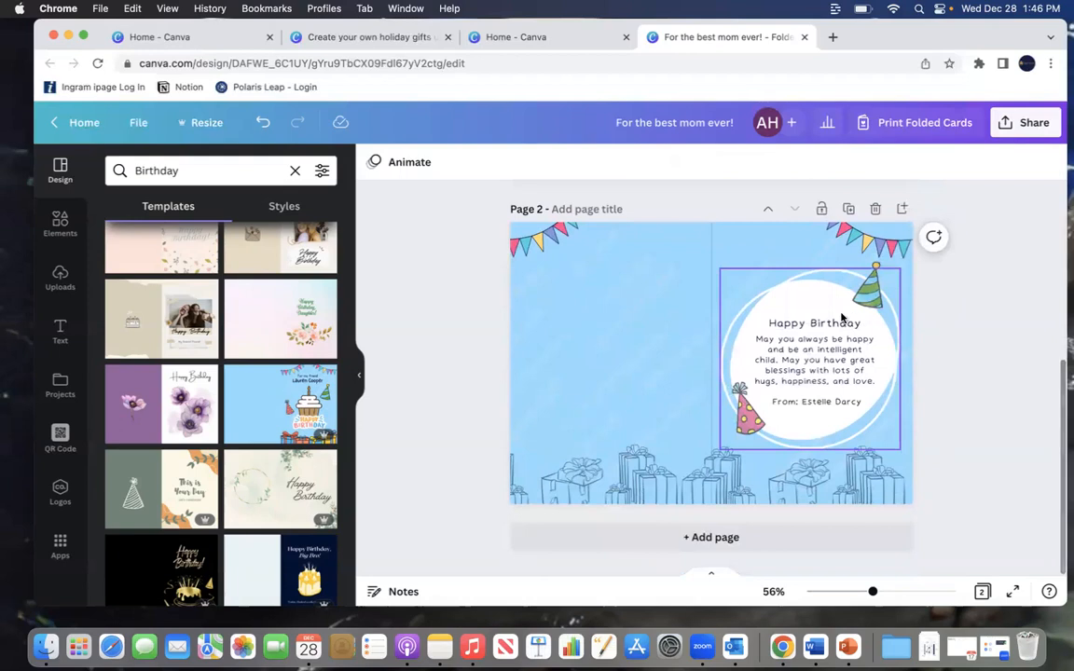
click(818, 400)
click(818, 400)
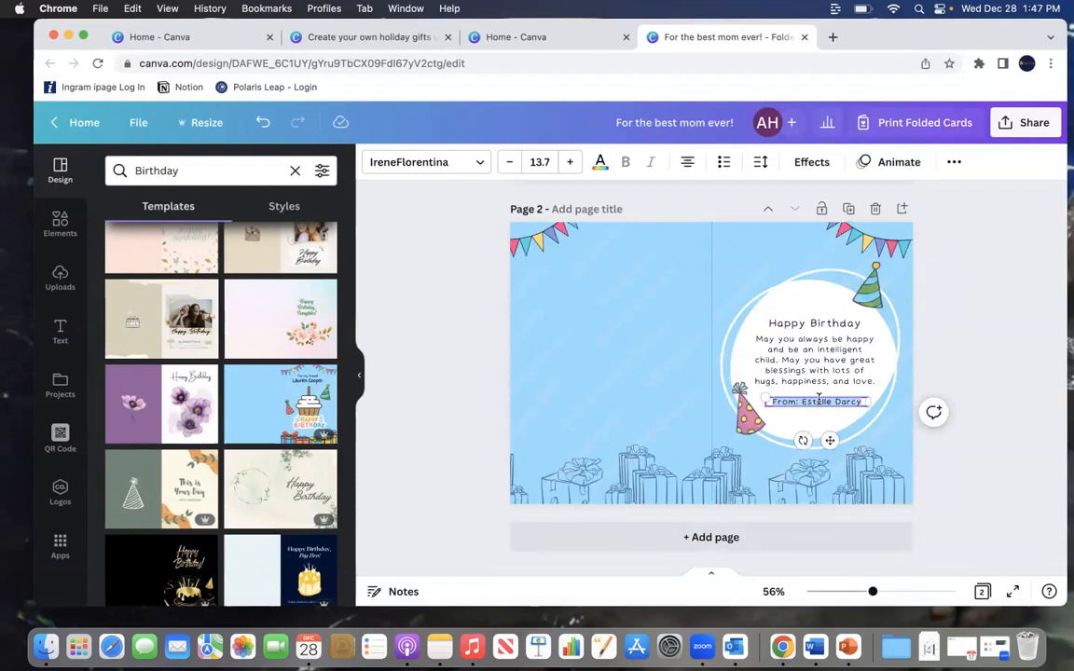
text(Love, Amy)
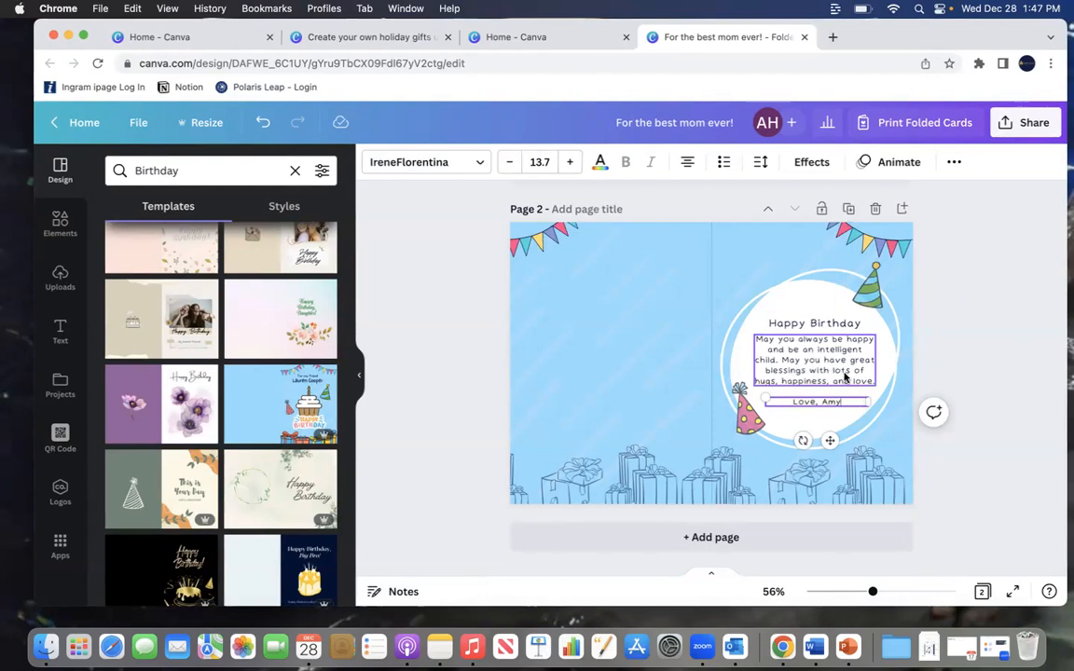
Step: Replace the inside message with "thank you for being an amazing mom. I hope you enjoy your day and this gift."
double_click(845, 376)
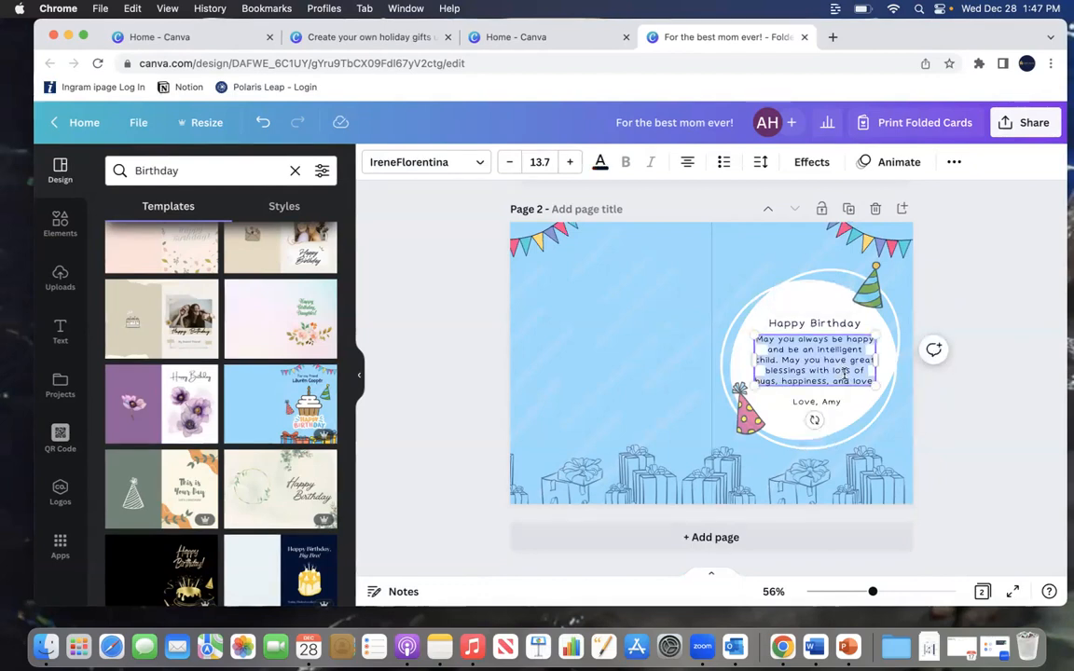
click(791, 350)
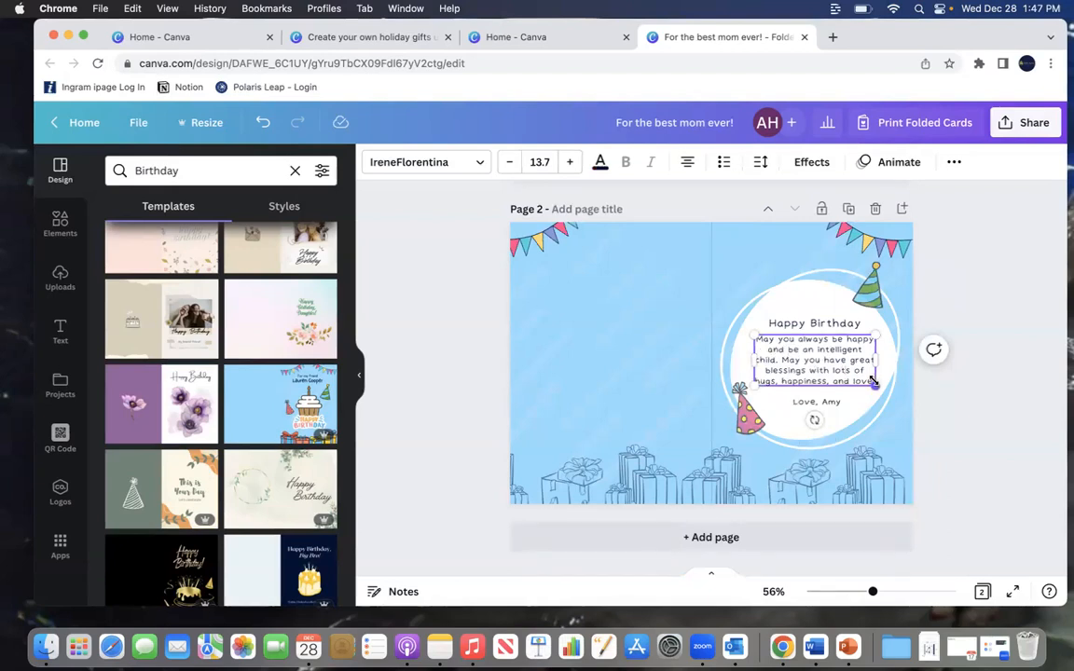
drag(870, 380, 741, 339)
click(780, 356)
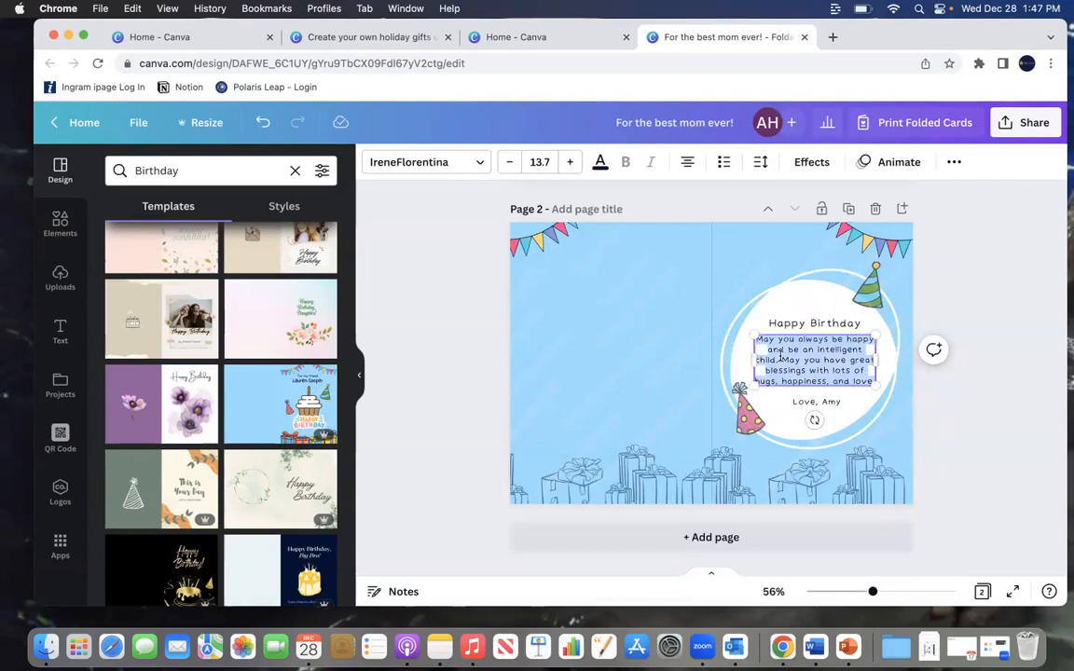
text(thank you )
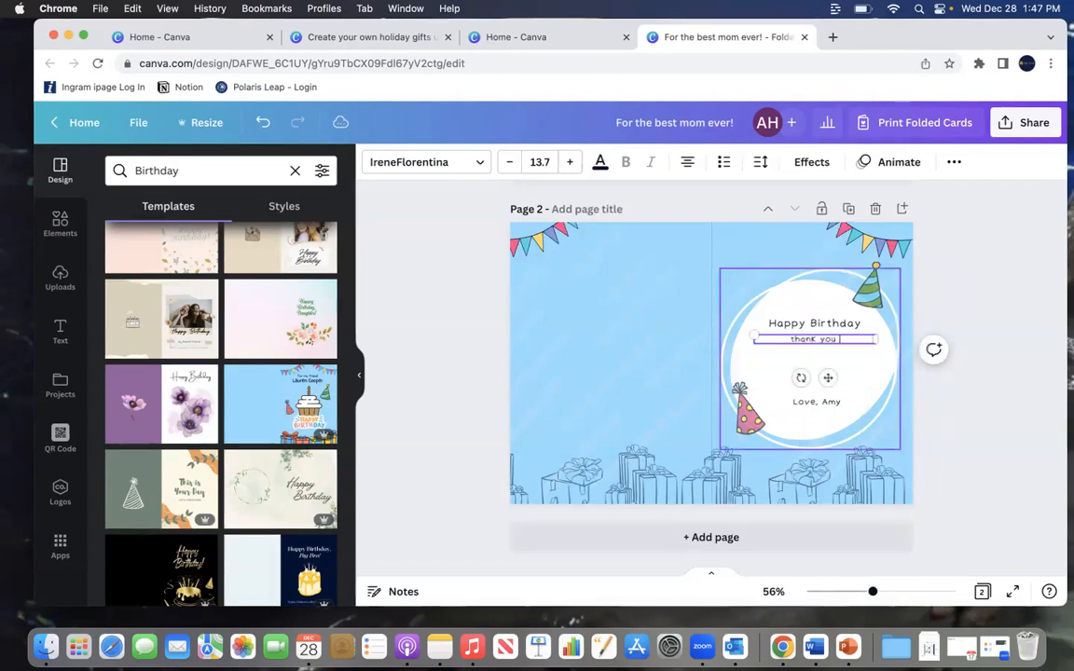
text(for being )
text(an amazing mom. H)
text( hope you)
text( enjoy your)
text( day and this)
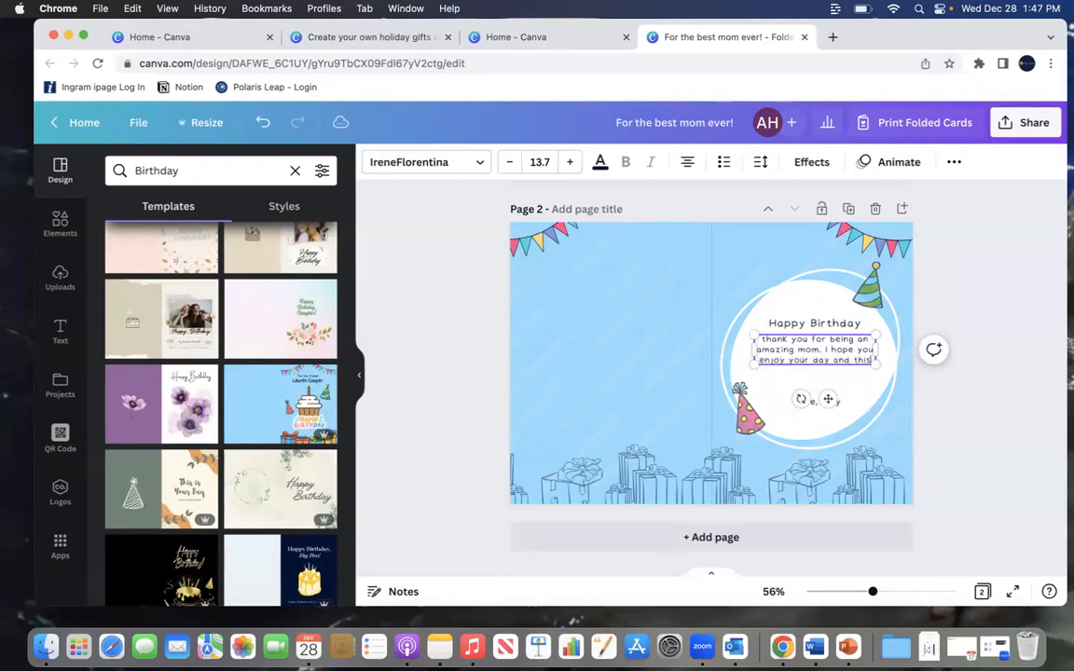
text( gift.)
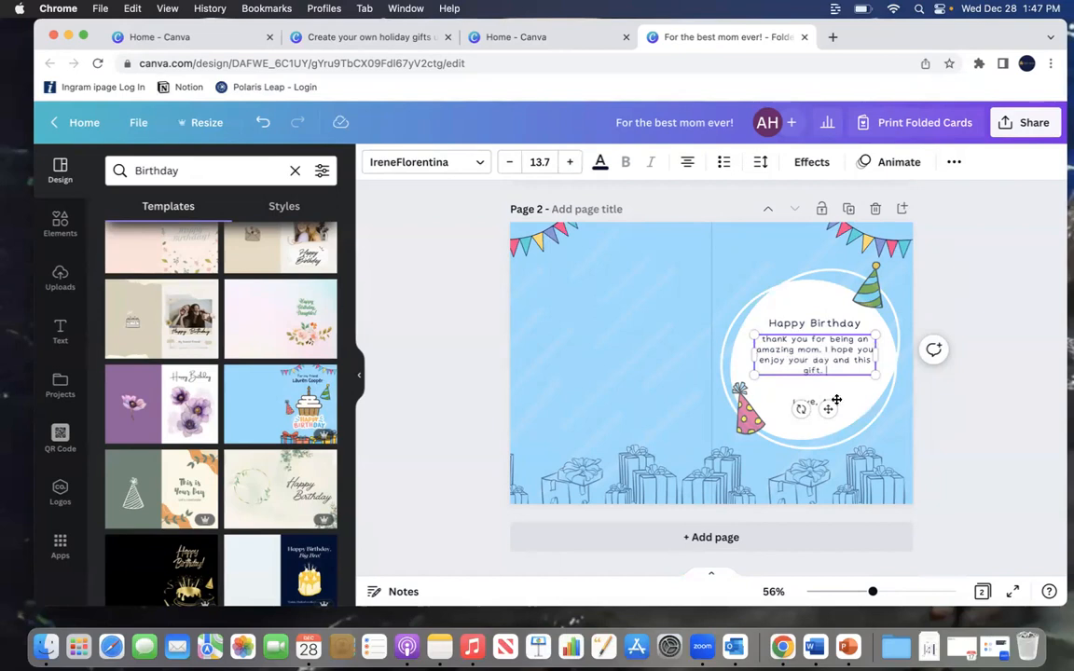
click(968, 394)
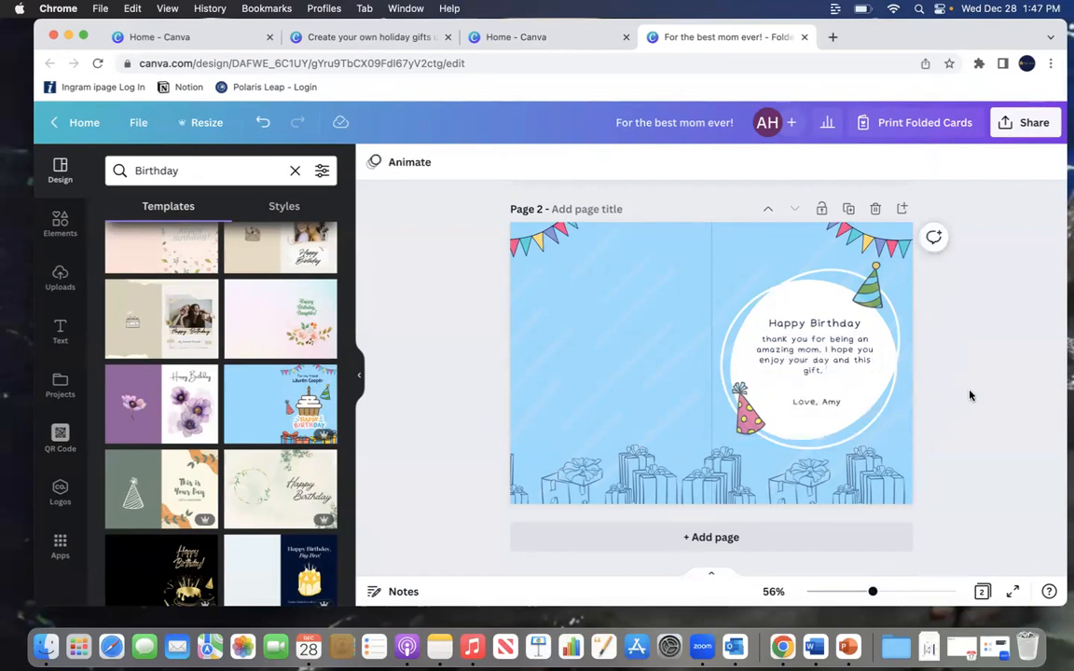
Step: Nudge the message down slightly and change its font to Livvic after previewing several fonts
drag(803, 354, 803, 360)
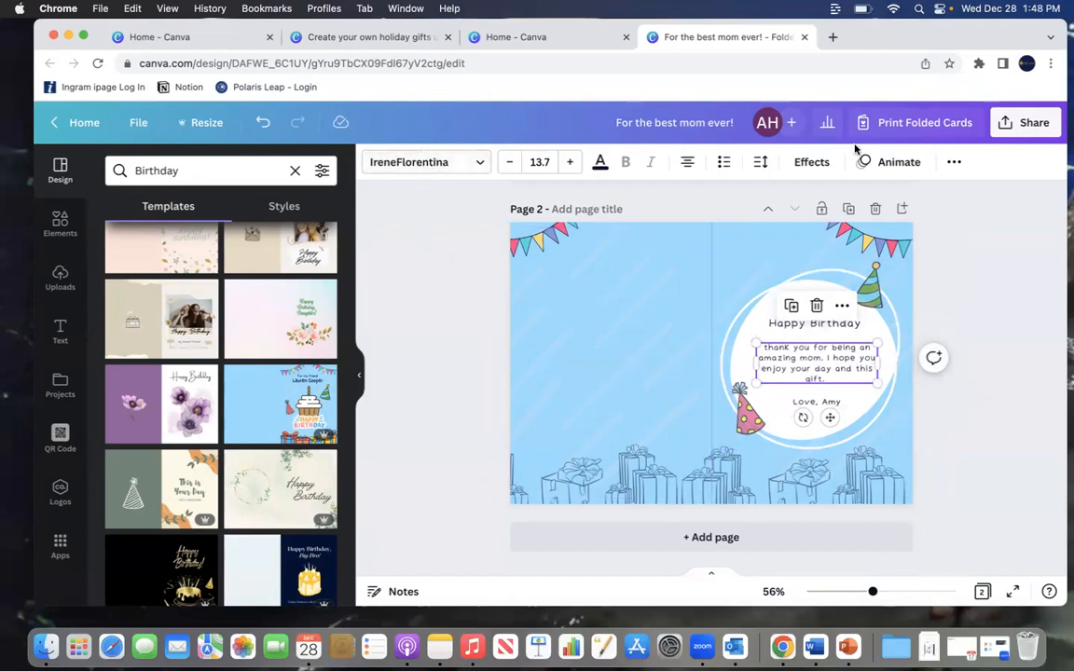
click(444, 165)
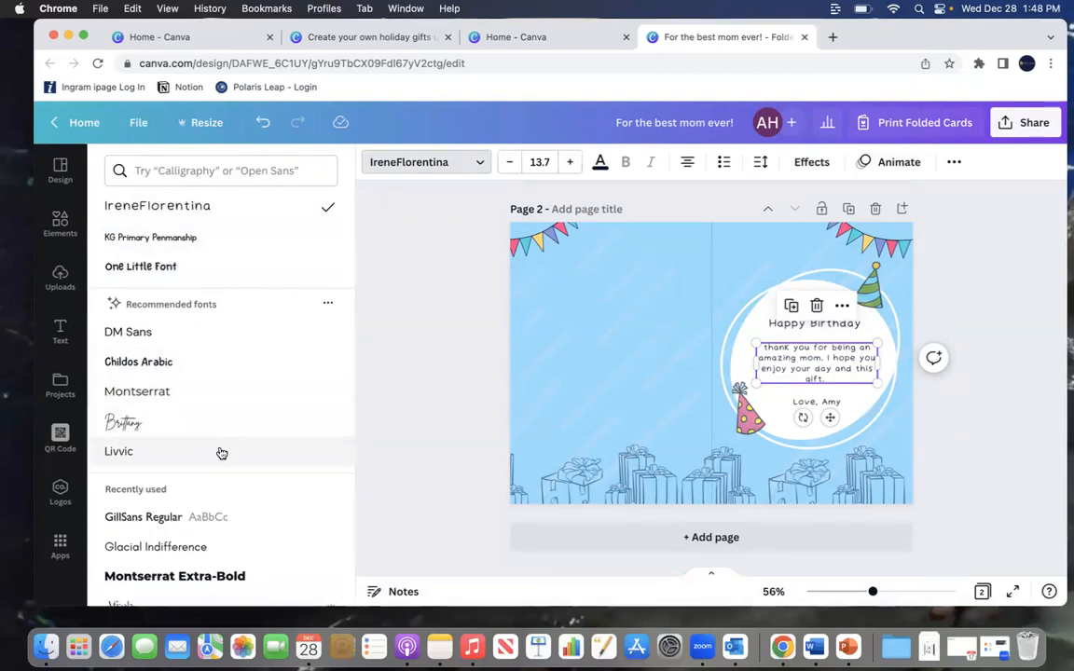
click(193, 336)
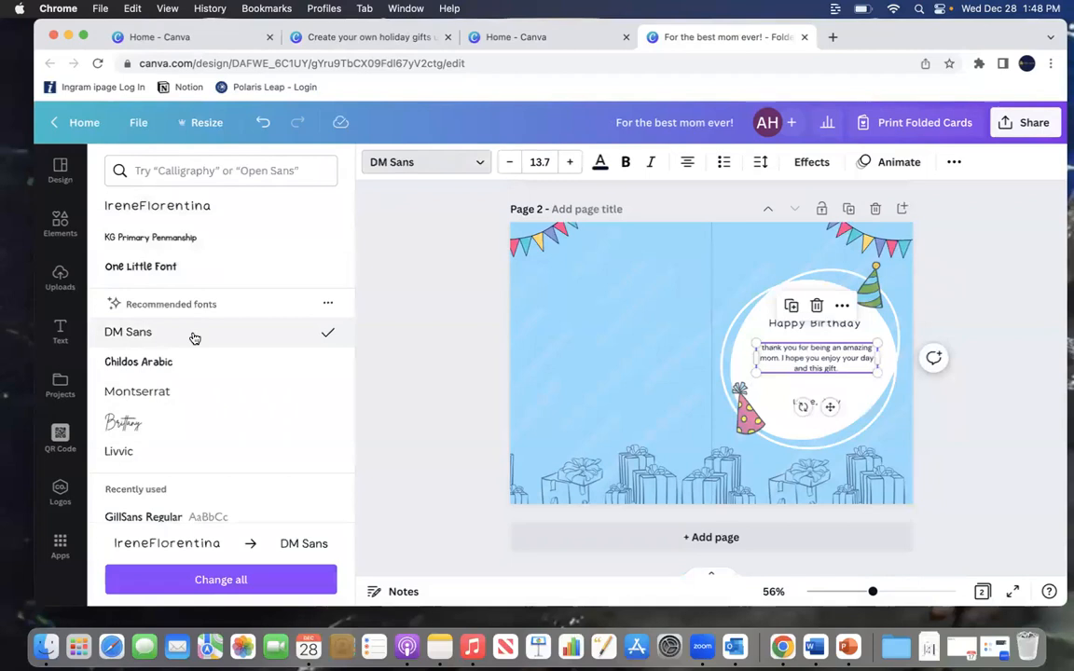
click(186, 362)
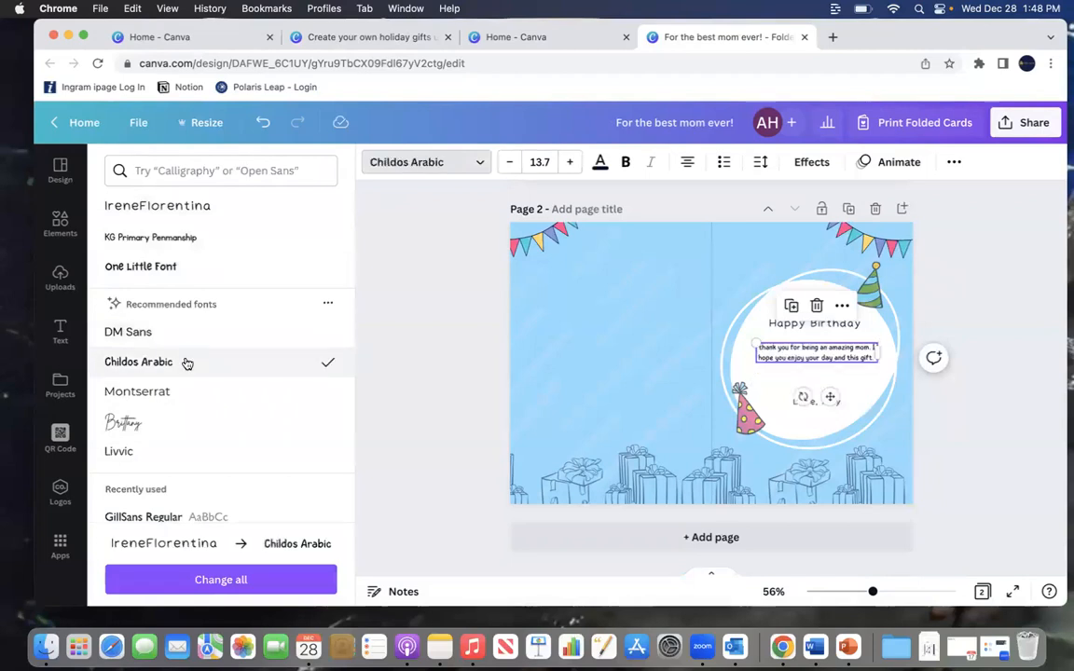
click(148, 239)
click(159, 267)
click(182, 455)
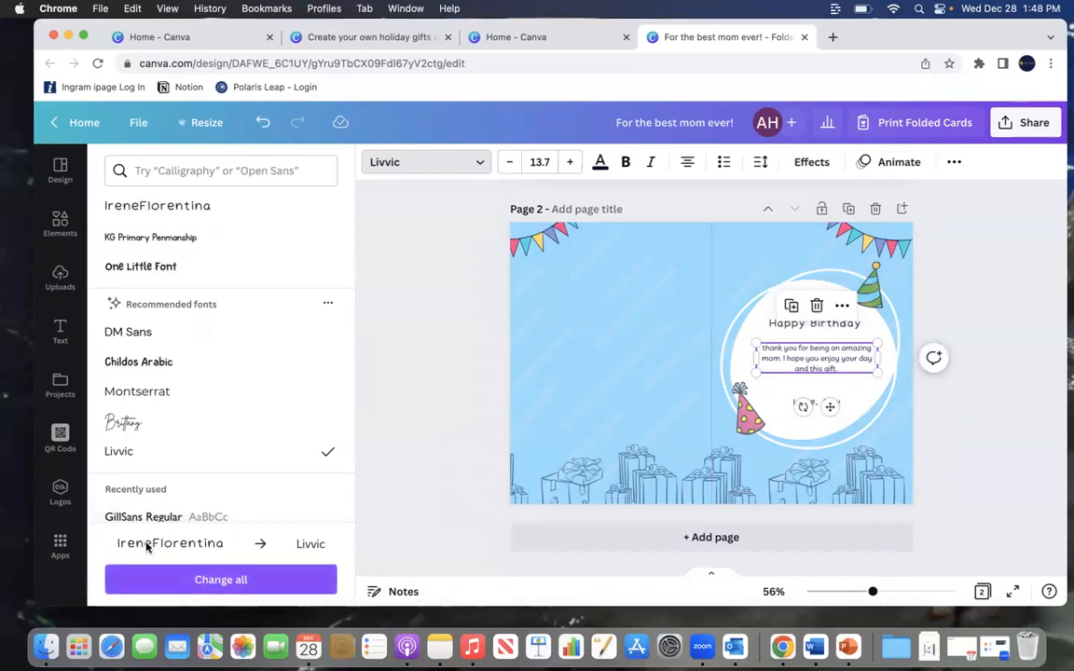
click(297, 580)
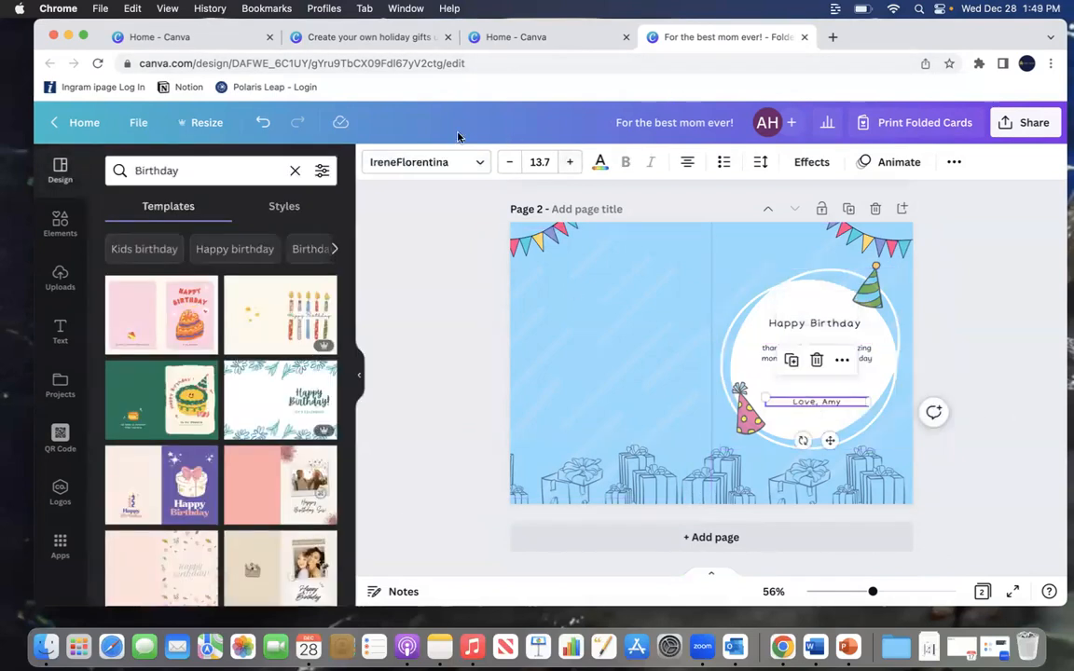
Step: Style the sign-off line in the Brittany font at size 25.7 with a pink text color
click(410, 162)
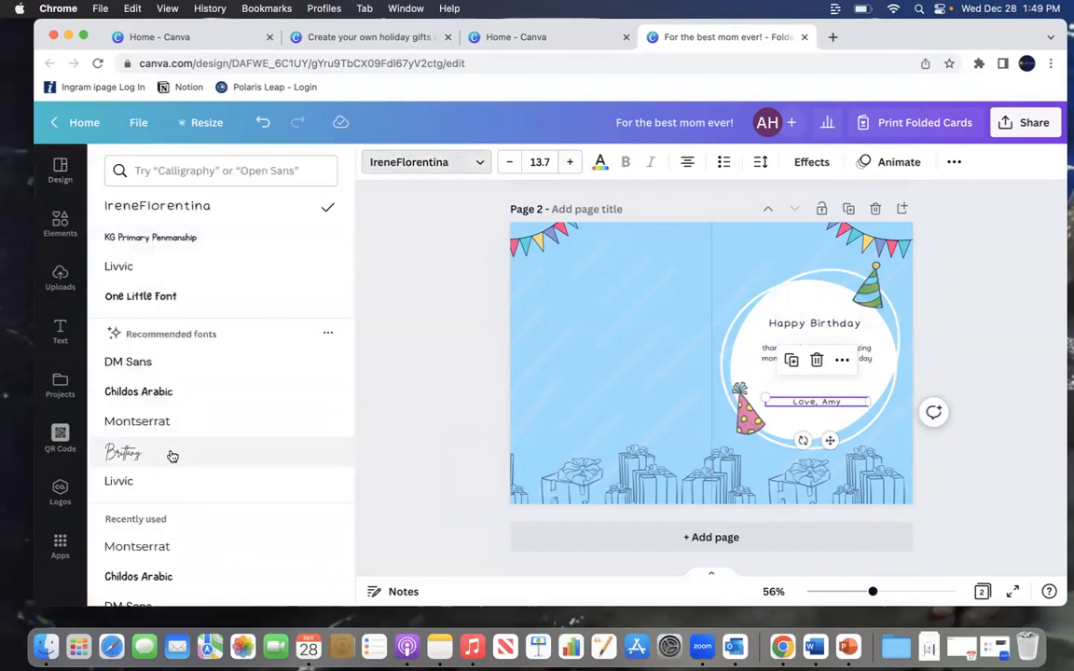
click(171, 455)
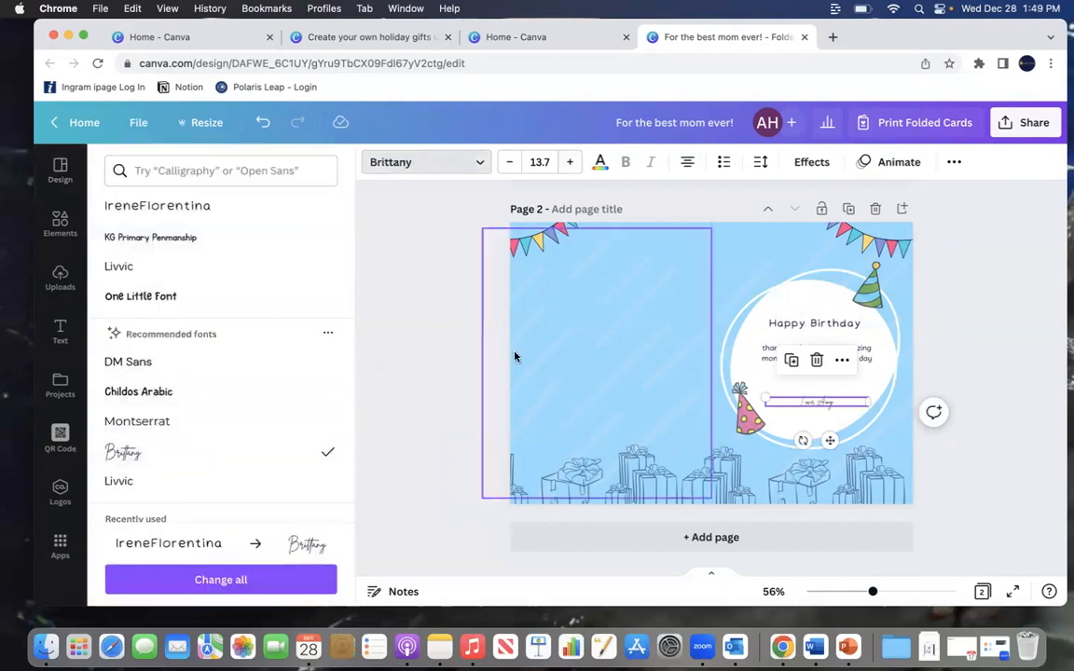
click(566, 161)
click(566, 161)
click(566, 162)
click(567, 162)
click(567, 161)
click(569, 162)
click(570, 161)
click(570, 161)
click(572, 161)
click(572, 161)
click(571, 161)
click(571, 162)
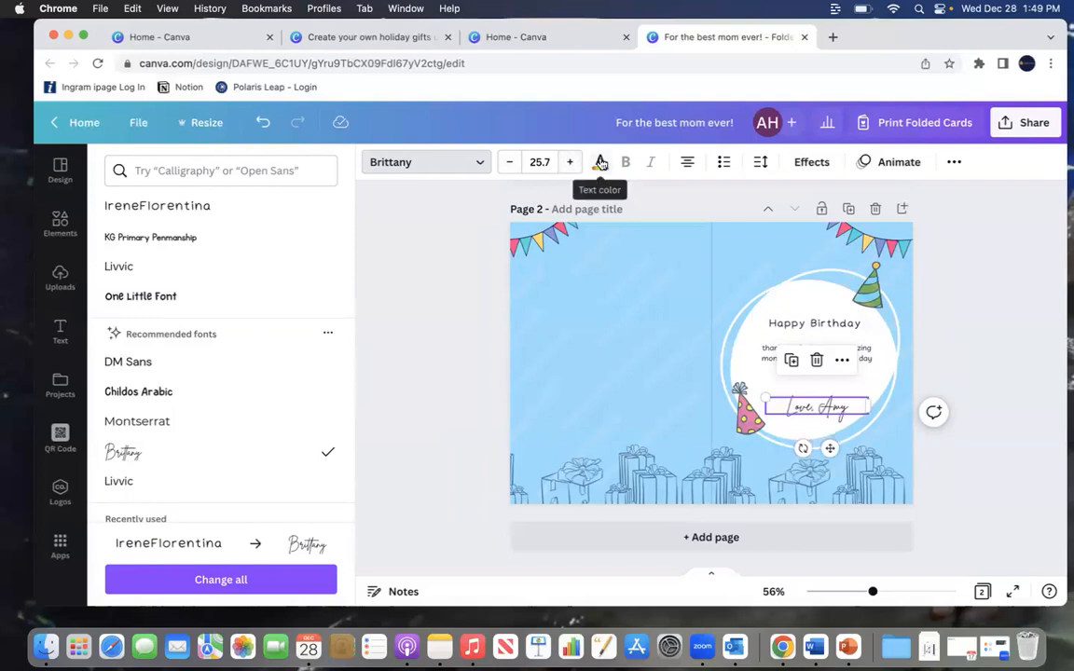
click(601, 171)
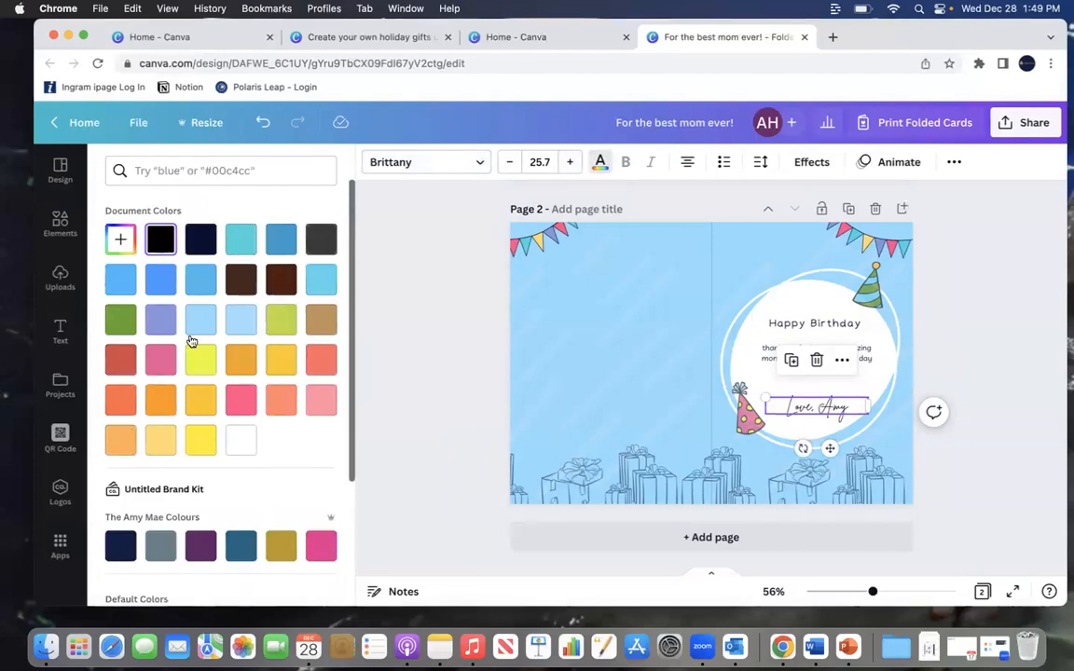
click(166, 365)
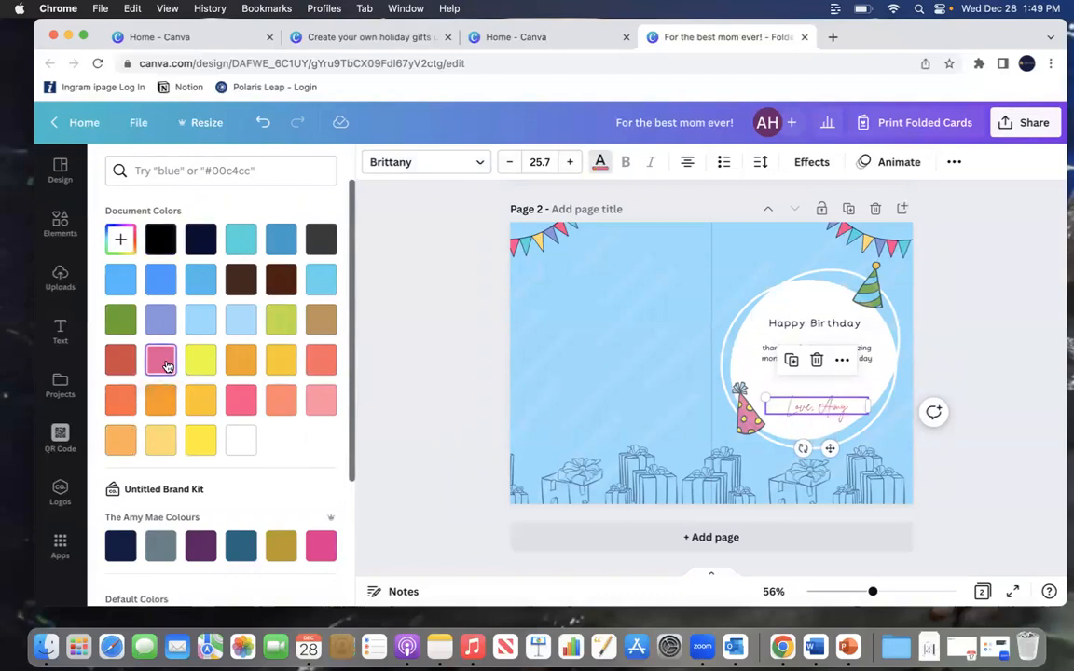
Step: Change the sign-off's text color to a different pink swatch from the document colors
click(241, 400)
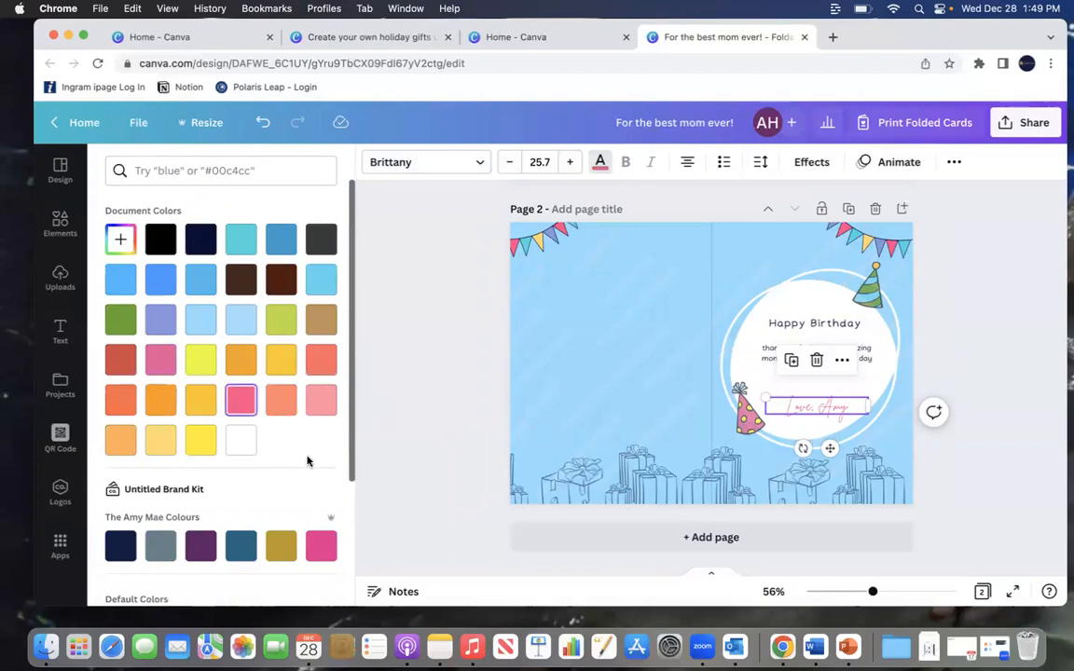
scroll(303, 459, down, 4)
scroll(313, 411, up, 1)
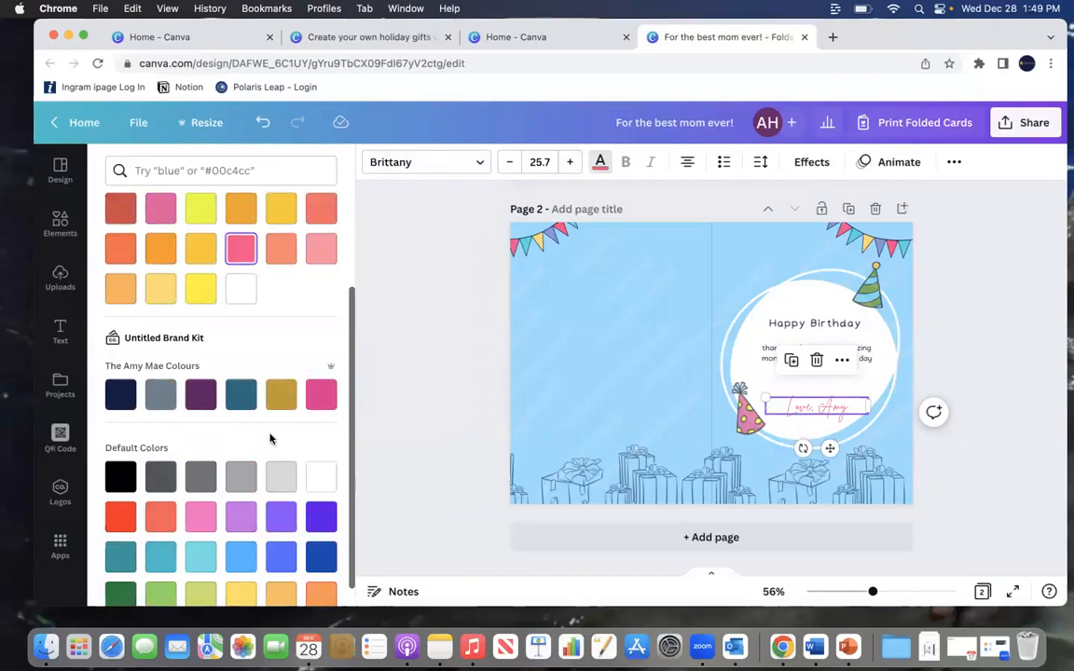
scroll(269, 438, down, 1)
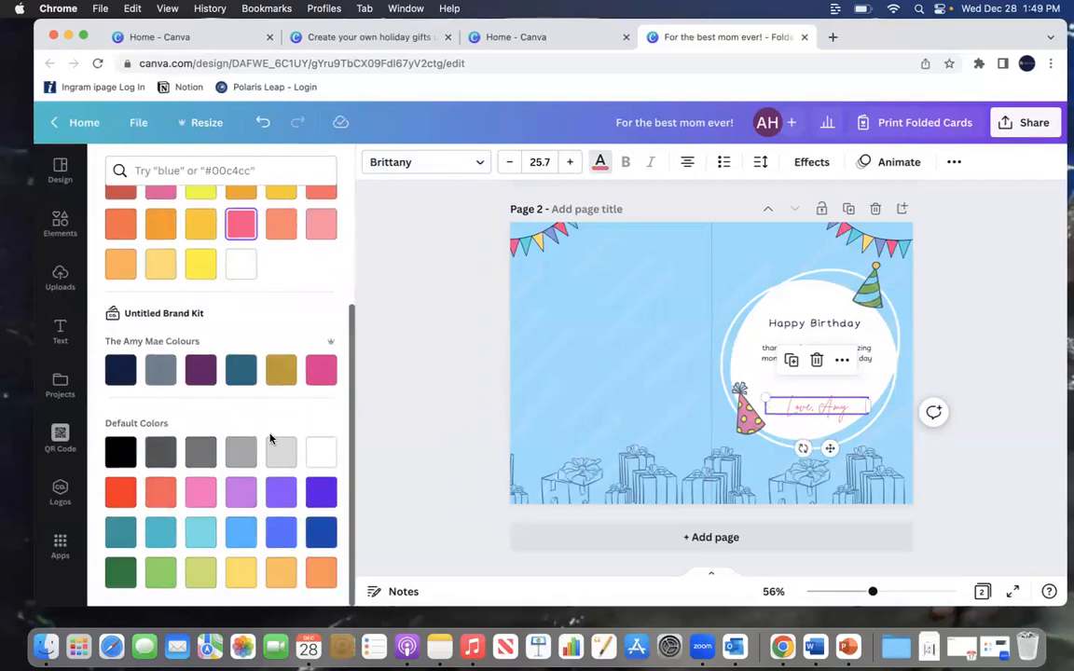
scroll(261, 294, up, 5)
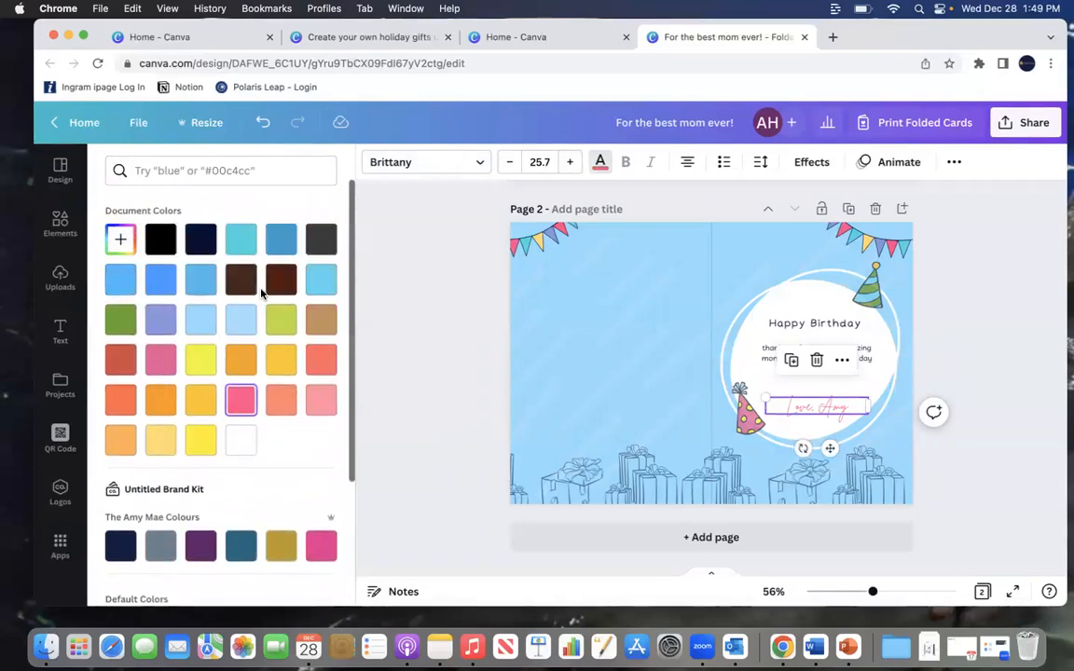
Step: Search the color palettes for pink shades, then clear the color search
click(249, 168)
text(pink)
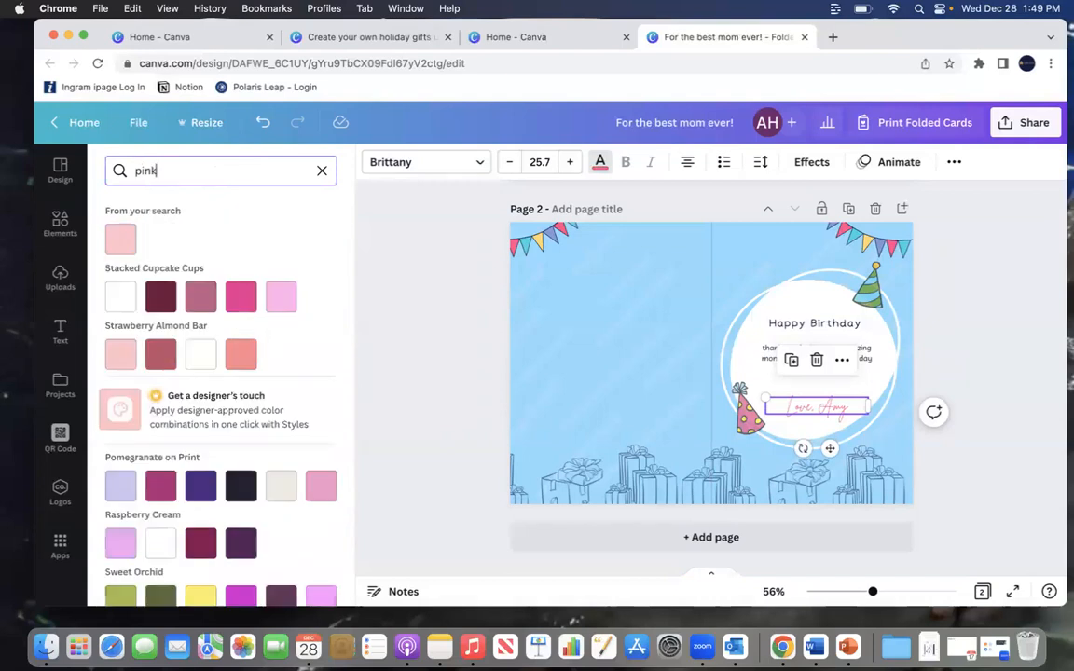
scroll(231, 282, down, 3)
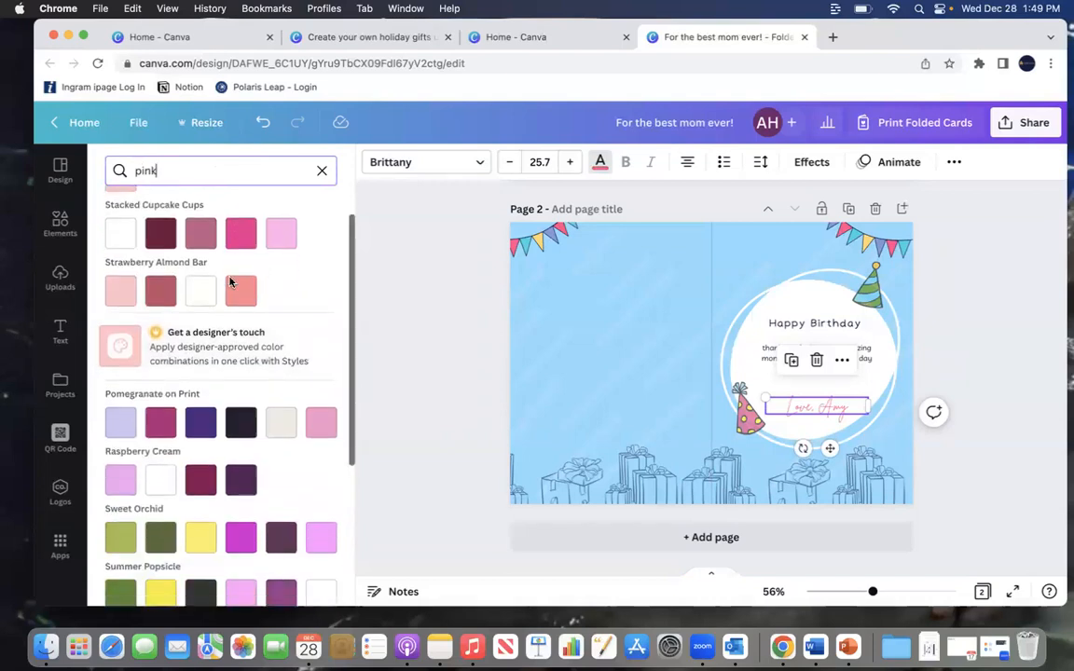
scroll(231, 283, down, 5)
scroll(230, 282, up, 10)
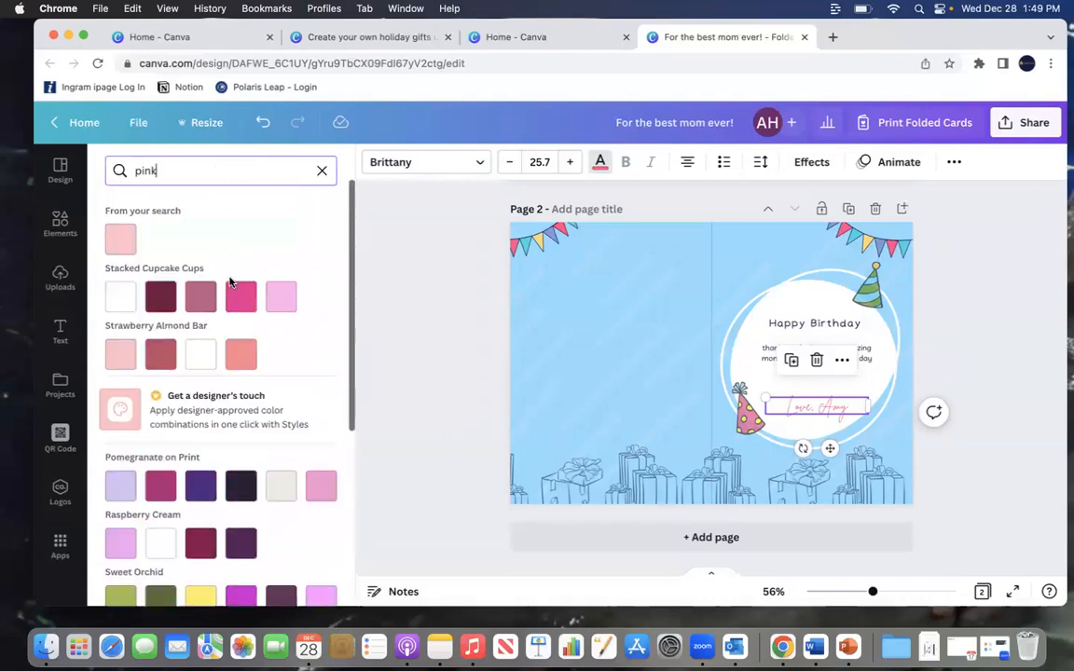
click(320, 174)
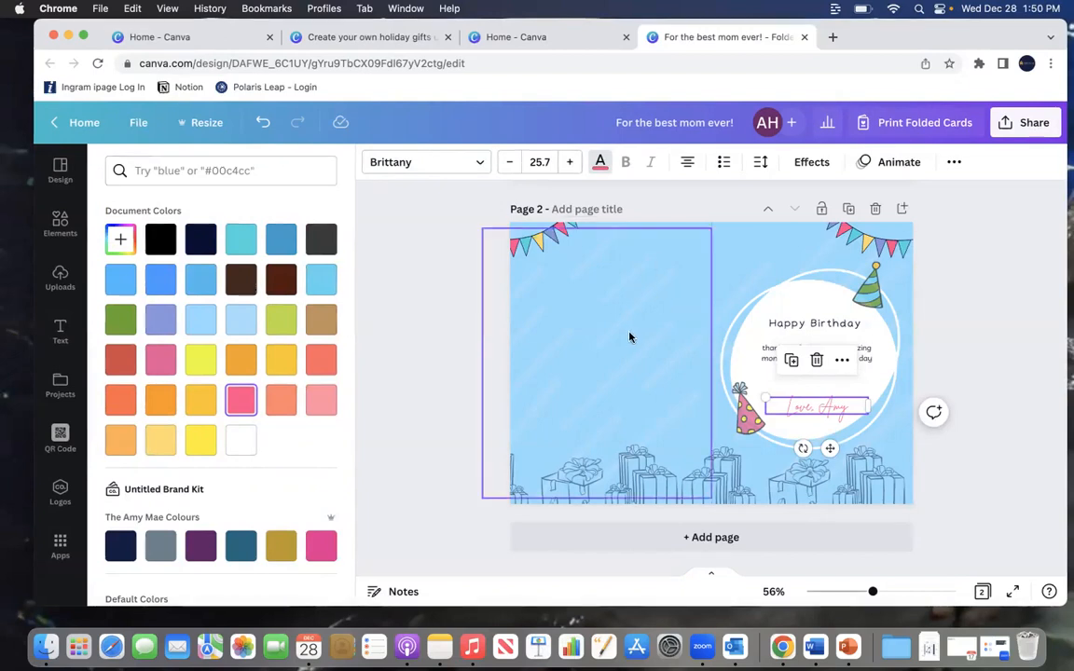
Step: Recolor the bunting's pale yellow flags to bright yellow across all pages
click(528, 245)
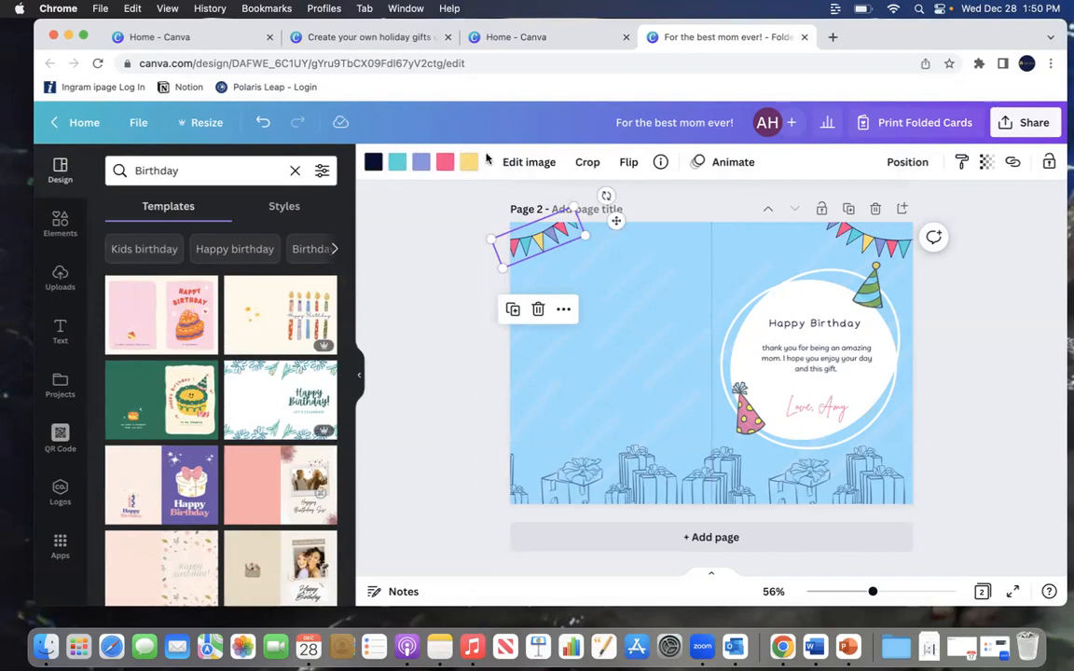
click(471, 165)
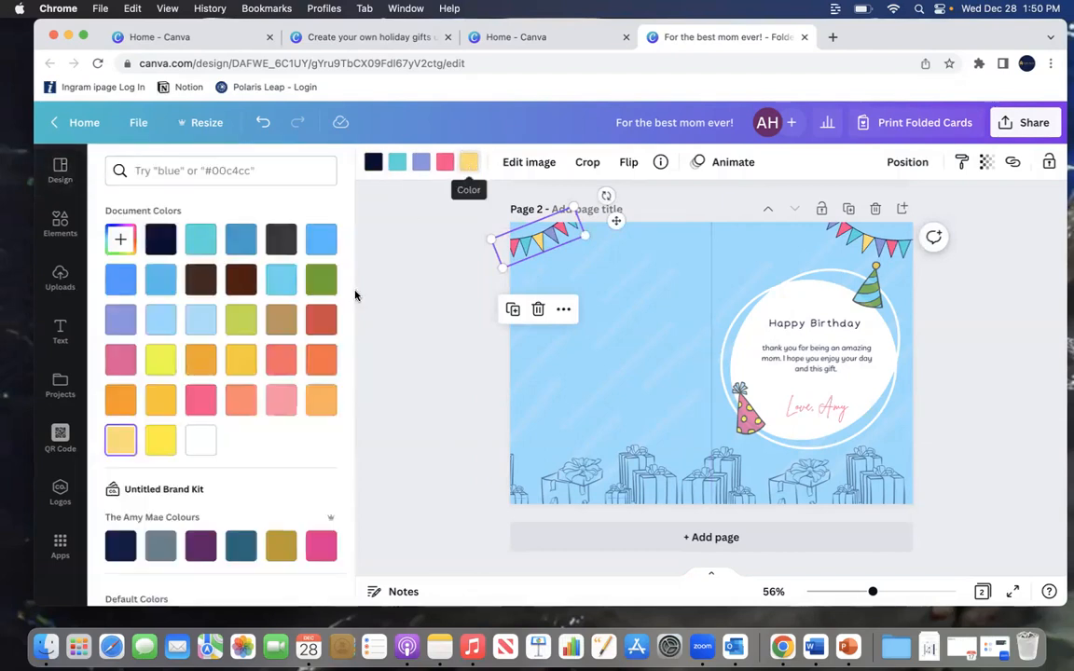
click(160, 367)
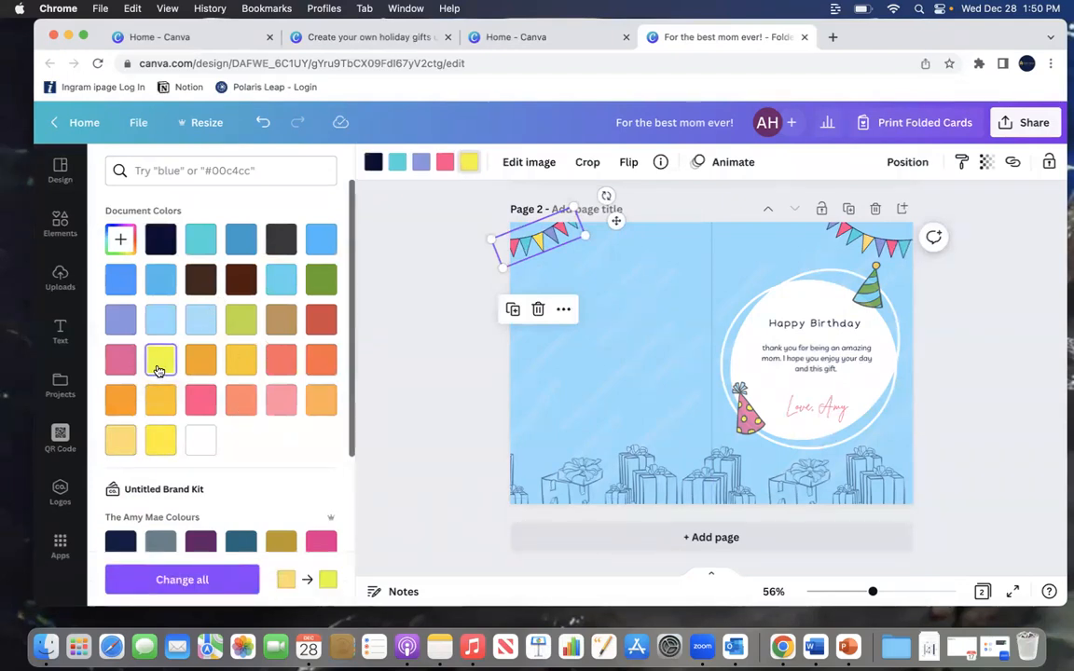
click(174, 582)
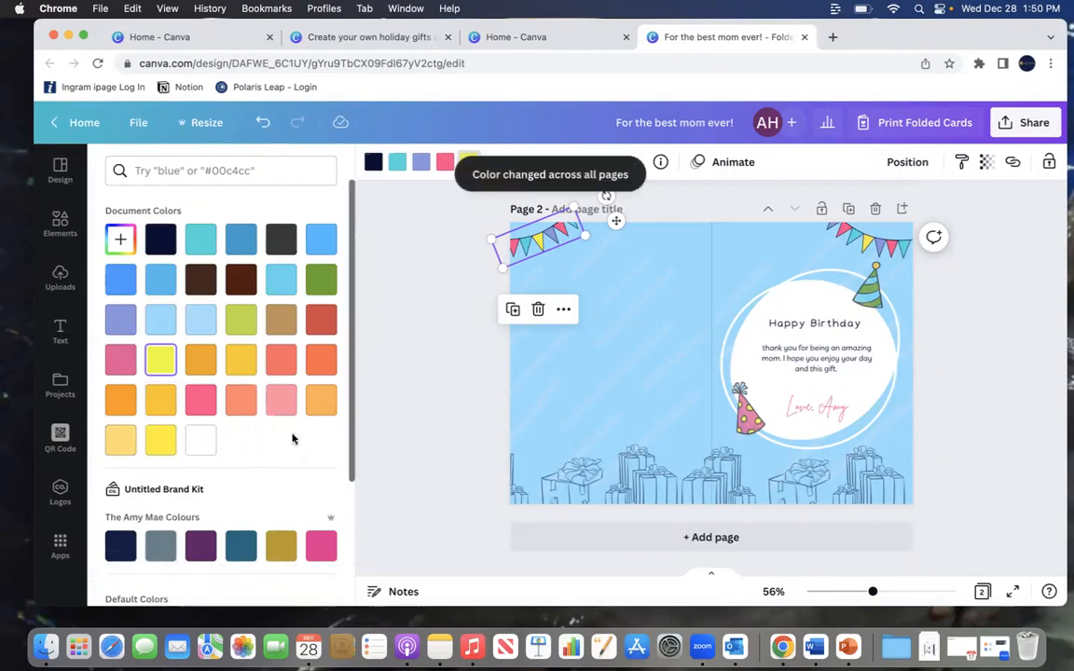
scroll(407, 427, up, 5)
scroll(407, 427, down, 5)
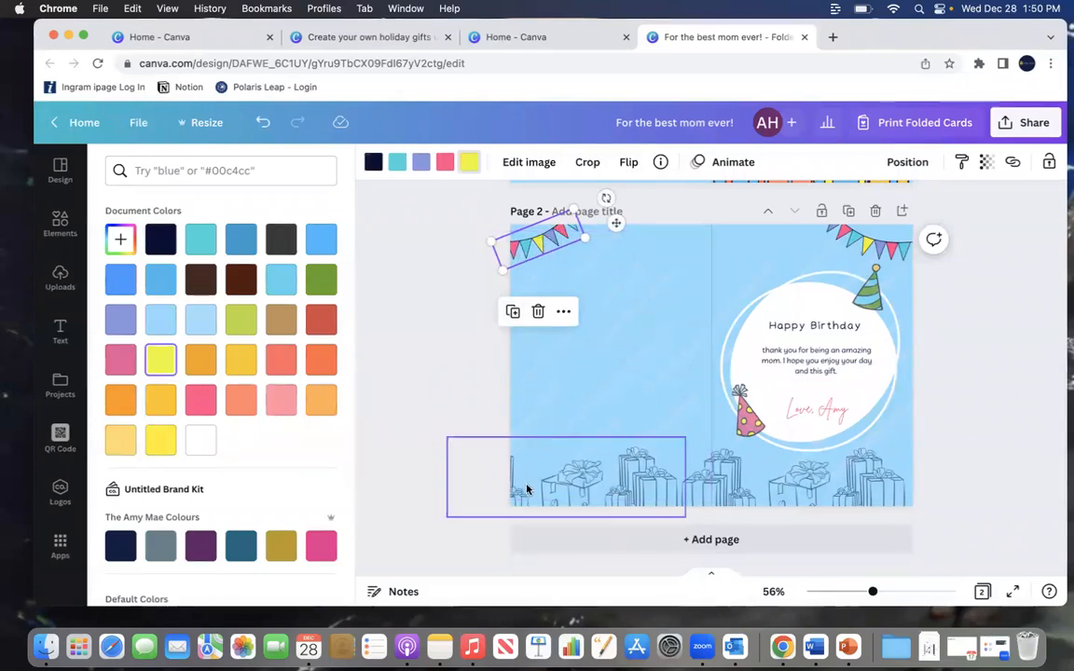
Step: Recolor the gift-box line art from navy to green across all pages, after trying blue
click(477, 444)
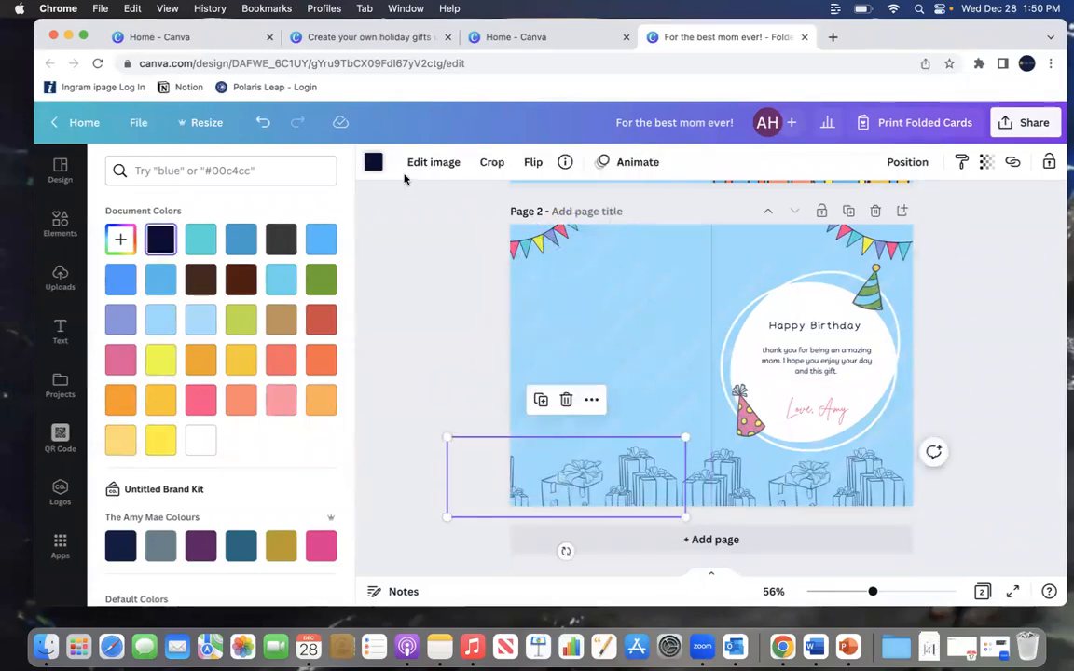
click(244, 241)
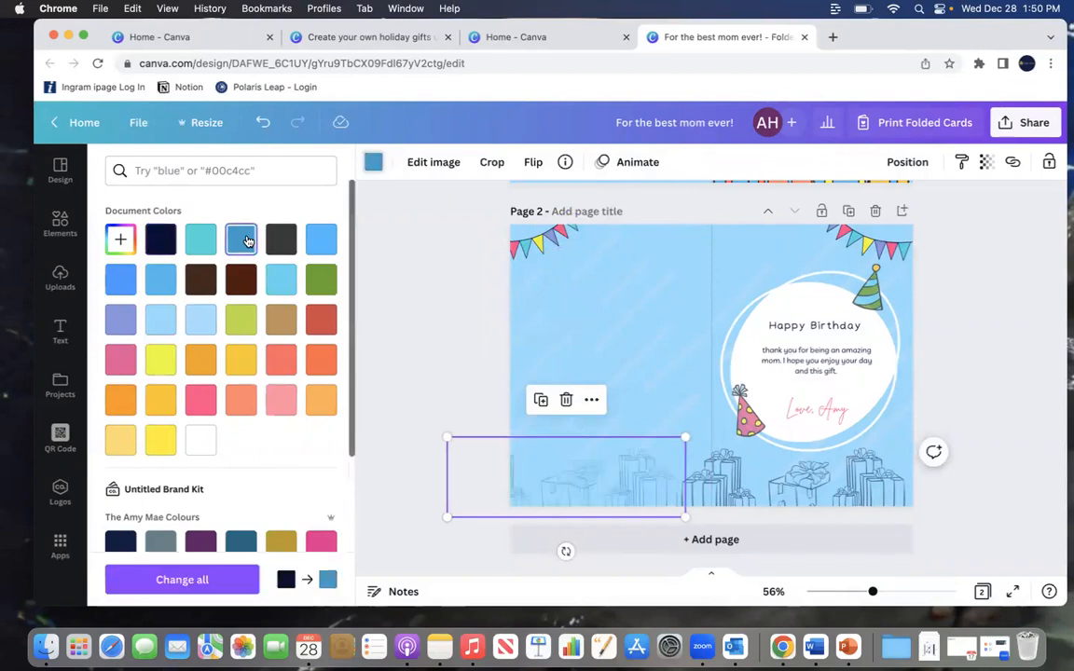
click(321, 281)
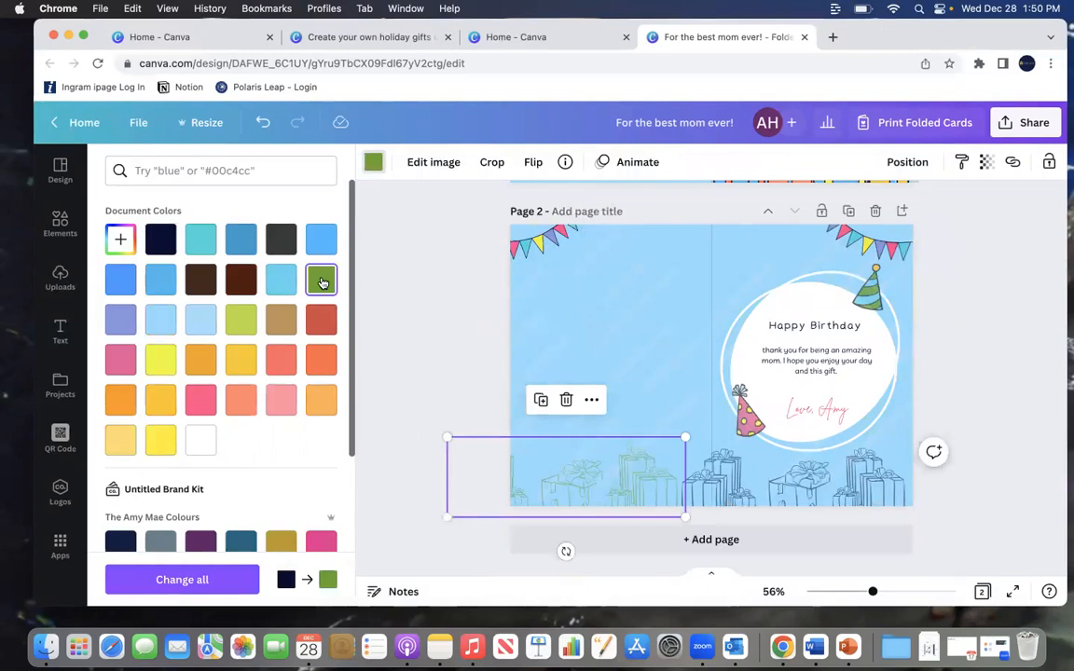
click(182, 580)
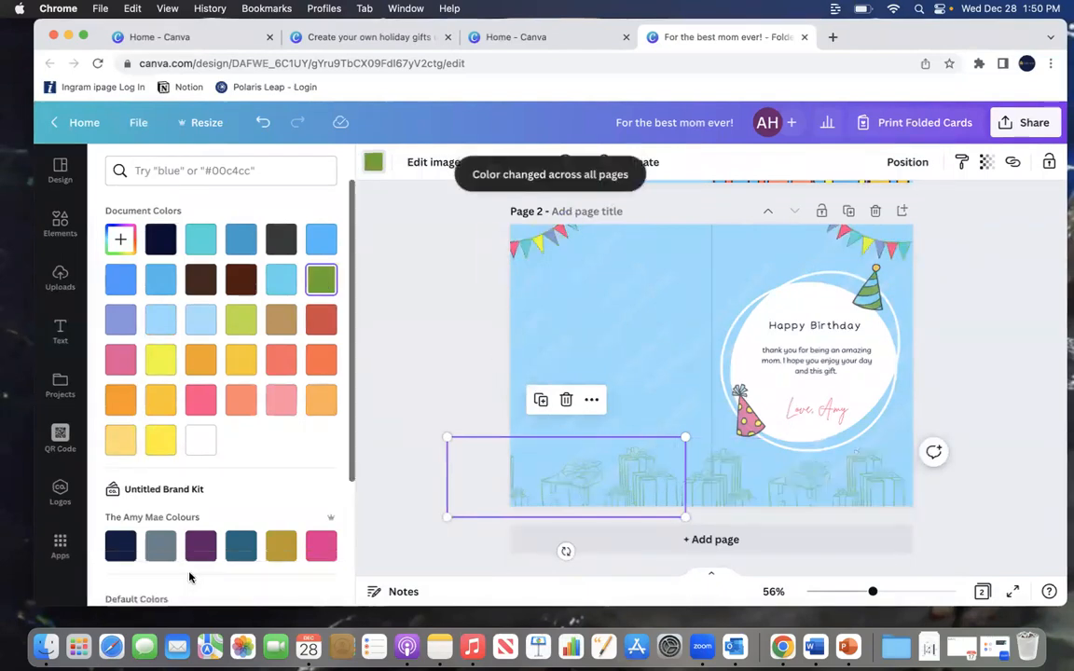
Step: Review both pages of the card with the new colors
scroll(571, 334, up, 4)
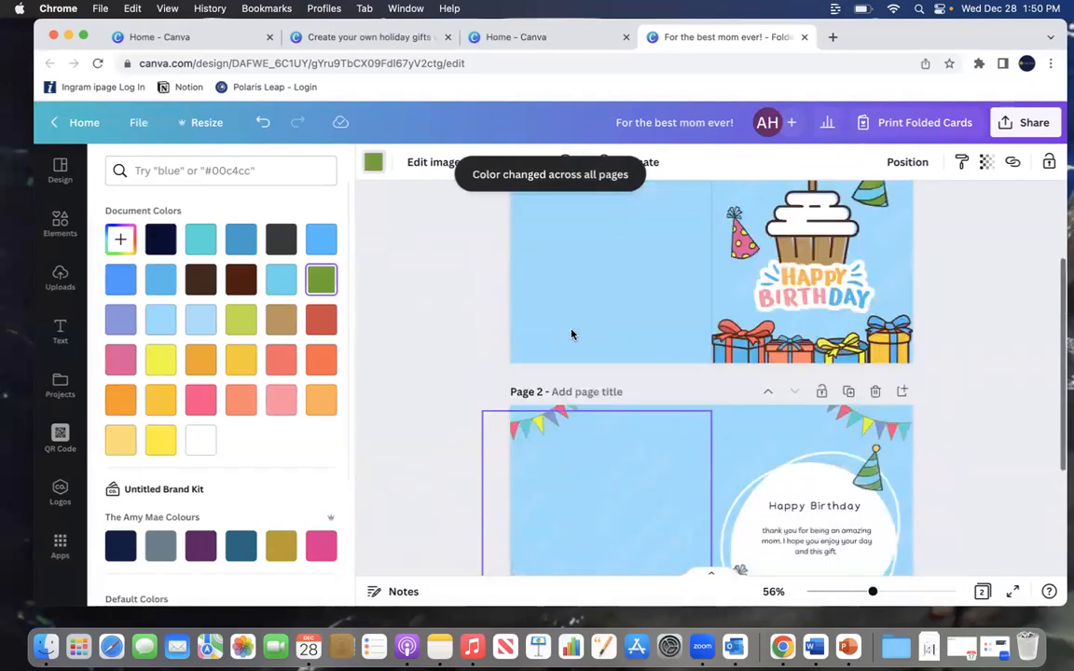
scroll(572, 334, up, 2)
scroll(571, 334, down, 5)
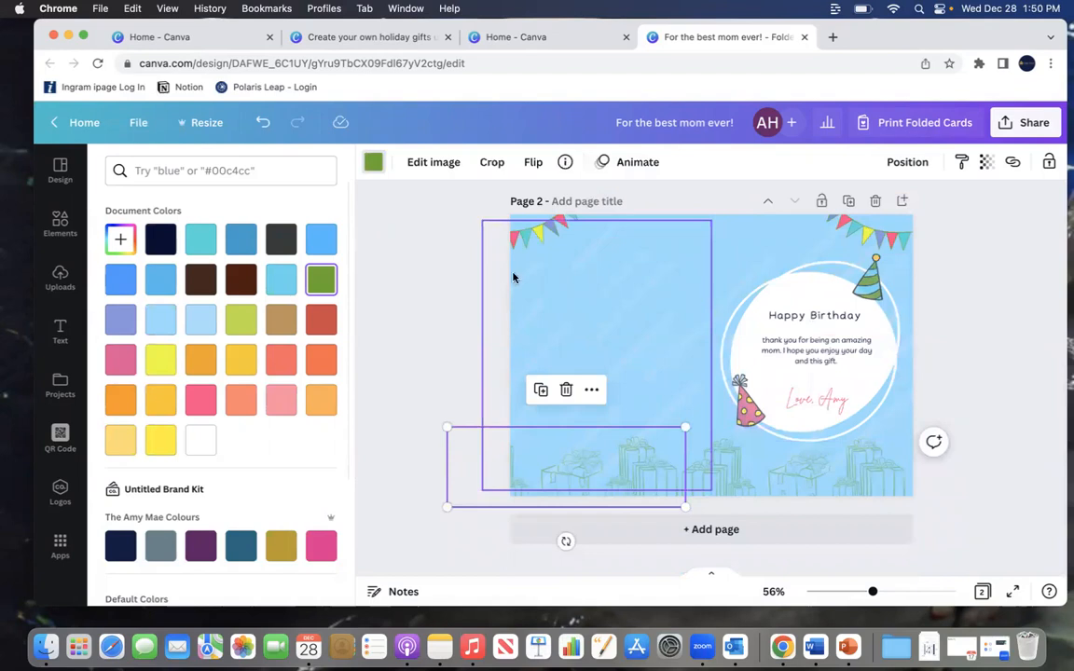
click(783, 296)
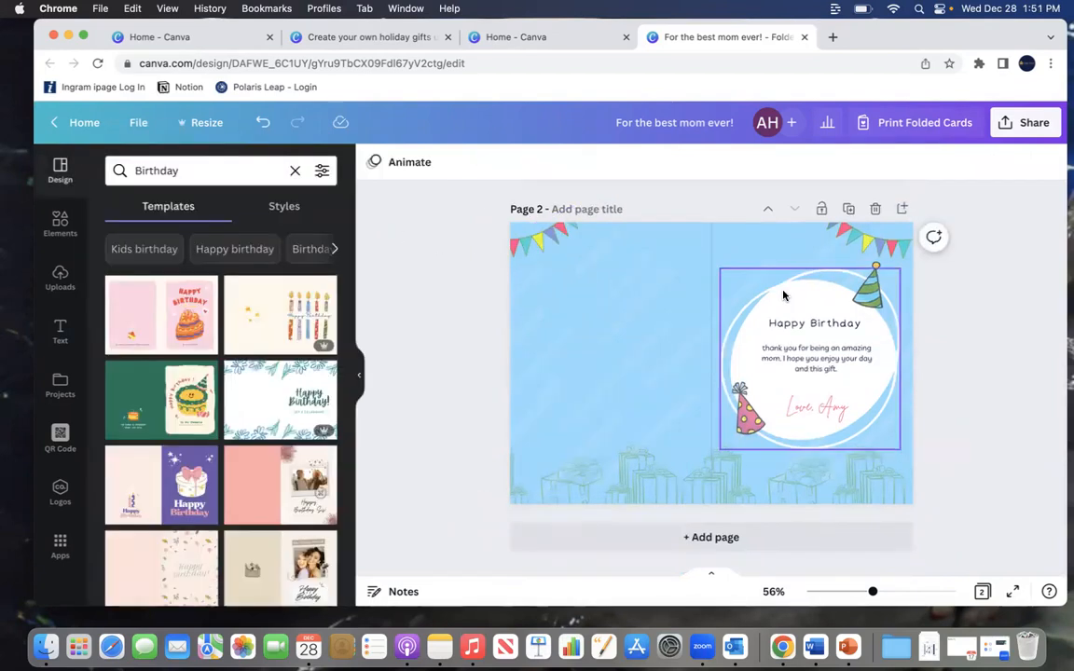
scroll(755, 240, up, 3)
scroll(986, 359, down, 3)
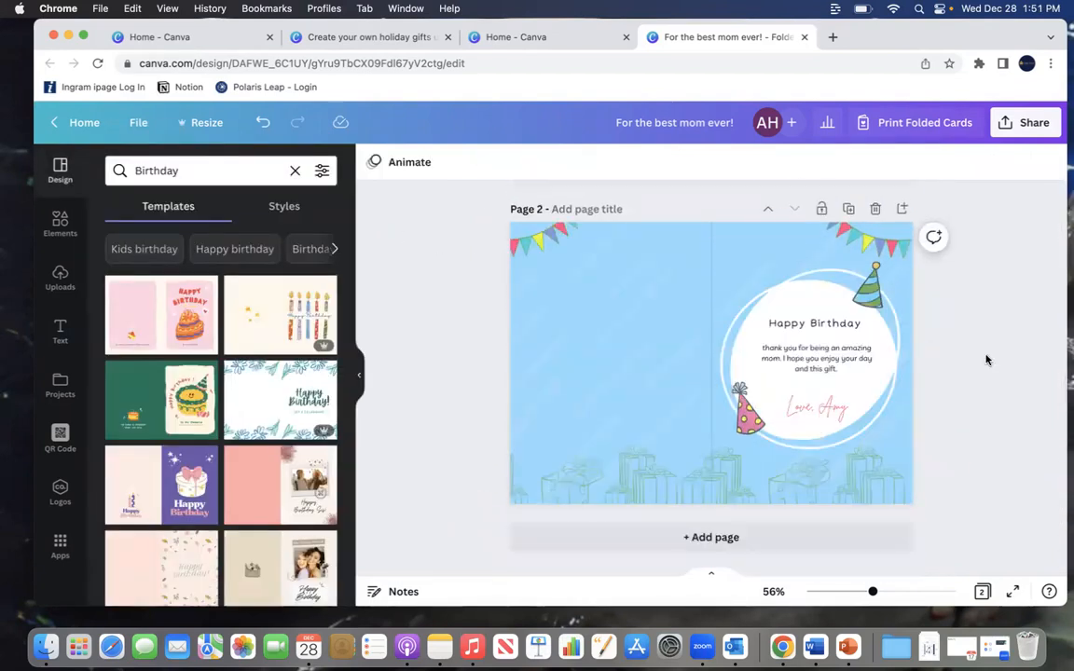
scroll(986, 359, up, 3)
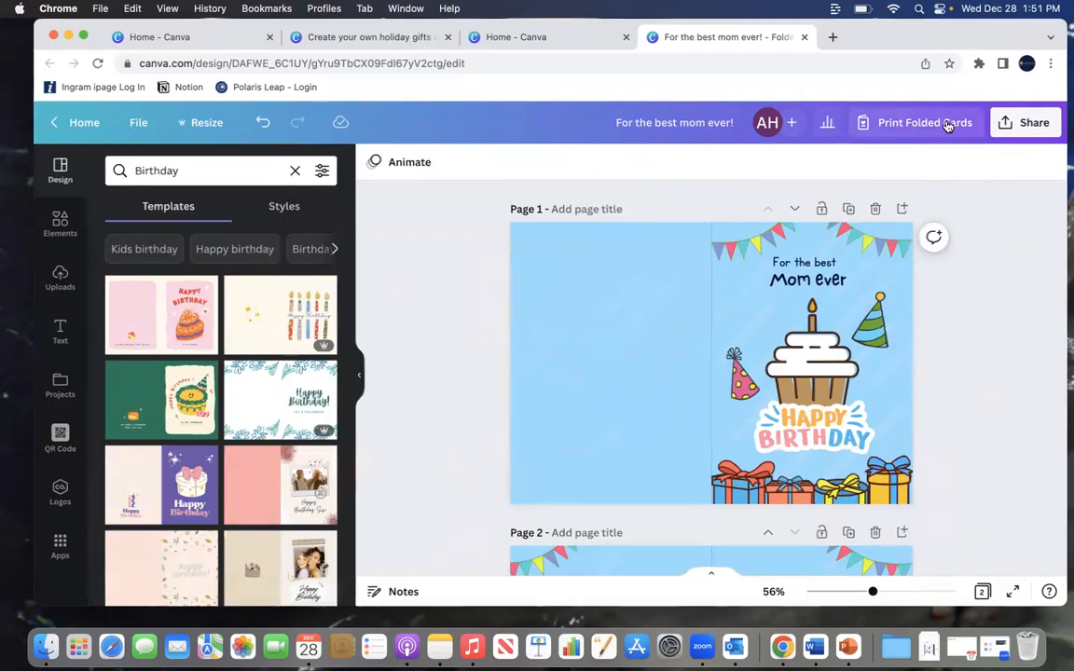
Step: Review the folded-card print options, including paper type and quantity choices, then close the print panel
click(946, 123)
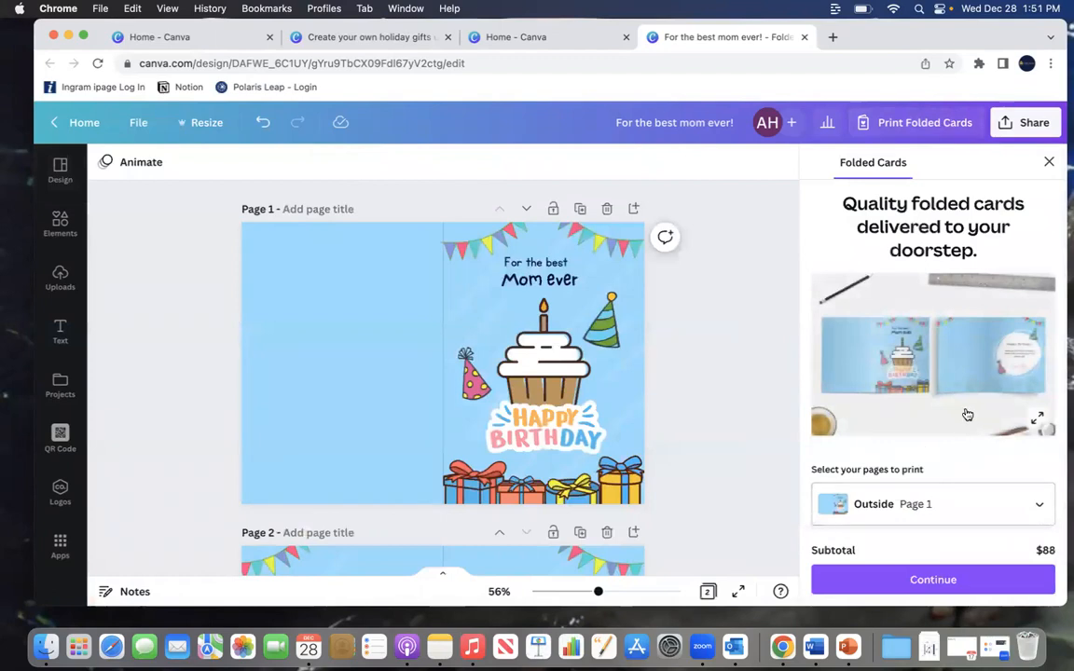
scroll(949, 420, down, 5)
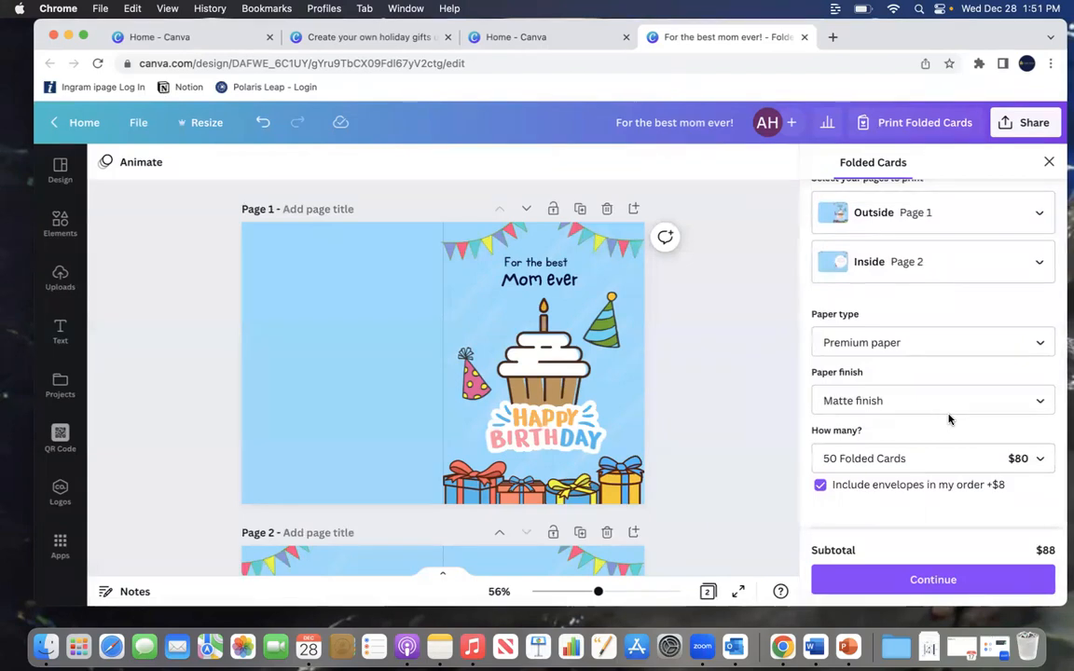
scroll(949, 419, down, 3)
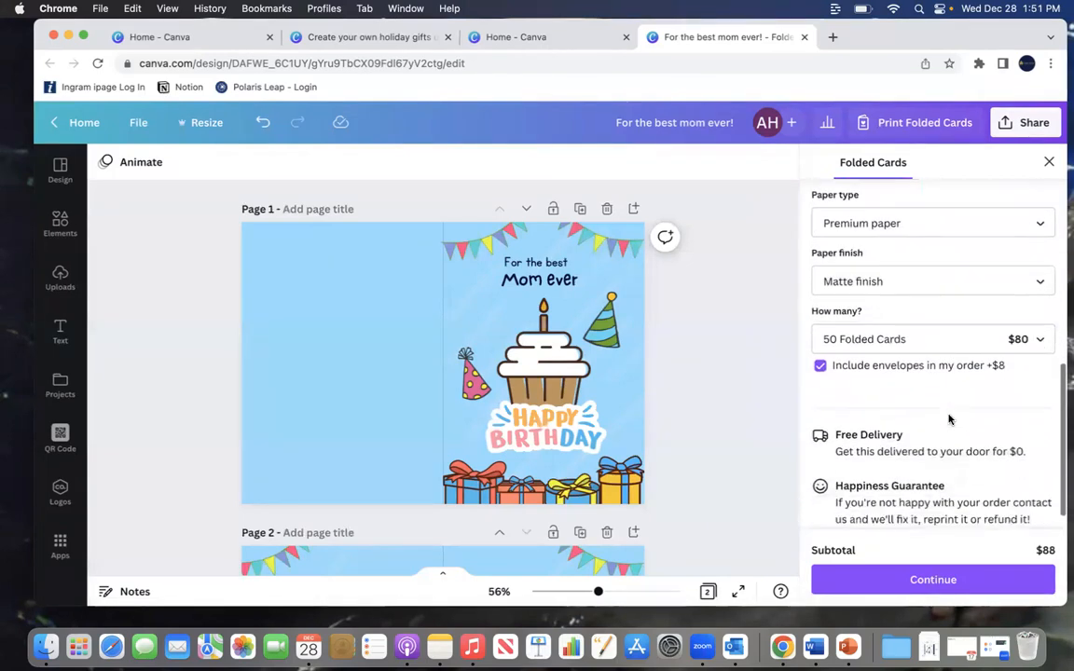
click(884, 311)
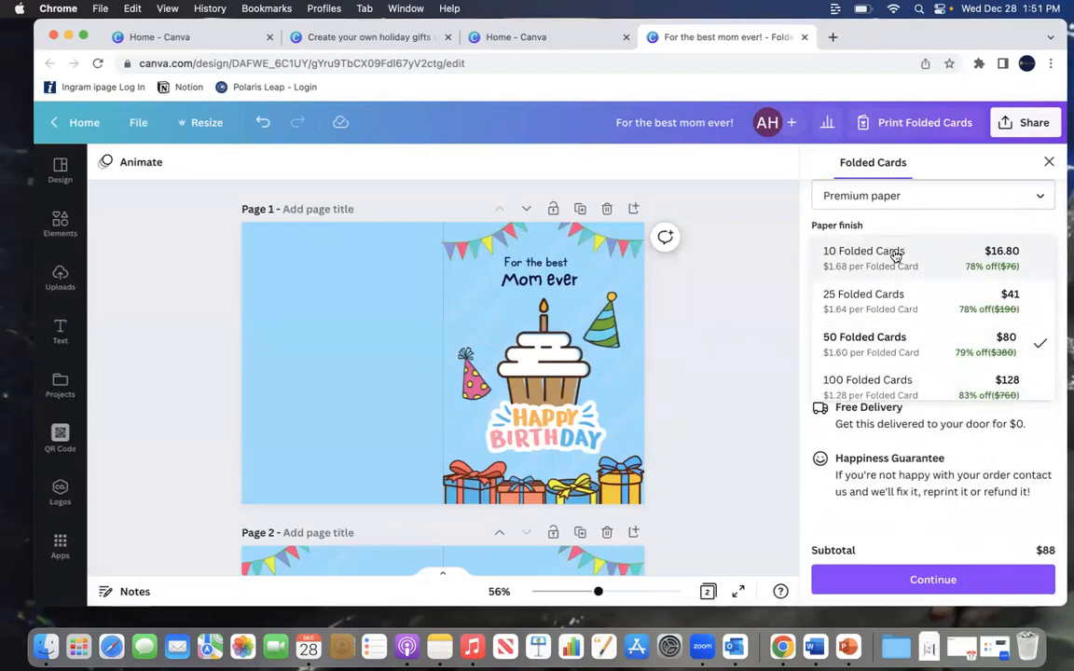
scroll(882, 345, down, 1)
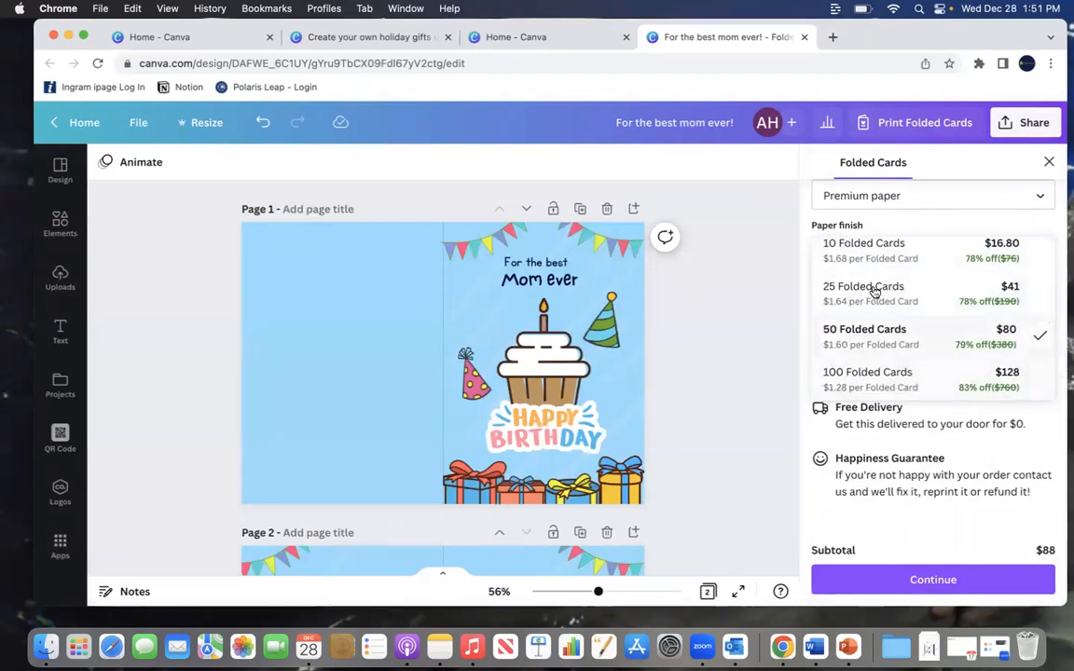
scroll(899, 412, up, 5)
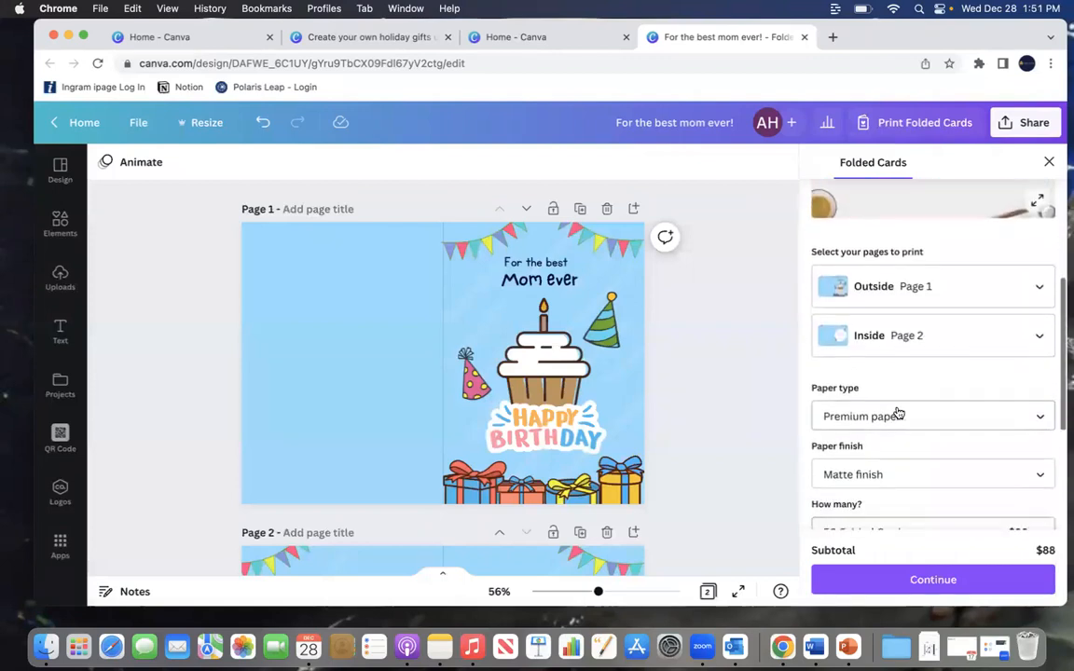
scroll(898, 413, down, 3)
scroll(898, 408, up, 6)
scroll(898, 404, down, 2)
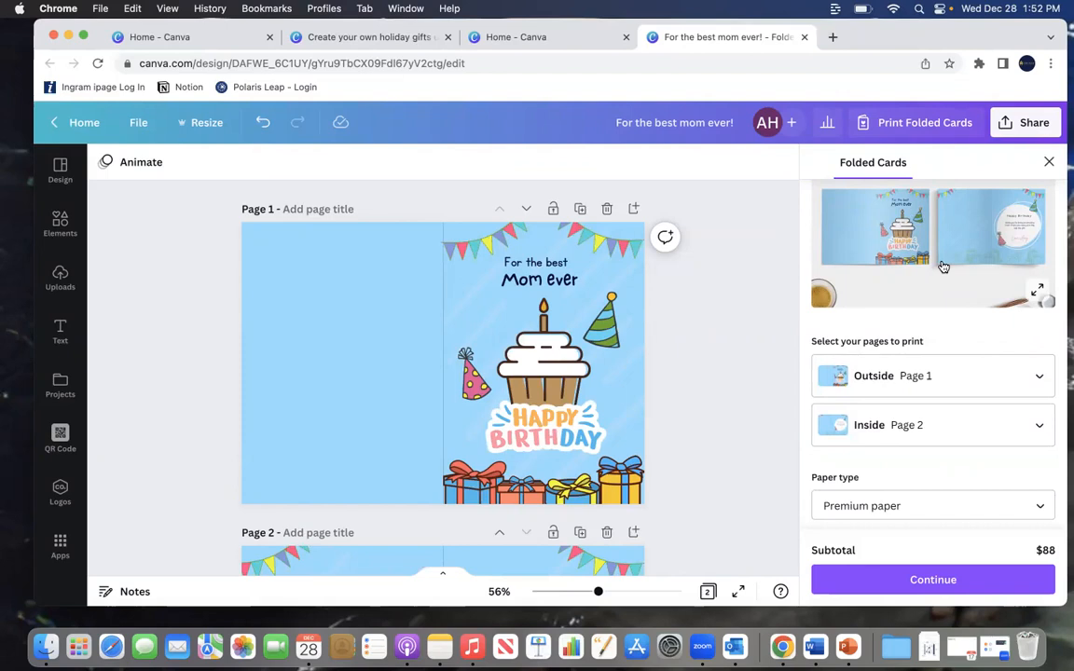
scroll(941, 265, up, 3)
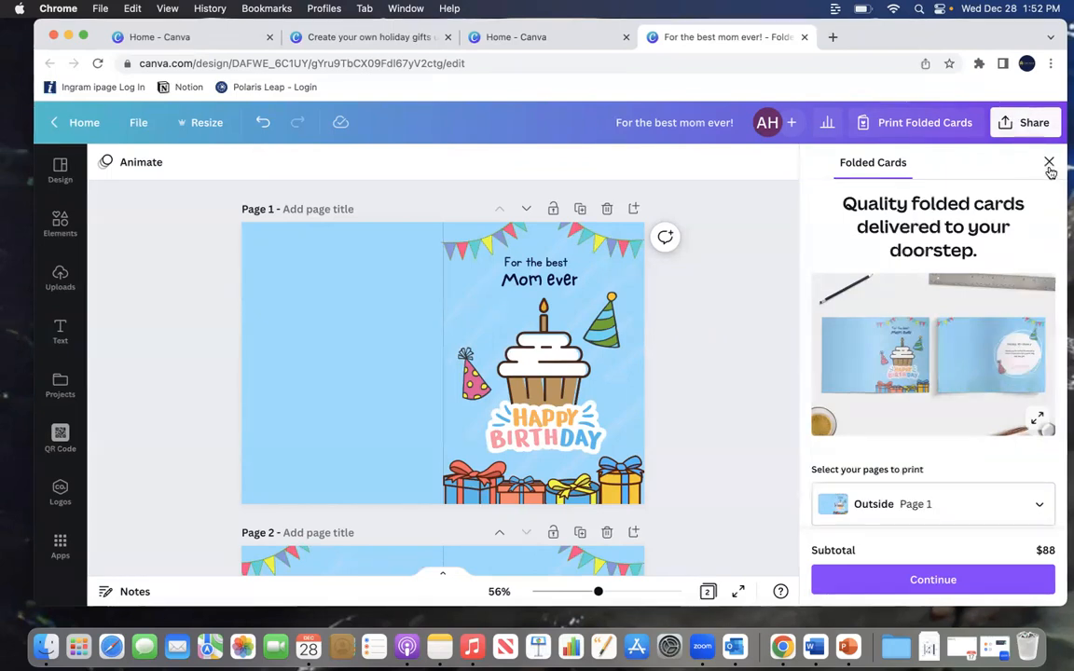
click(1049, 168)
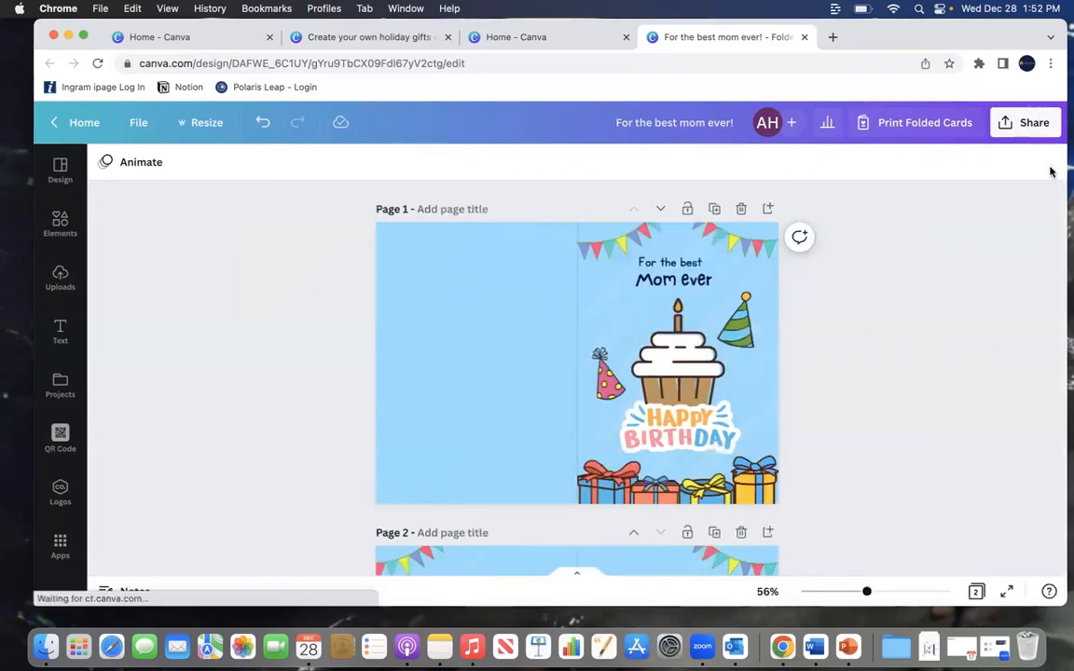
Step: Download all pages of the card as a PNG file
click(1028, 129)
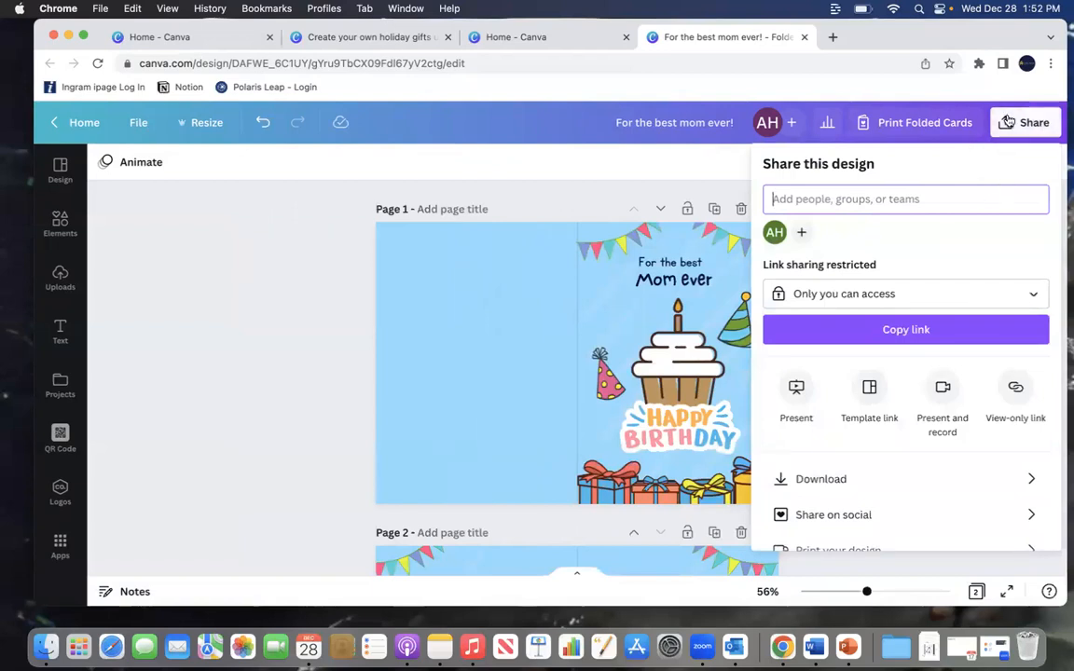
scroll(952, 271, down, 3)
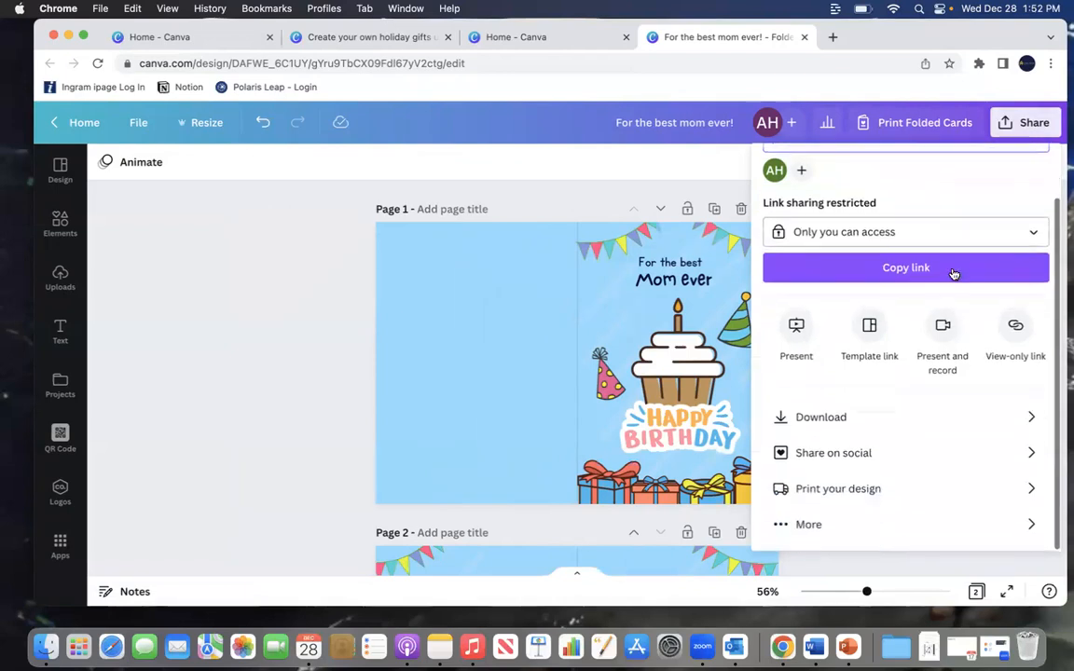
click(858, 428)
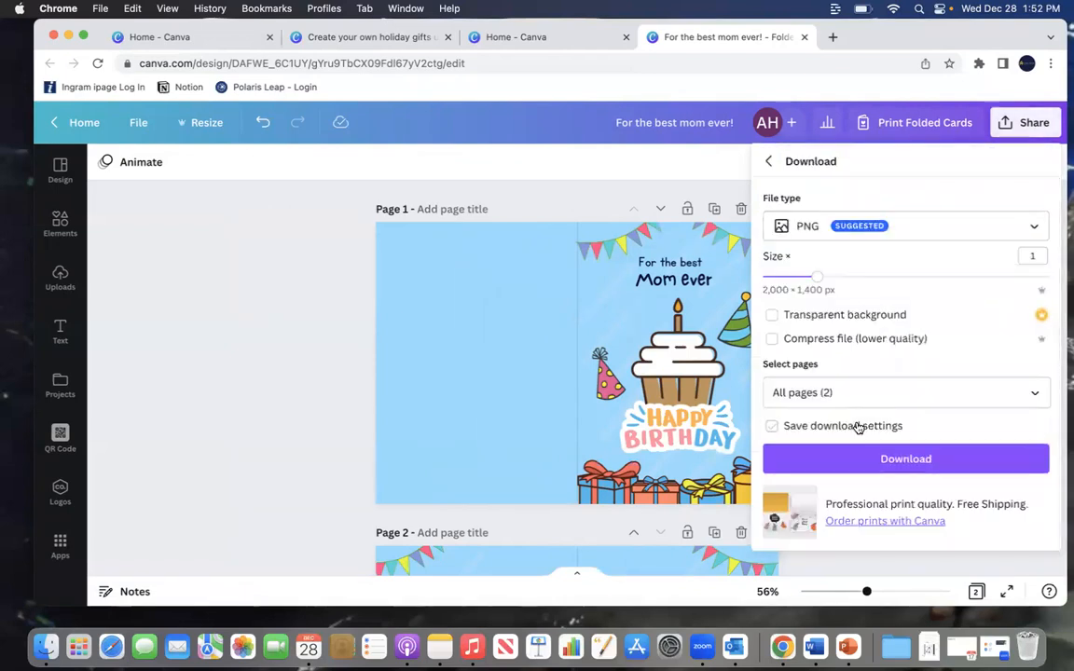
click(928, 236)
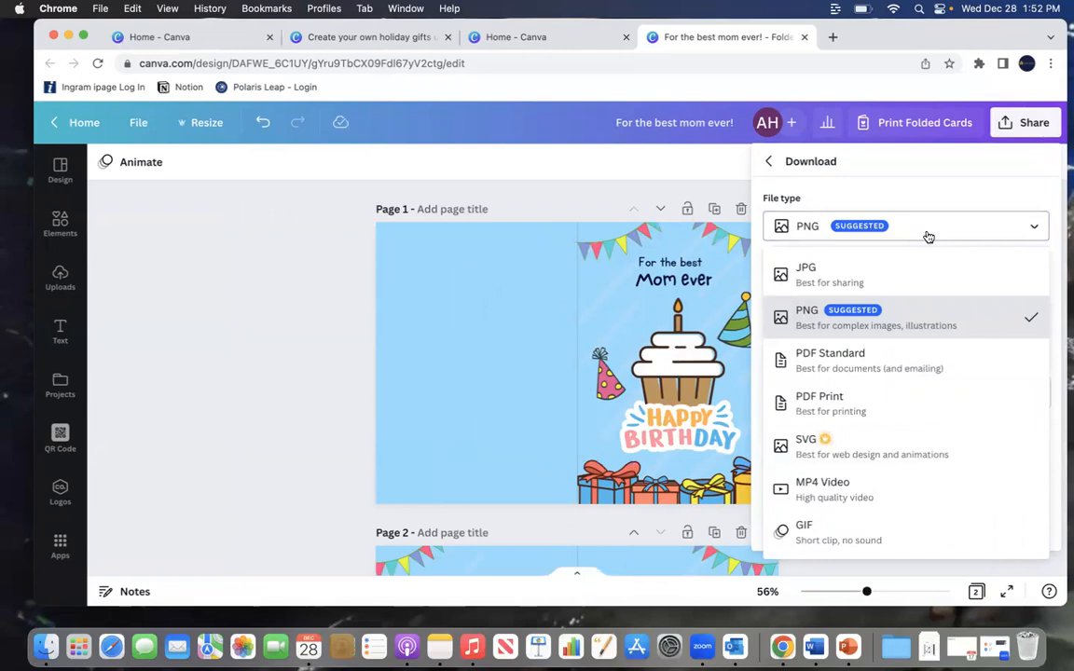
click(892, 324)
click(882, 453)
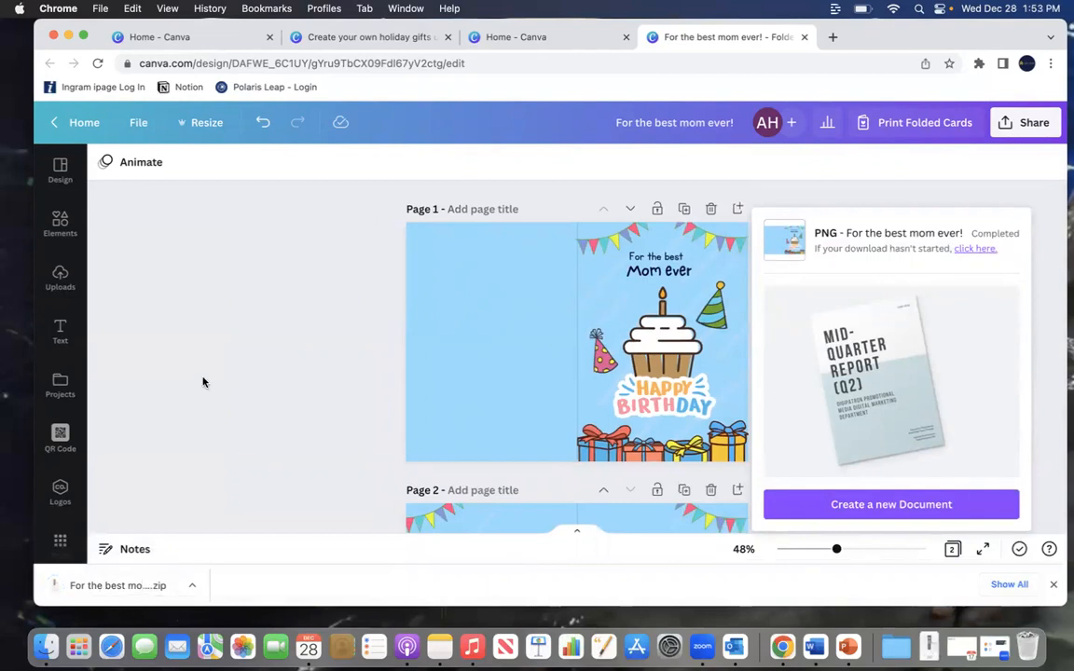
Step: Open the downloaded card folder to check the exported page images, then close the window
click(161, 591)
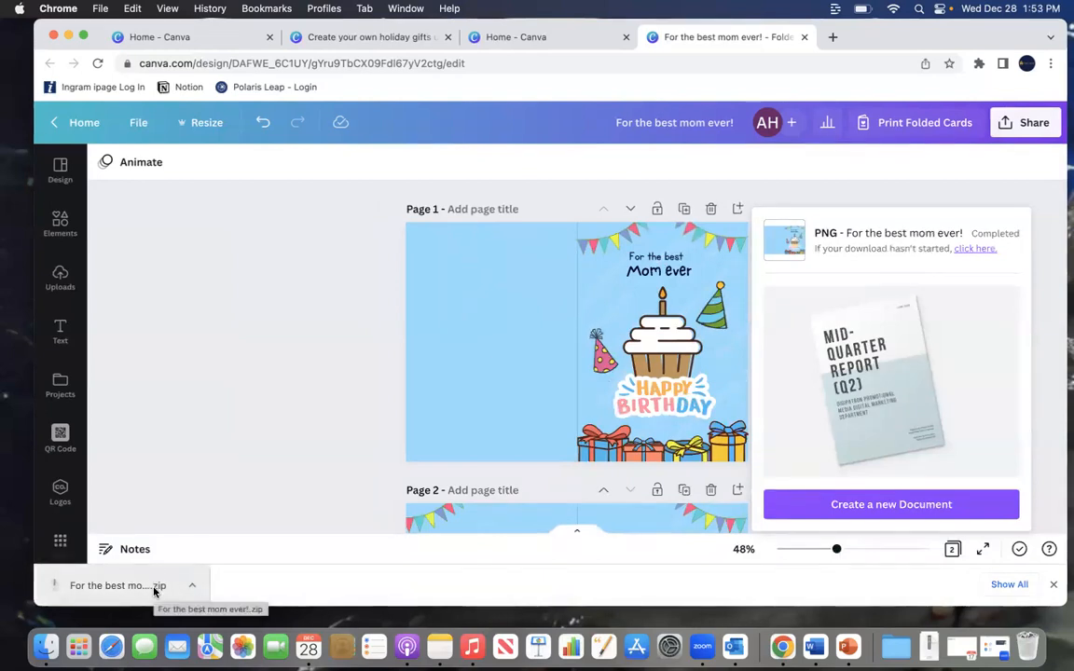
click(155, 591)
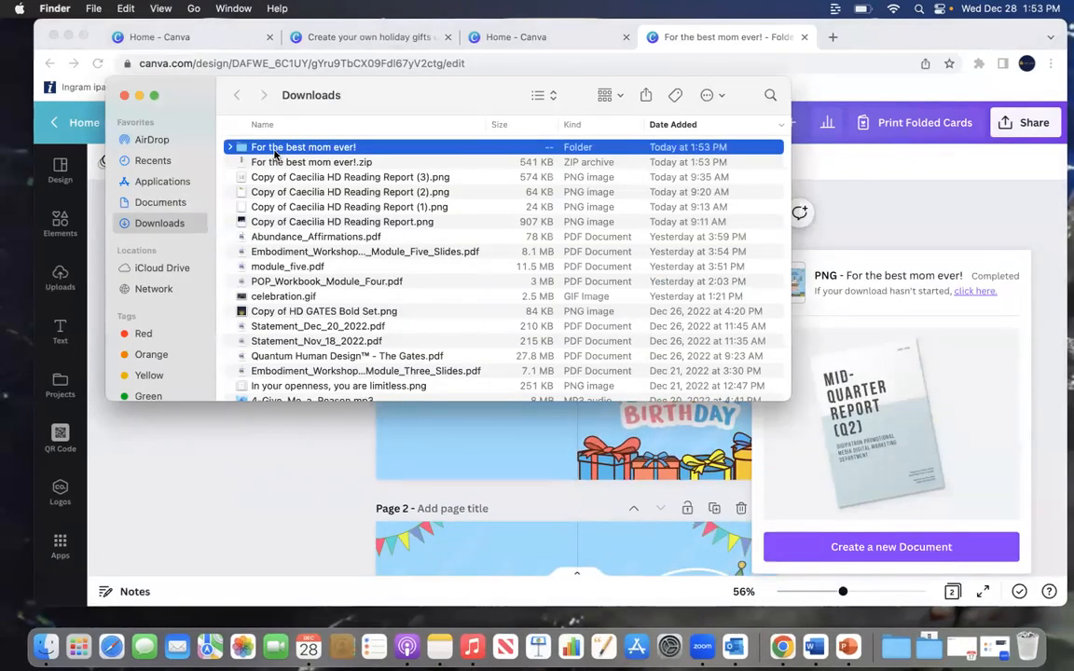
double_click(276, 151)
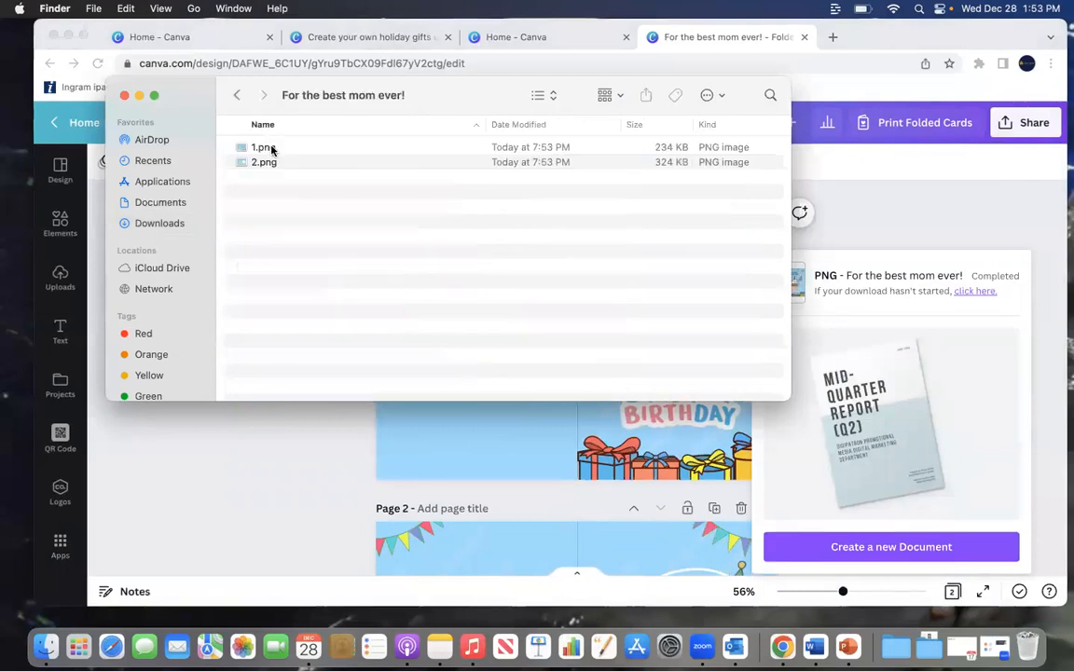
click(266, 147)
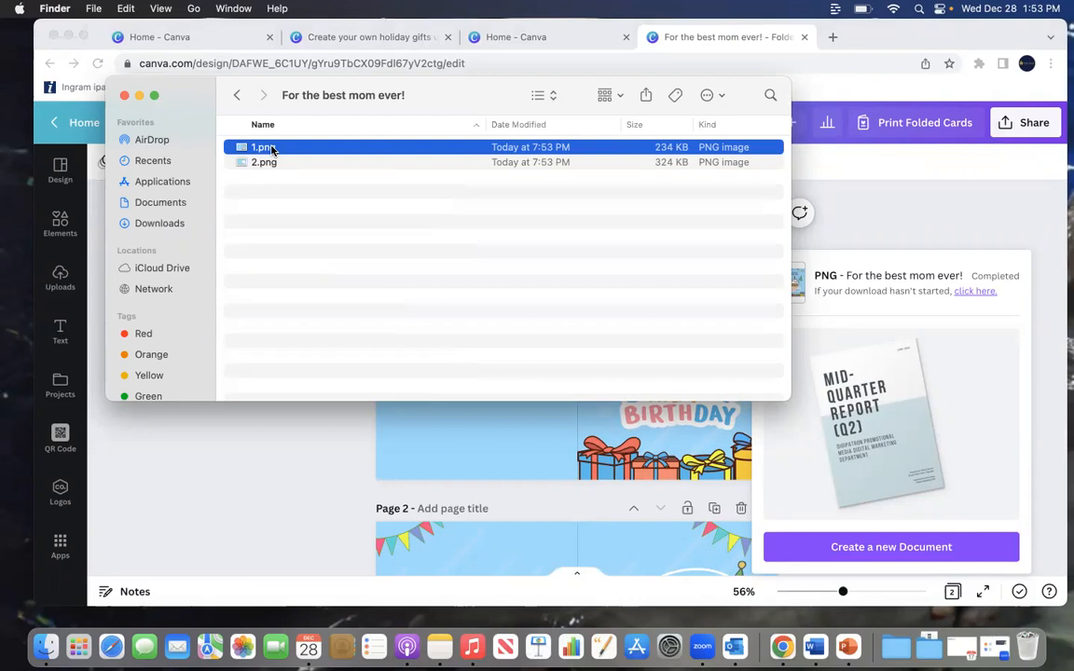
click(124, 95)
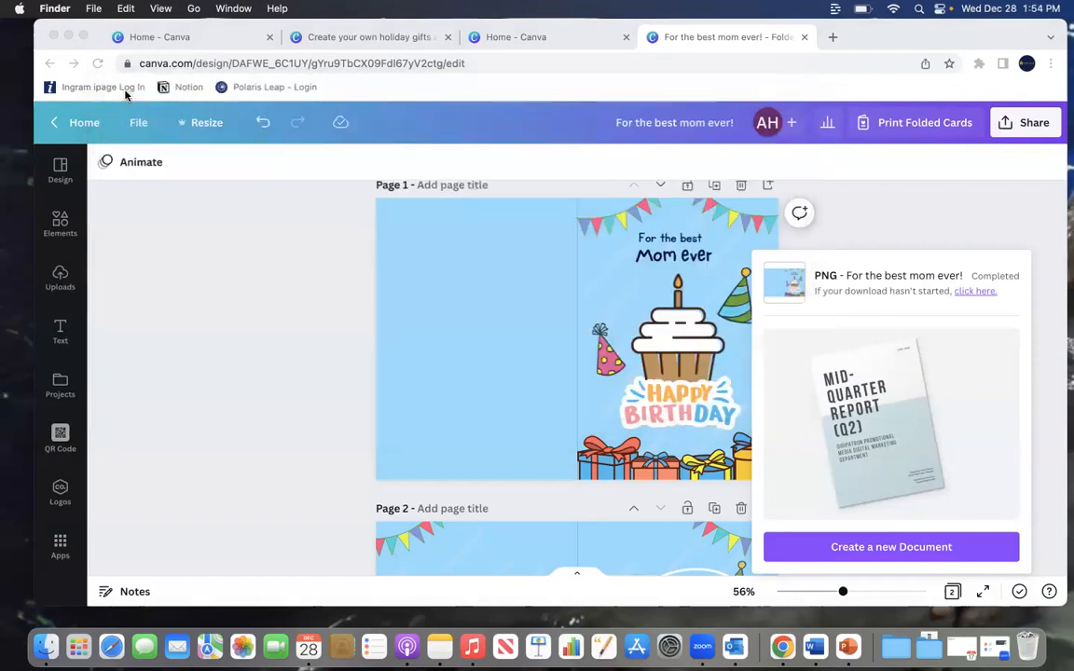
click(904, 217)
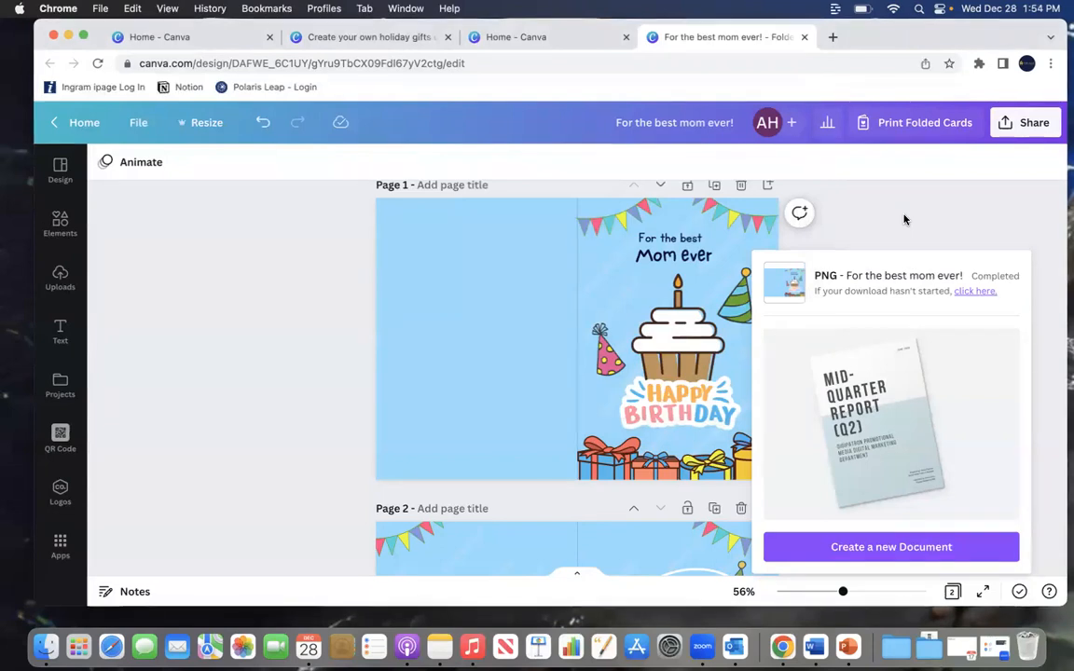
click(903, 219)
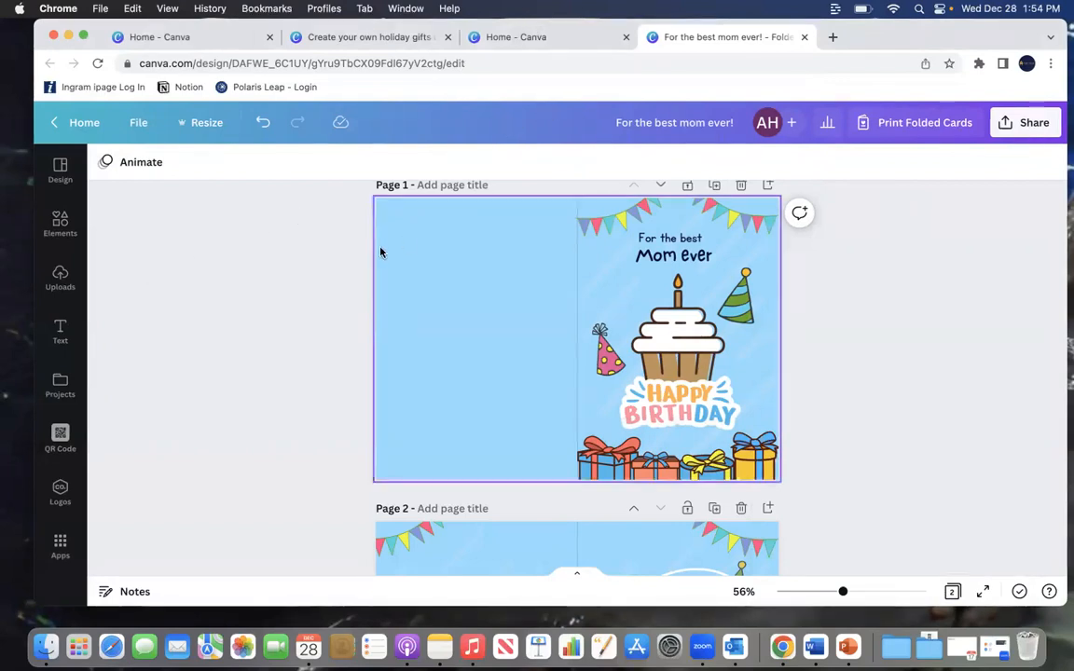
drag(542, 37, 539, 100)
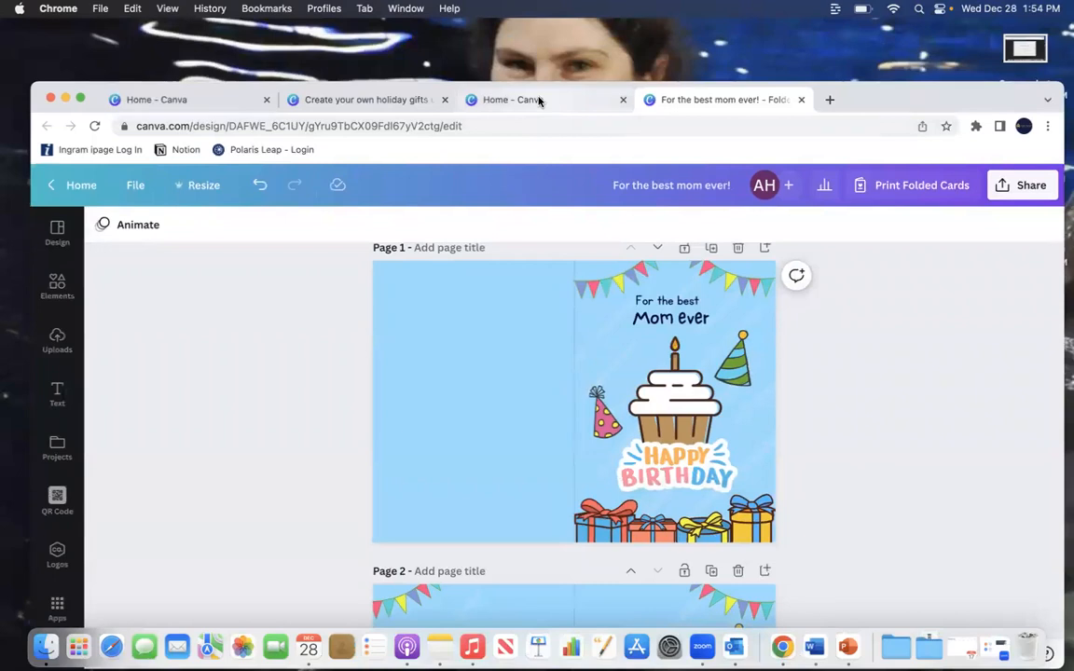
Step: Switch to the Canva home tab and create a blank Sweatshirt design from the popular print products
click(539, 100)
drag(853, 98, 868, 59)
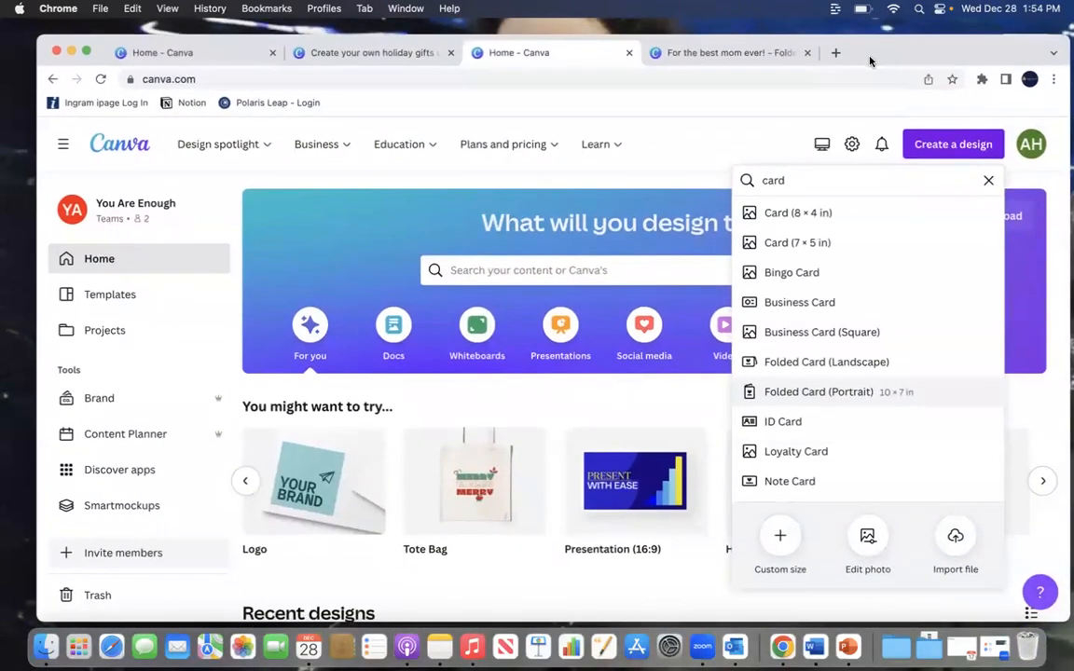
click(988, 182)
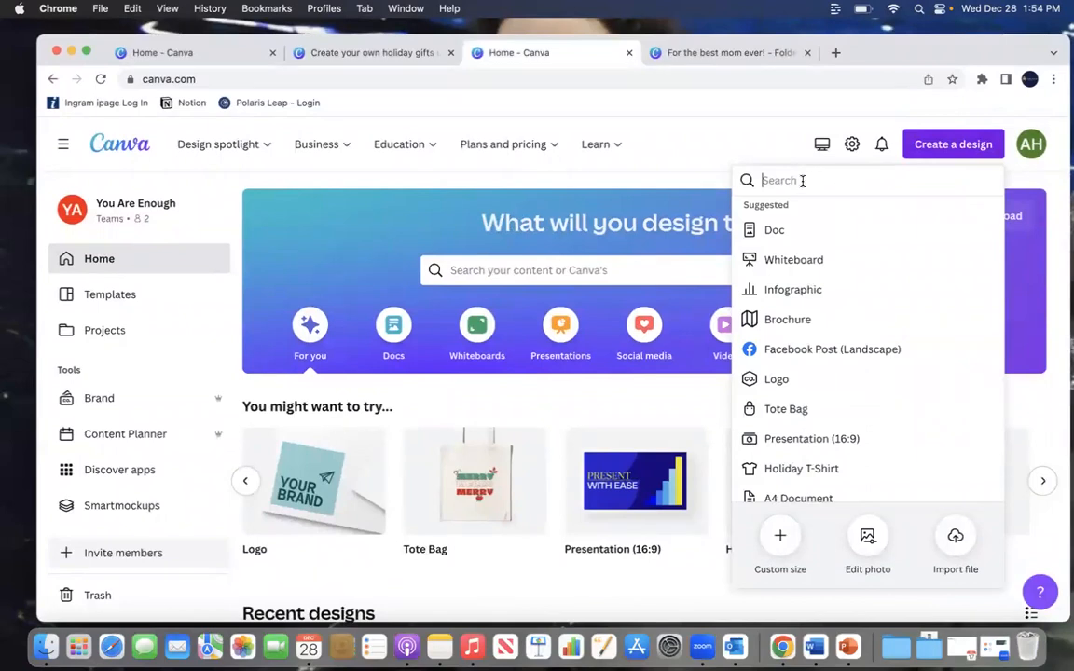
text(swe)
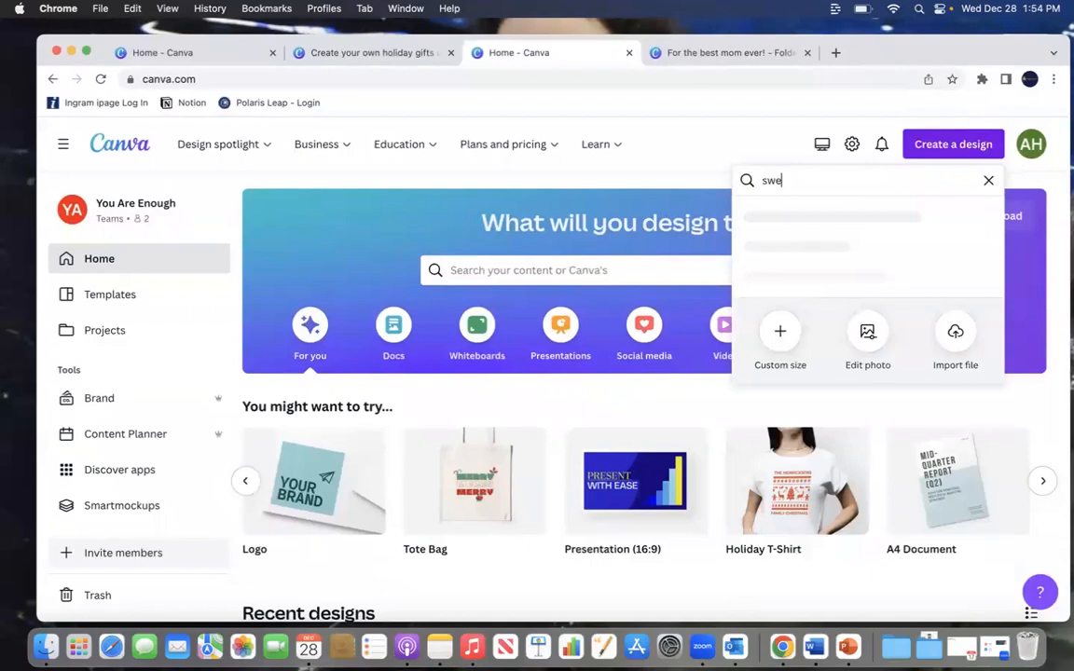
text(at)
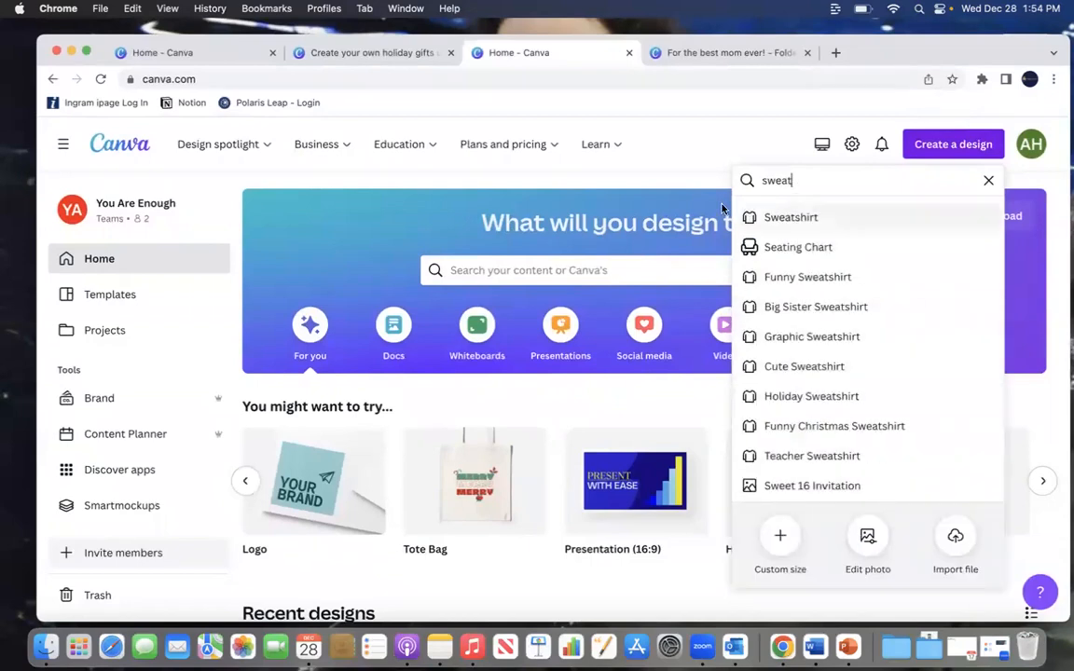
click(988, 180)
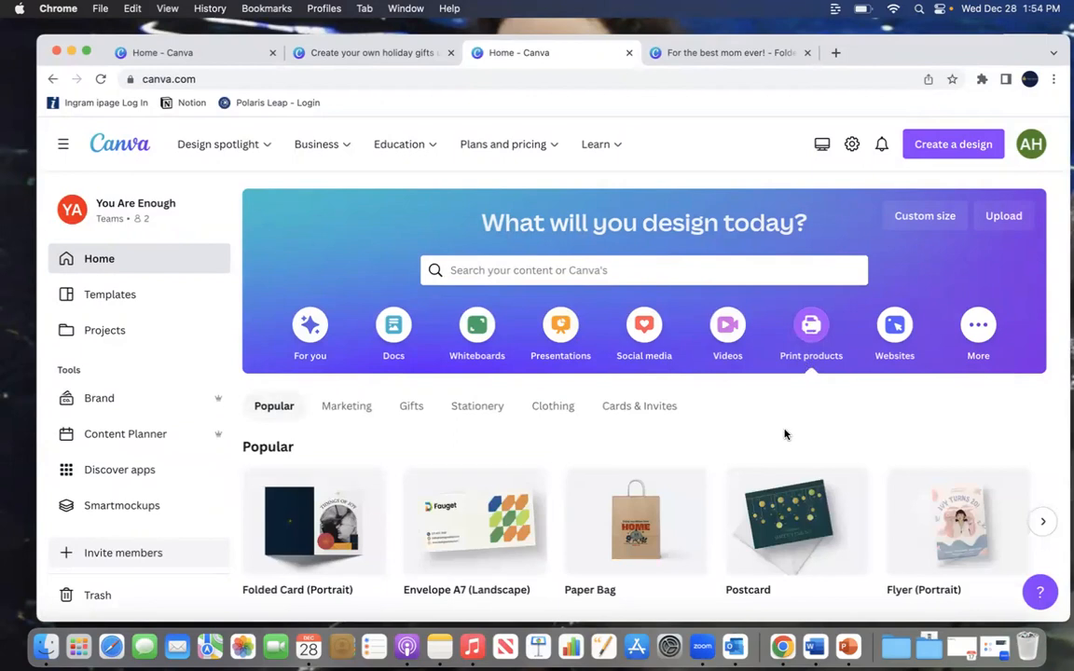
scroll(784, 435, down, 3)
scroll(784, 410, right, 1)
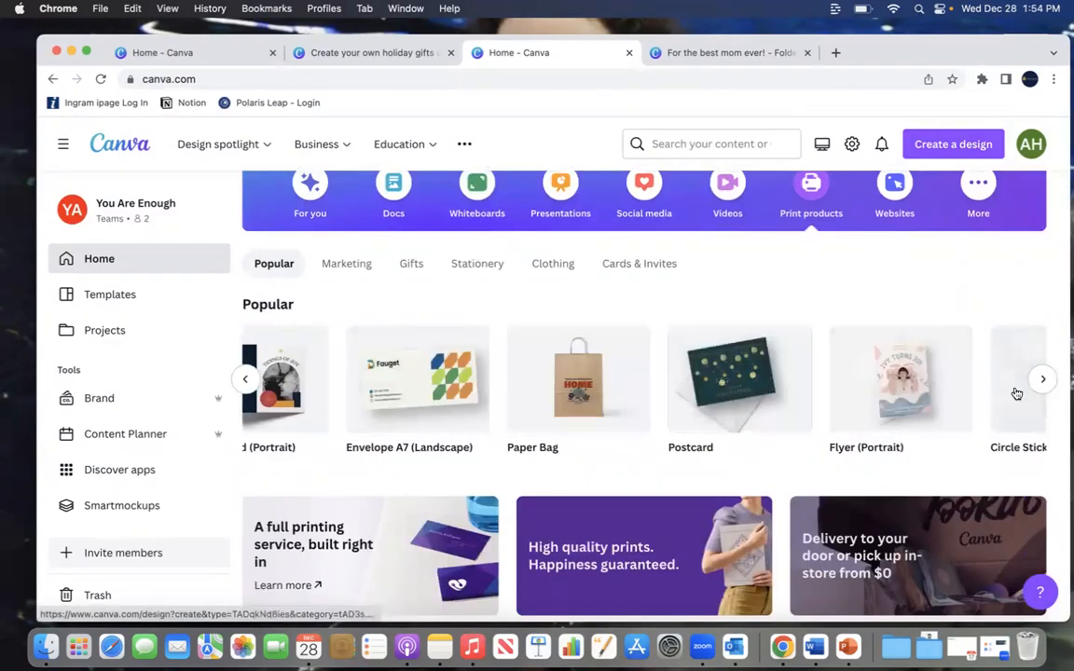
click(1042, 380)
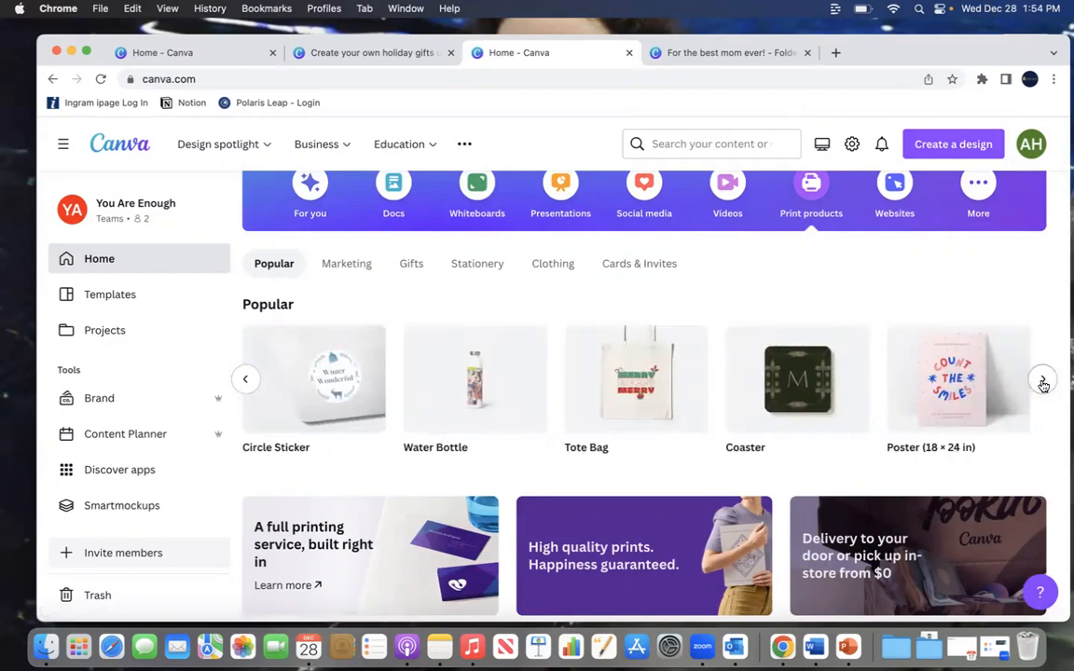
click(1042, 380)
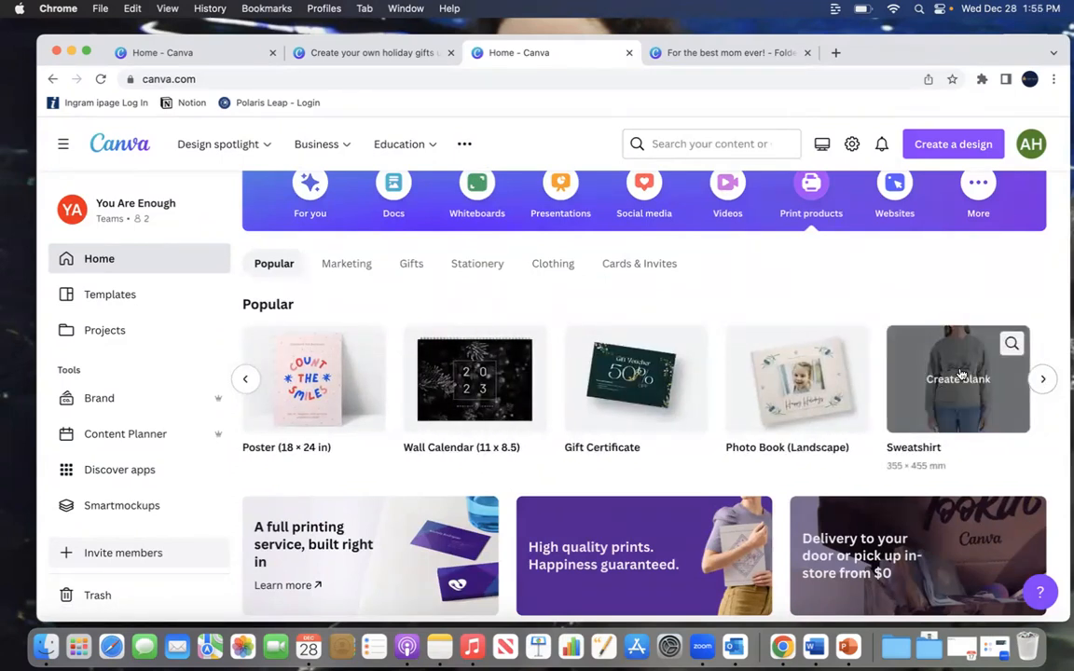
click(955, 377)
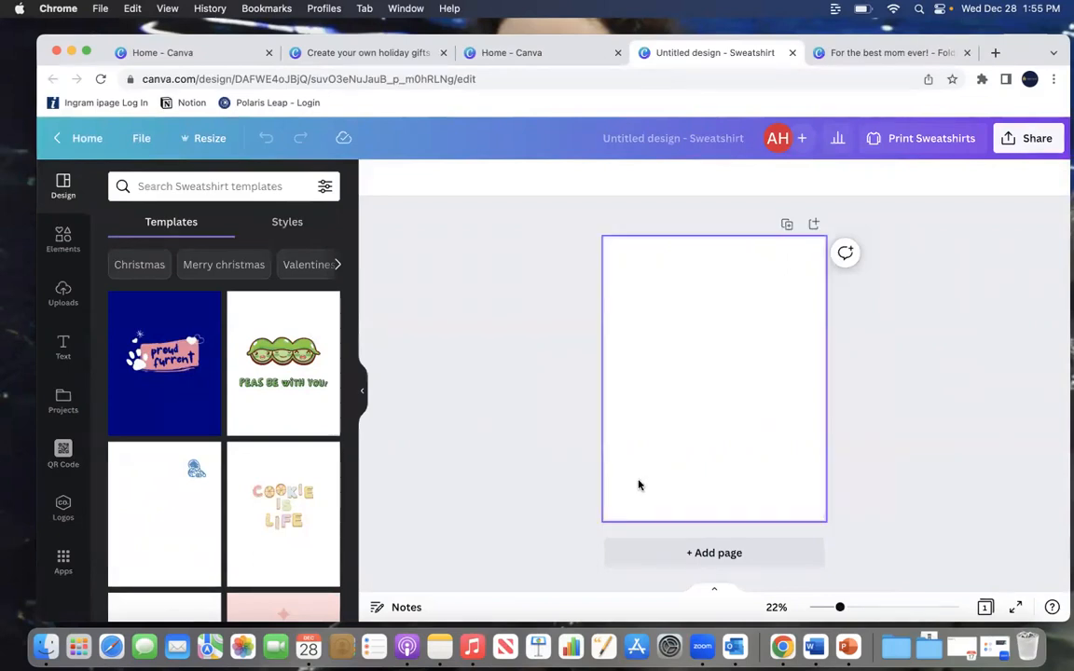
Step: Apply the Gold Sparkles Bridal Shower Event Sweatshirt template to both pages of the design
scroll(272, 419, down, 3)
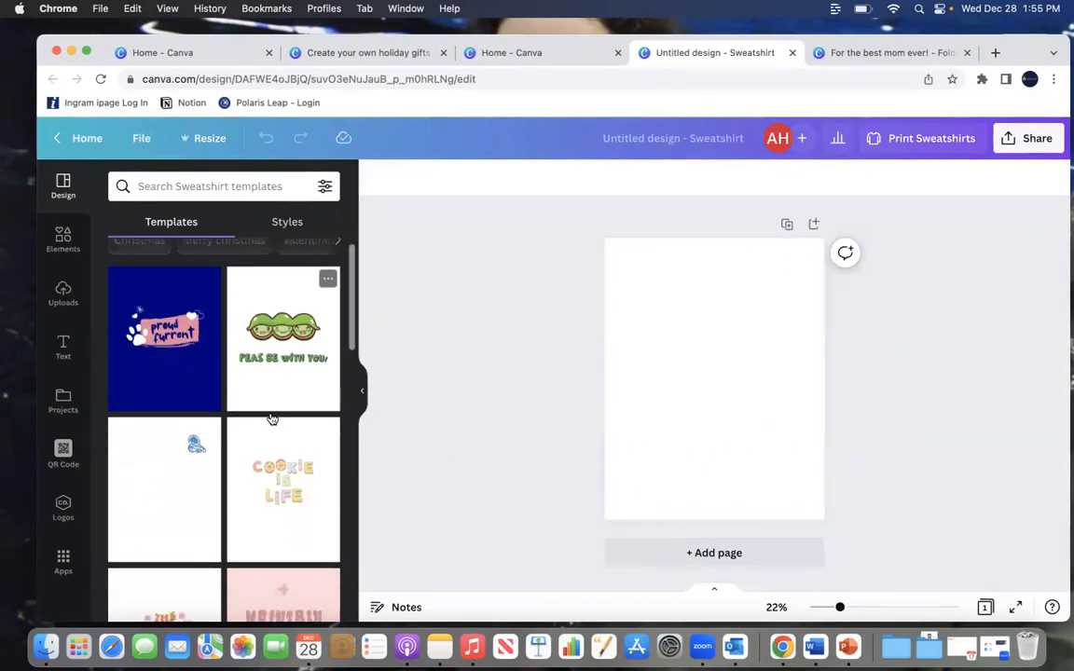
scroll(272, 419, down, 6)
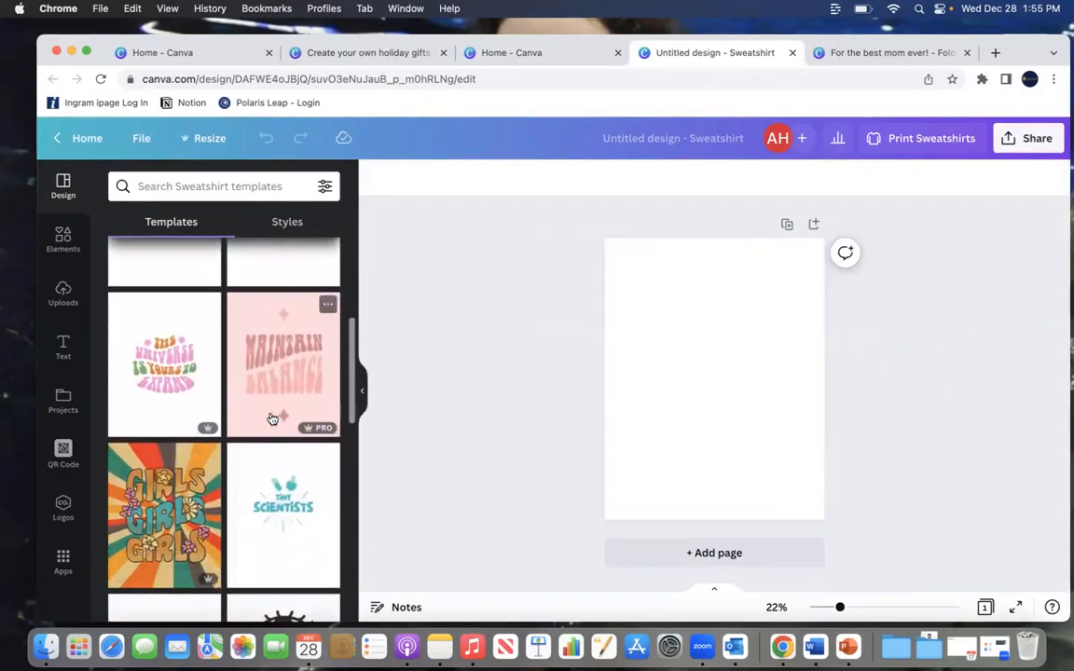
scroll(271, 418, down, 5)
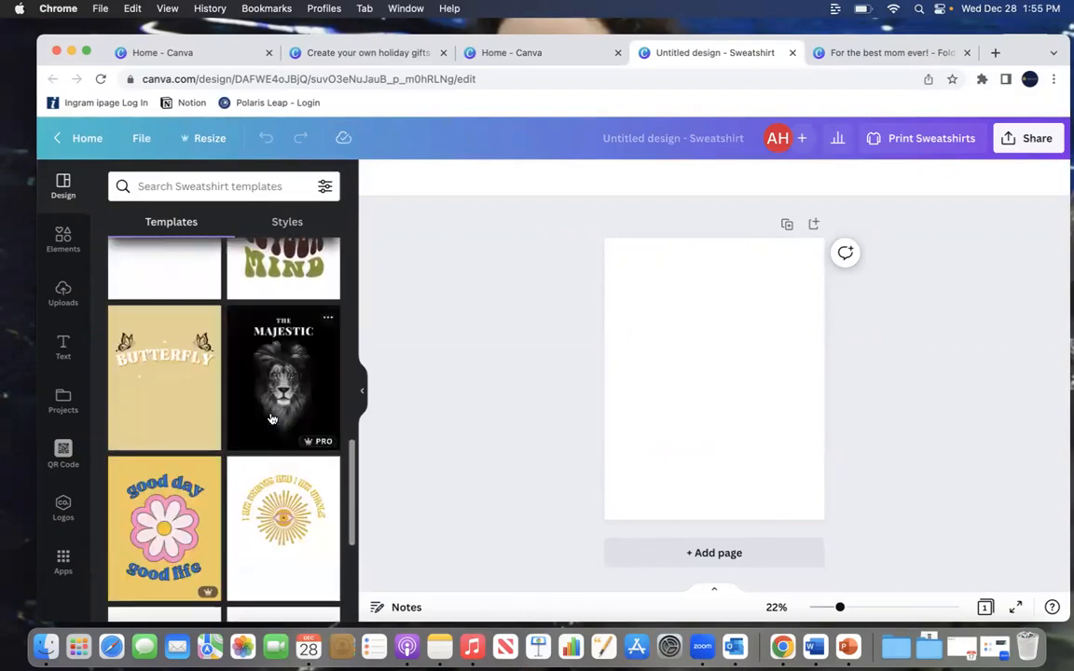
scroll(271, 417, down, 8)
scroll(281, 365, up, 4)
scroll(281, 365, up, 1)
mouse_move(281, 365)
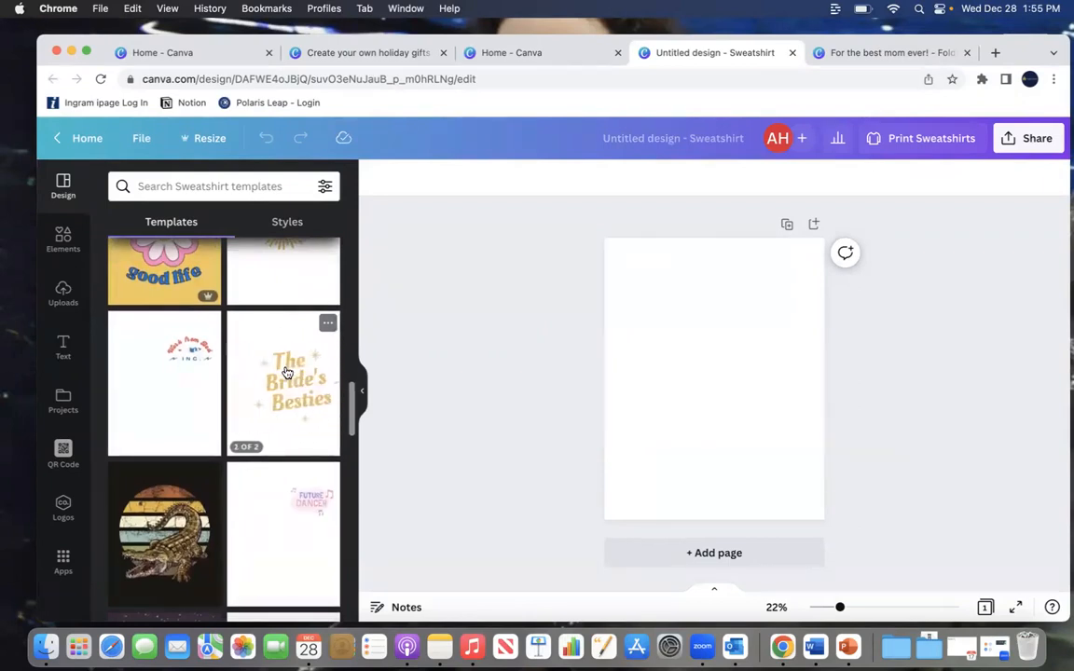
click(287, 373)
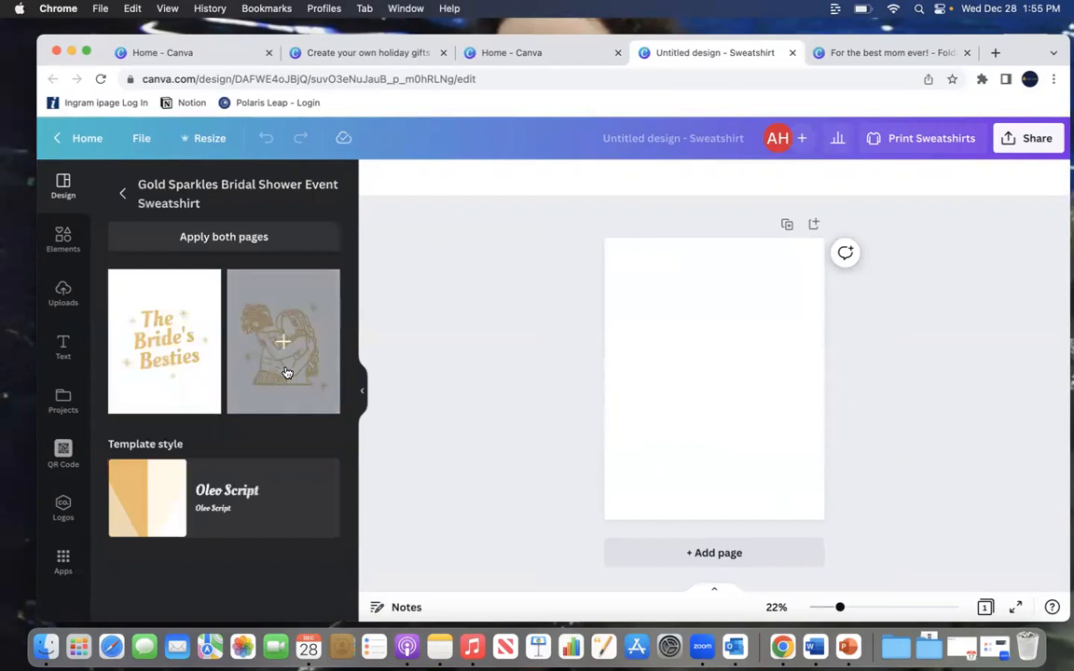
click(216, 237)
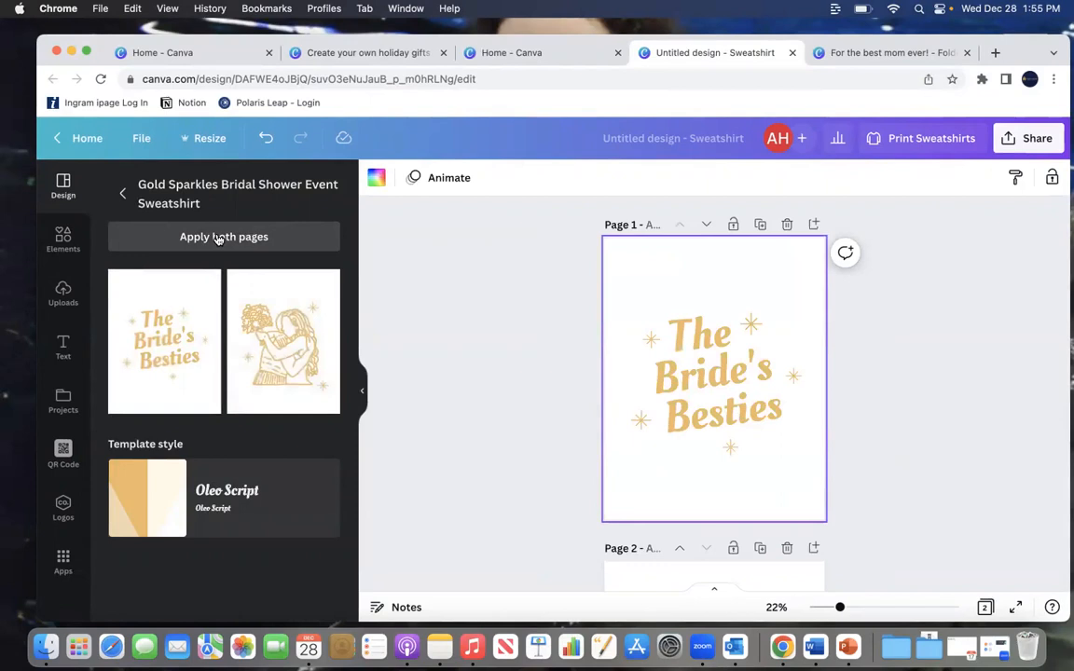
Step: Change the font of the "The" heading text to Julius Sans One
scroll(970, 378, down, 5)
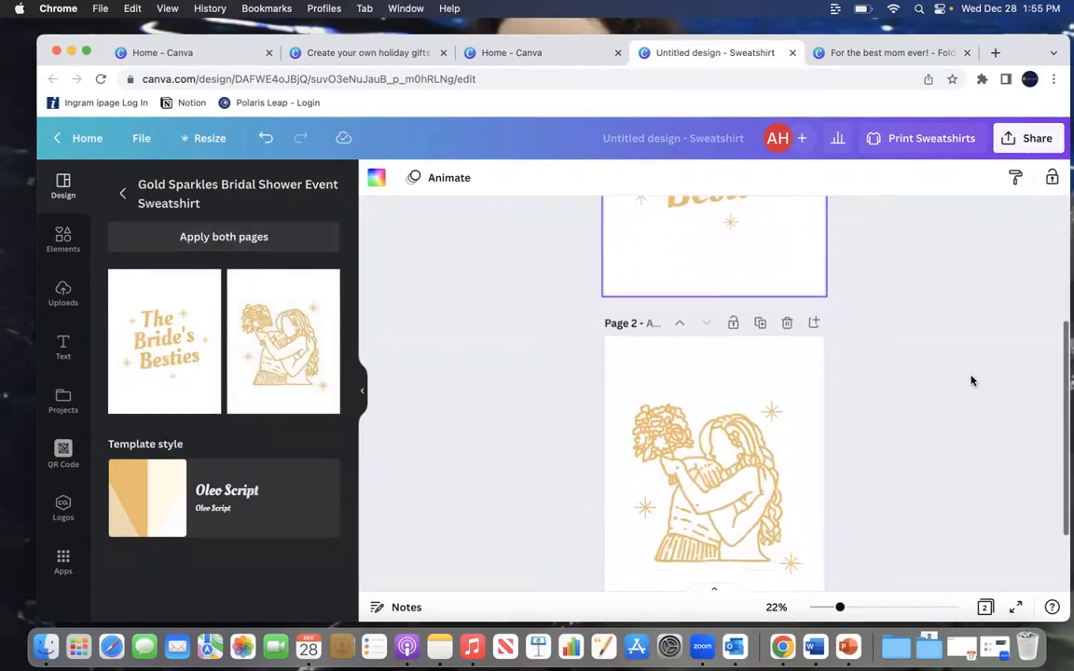
scroll(971, 381, up, 5)
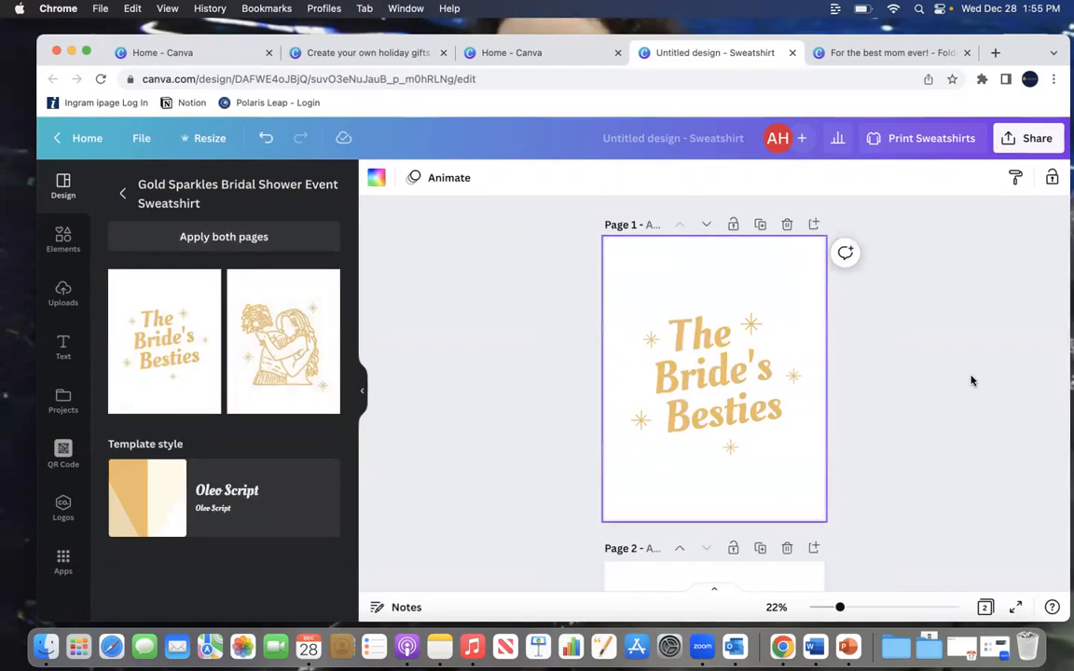
scroll(883, 354, down, 5)
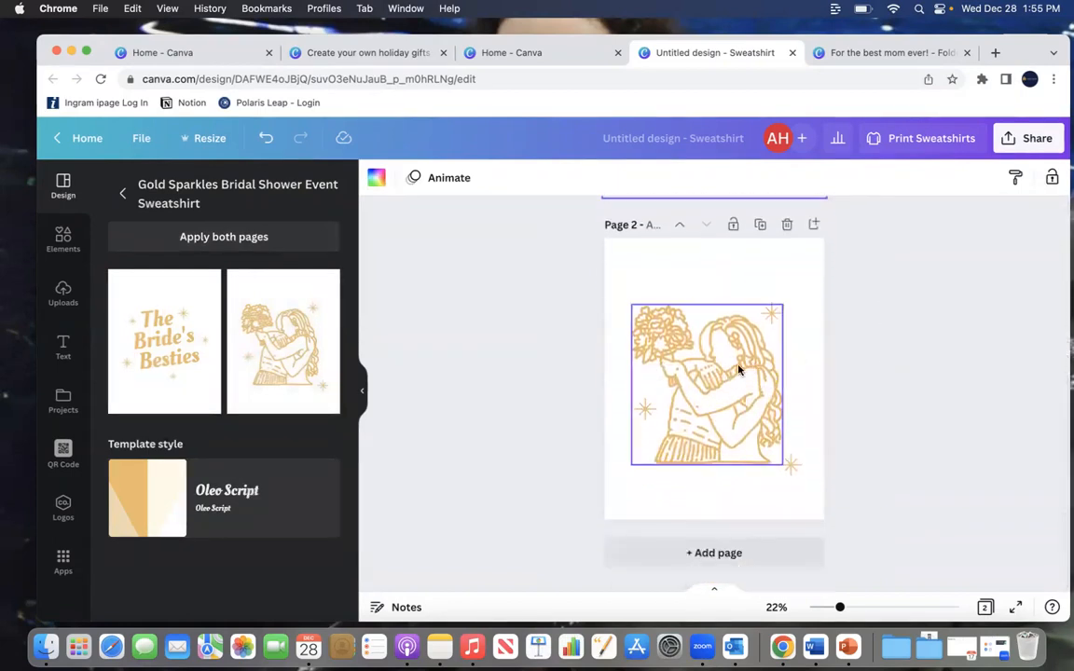
scroll(943, 327, up, 5)
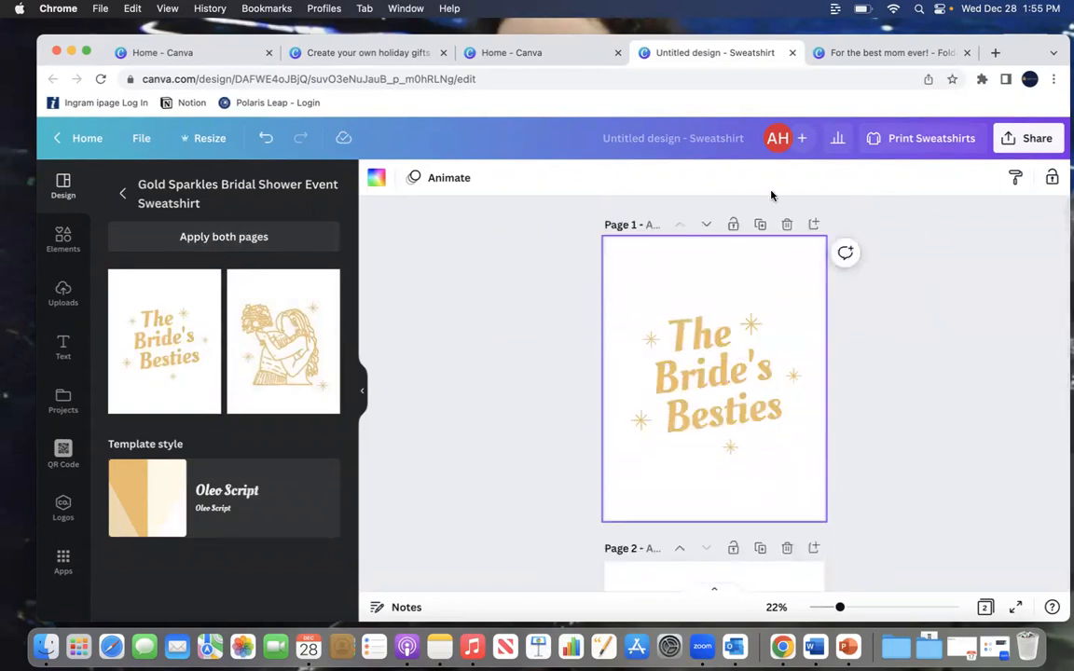
click(690, 331)
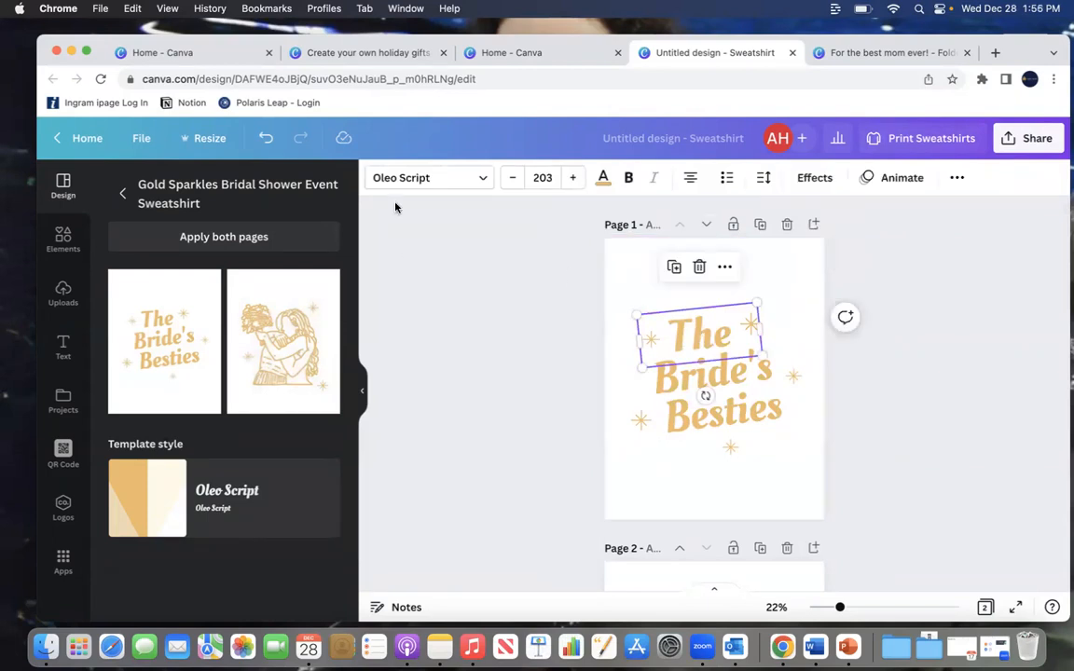
click(451, 189)
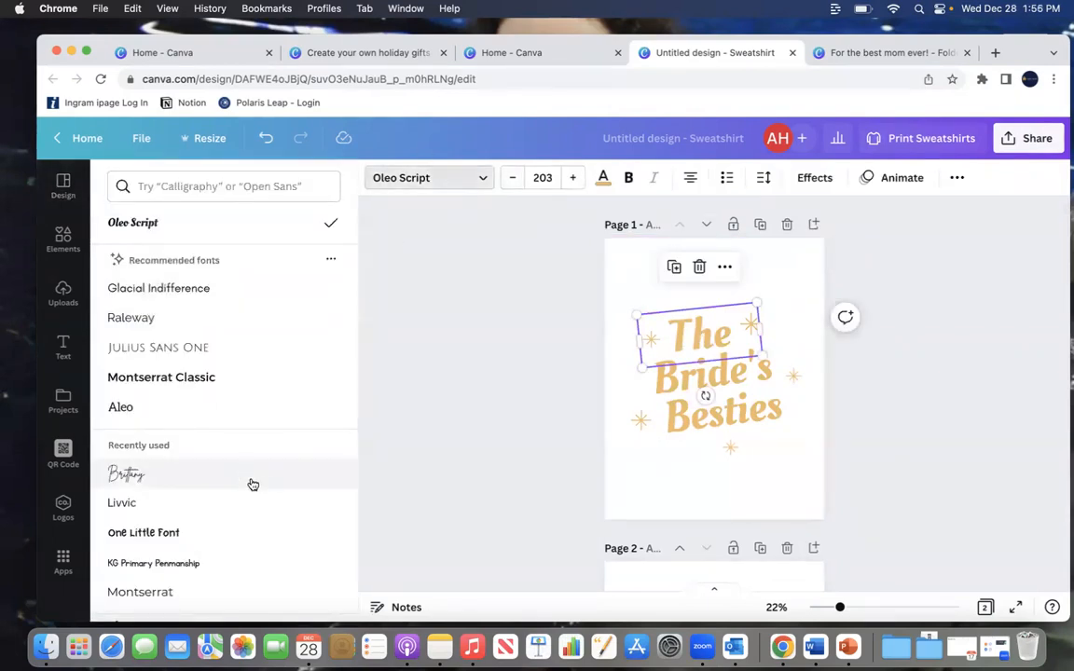
scroll(289, 444, down, 1)
scroll(289, 443, up, 1)
click(172, 348)
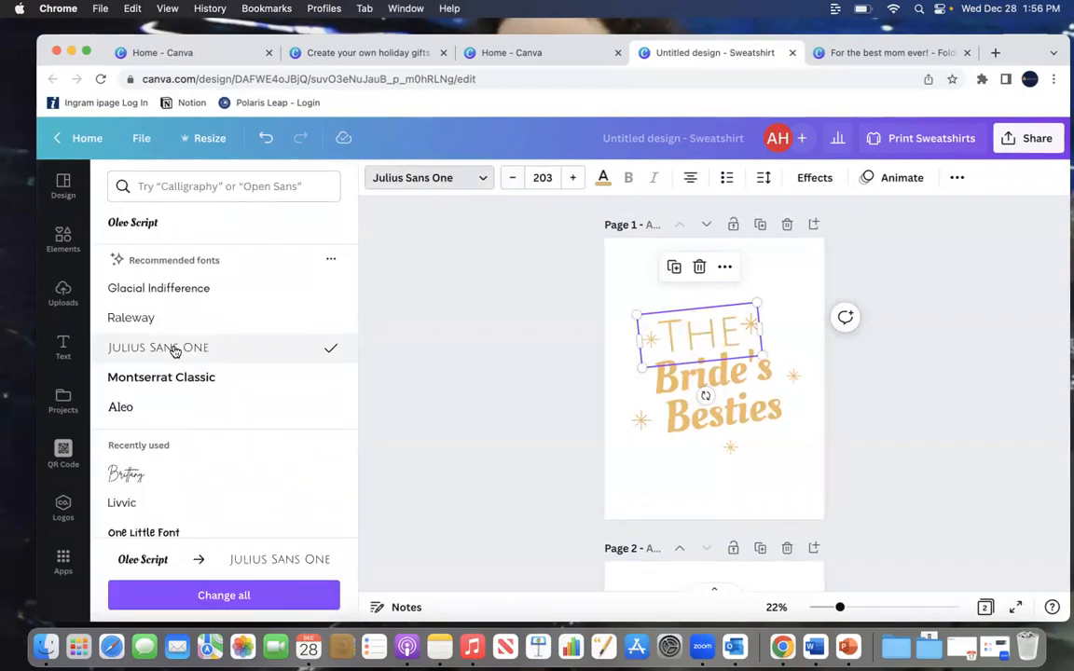
Step: Change the heading font to Aleo across the whole design
click(159, 419)
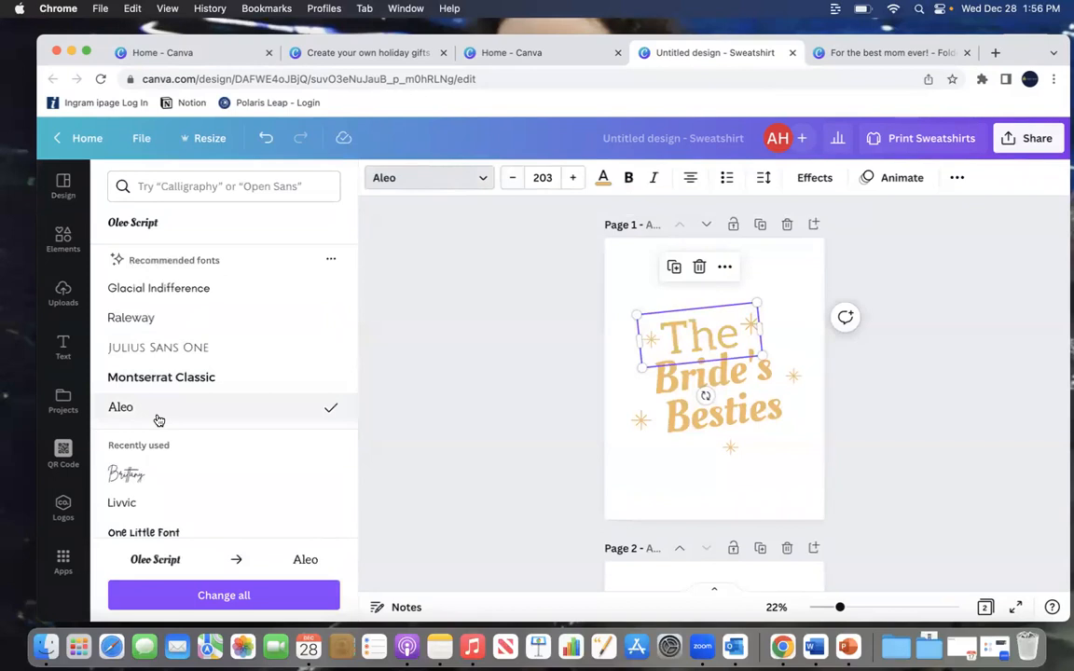
click(172, 595)
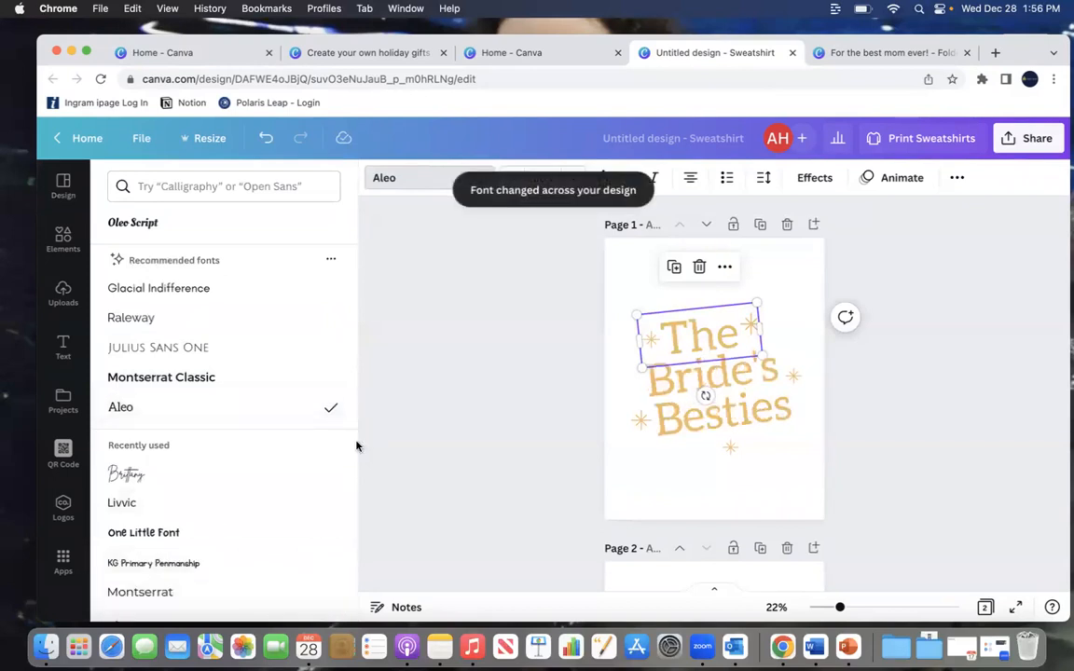
click(474, 340)
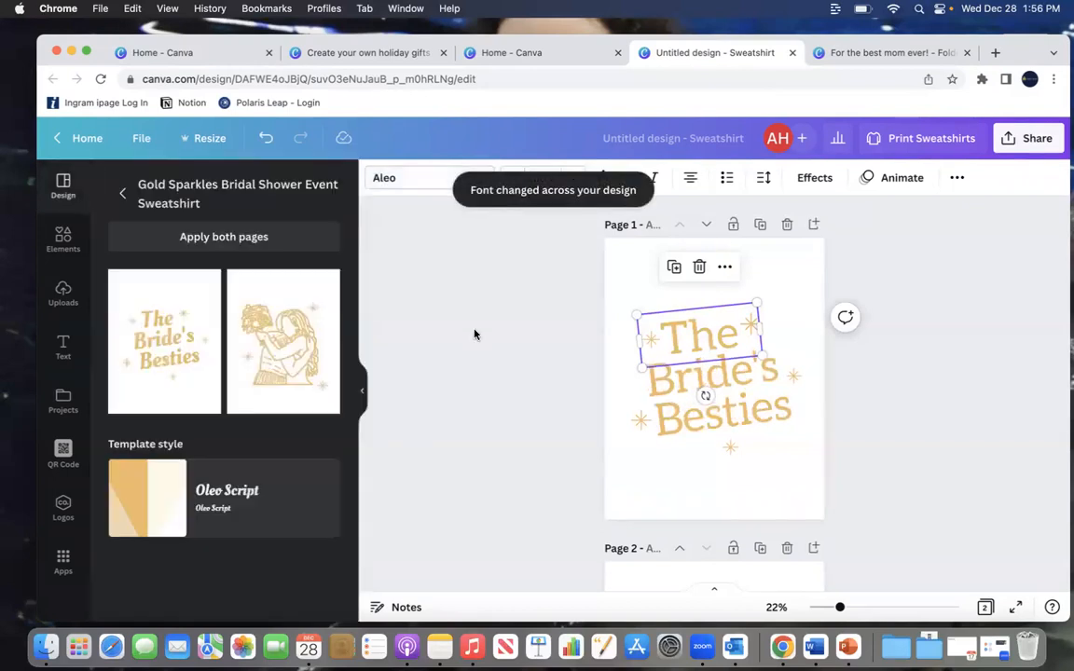
Step: Recolor all the gold text to the red #bc1823 across all pages
click(713, 410)
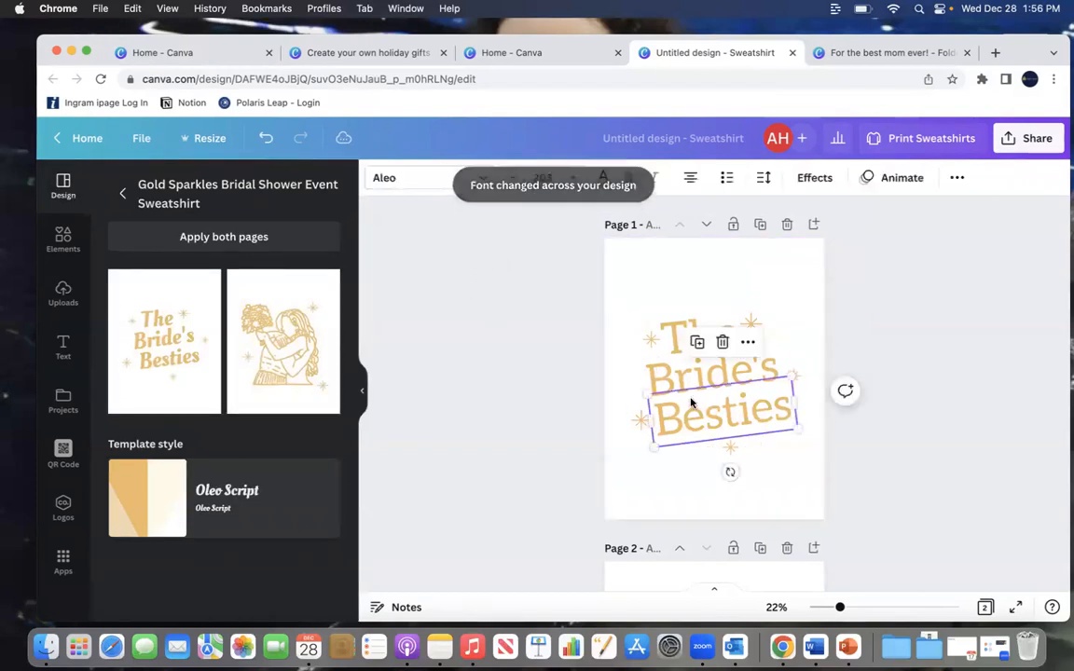
click(605, 176)
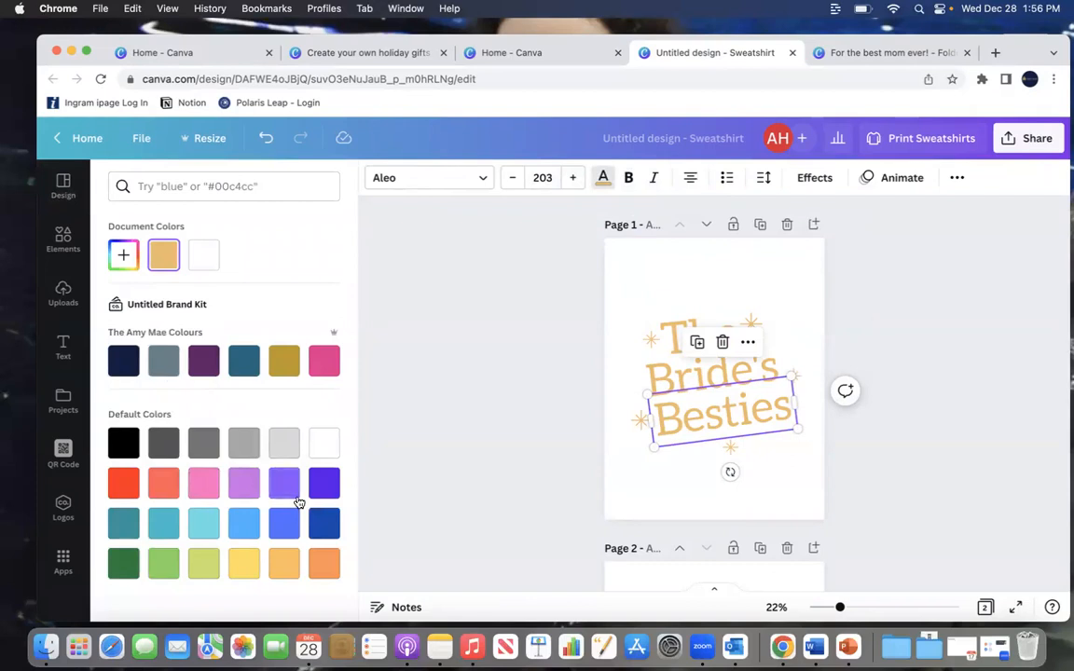
click(214, 189)
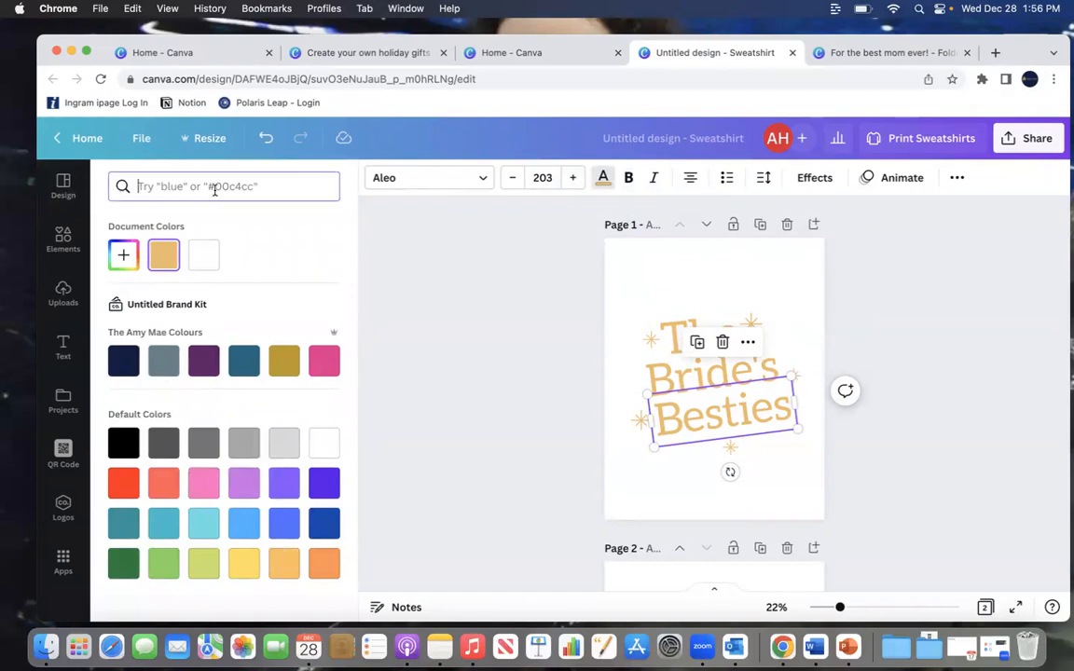
text(red)
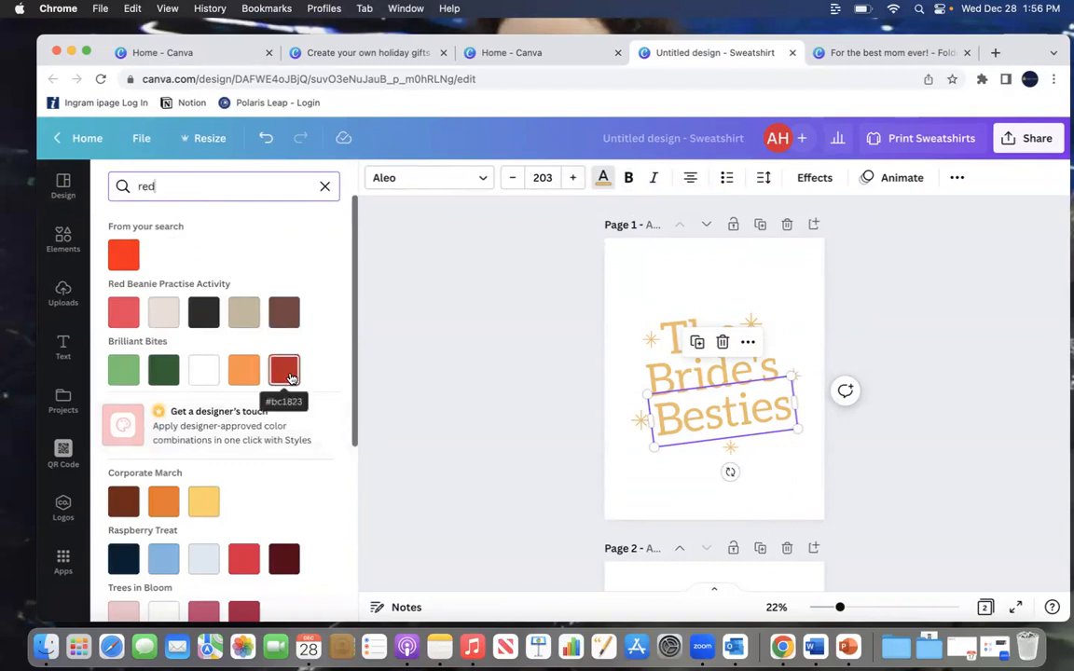
click(284, 370)
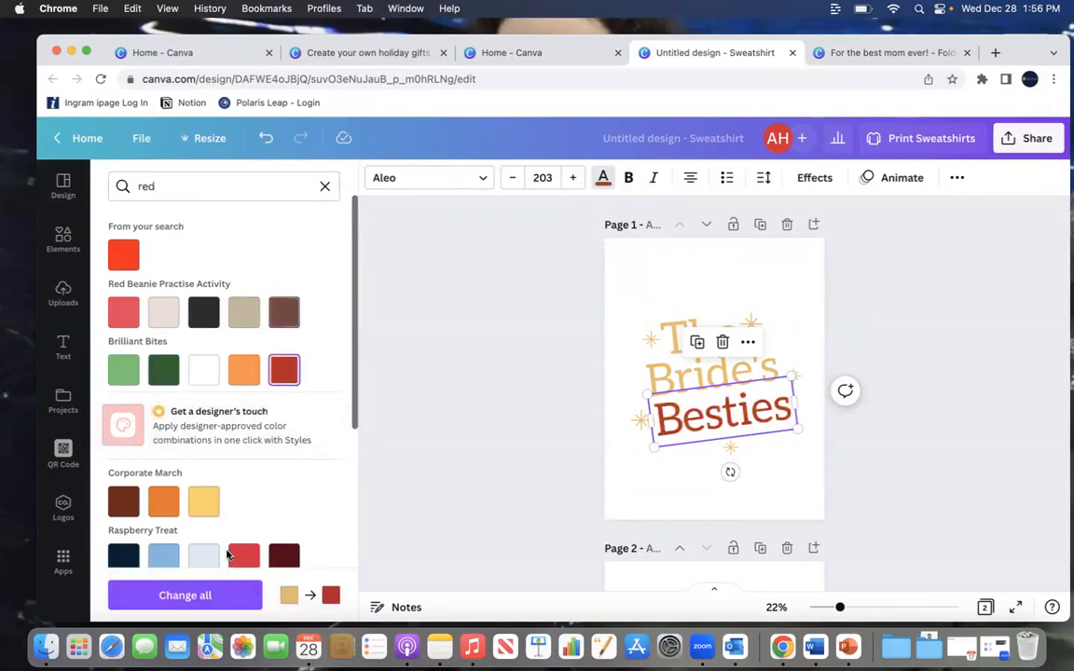
click(216, 601)
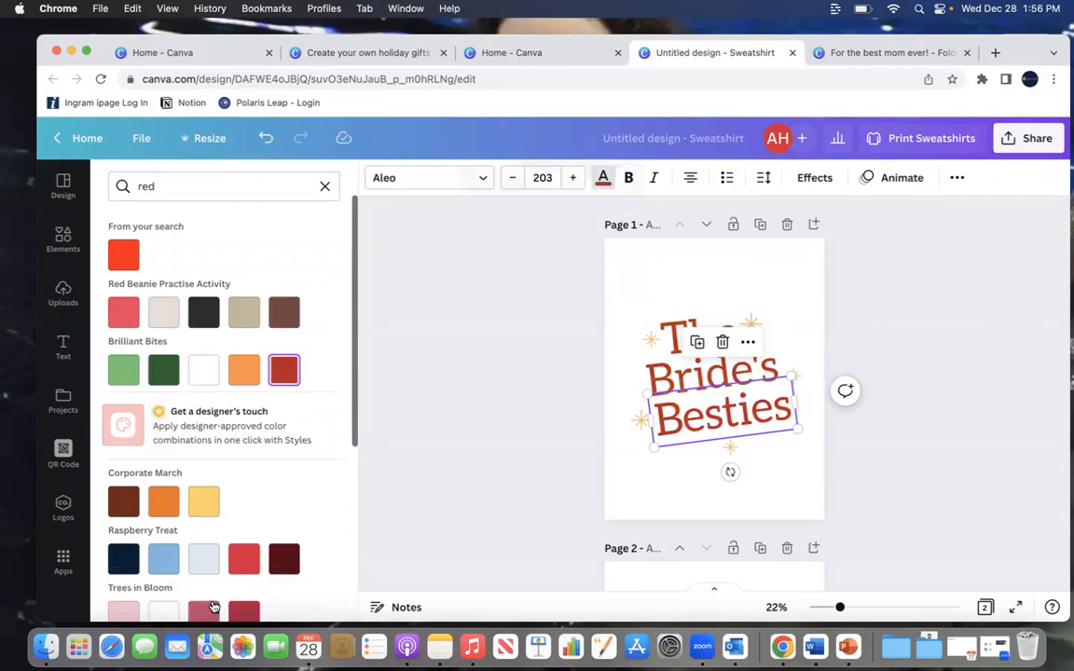
click(651, 339)
click(528, 328)
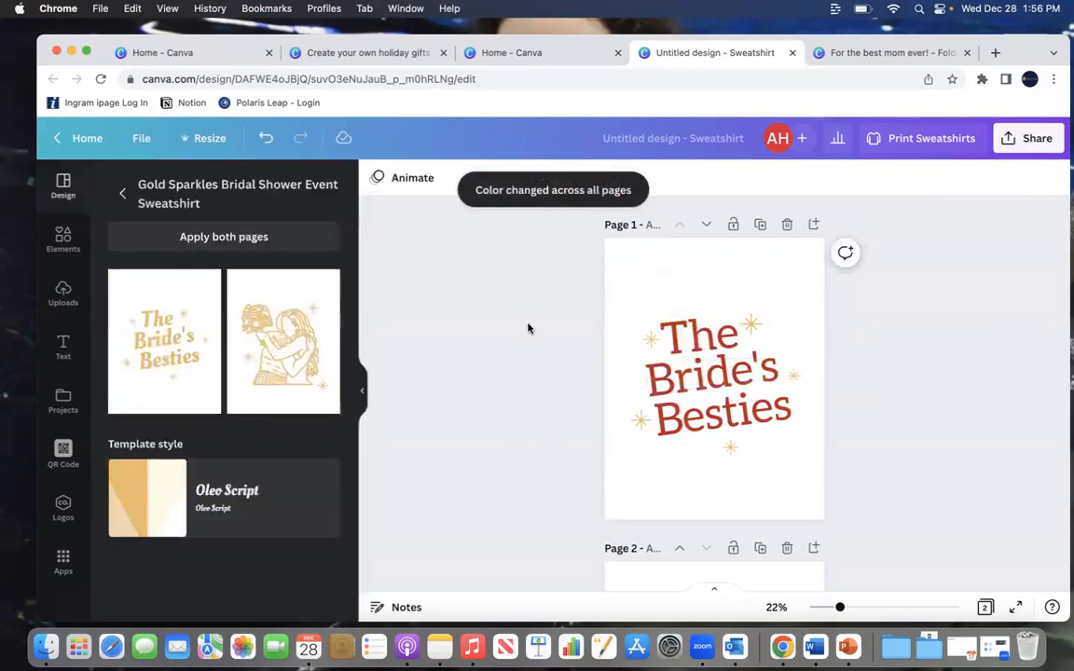
Step: Recolor the gold sparkle stars to the same red across all pages
scroll(552, 498, down, 5)
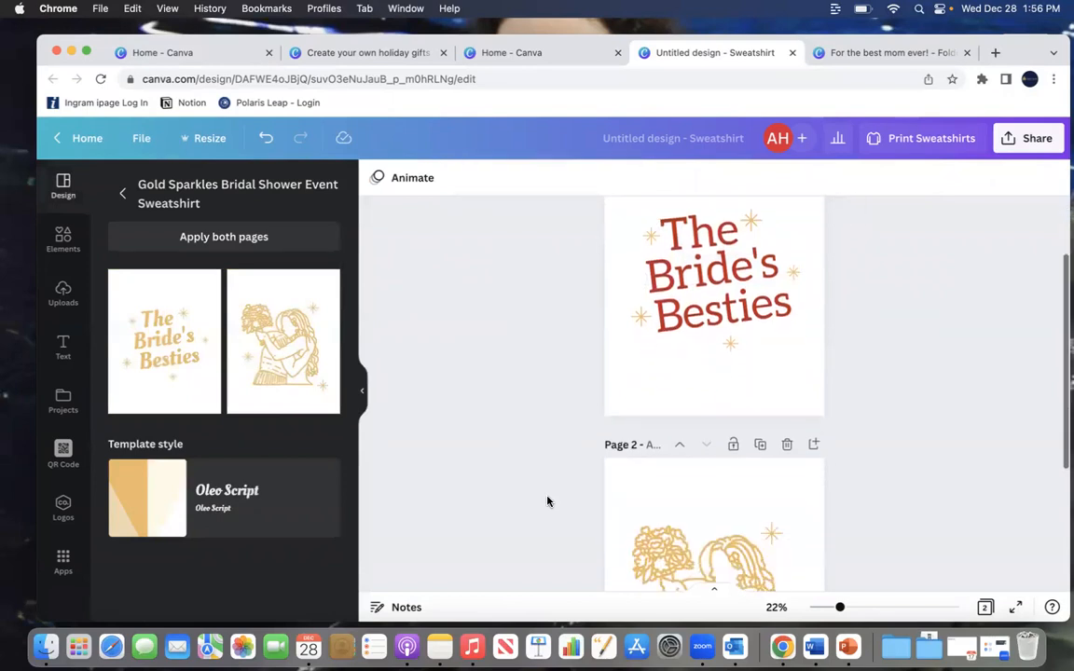
scroll(547, 502, up, 2)
scroll(548, 502, up, 3)
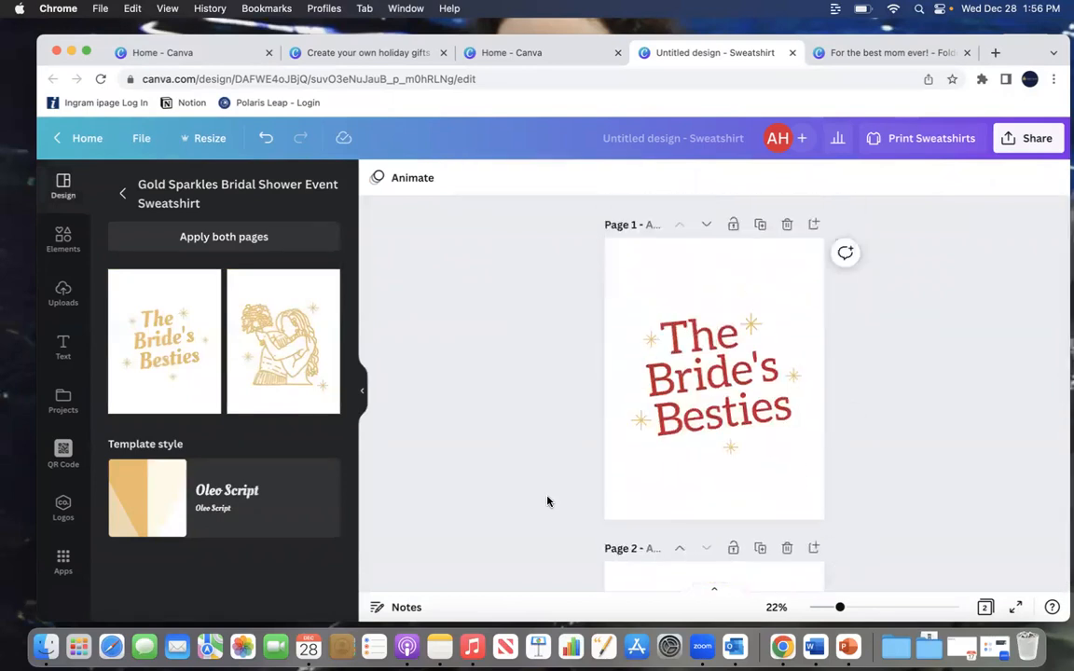
scroll(547, 501, down, 4)
scroll(548, 501, down, 2)
scroll(548, 501, up, 6)
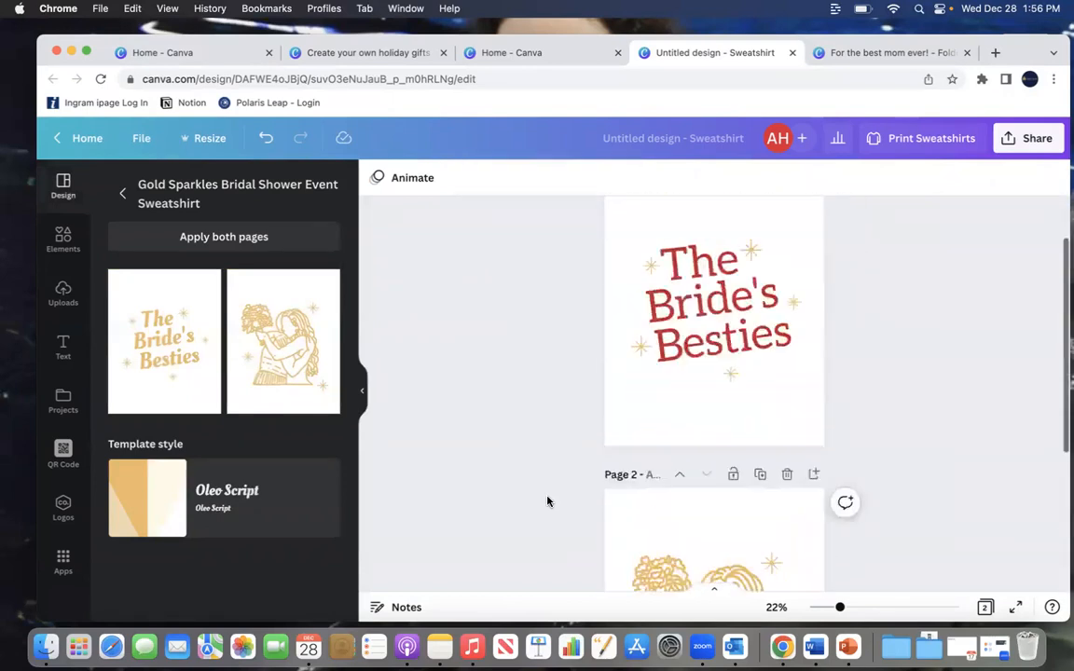
click(651, 340)
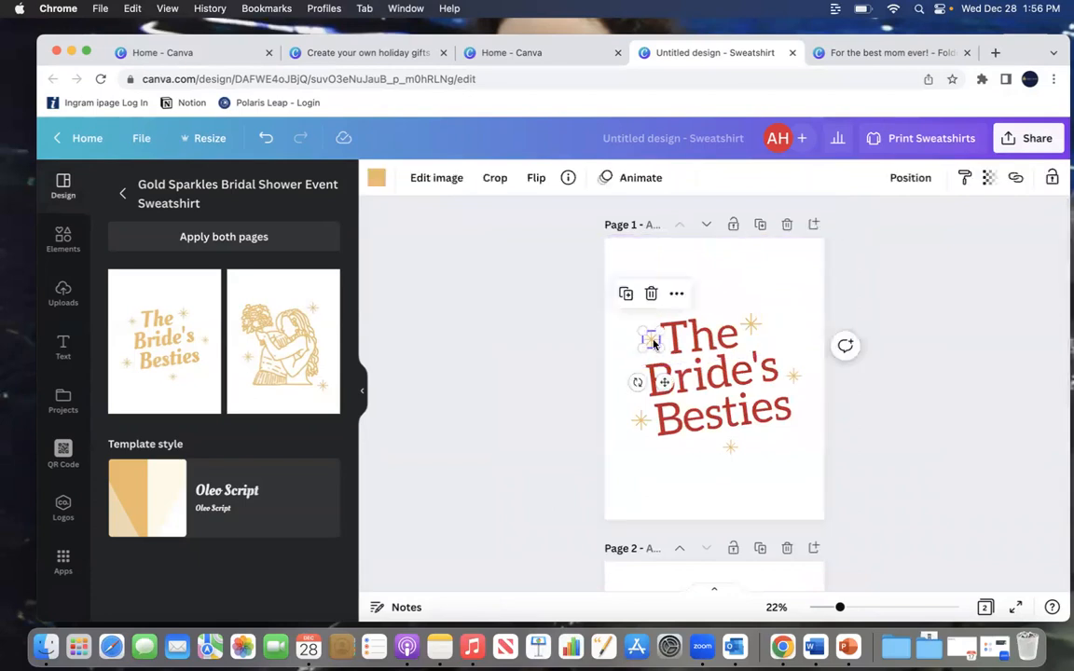
click(376, 177)
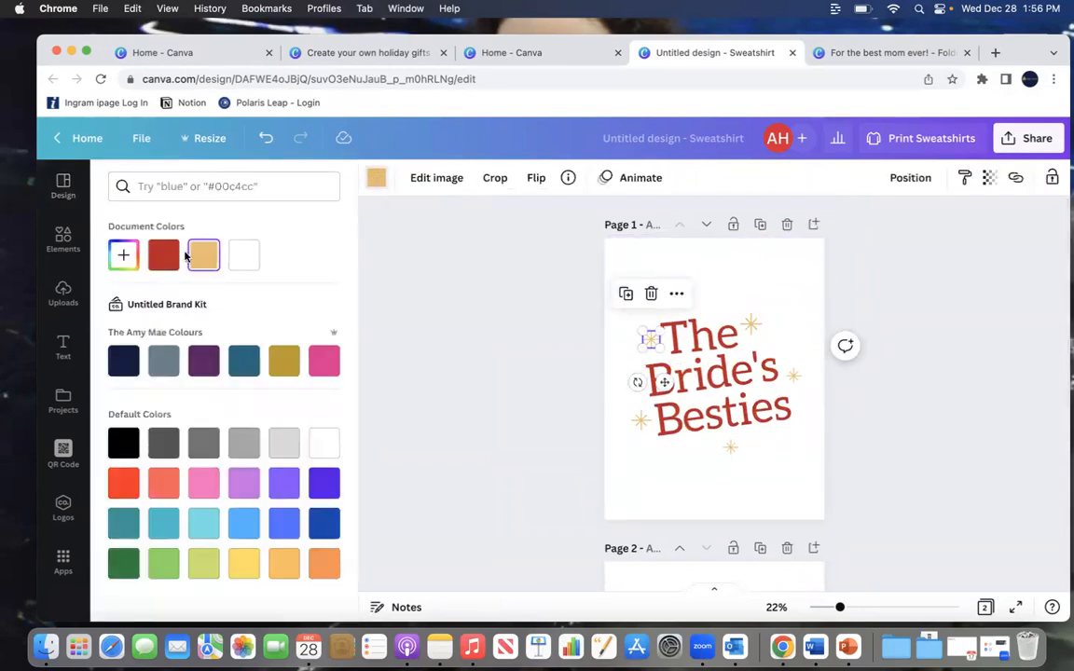
click(161, 248)
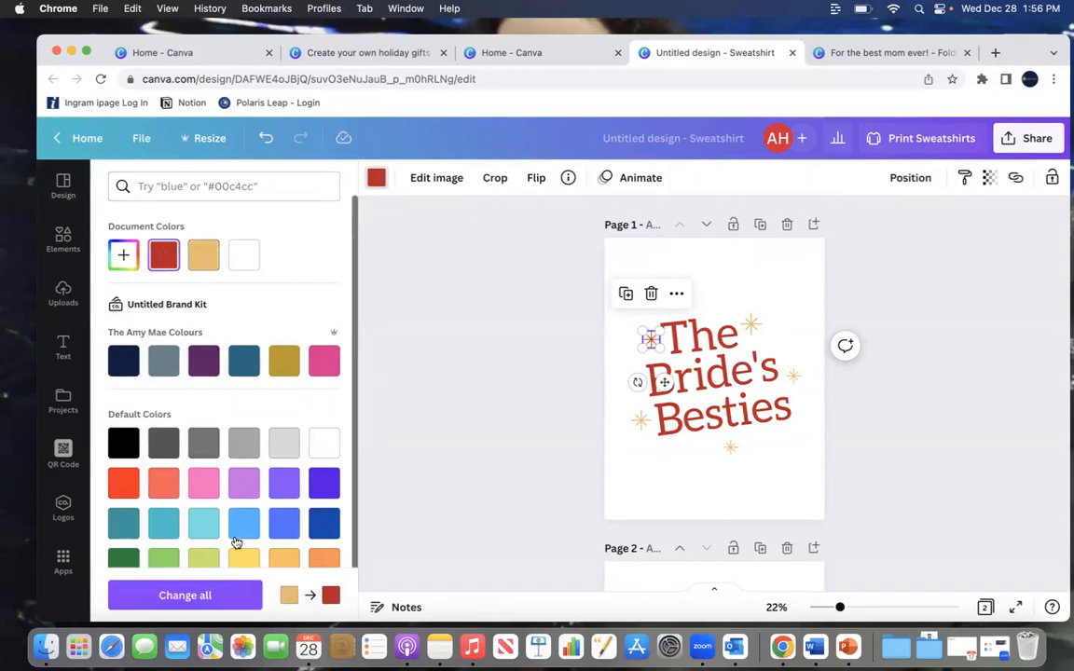
click(209, 598)
scroll(458, 408, down, 5)
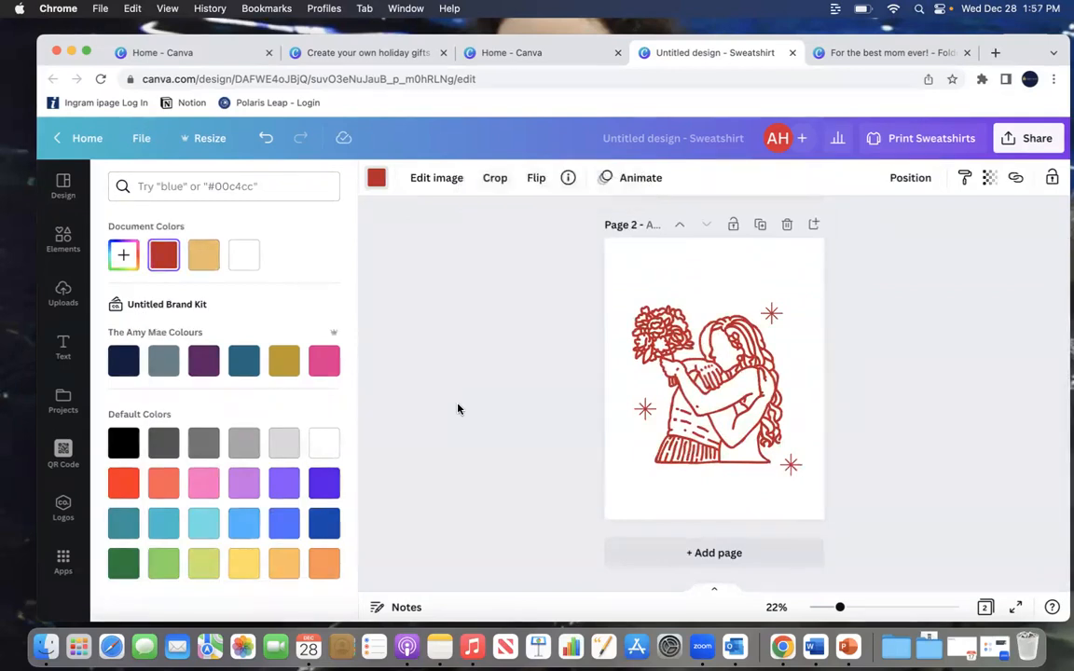
scroll(458, 409, up, 5)
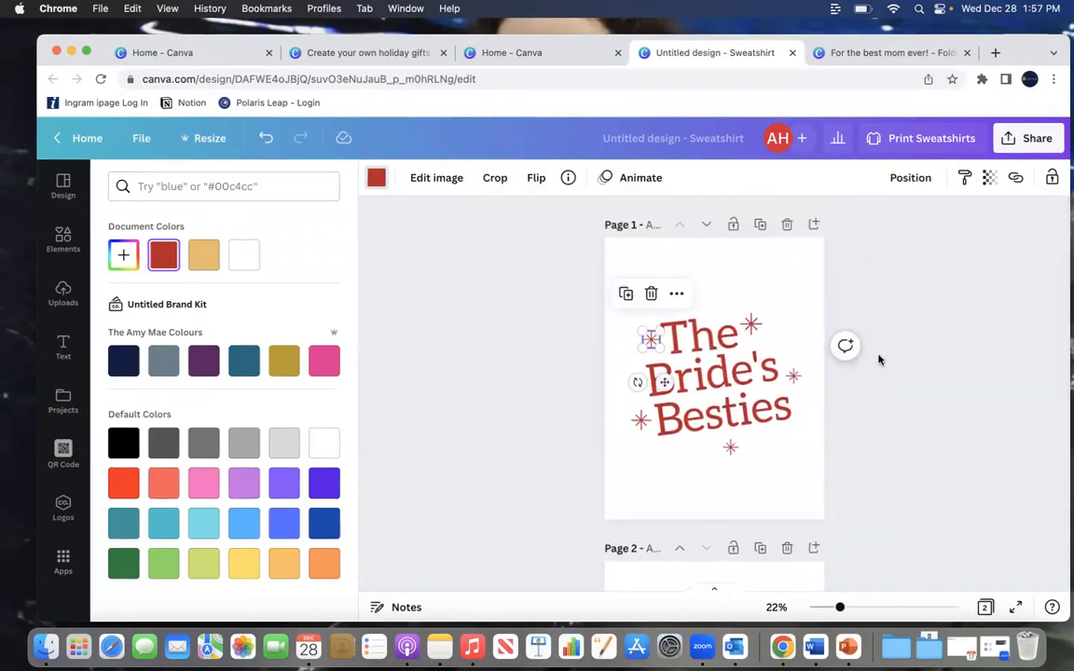
click(924, 336)
click(924, 336)
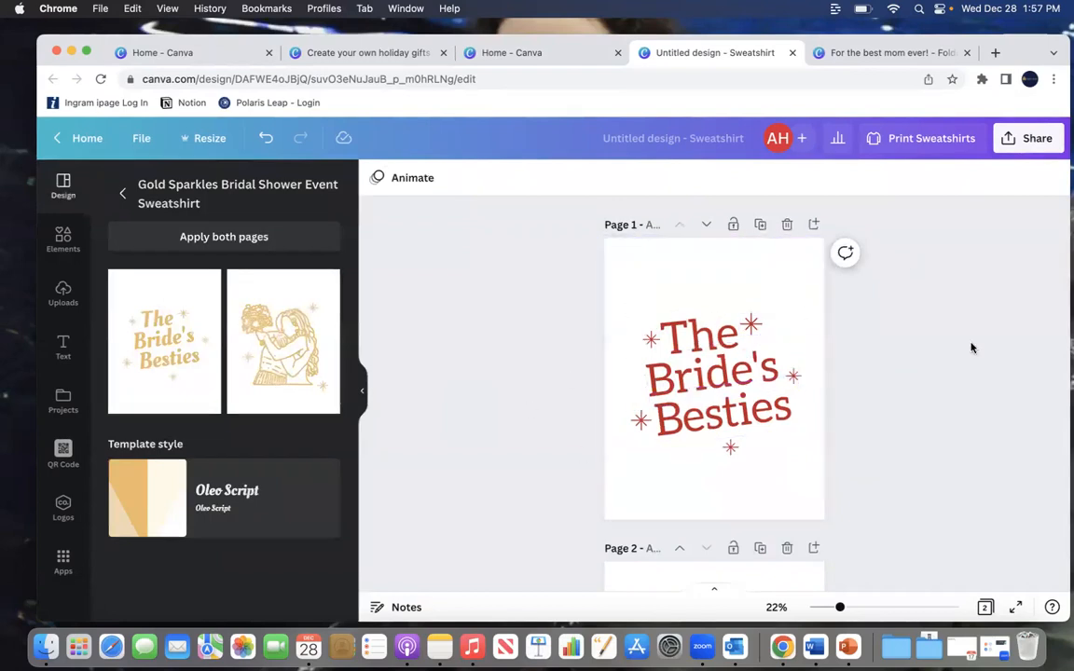
Step: Delete the bride illustration from page 2, leaving only the sparkles
scroll(970, 348, down, 5)
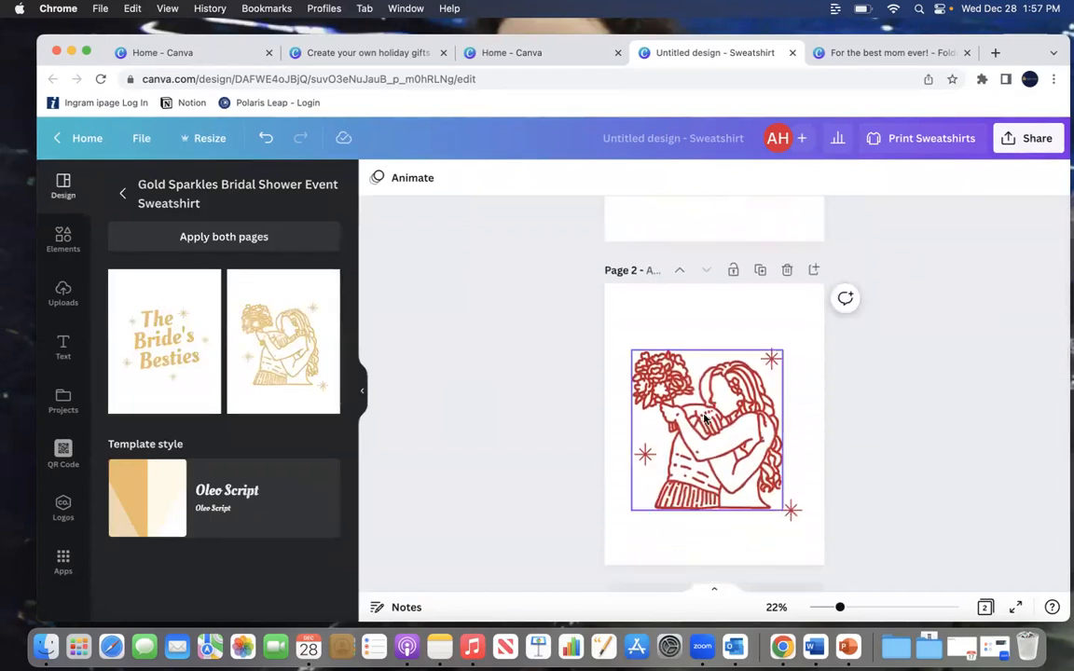
click(706, 421)
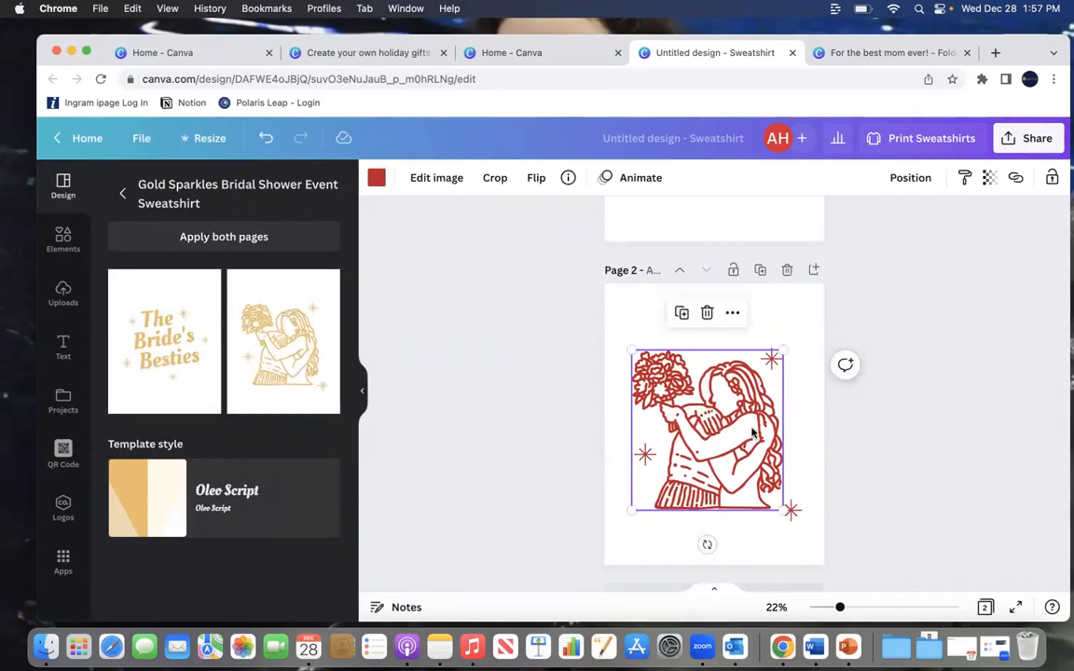
key(Delete)
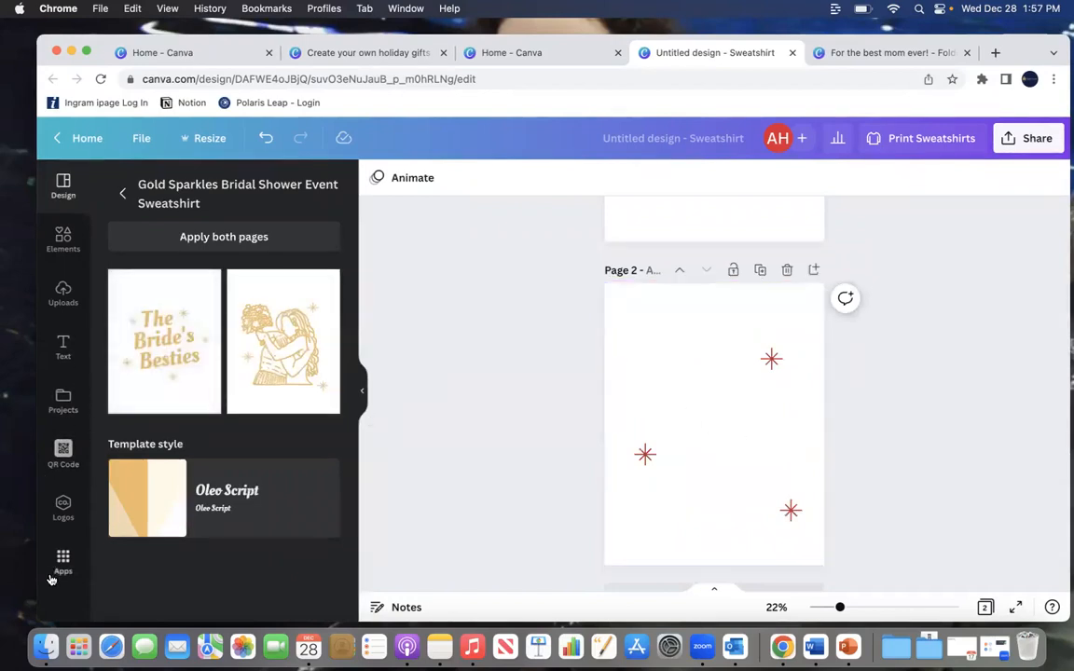
Step: Try to upload a photo from the Photos library into the uploads
click(64, 293)
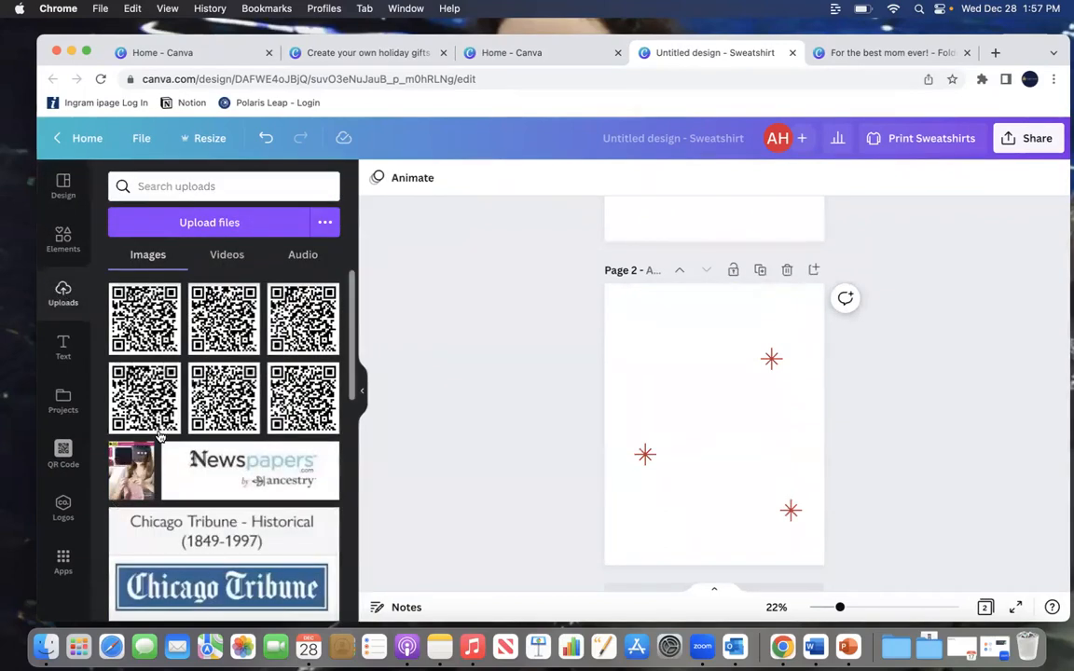
scroll(166, 433, down, 5)
scroll(166, 432, down, 5)
scroll(166, 425, up, 10)
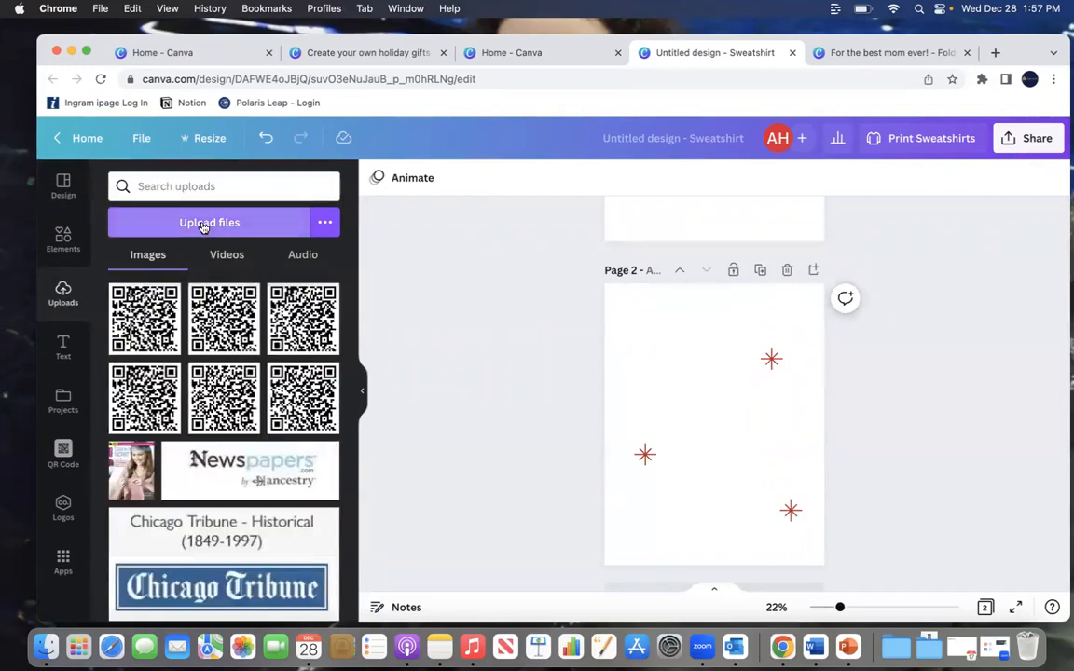
click(201, 226)
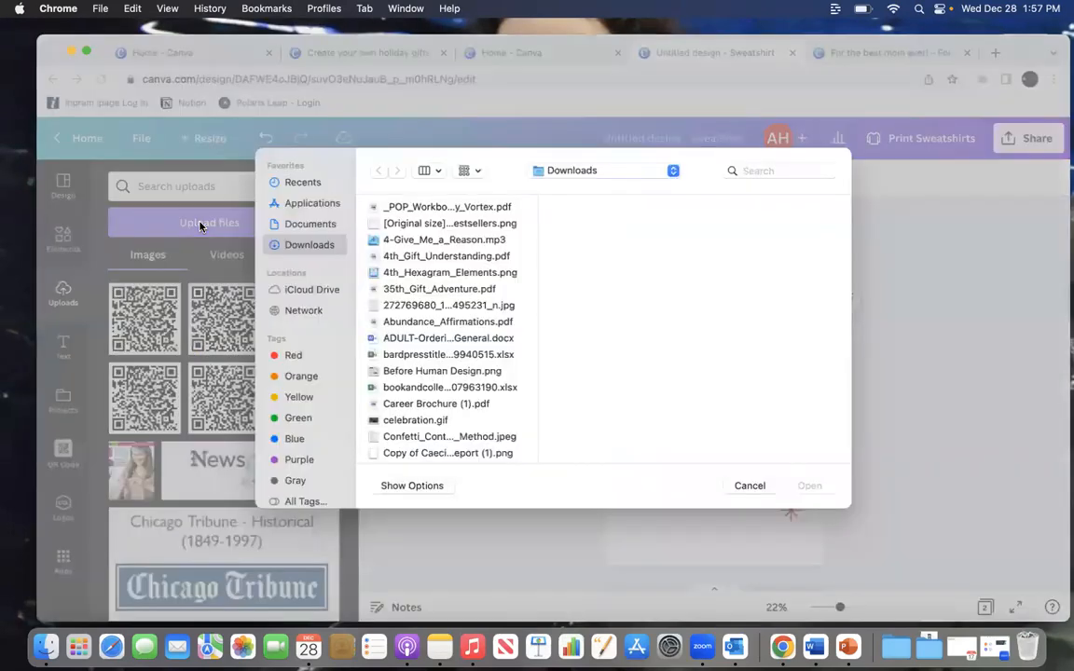
scroll(433, 361, down, 3)
scroll(433, 360, down, 3)
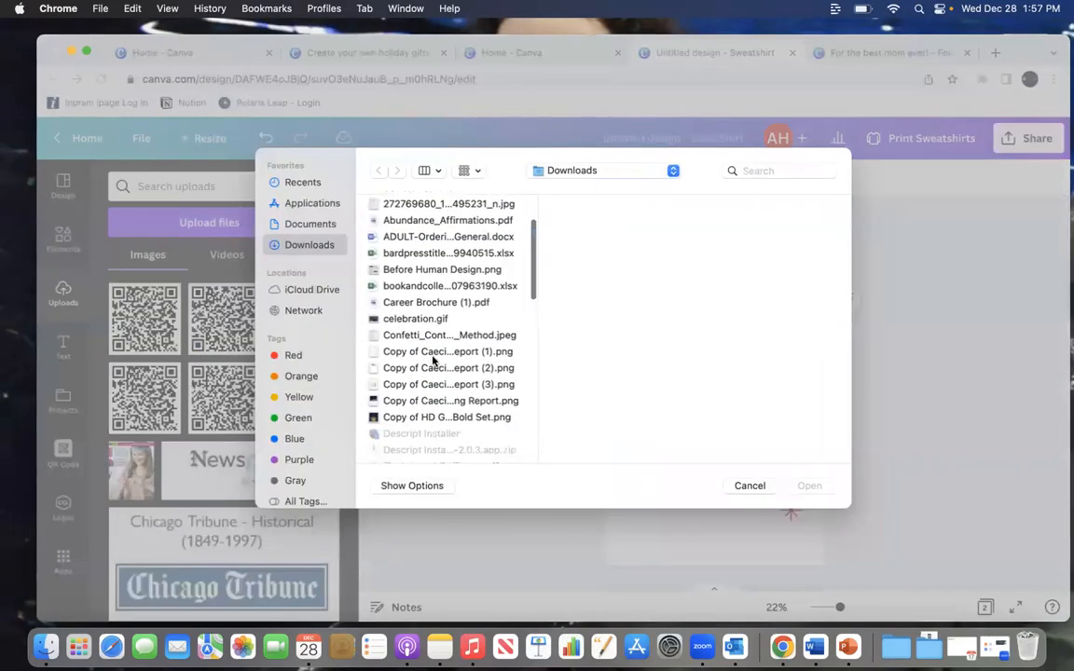
scroll(433, 361, down, 3)
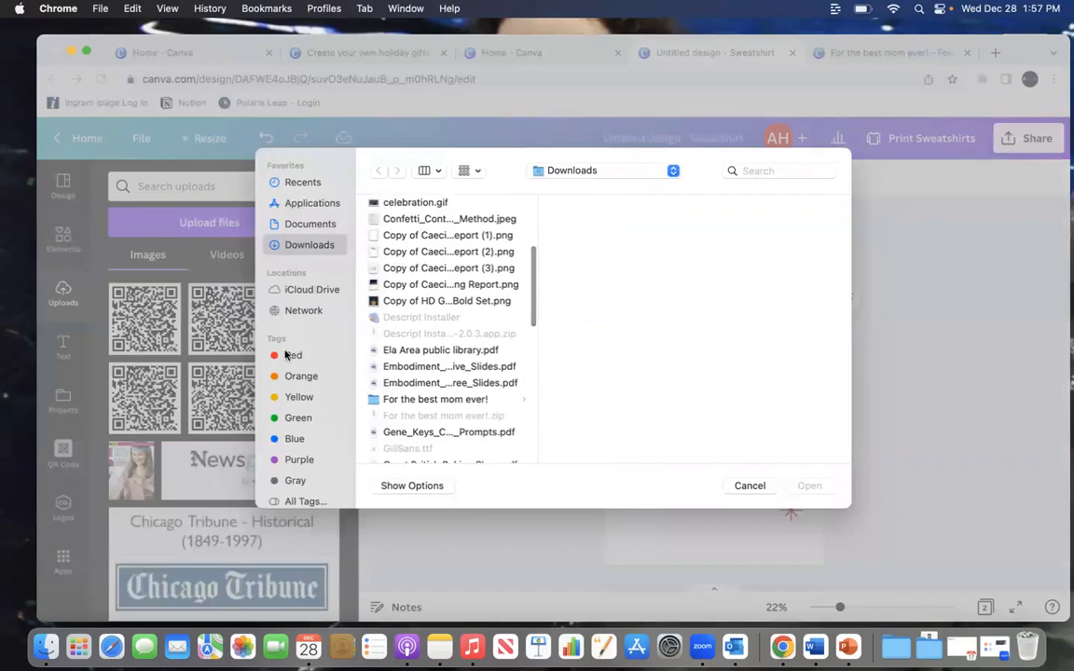
scroll(315, 272, down, 2)
scroll(315, 274, down, 1)
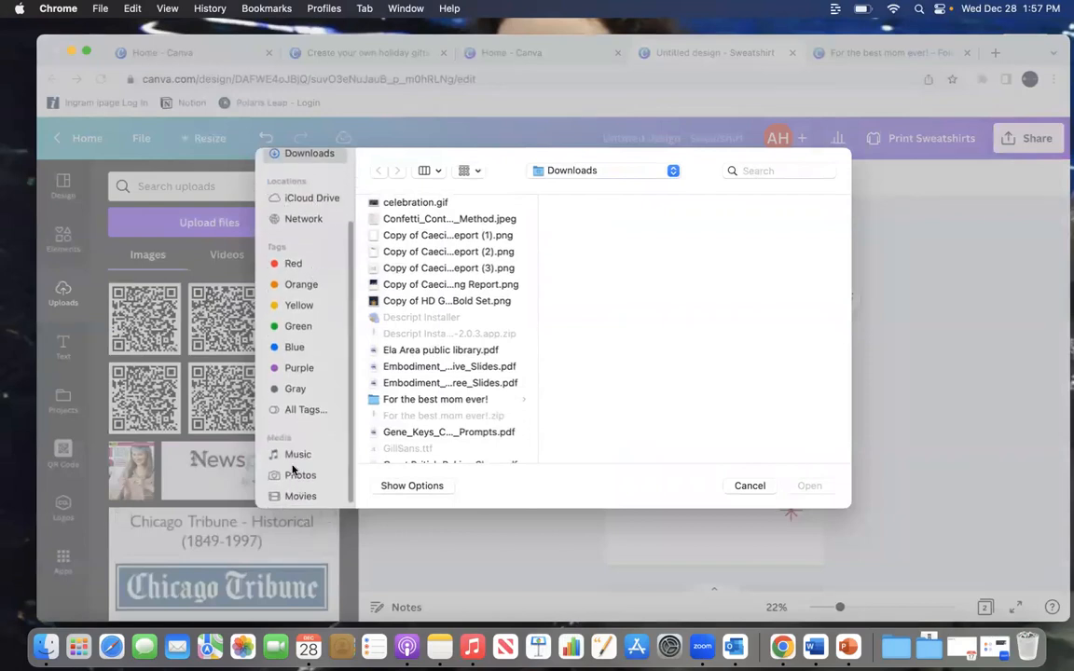
click(296, 476)
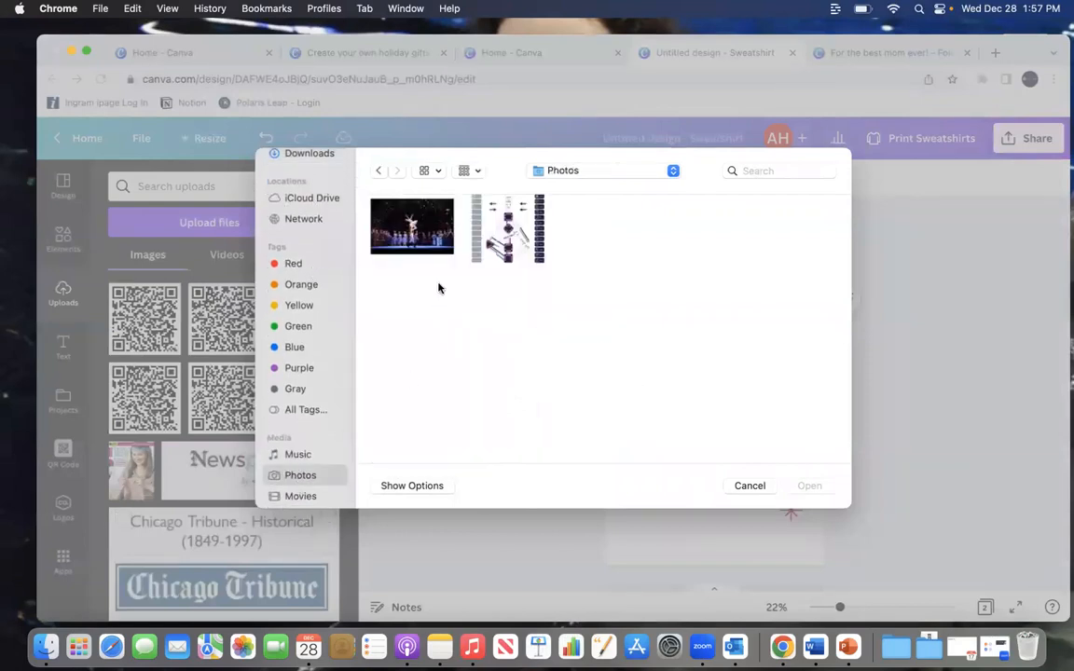
click(420, 225)
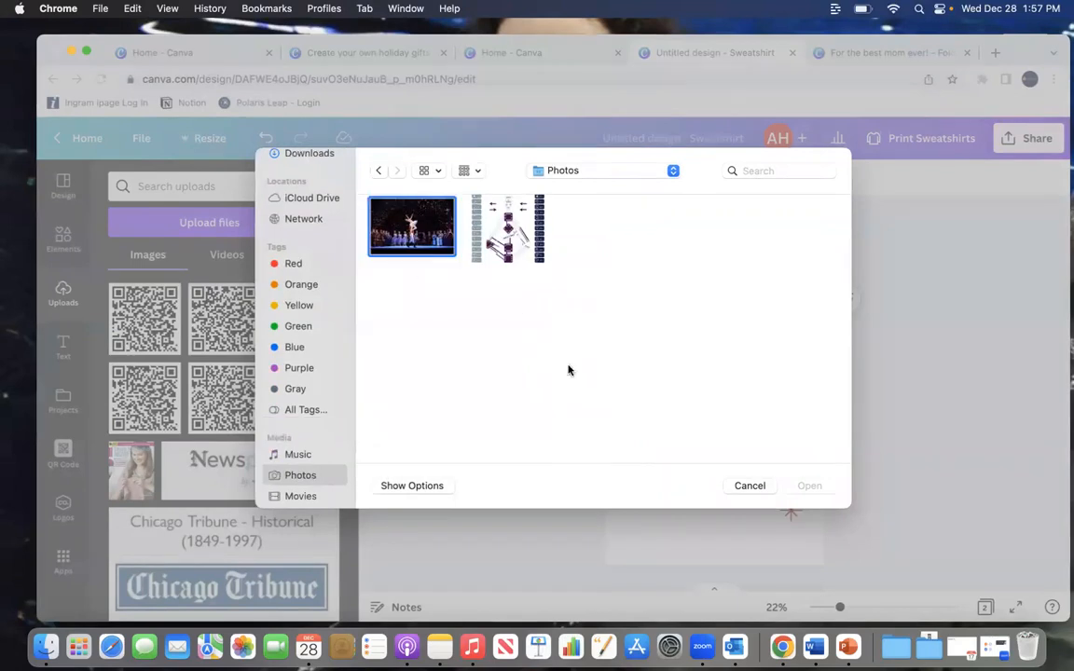
click(799, 488)
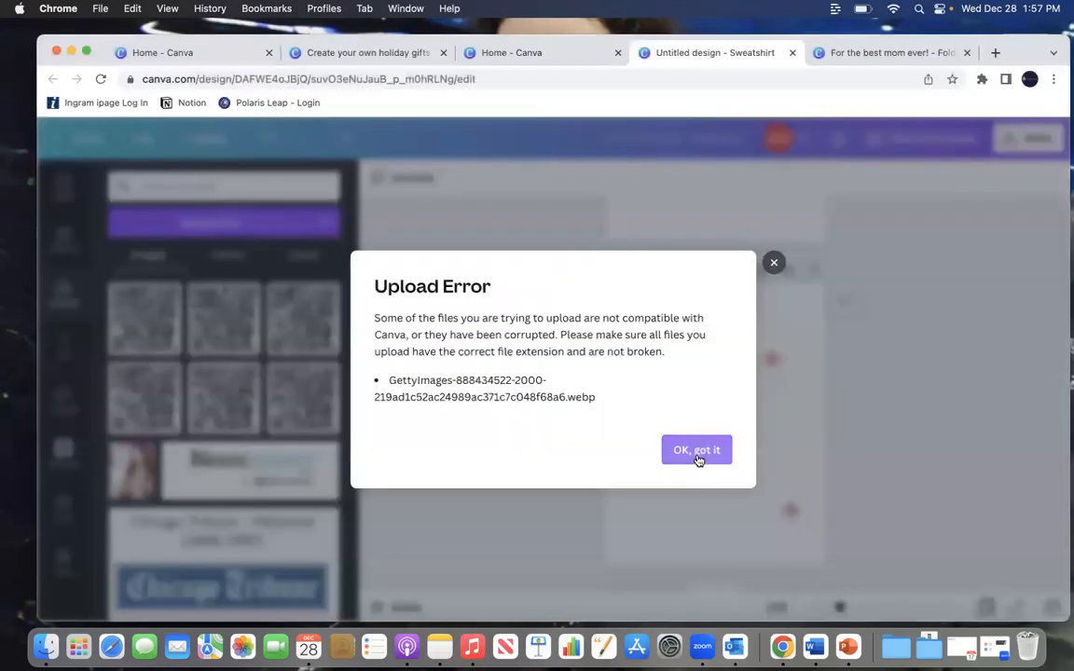
click(696, 449)
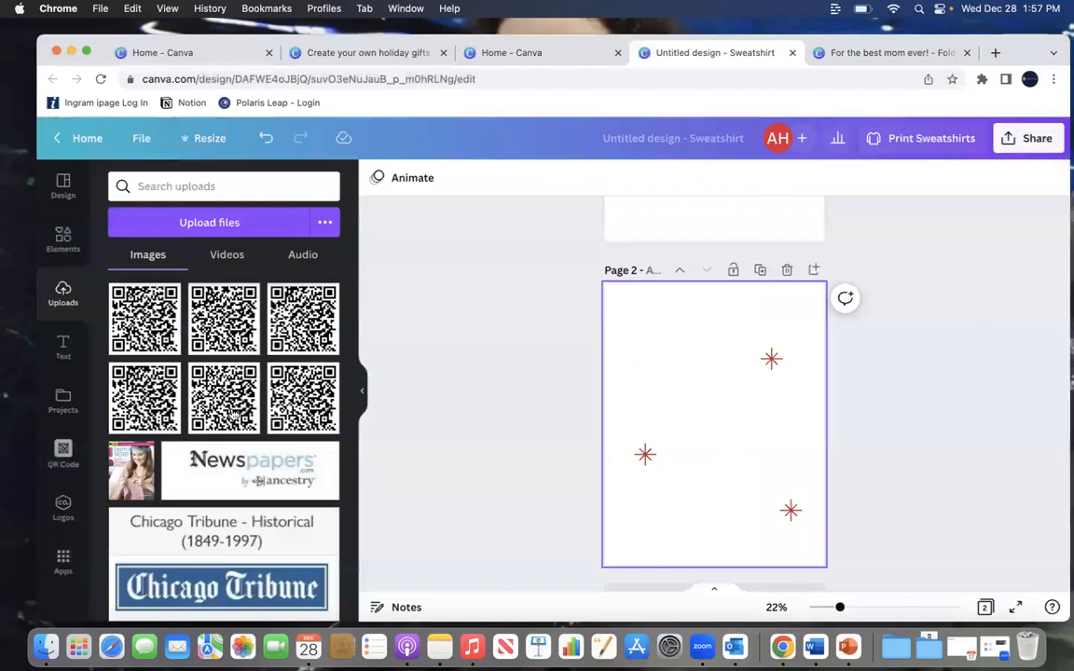
Step: Upload the dolphin photo JPEG from the Documents folder
click(180, 221)
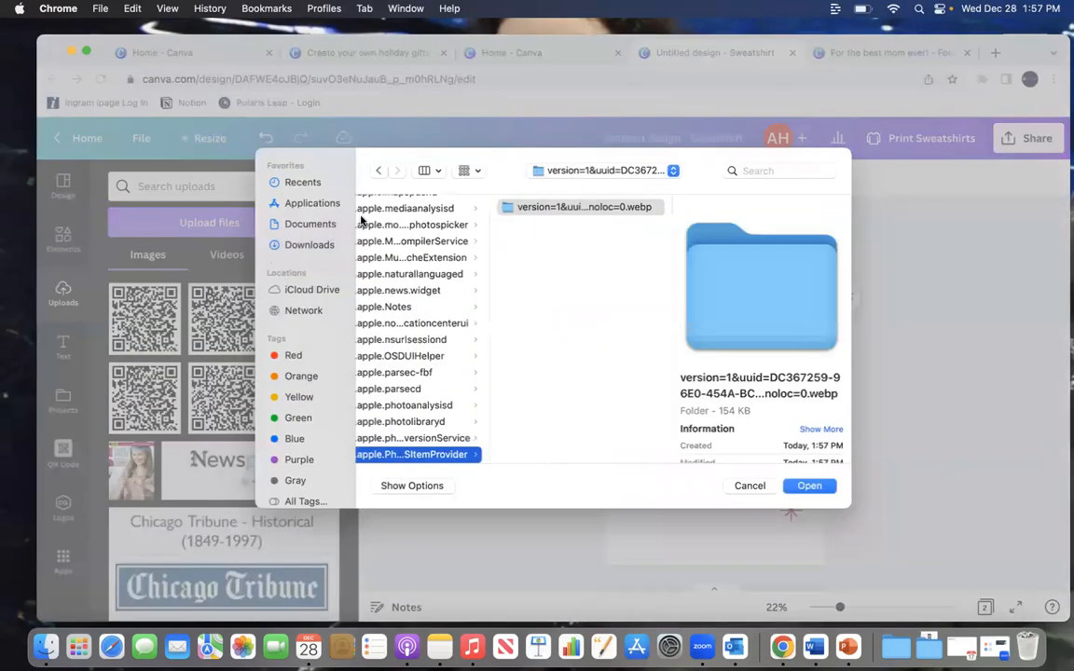
click(307, 224)
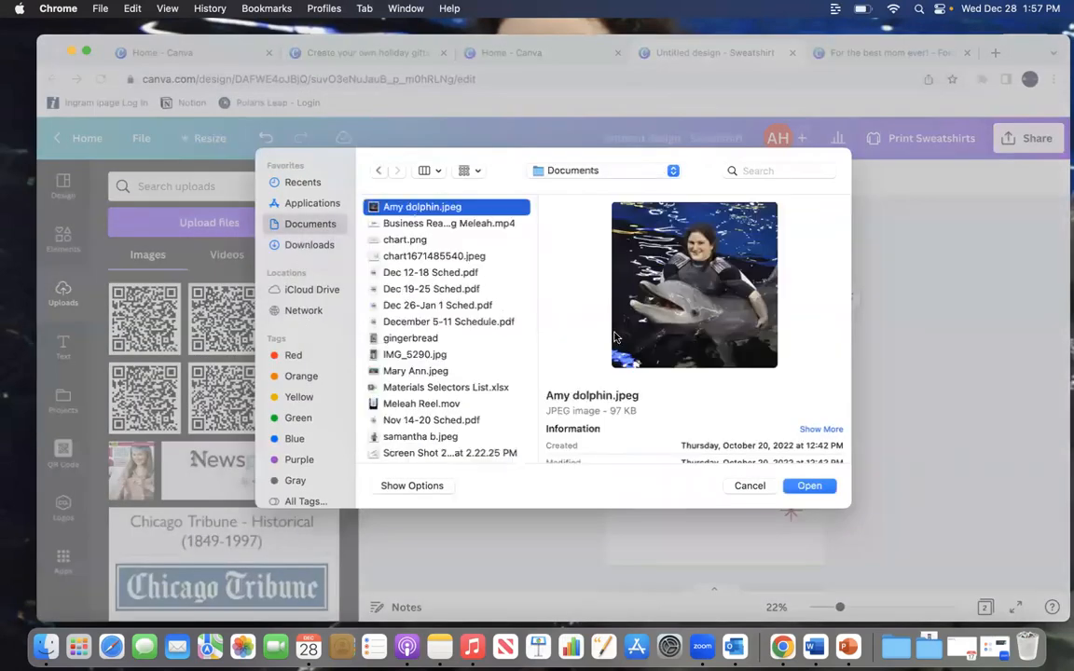
click(812, 485)
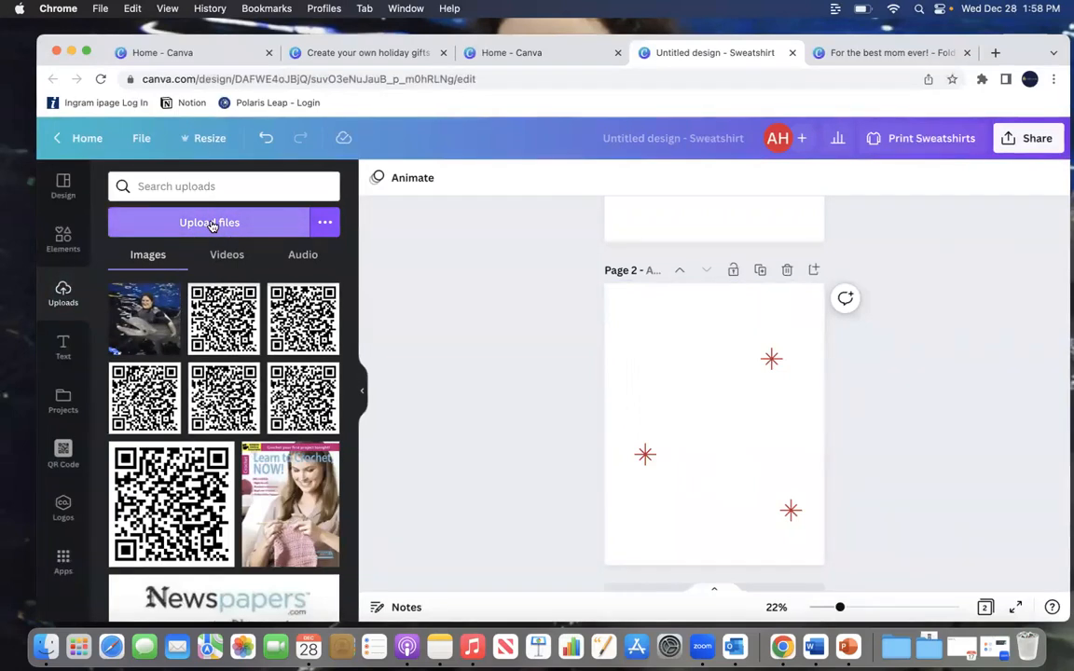
Step: Add the uploaded dolphin photo to page 2, resize it to about 159 × 159, and center it among the sparkles
click(145, 317)
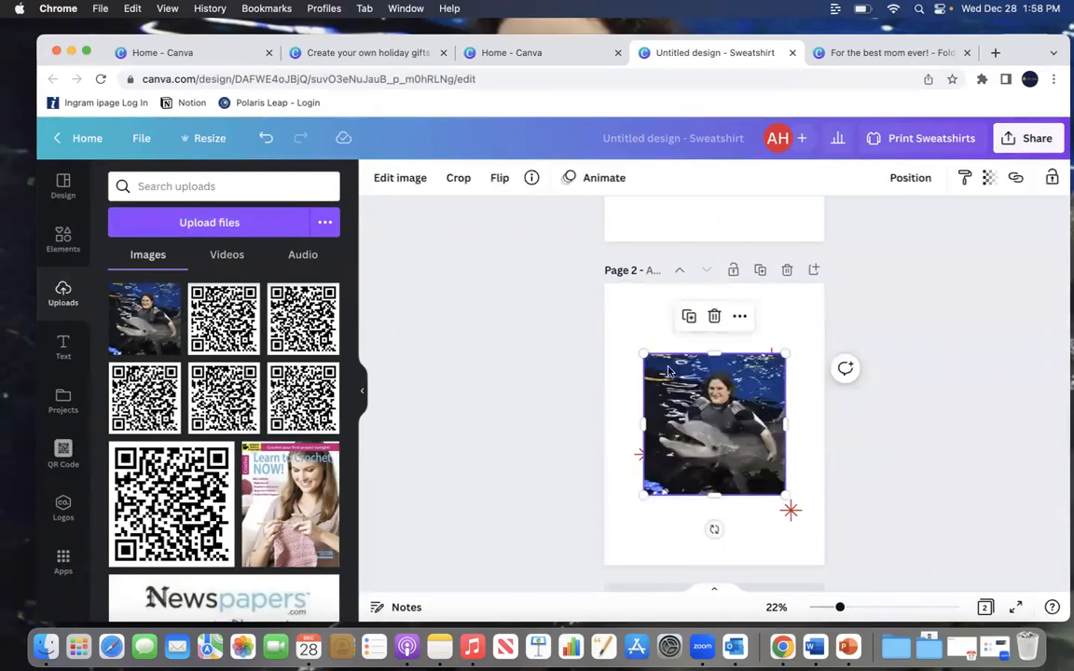
drag(643, 355, 686, 396)
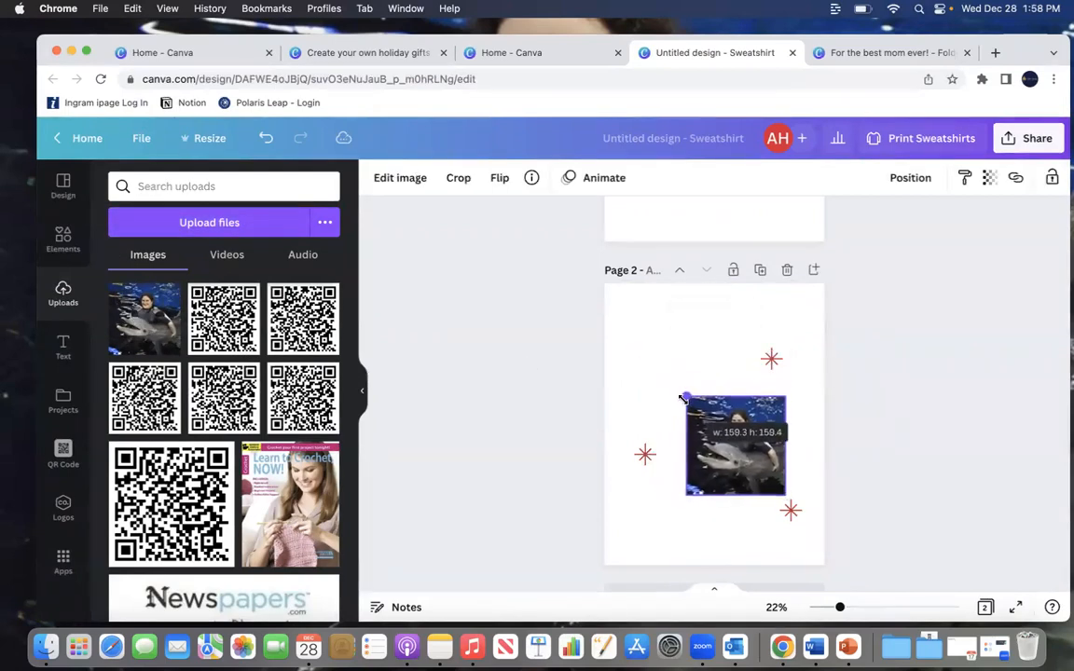
drag(714, 413, 714, 414)
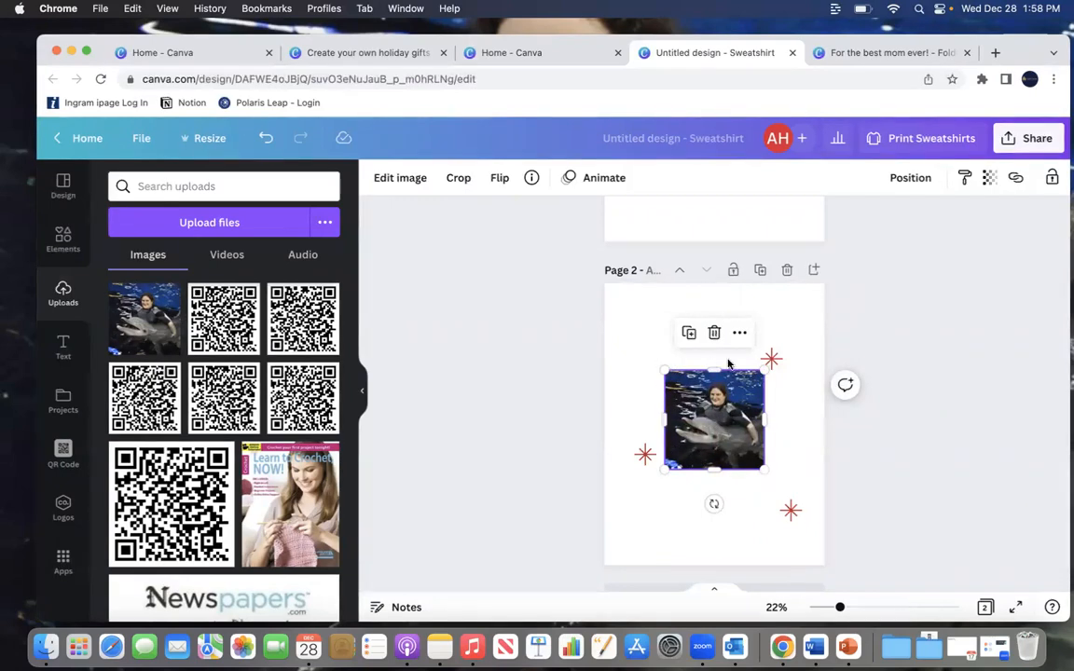
click(400, 180)
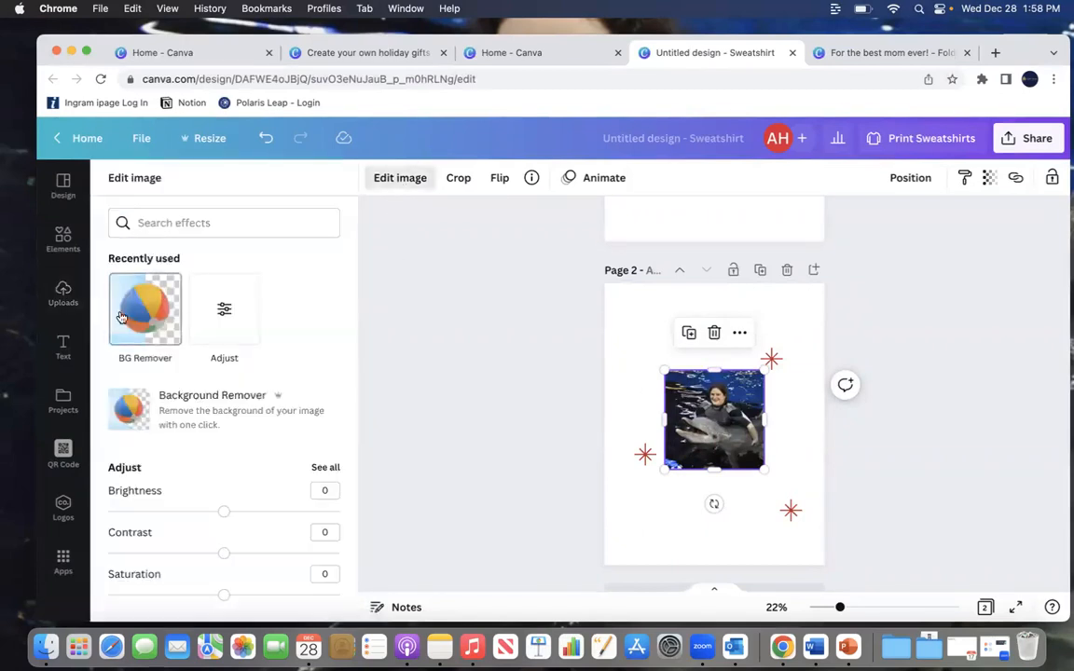
click(123, 323)
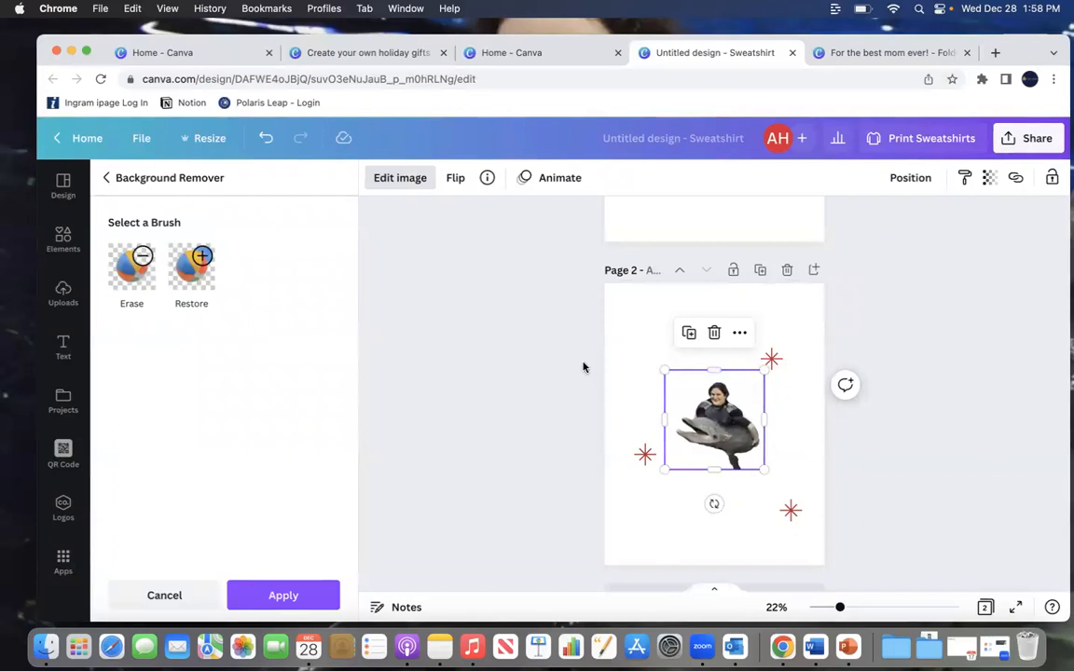
click(150, 602)
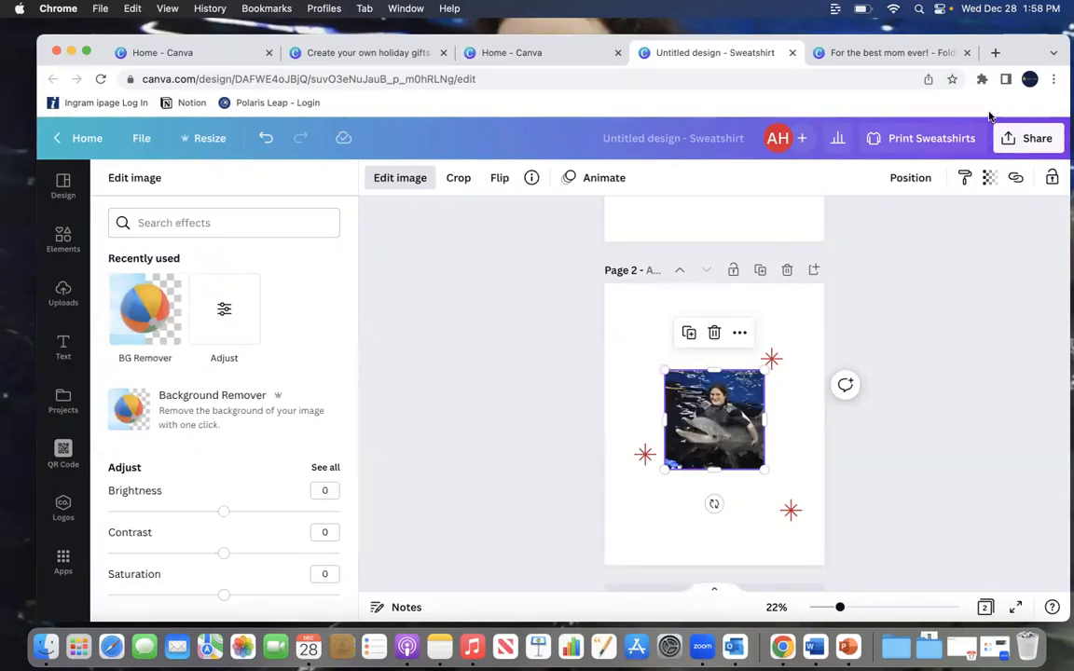
Step: Preview the sweatshirt print mockup in Heather Charcoal at full size
click(910, 140)
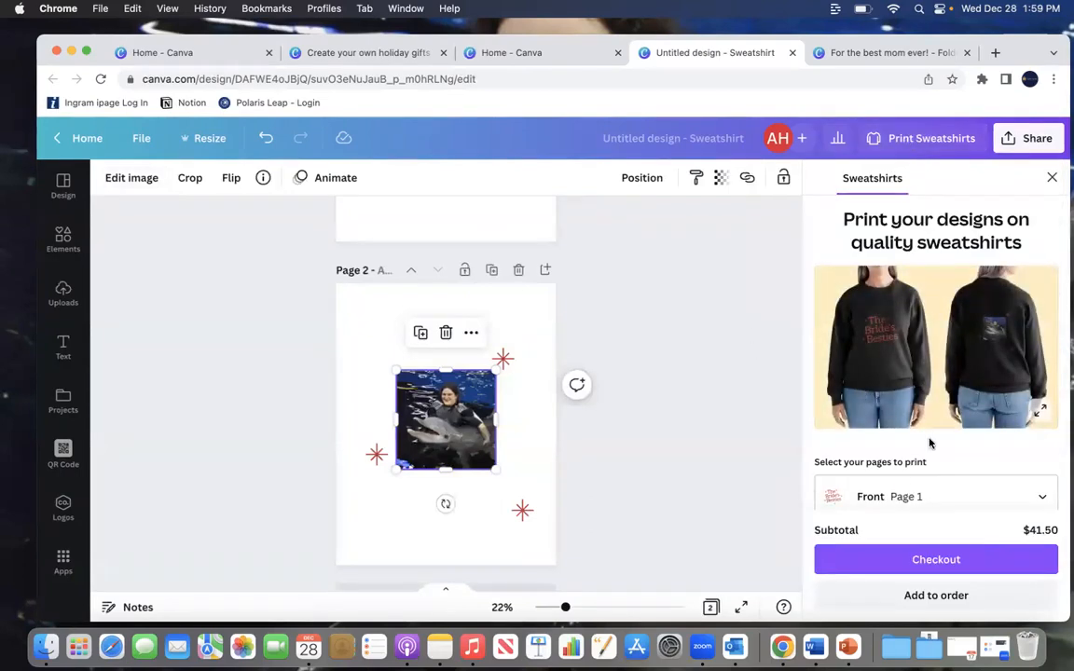
scroll(901, 382, down, 5)
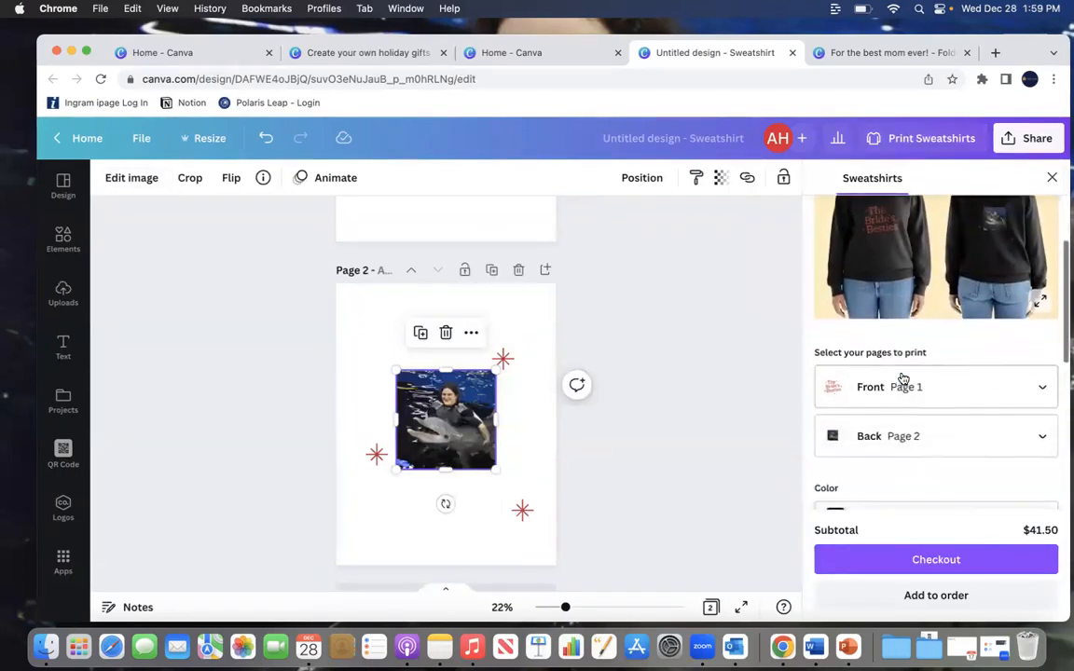
click(874, 257)
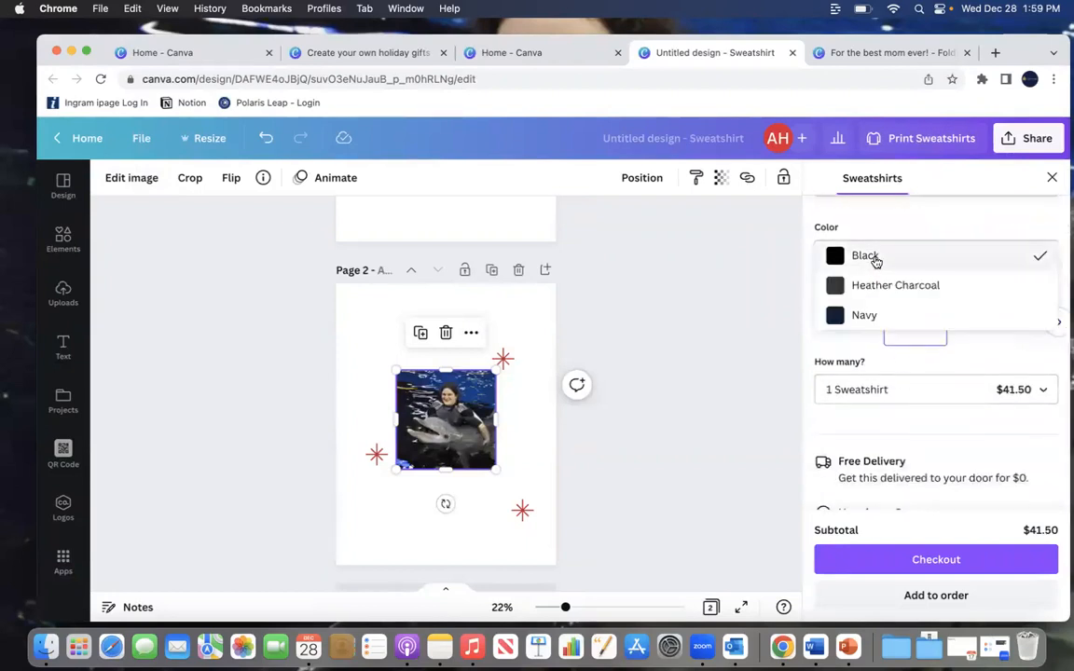
click(875, 284)
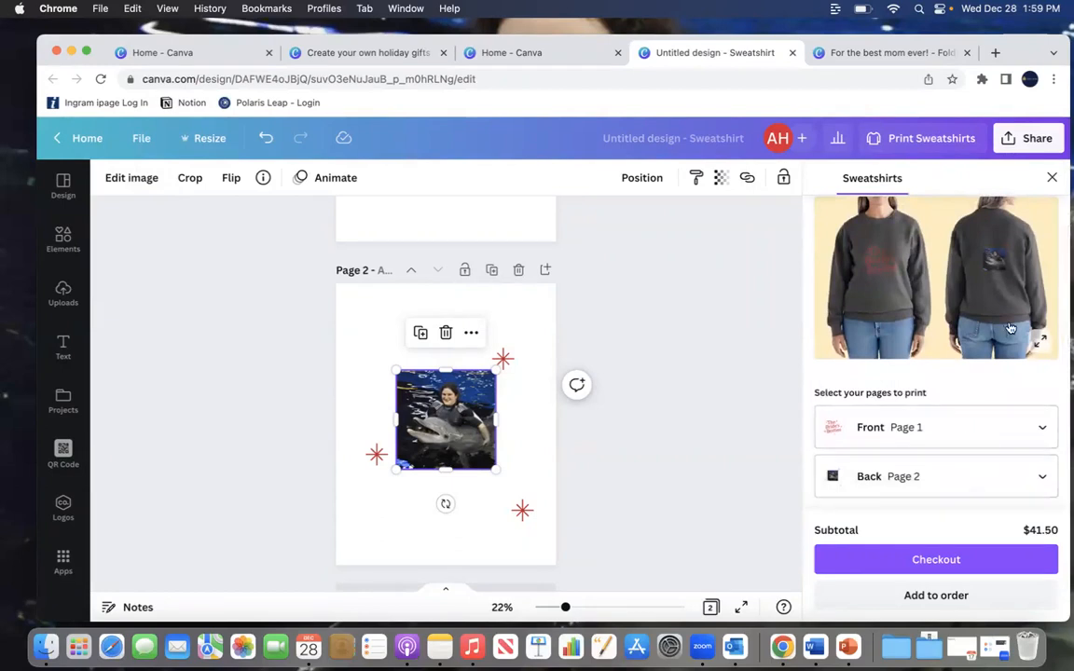
click(1037, 345)
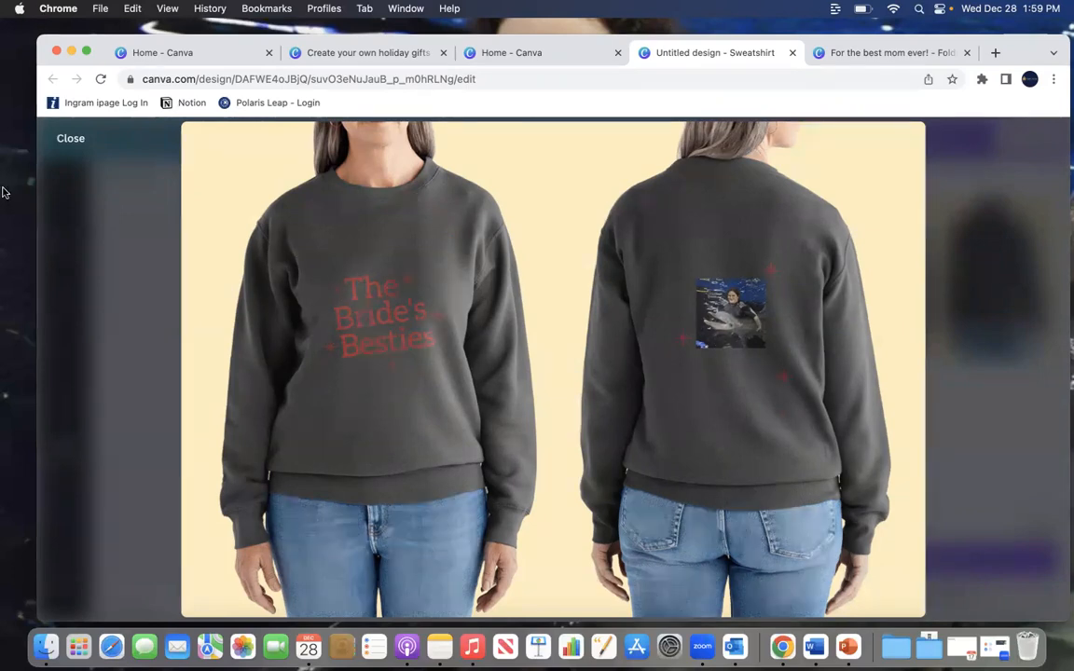
click(69, 138)
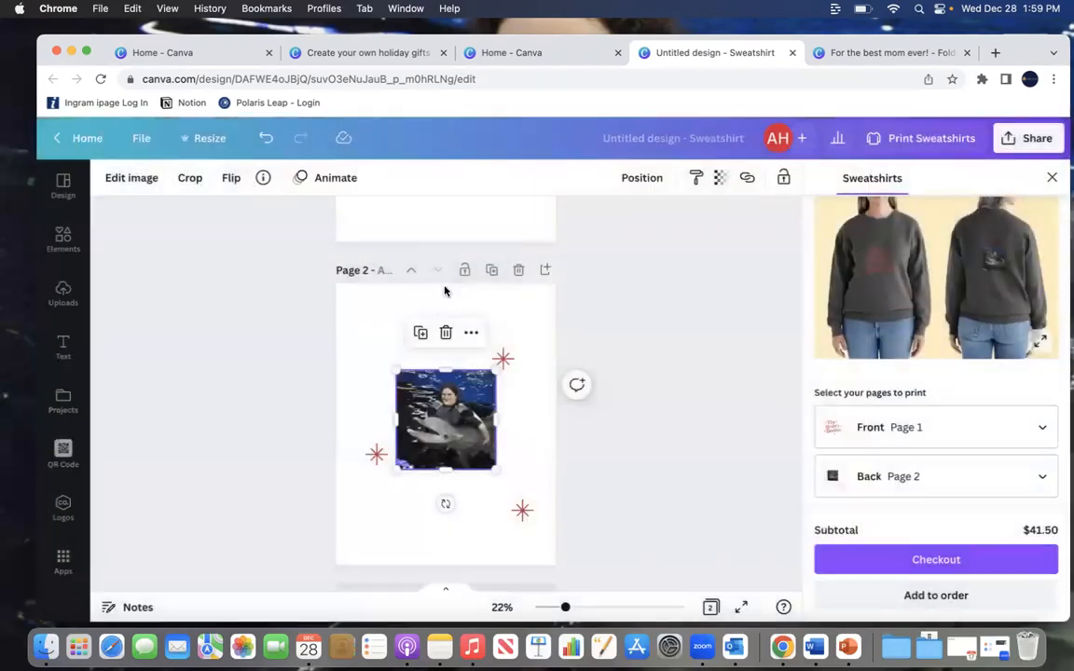
Step: Recolor the title text on page 1 to a brighter red across all pages
scroll(429, 249, up, 5)
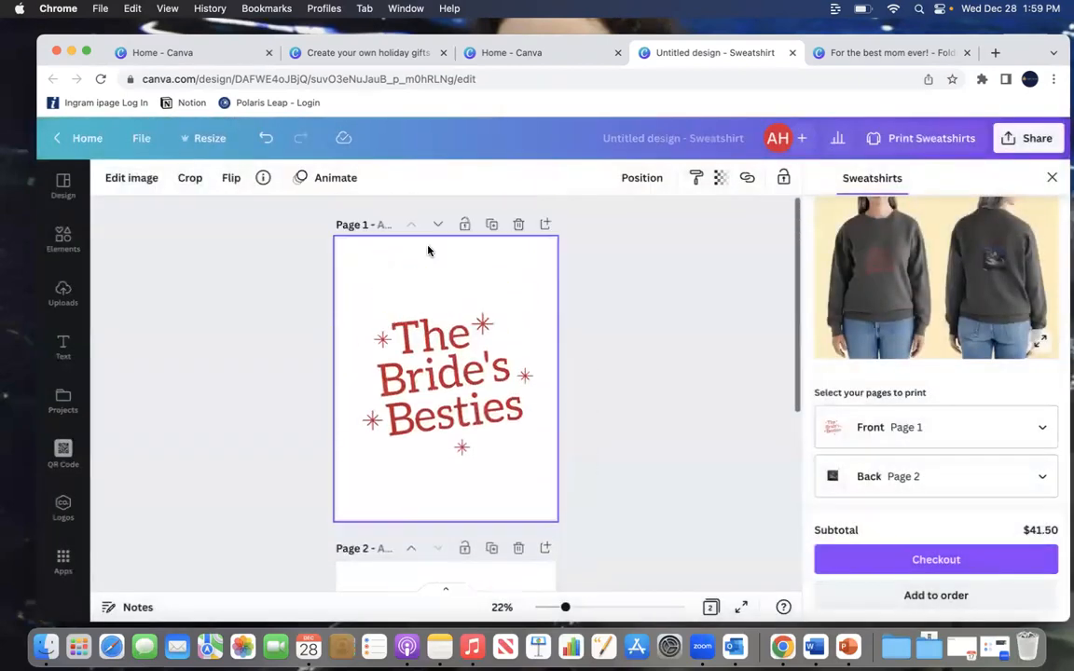
click(422, 345)
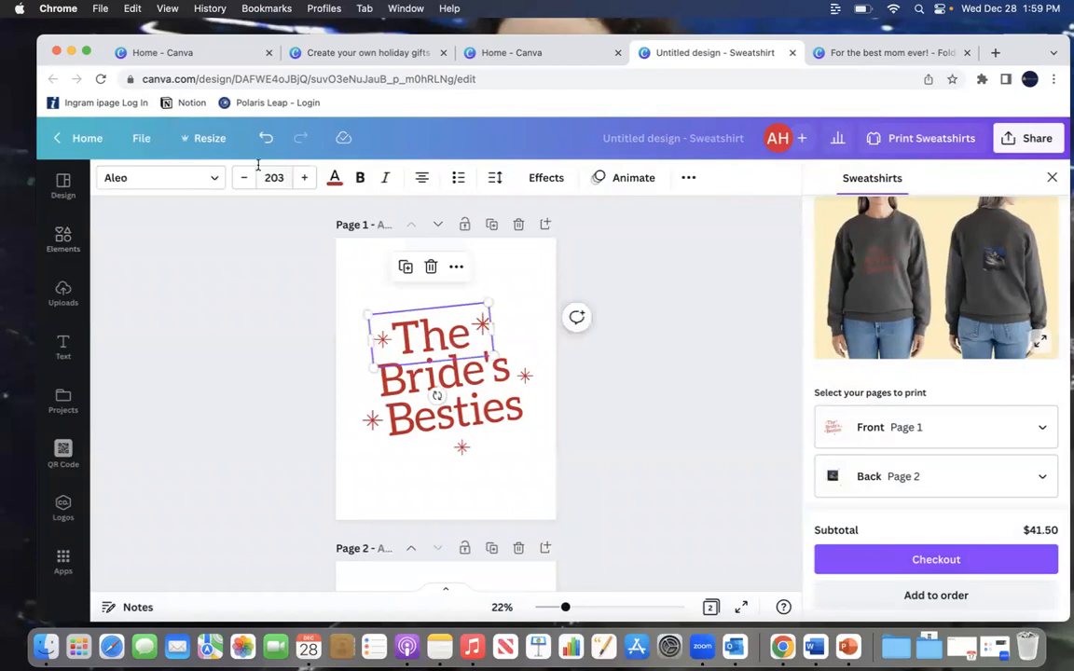
click(335, 178)
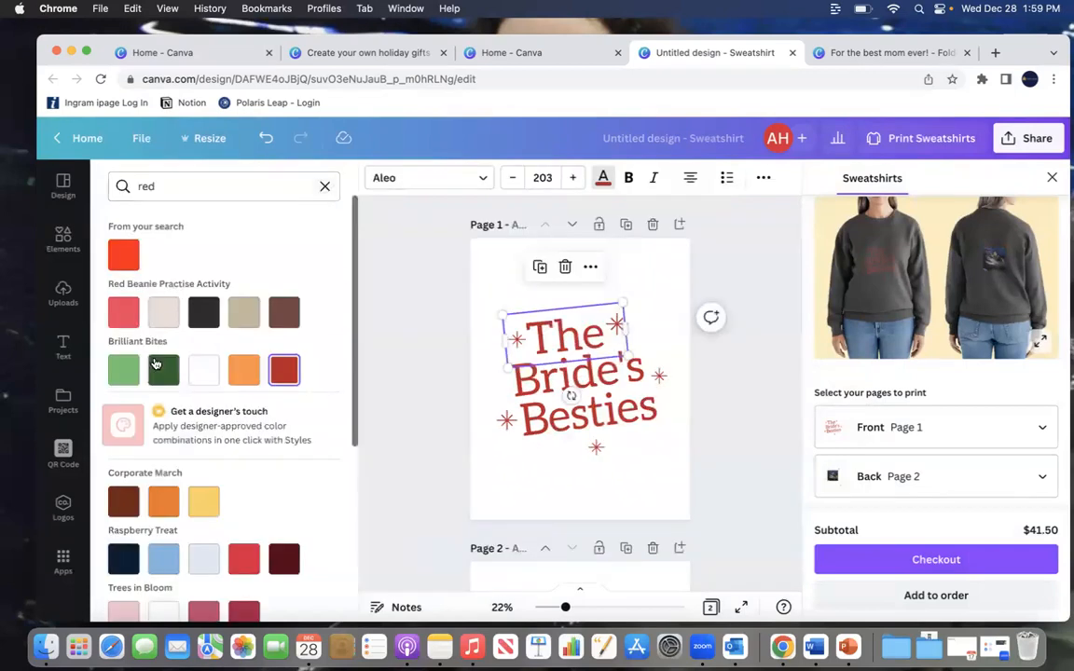
click(124, 261)
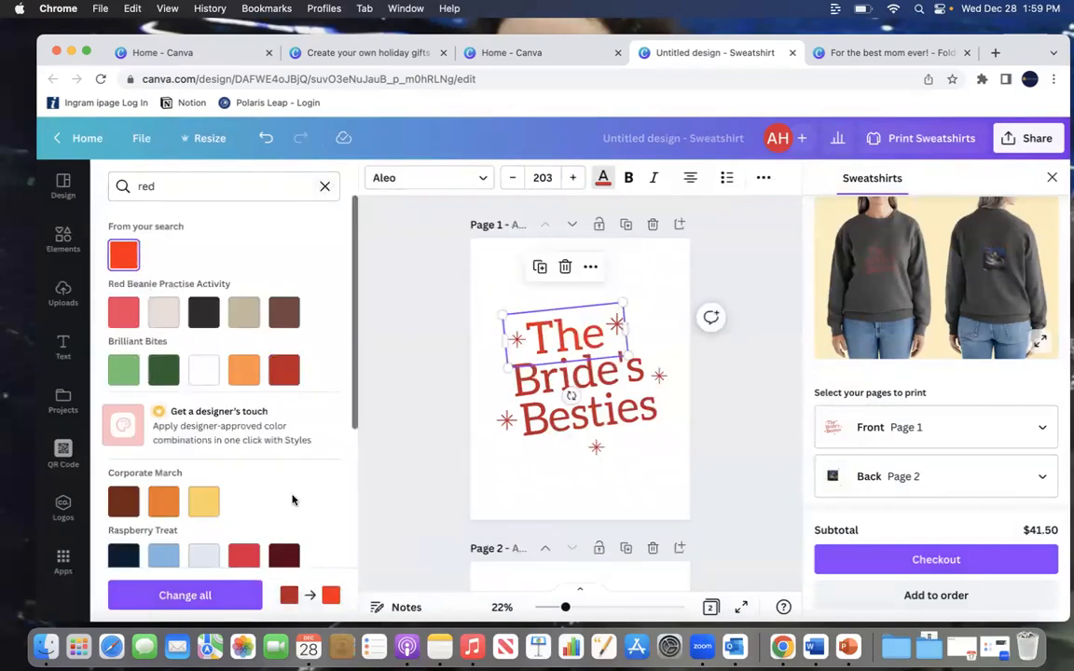
click(248, 601)
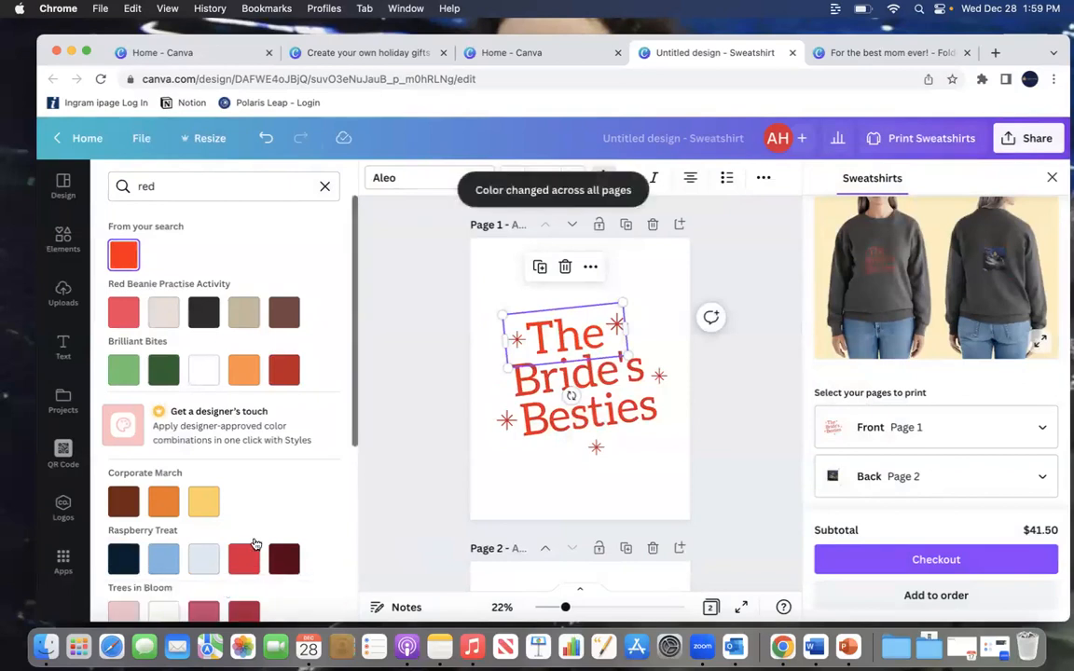
Step: Recolor the sparkle stars to the same bright red across all pages
click(506, 421)
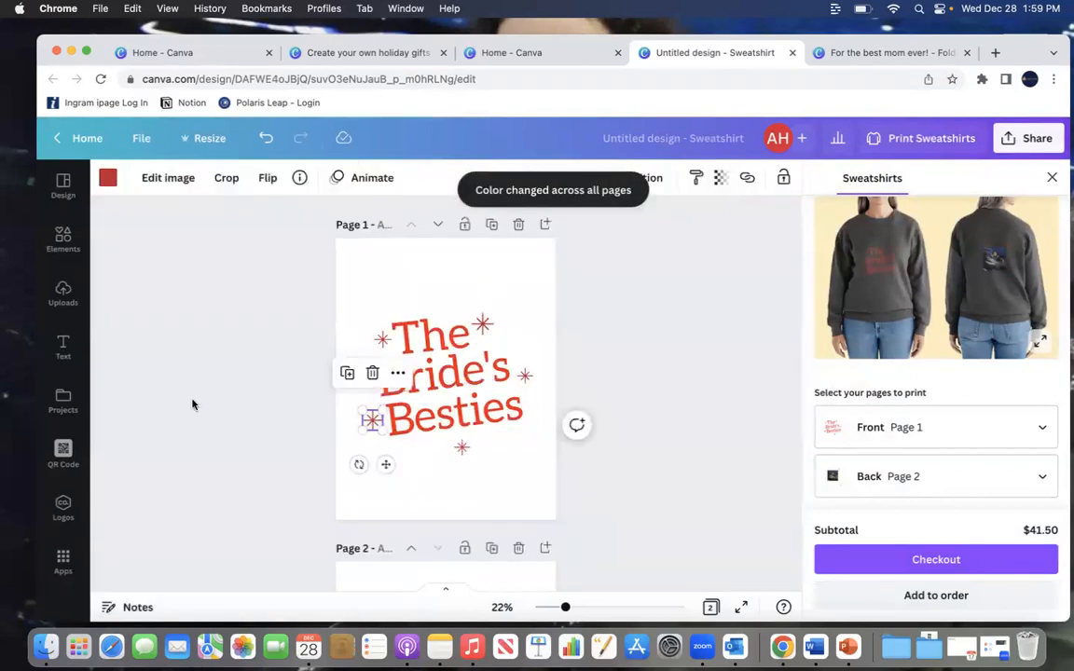
click(107, 179)
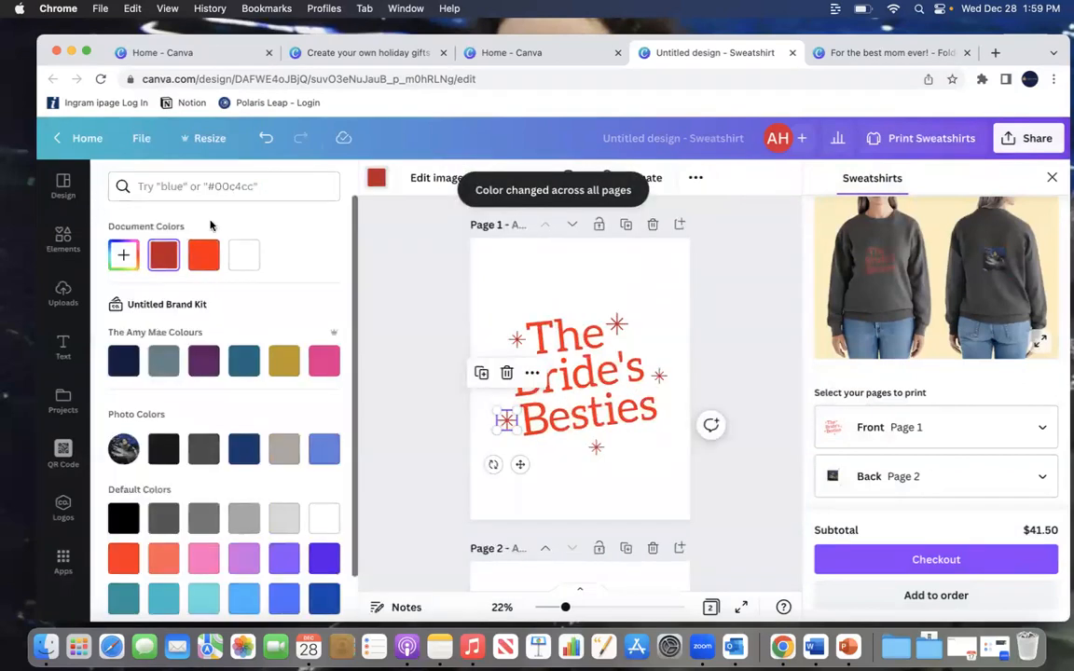
click(203, 254)
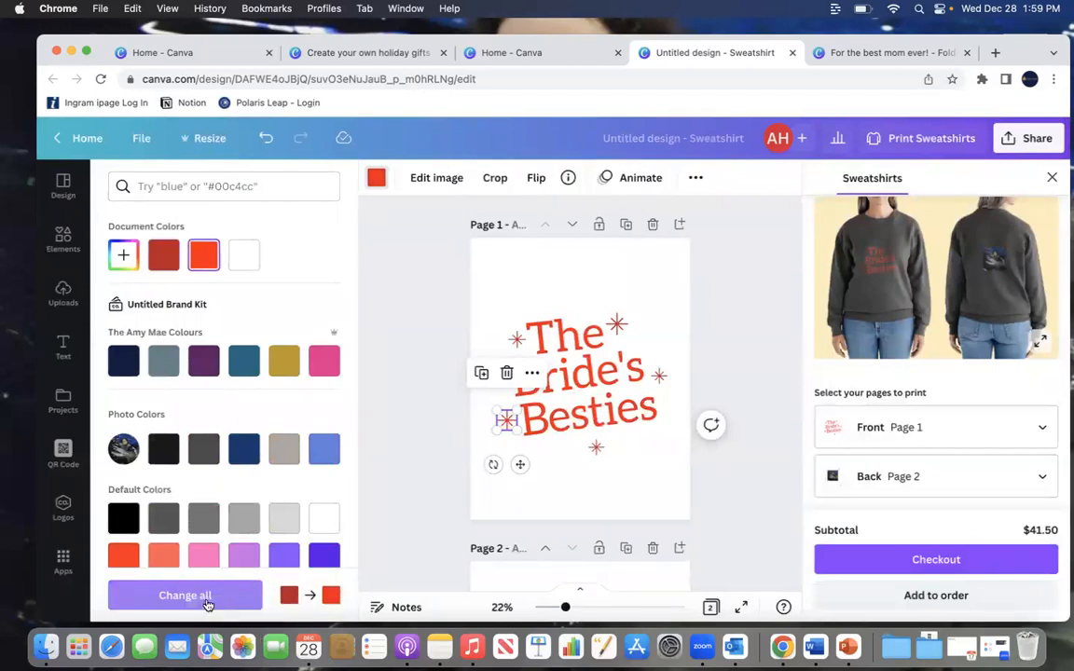
click(207, 597)
scroll(611, 461, down, 5)
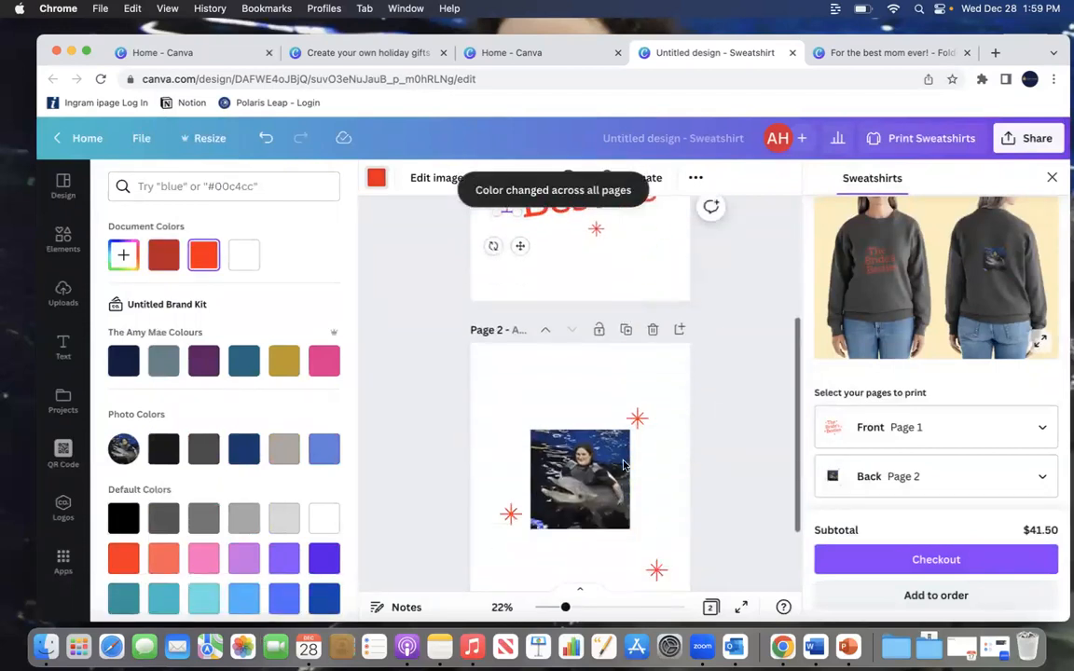
scroll(623, 465, down, 2)
scroll(624, 448, up, 6)
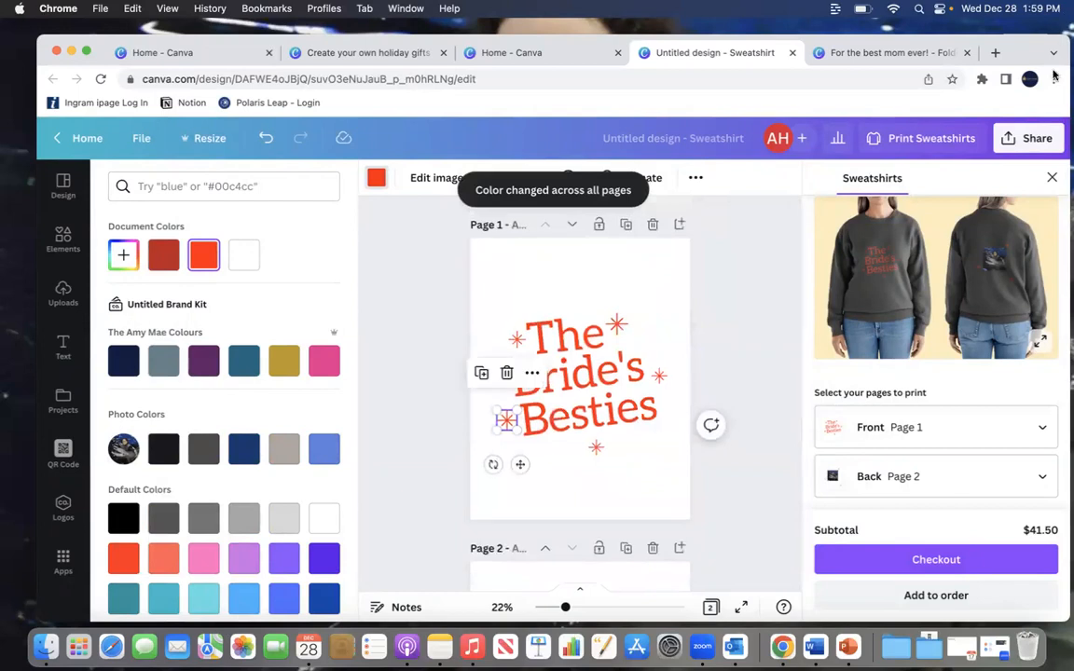
Step: Reopen the sweatshirt print panel and preview the updated mockup at full size
click(1052, 180)
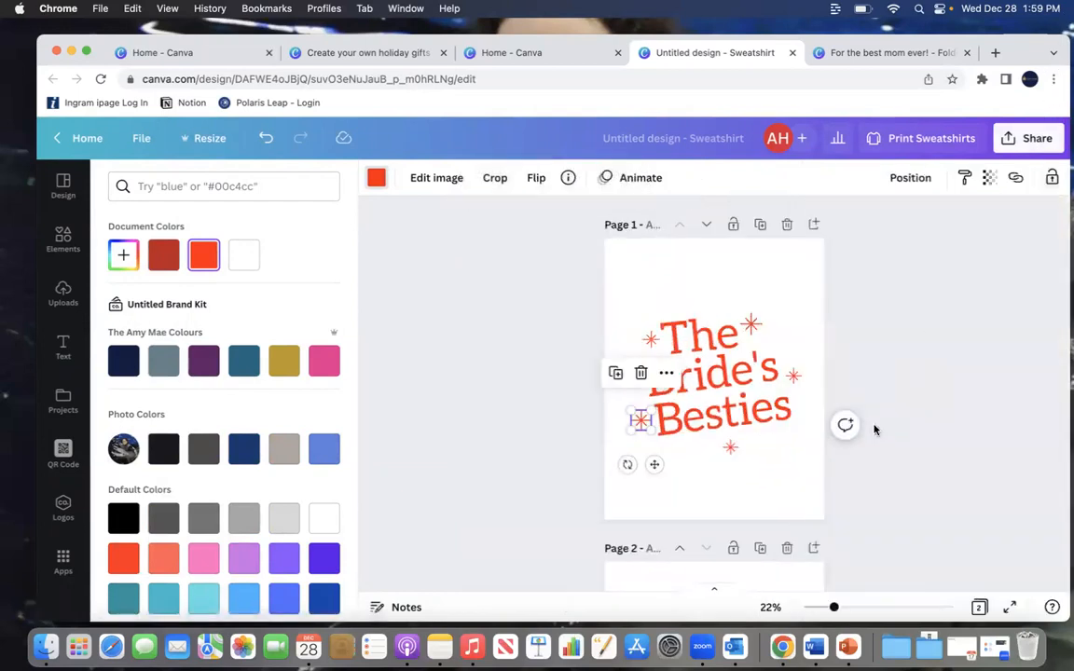
click(940, 140)
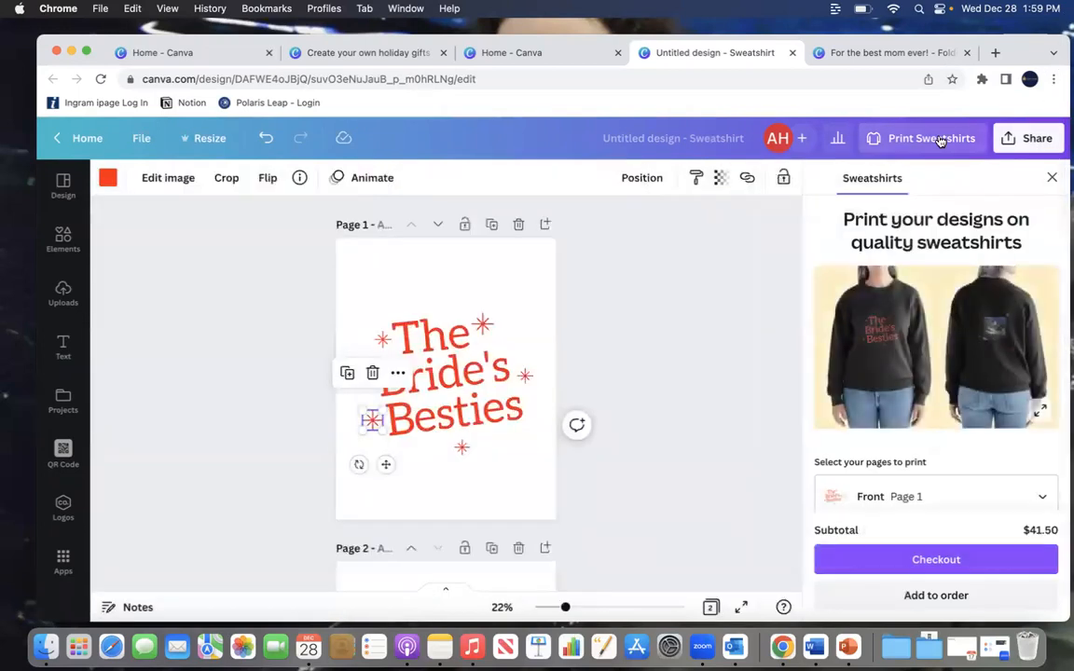
click(1041, 413)
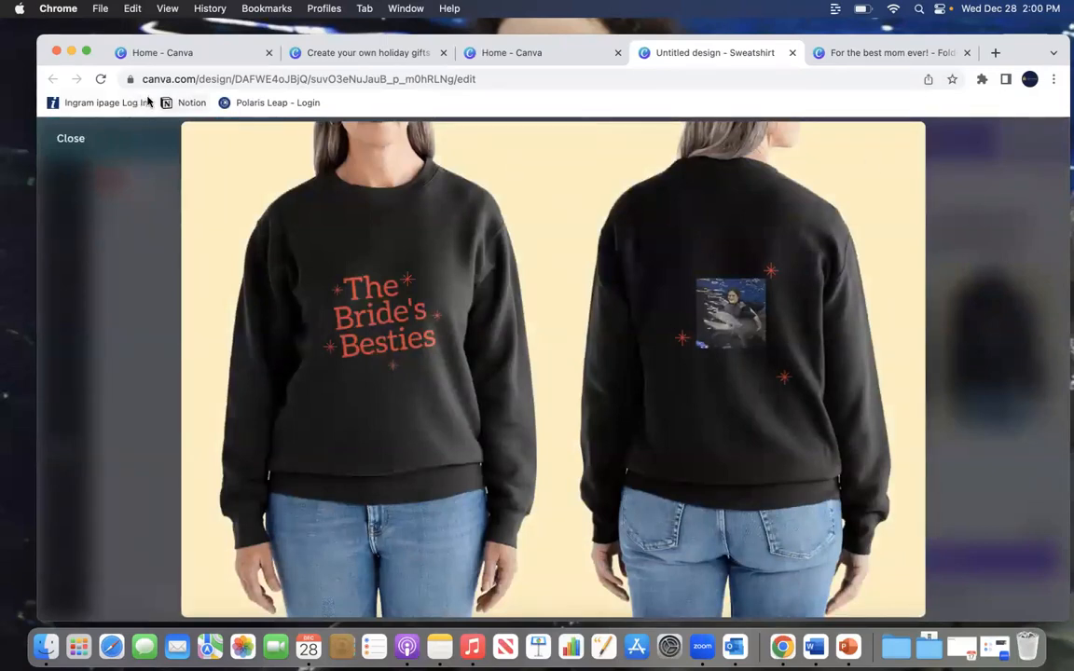
click(73, 140)
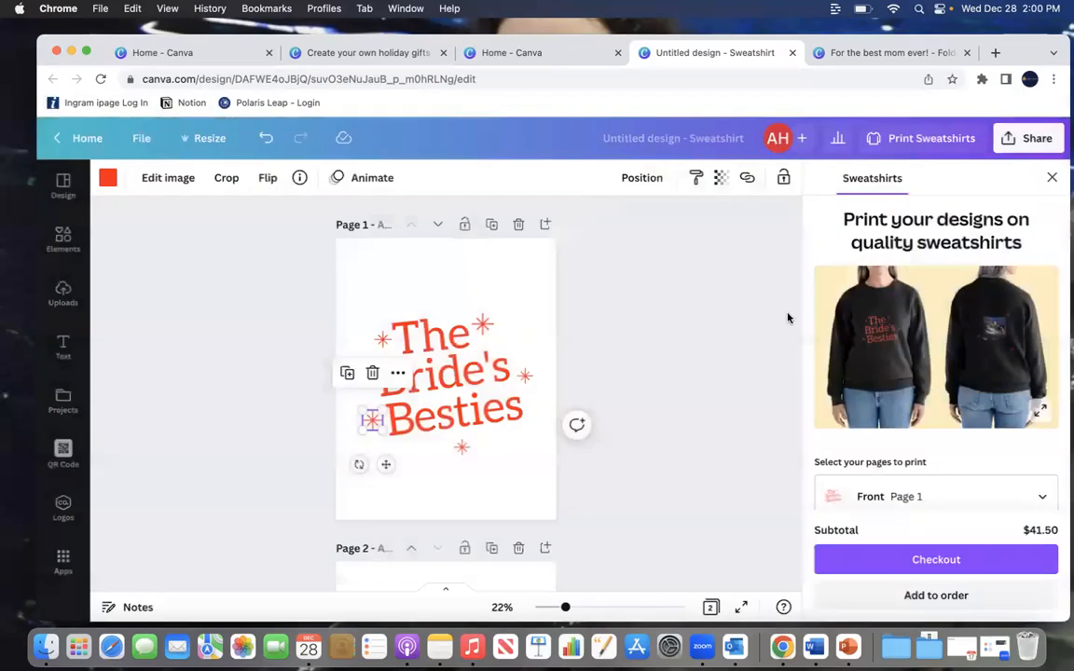
Step: Review the sweatshirt size and quantity options for the print order
scroll(975, 438, down, 5)
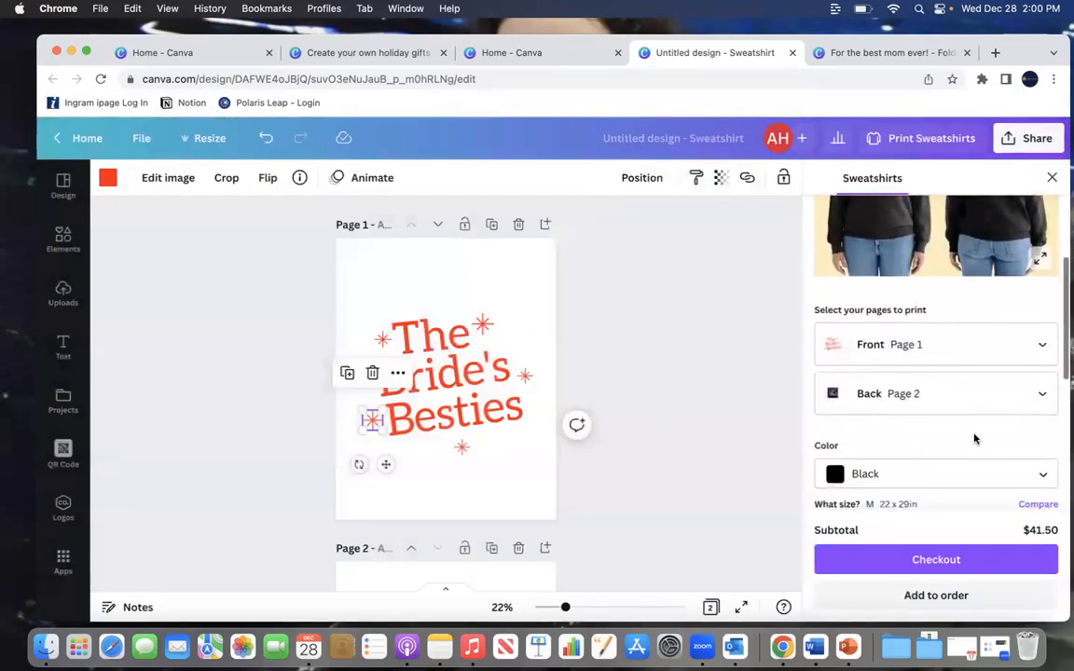
scroll(975, 438, down, 2)
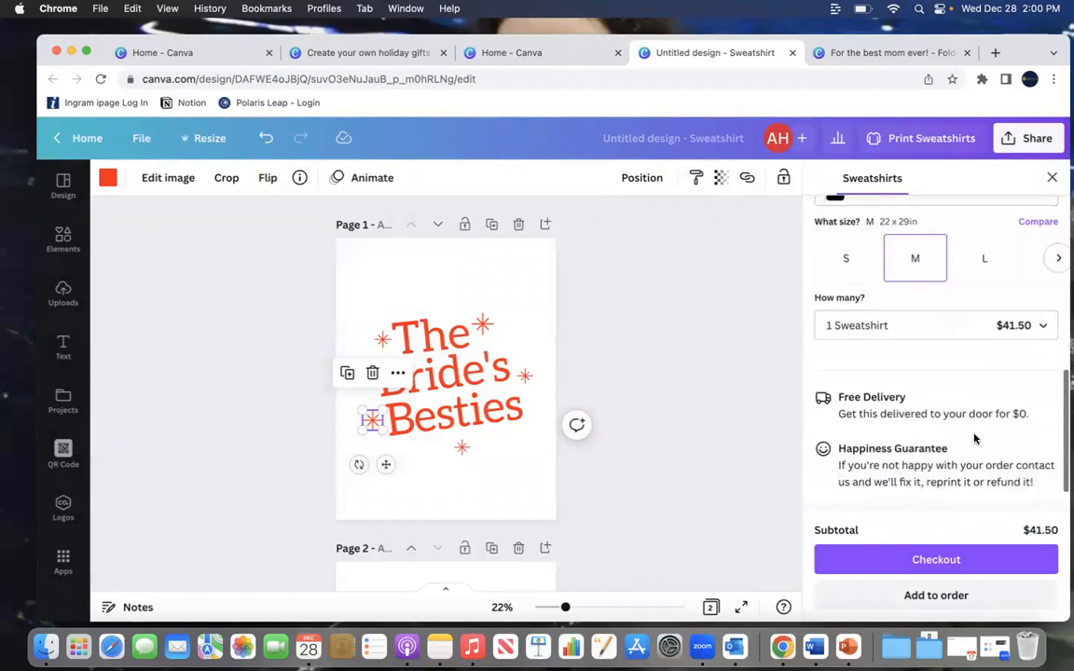
click(961, 324)
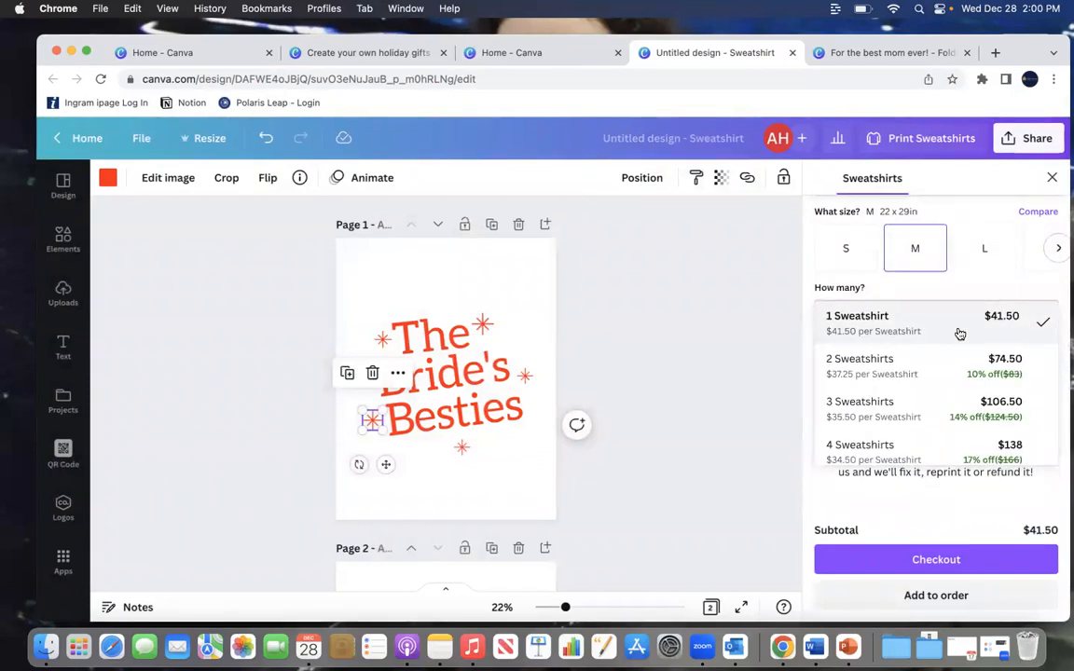
scroll(953, 411, down, 1)
scroll(895, 438, down, 5)
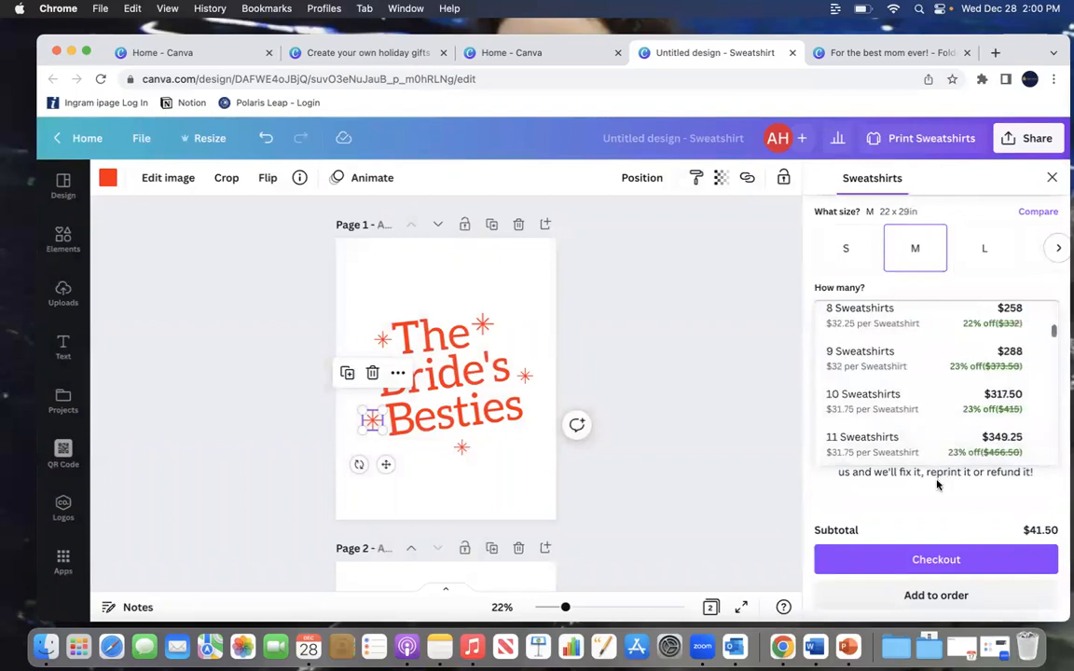
scroll(887, 343, up, 1)
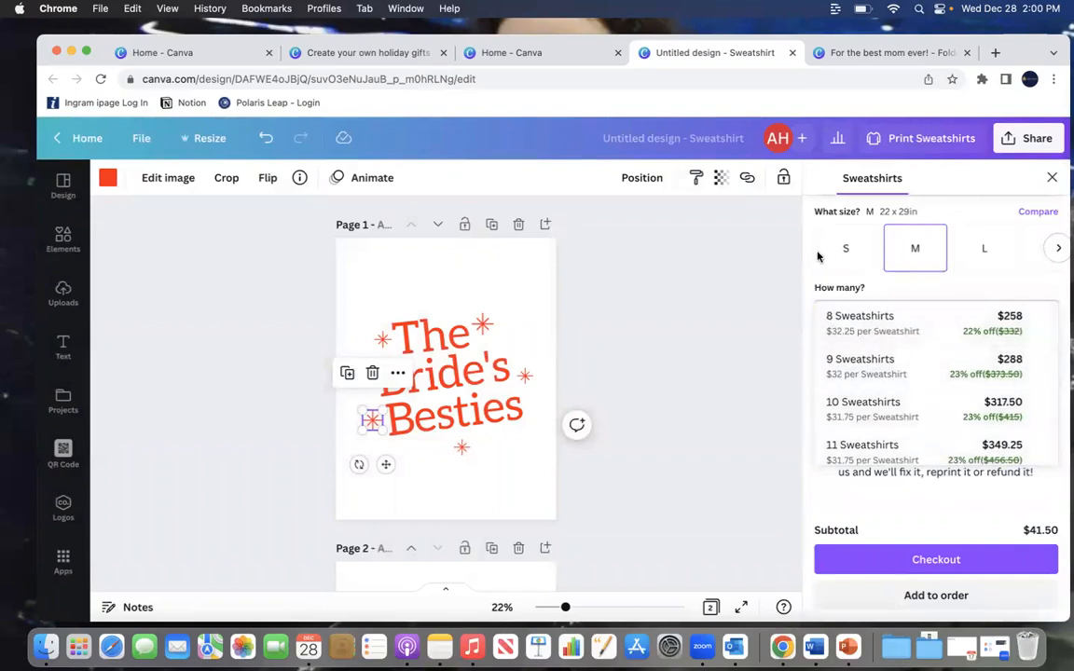
click(720, 331)
Step: Select the dolphin photo on page 2, close the print panel, and undo the last change
scroll(720, 331, down, 5)
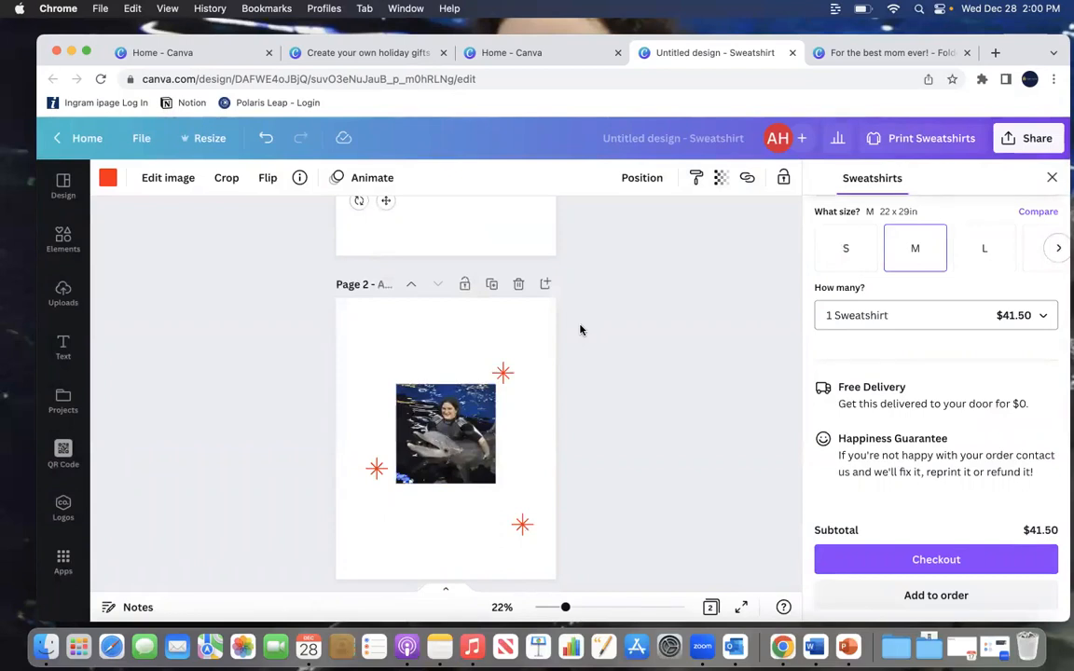
click(447, 429)
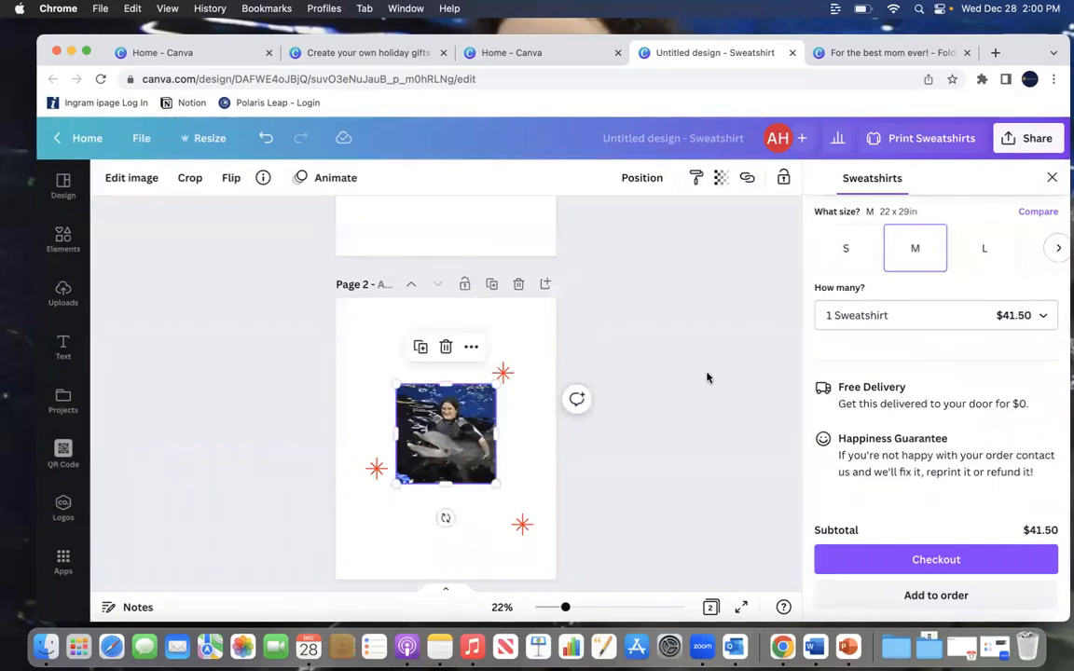
click(1050, 179)
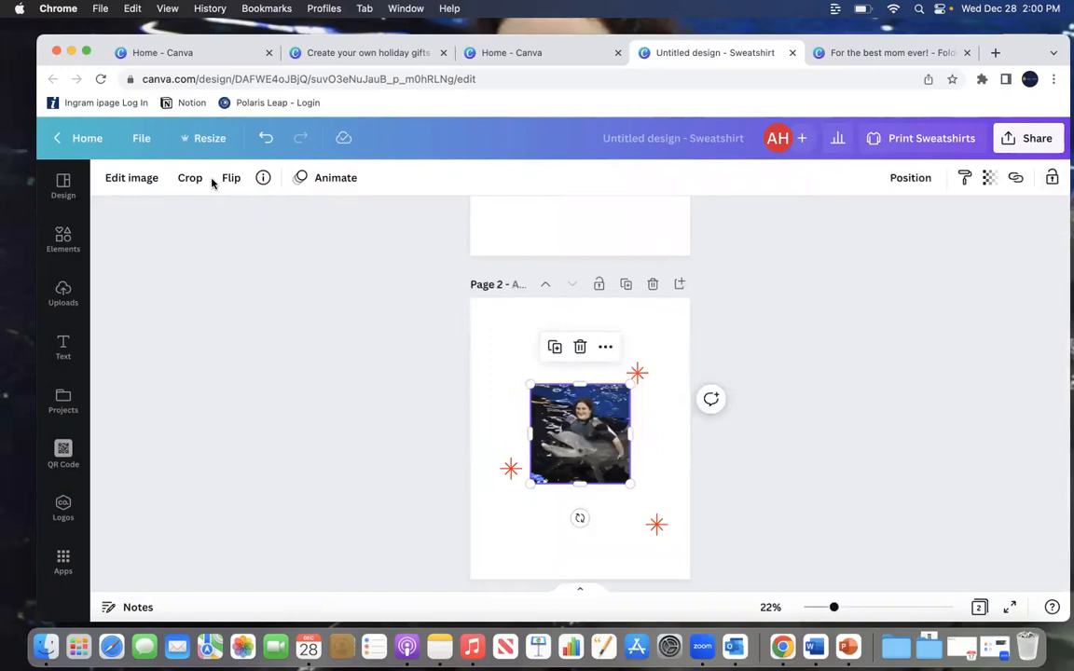
click(265, 140)
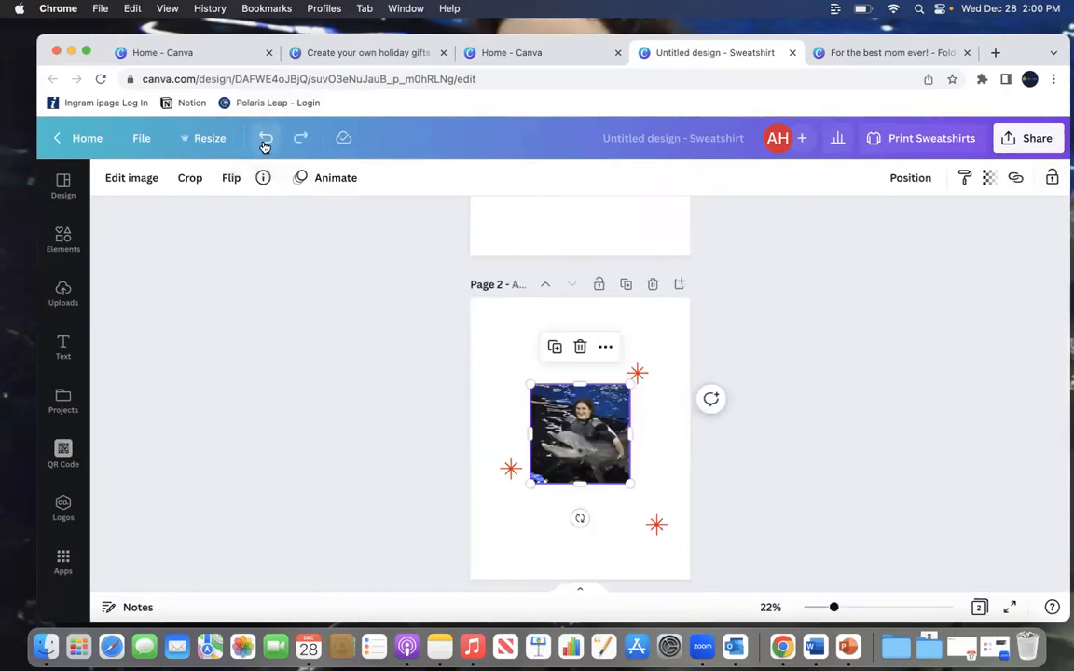
Step: Undo the last four changes to restore the line illustration on page 2
click(265, 140)
click(265, 140)
click(265, 140)
click(265, 140)
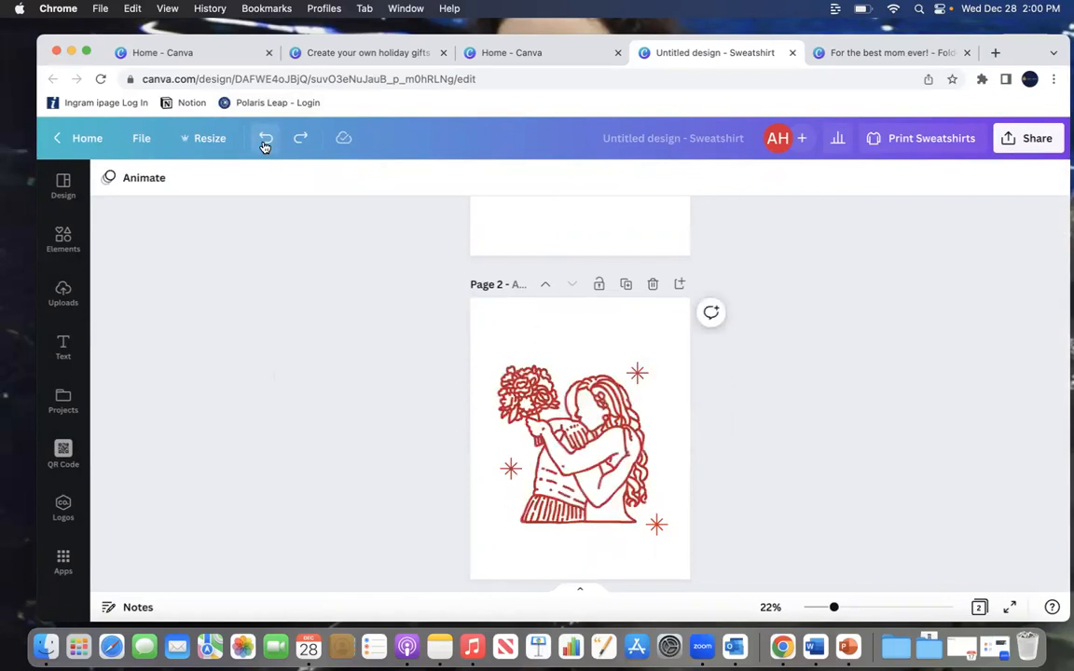
Step: Recolor the page 2 illustration to the bright red found by searching colors for "red", changing it across all pages
click(562, 424)
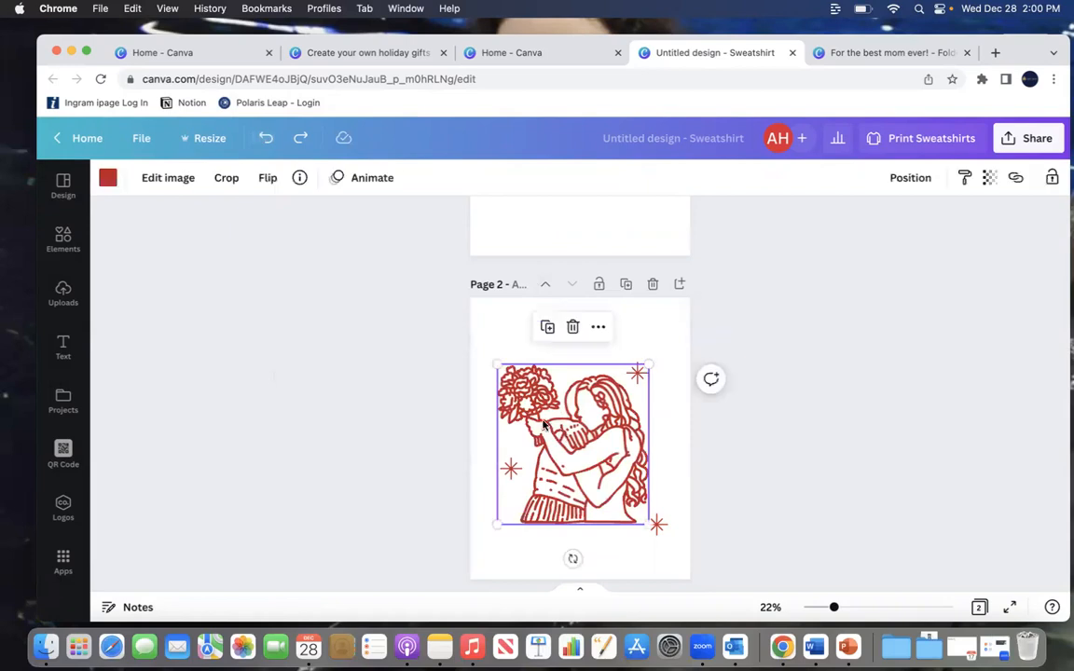
click(108, 177)
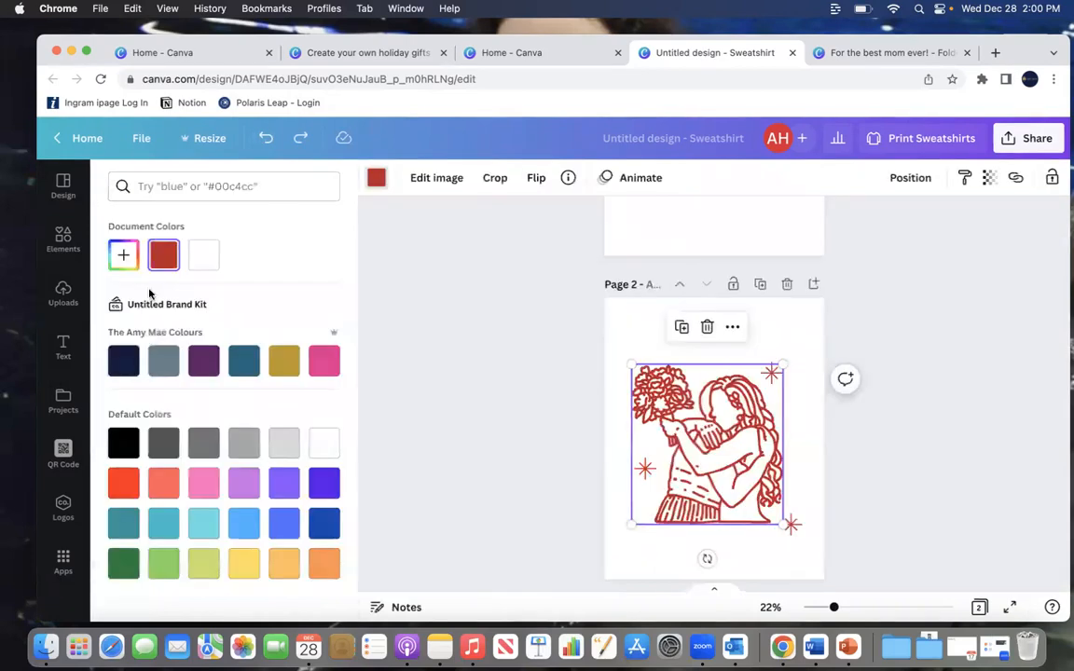
click(124, 481)
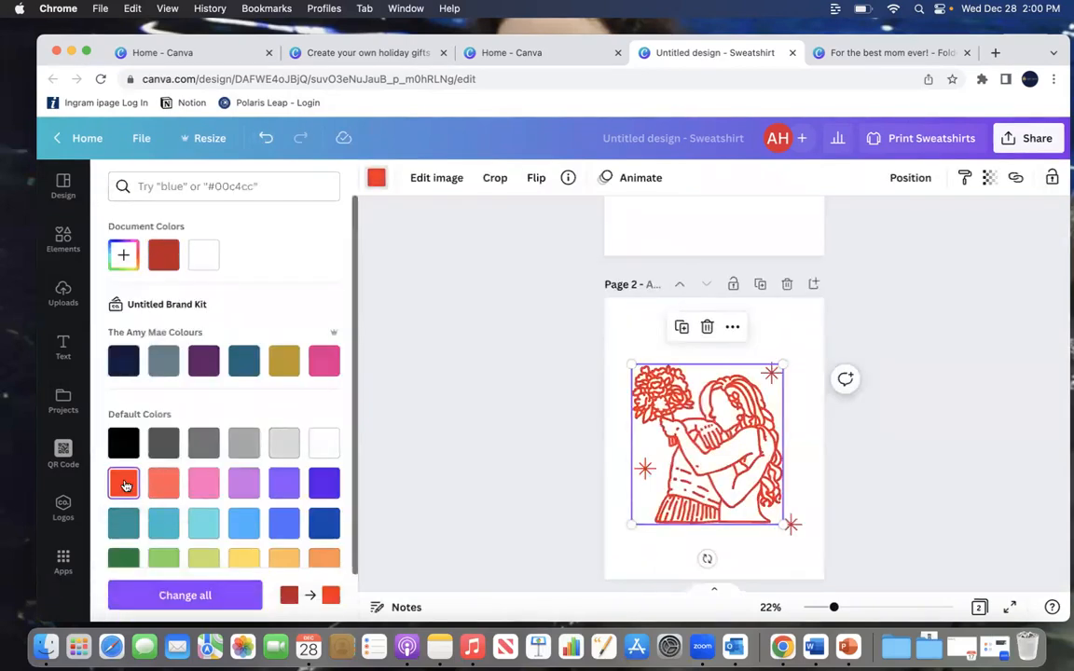
click(239, 186)
text(red)
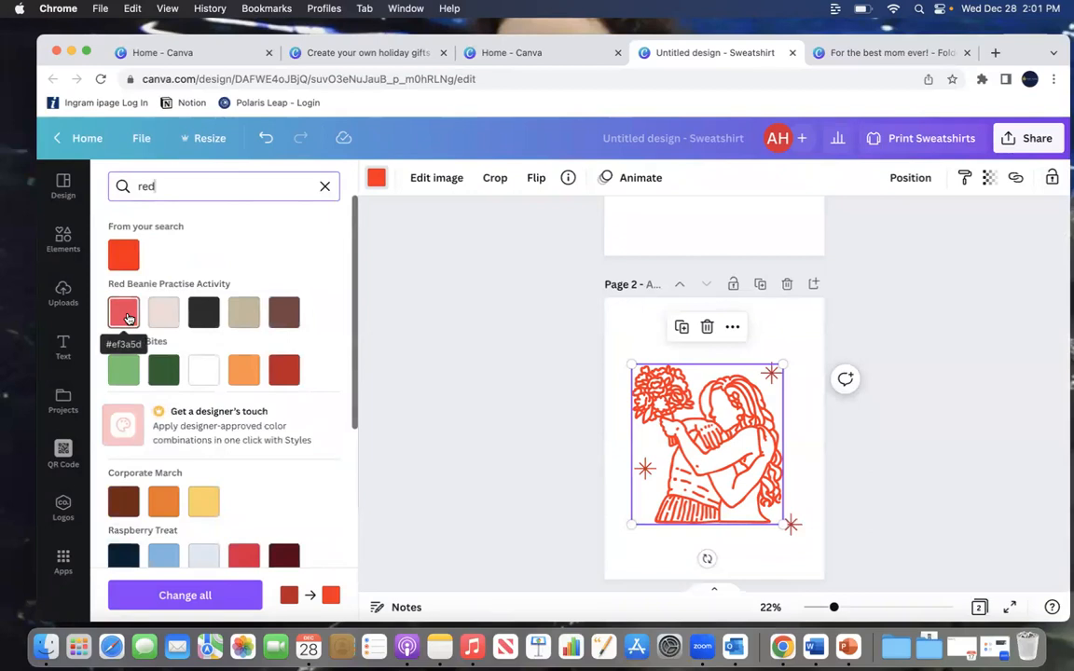
click(120, 237)
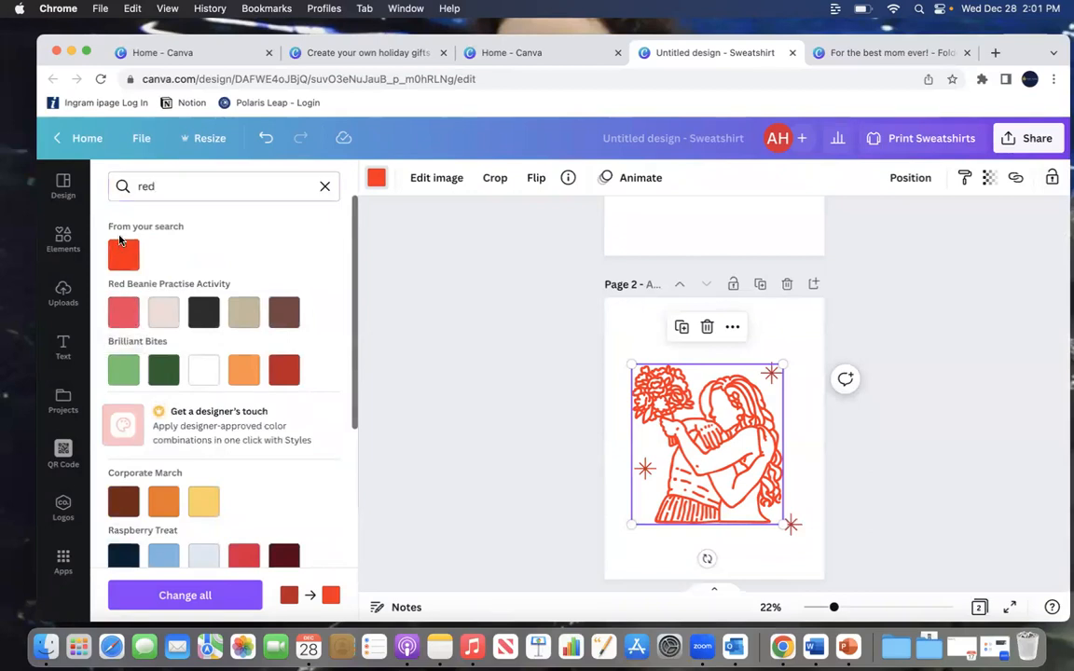
click(199, 597)
Step: Select the title text on page 1 and change its color to the same bright red across all pages
scroll(763, 347, up, 5)
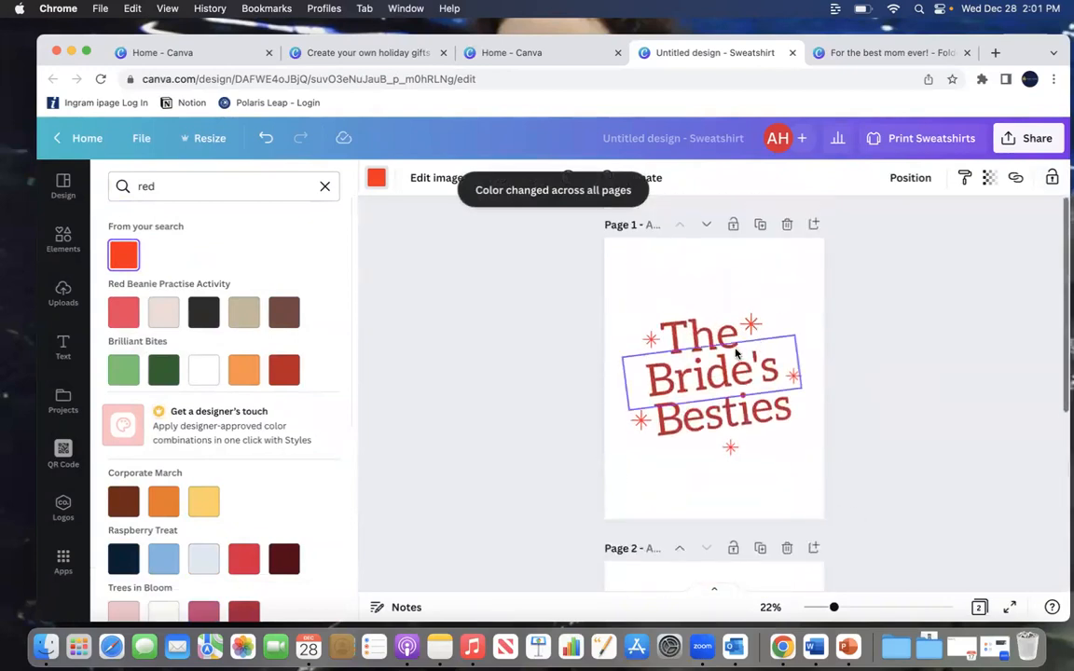
click(658, 319)
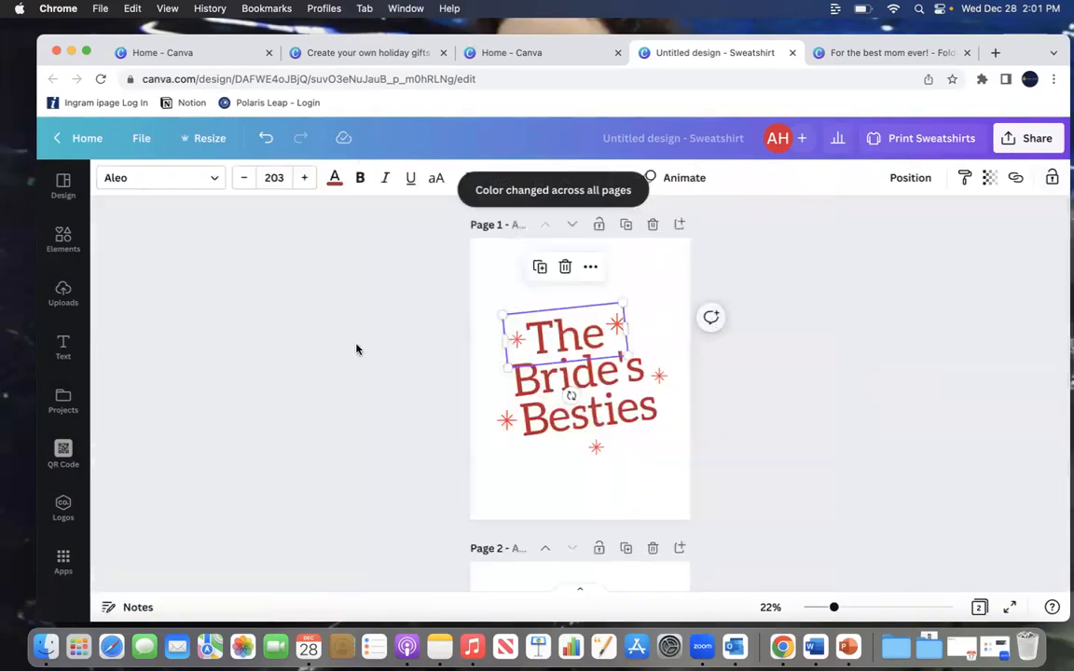
click(333, 175)
click(125, 256)
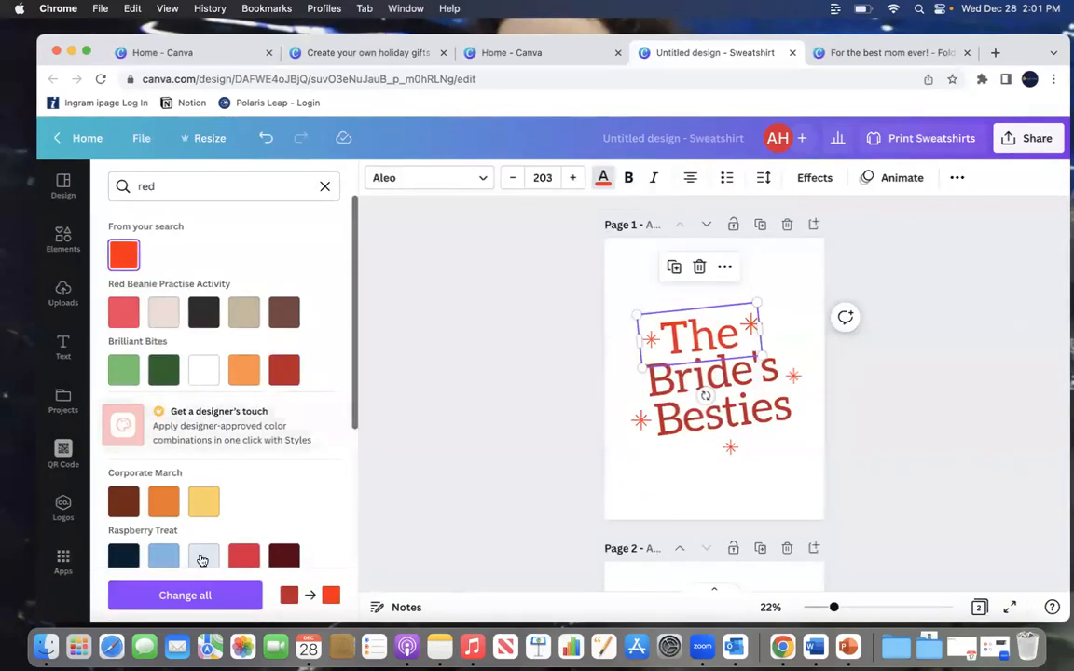
click(202, 596)
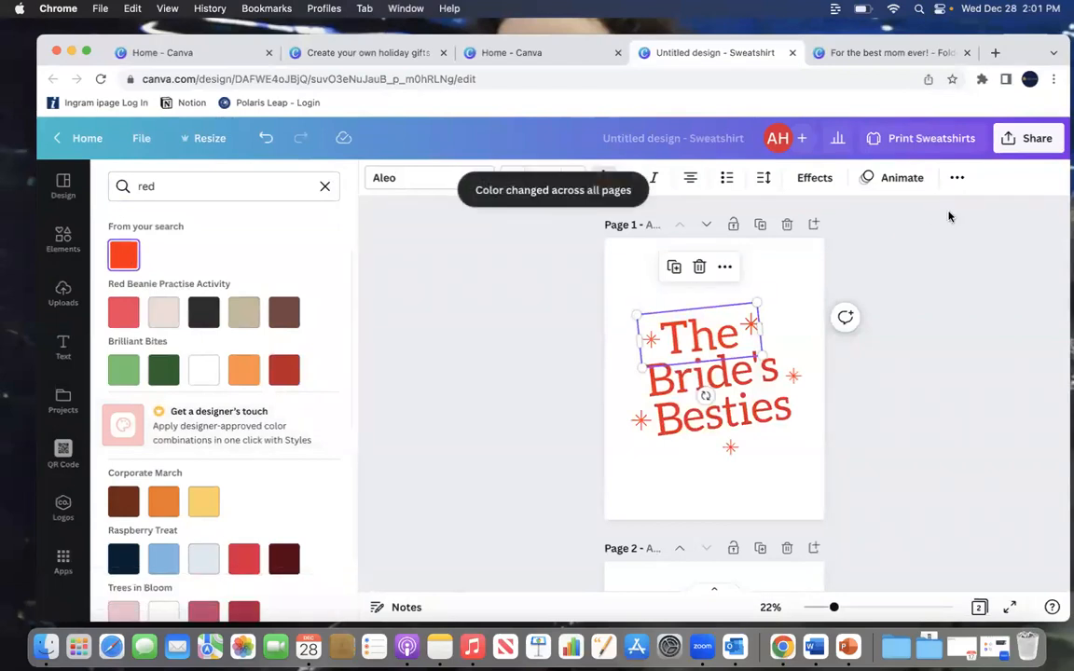
Step: Open the sweatshirt print panel, enlarge the front and back mockup preview, and close it
click(932, 138)
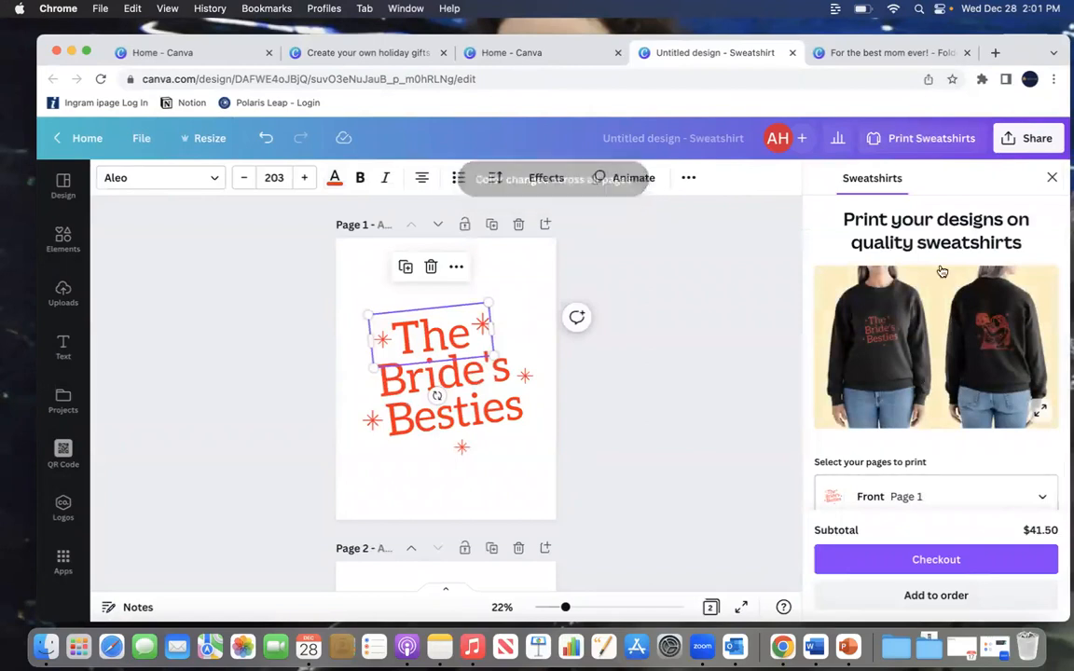
scroll(939, 408, down, 3)
scroll(940, 407, up, 3)
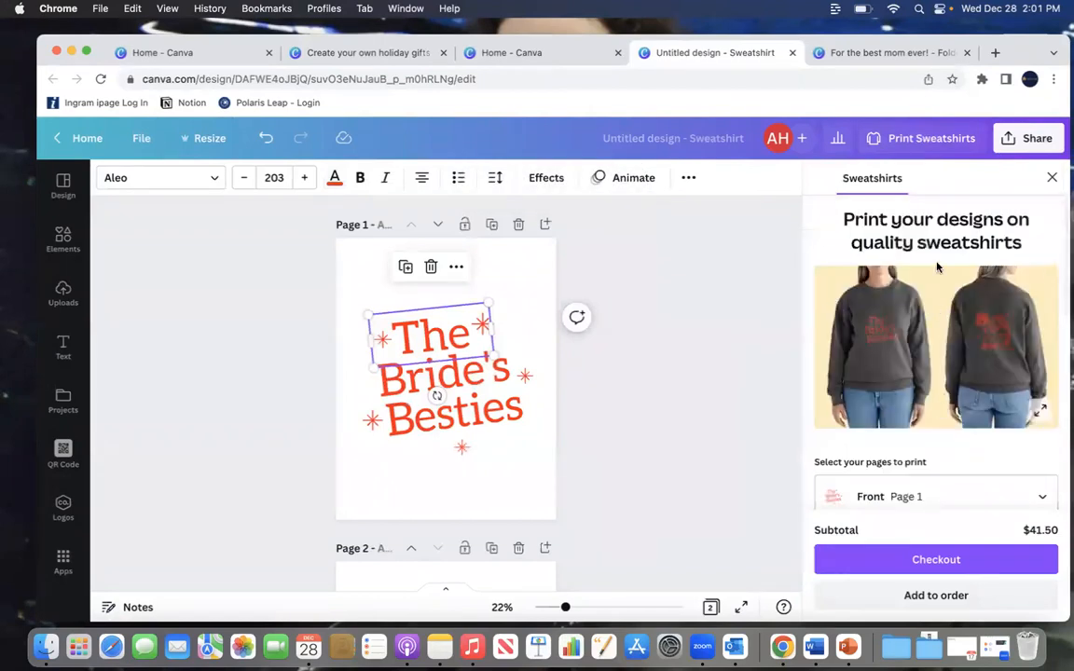
click(1044, 421)
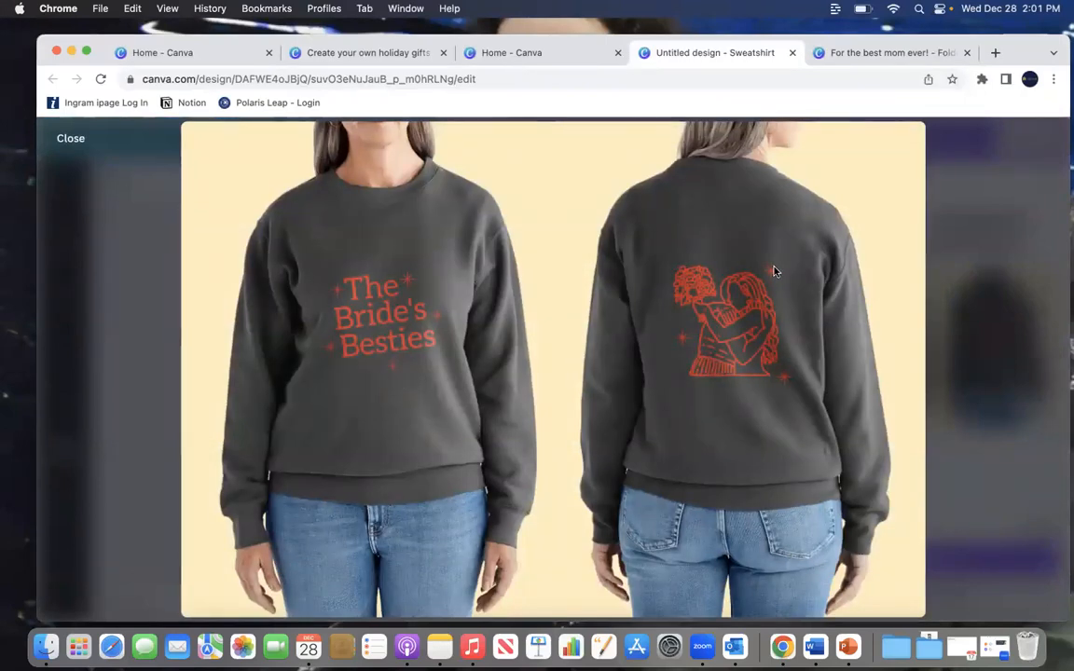
click(65, 138)
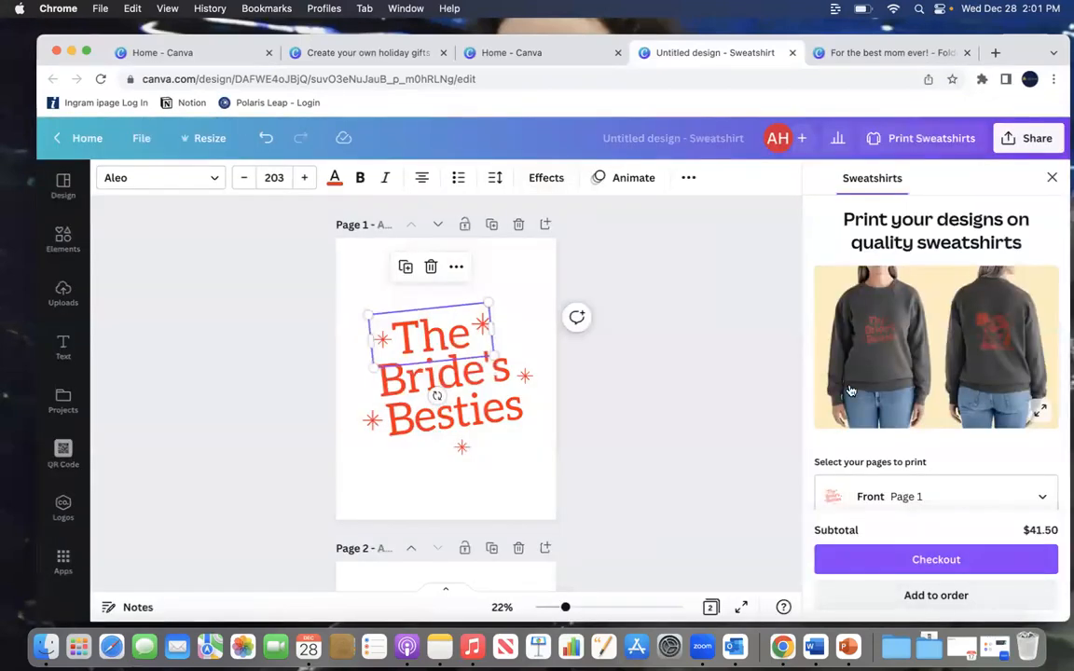
Step: Browse the sweatshirt templates in the Retro category
scroll(673, 394, down, 5)
scroll(673, 393, up, 5)
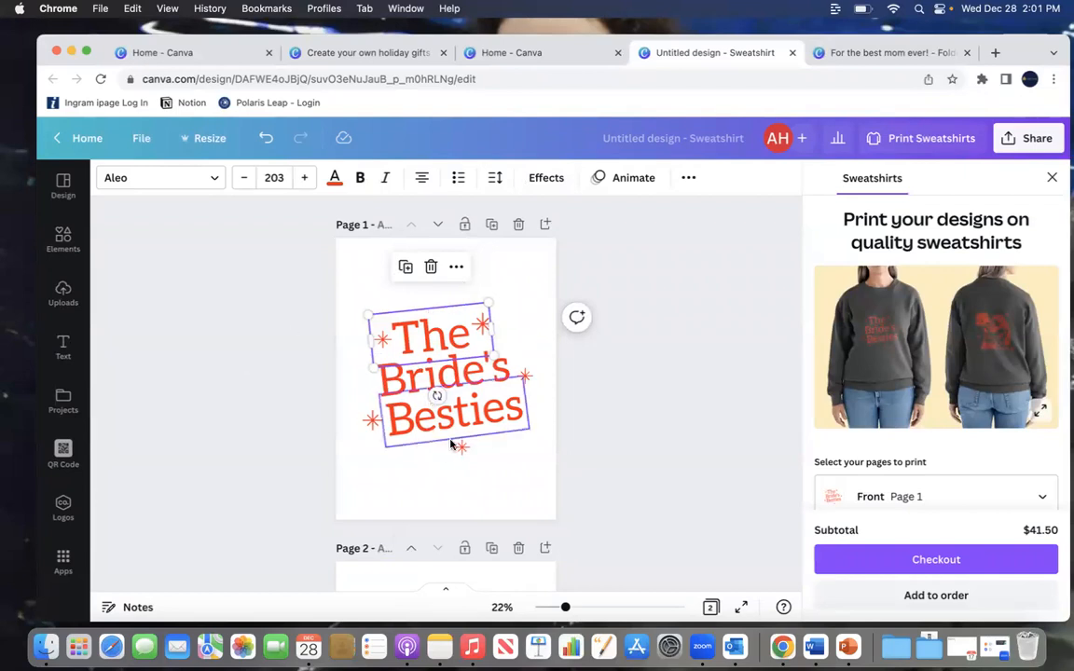
click(62, 185)
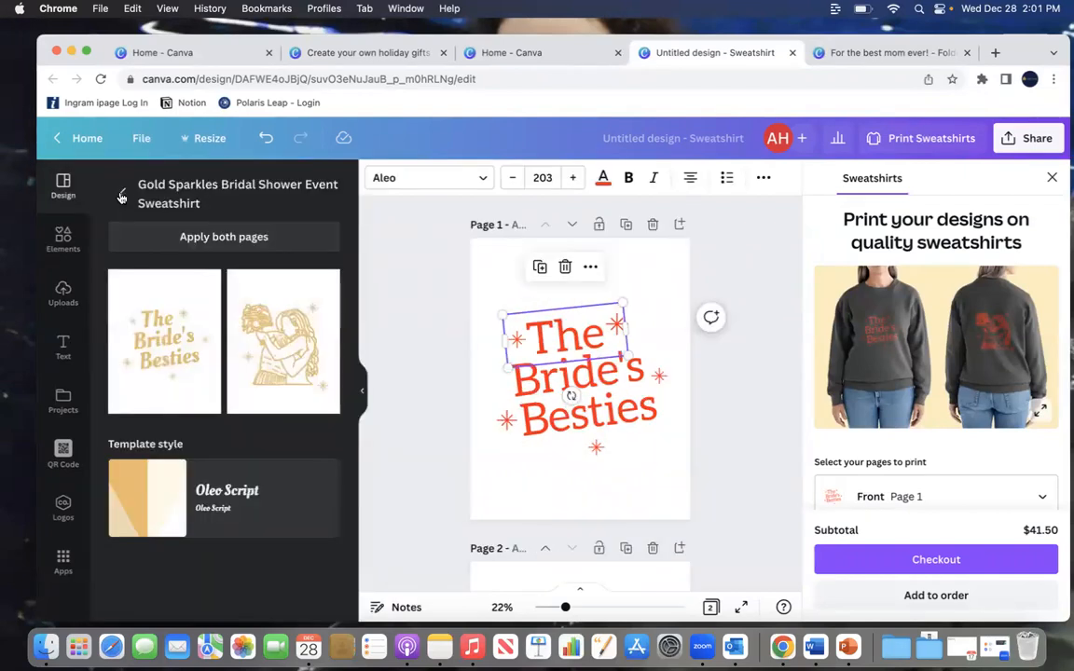
click(118, 195)
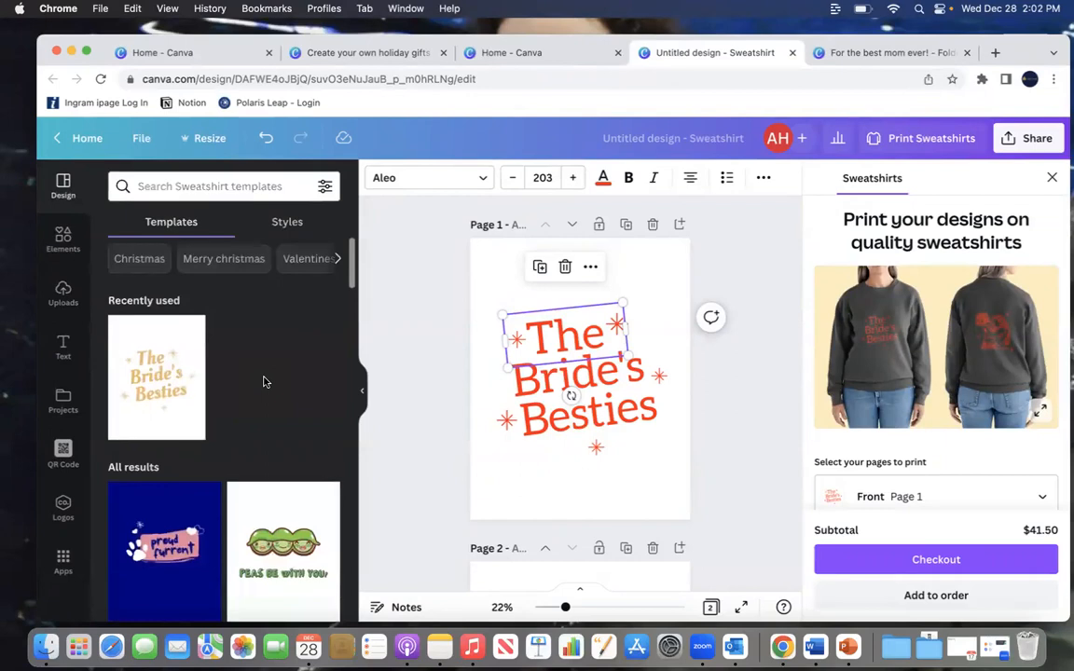
click(341, 265)
click(238, 267)
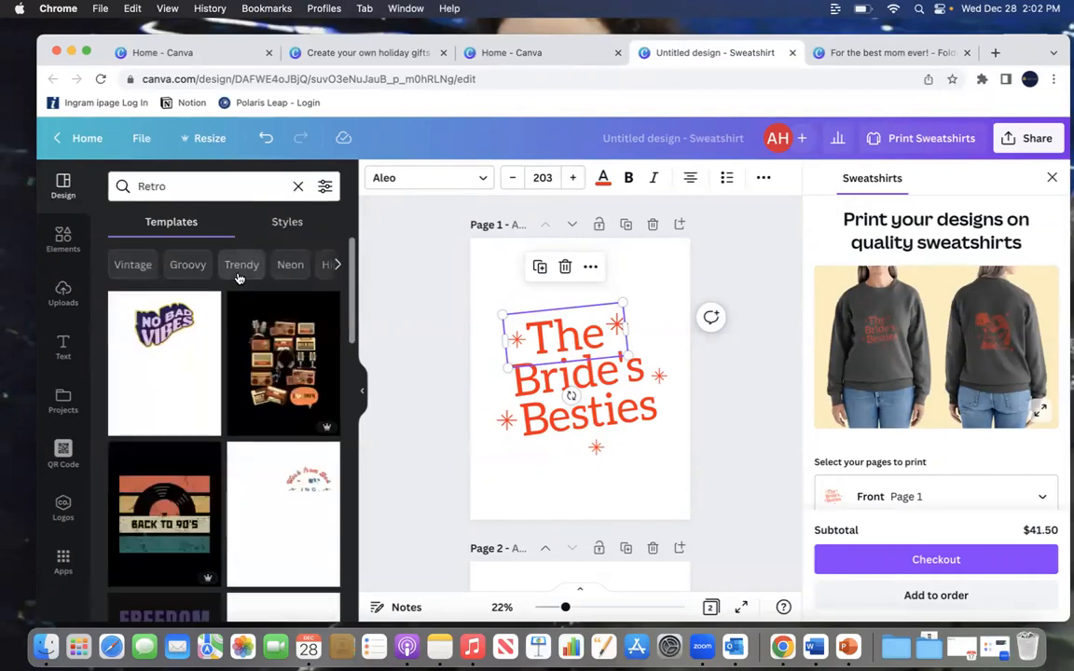
scroll(238, 278, down, 4)
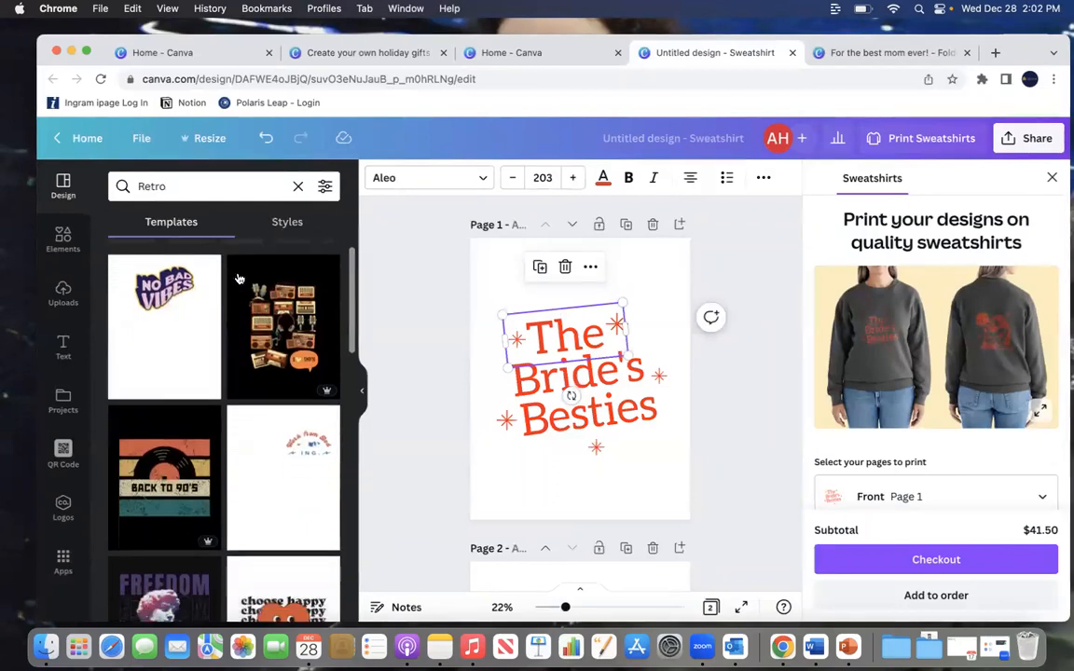
scroll(239, 278, down, 8)
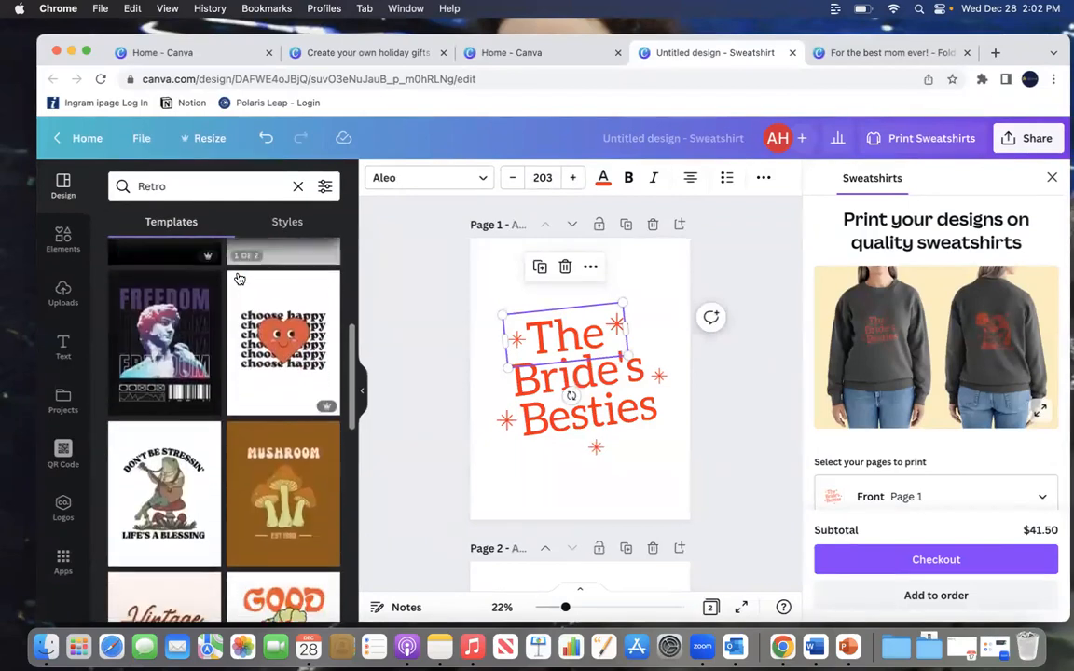
scroll(238, 278, down, 5)
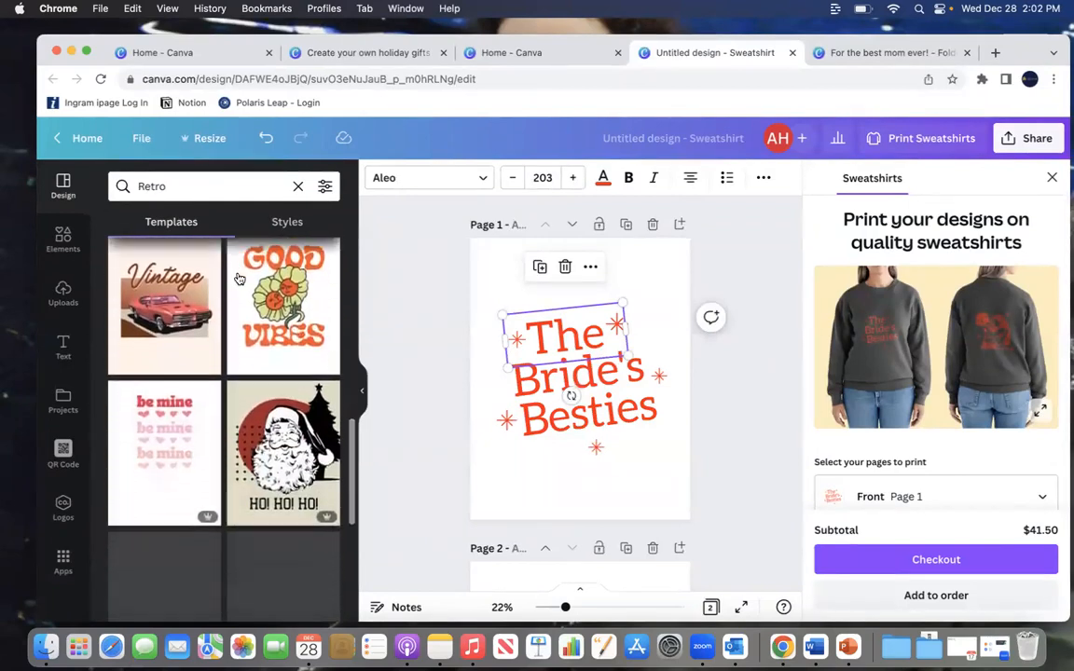
scroll(238, 278, down, 5)
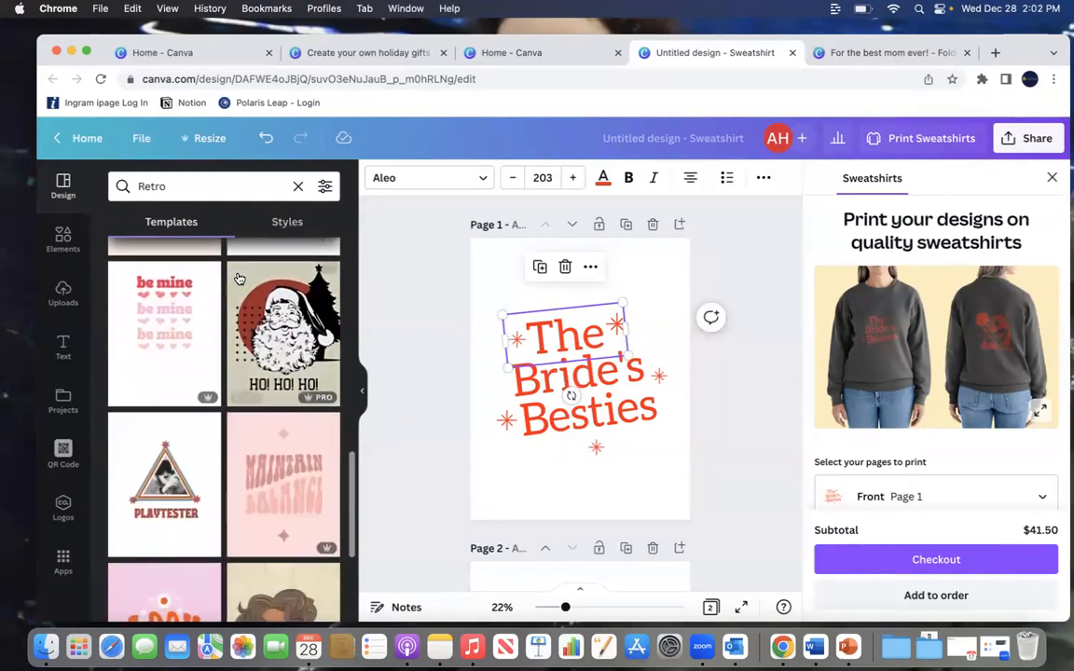
scroll(239, 278, down, 1)
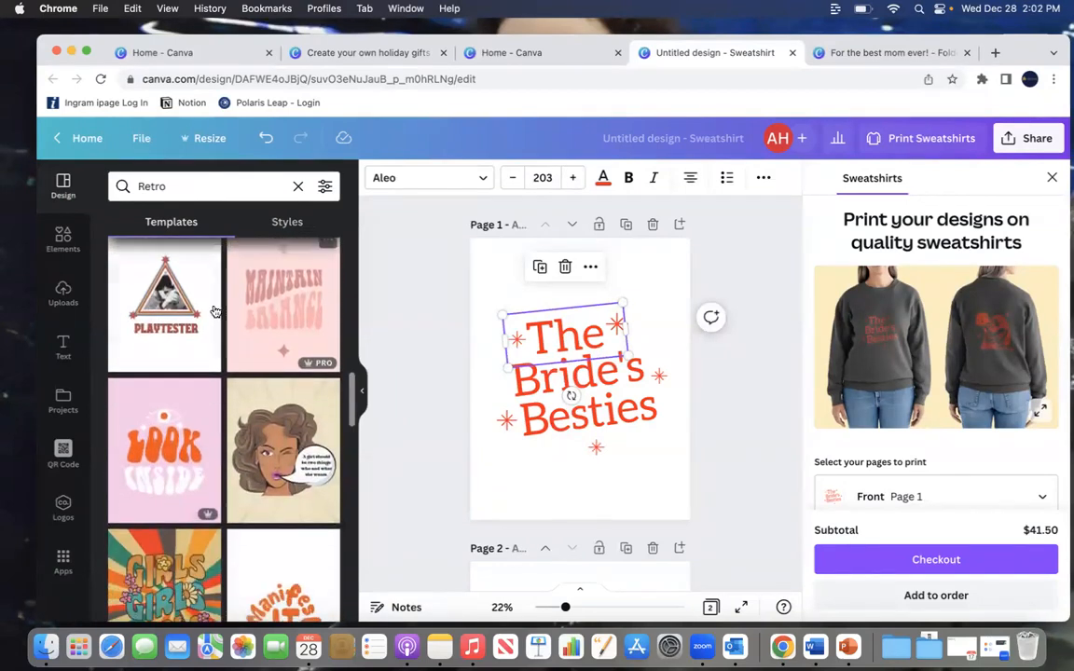
Step: Apply the retro "Look Inside" template to the design and delete the second page
click(164, 448)
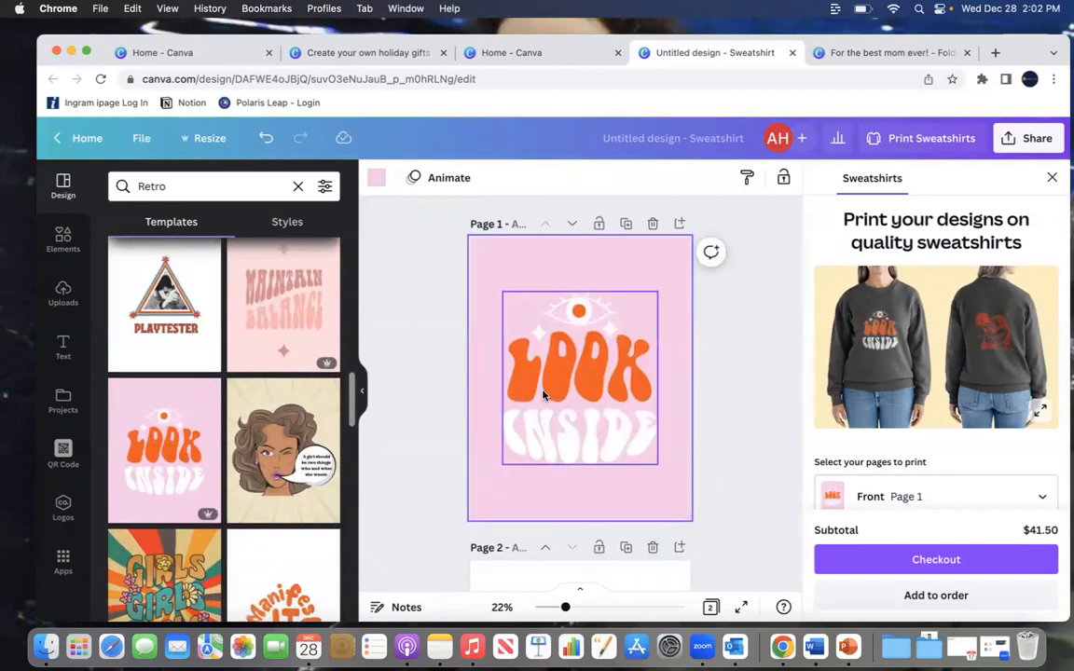
scroll(578, 373, down, 3)
click(654, 297)
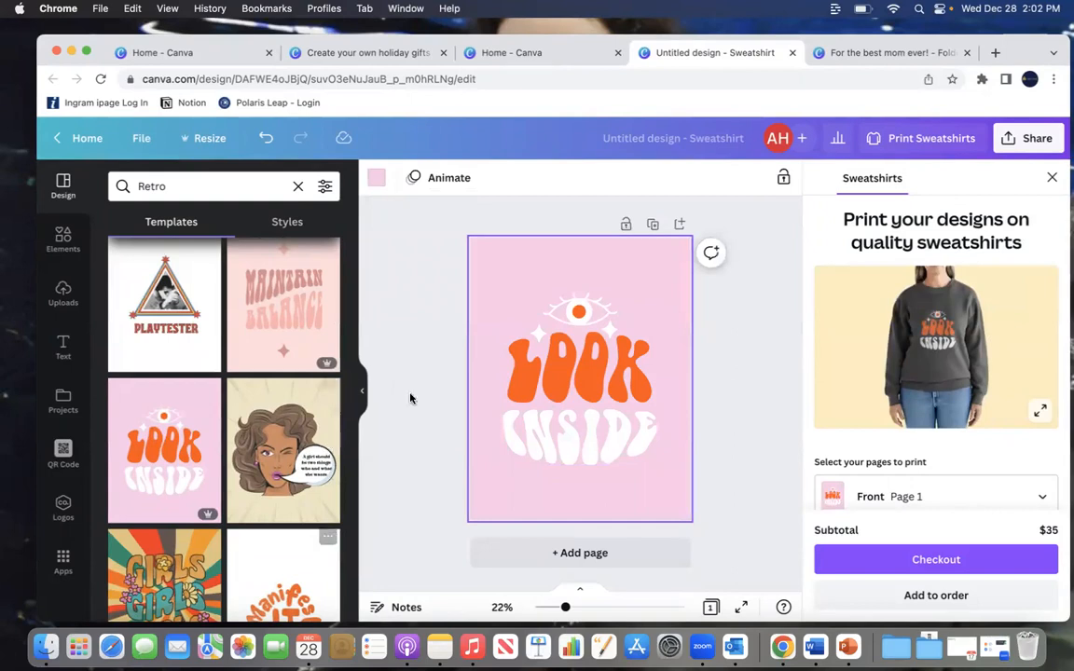
Step: Search elements for "heart" and add the outlined heart graphic, moving it to the page's upper right corner
click(64, 238)
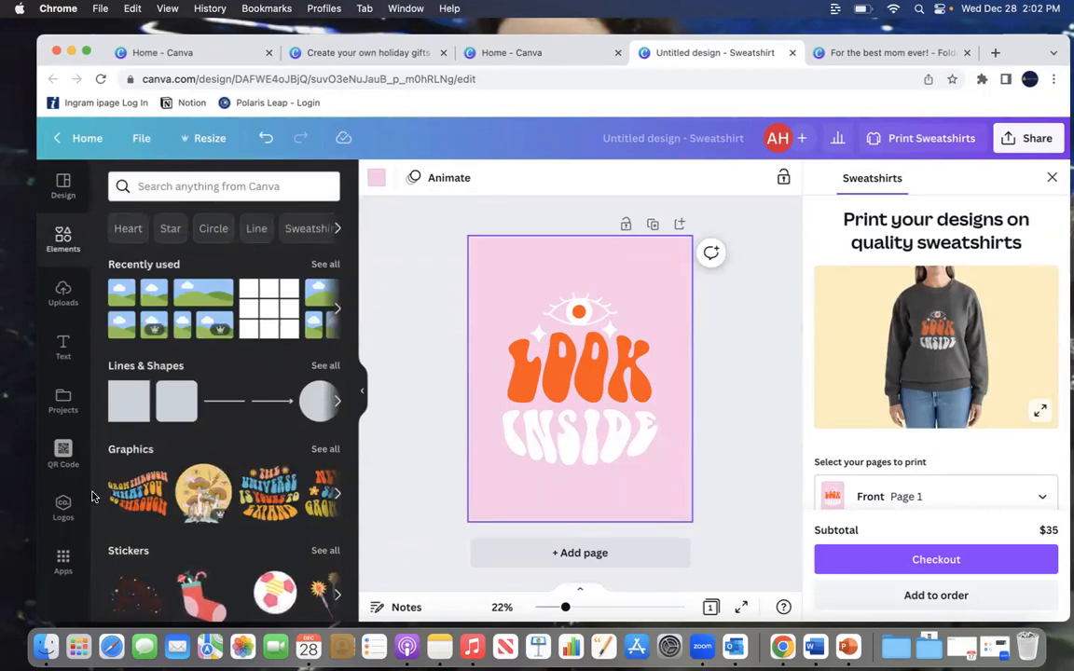
scroll(205, 527, down, 5)
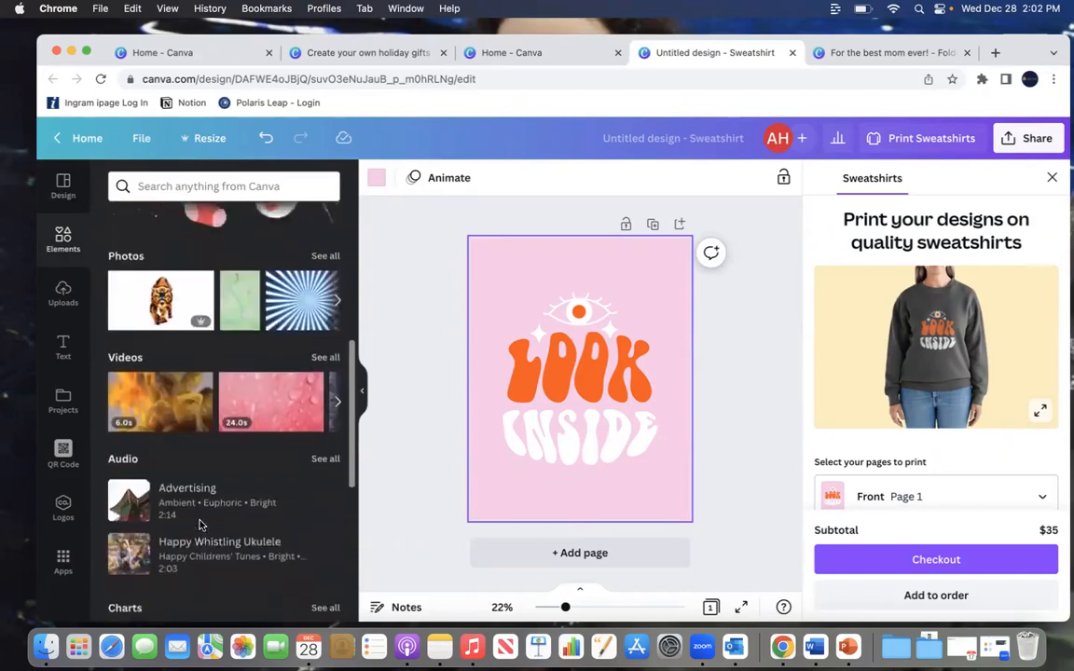
scroll(201, 527, down, 5)
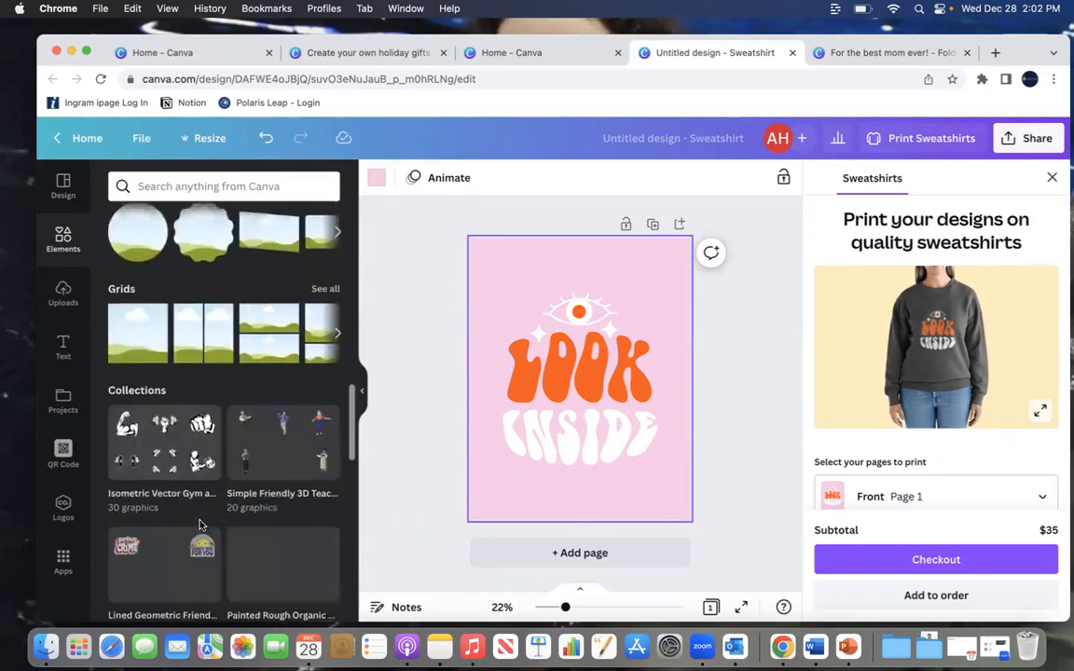
scroll(201, 527, up, 8)
scroll(201, 527, up, 5)
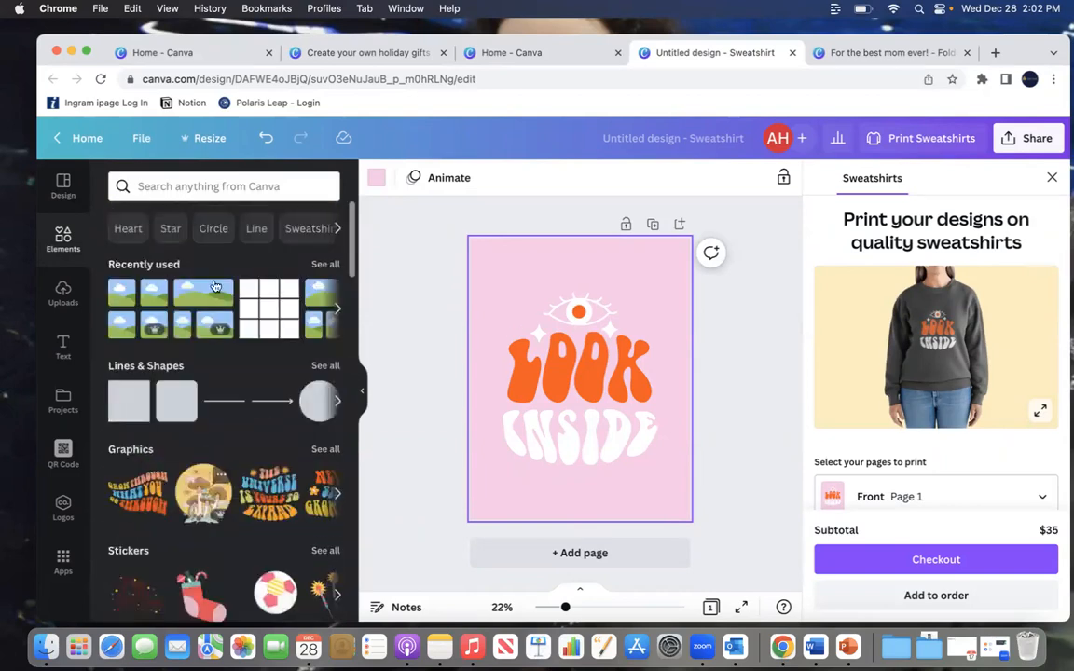
click(204, 179)
text(heart)
key(Return)
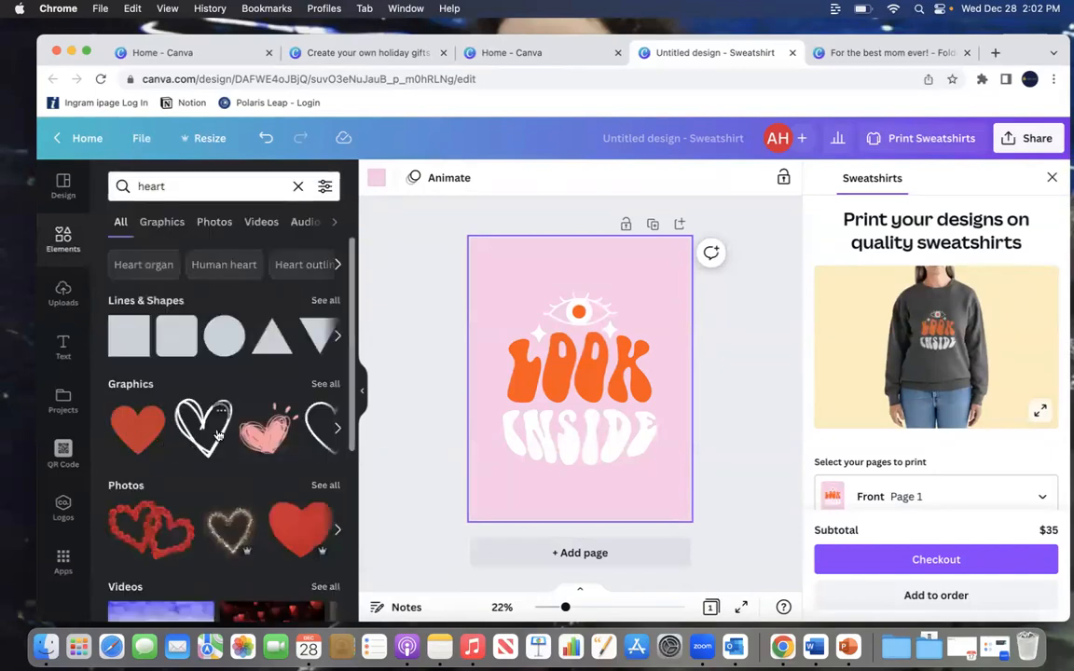
click(192, 430)
drag(591, 377, 652, 287)
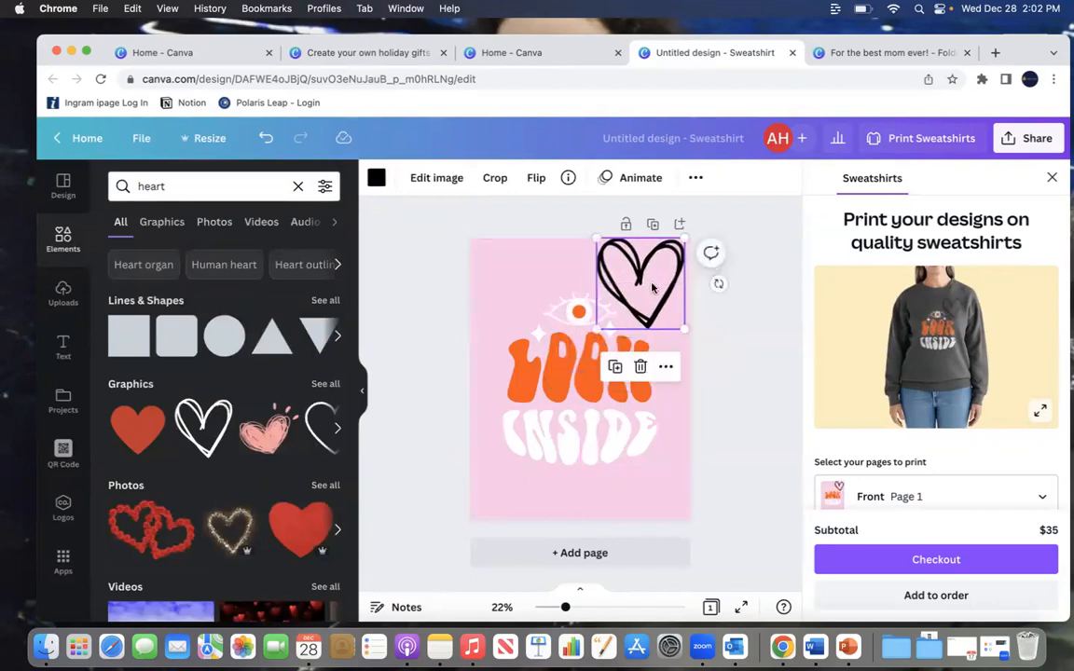
Step: Recolor the heart outline to yellow from the Corporate March palette
click(376, 180)
click(207, 508)
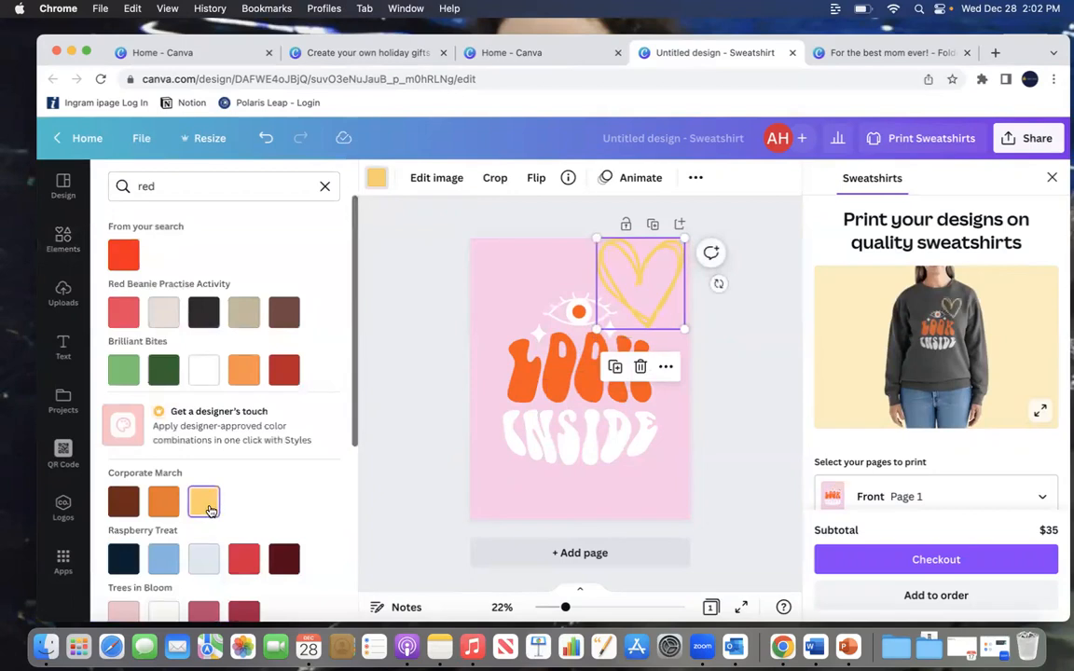
click(745, 312)
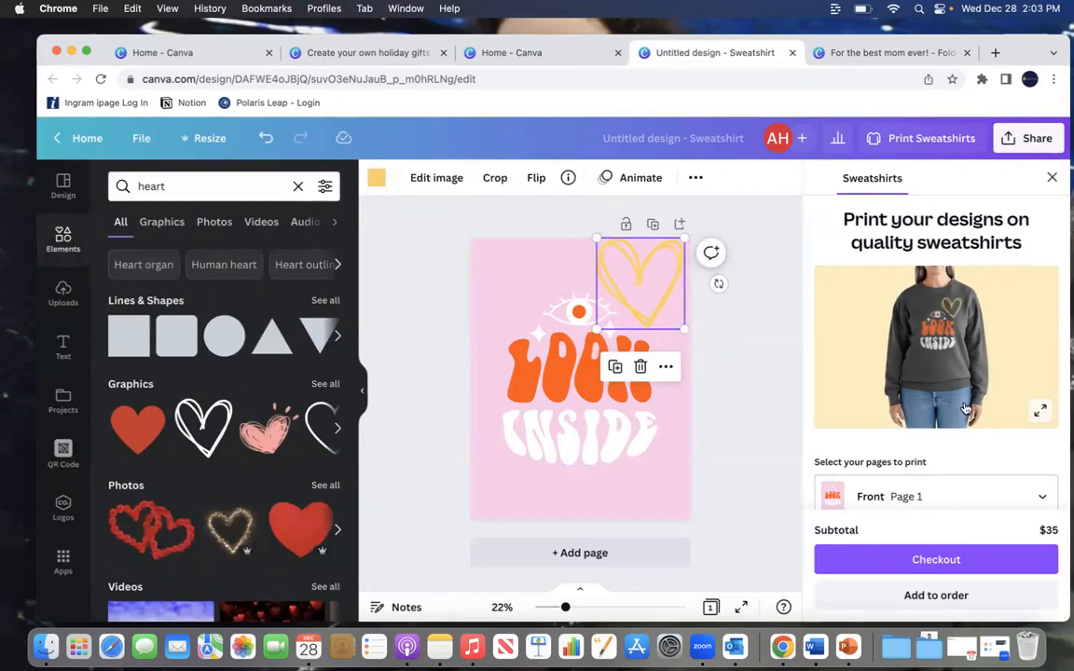
Step: Review the sweatshirt size, quantity and price options in the print panel
scroll(966, 409, down, 5)
scroll(966, 408, up, 6)
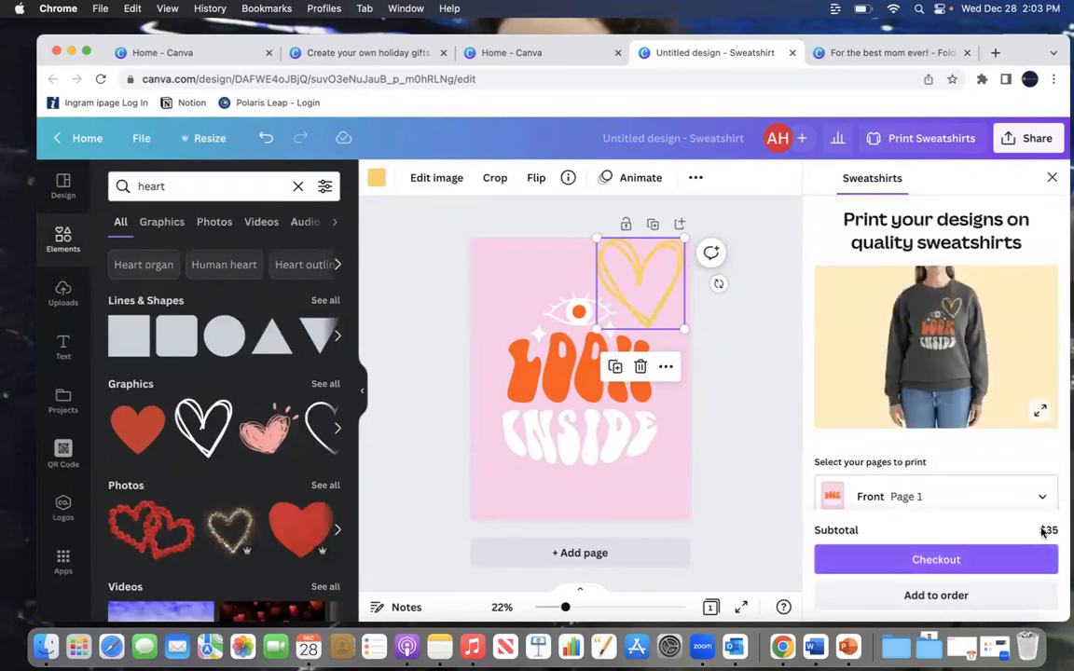
scroll(1042, 466, down, 3)
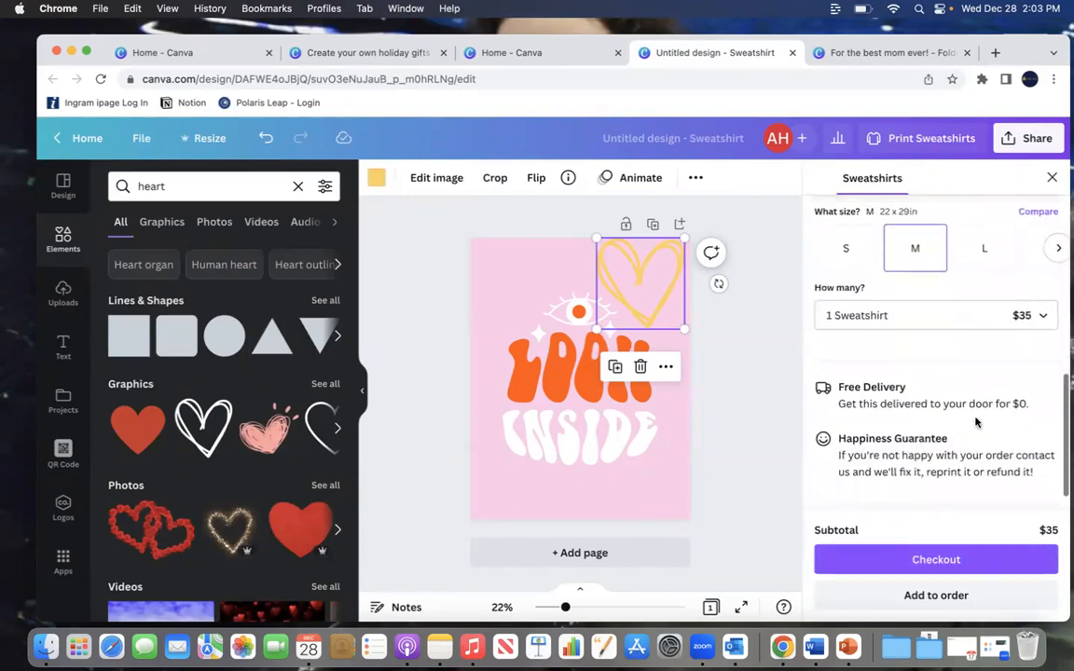
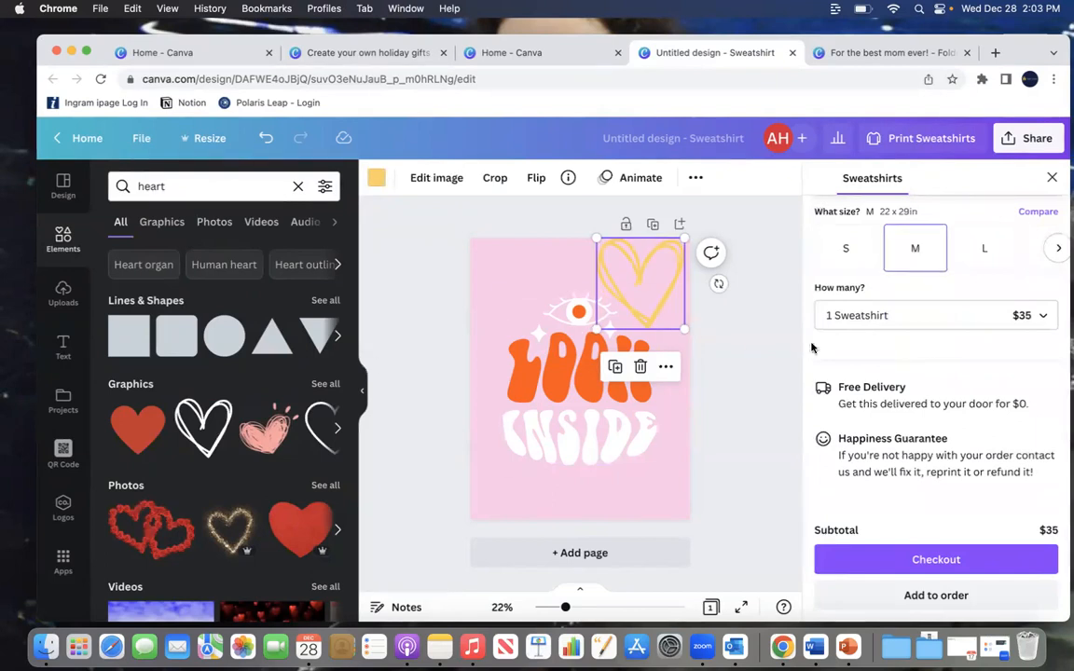
click(1052, 177)
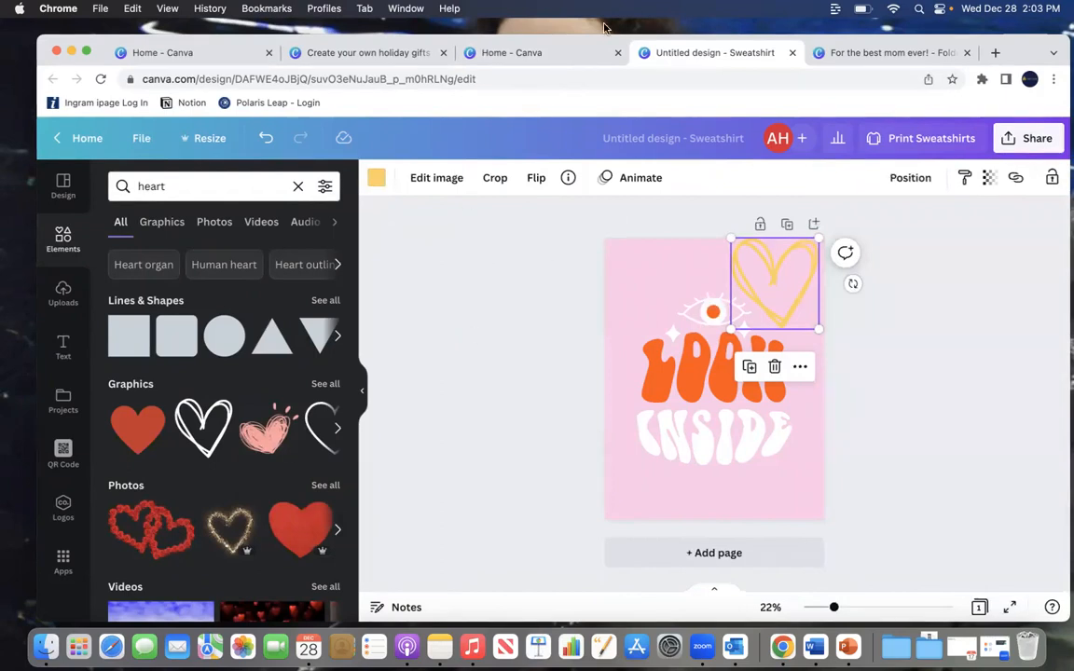
click(528, 53)
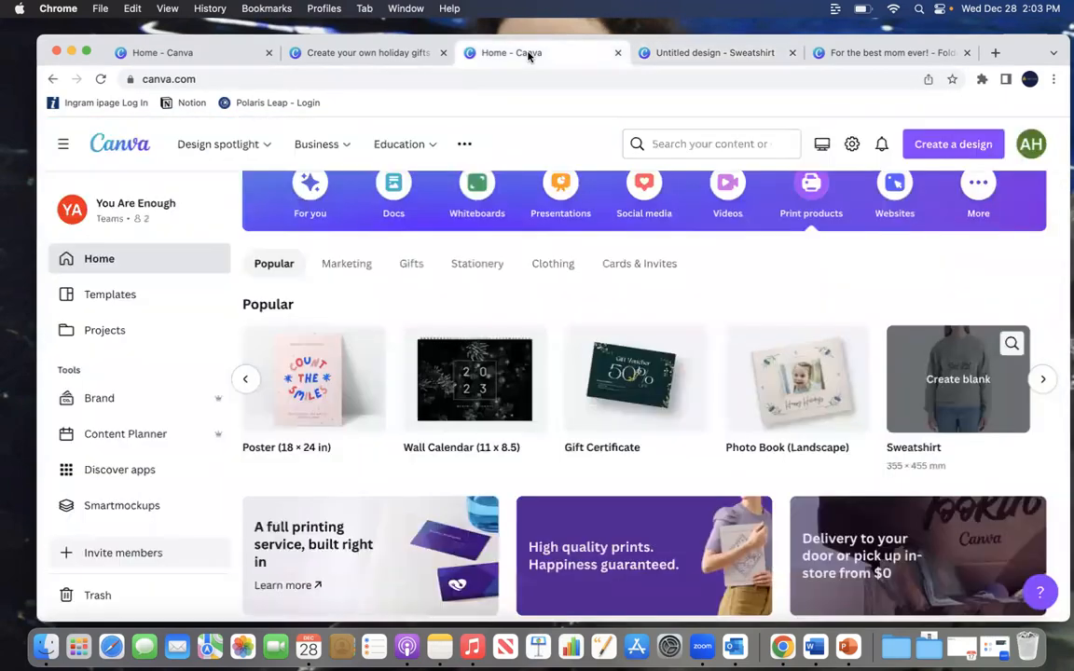
click(951, 145)
text(mi)
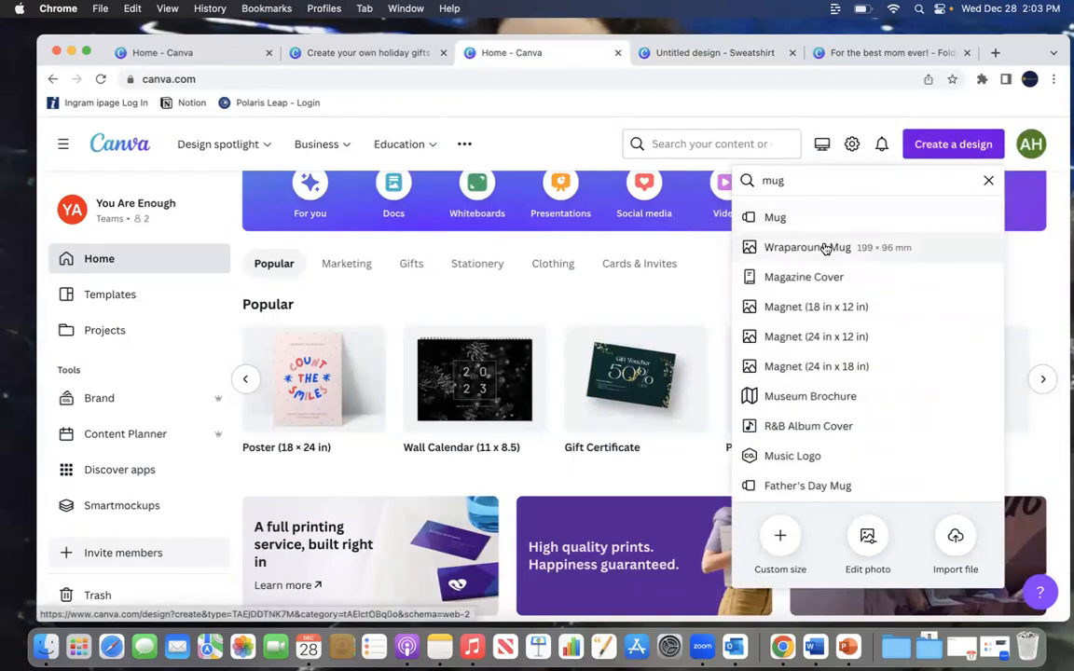
click(826, 248)
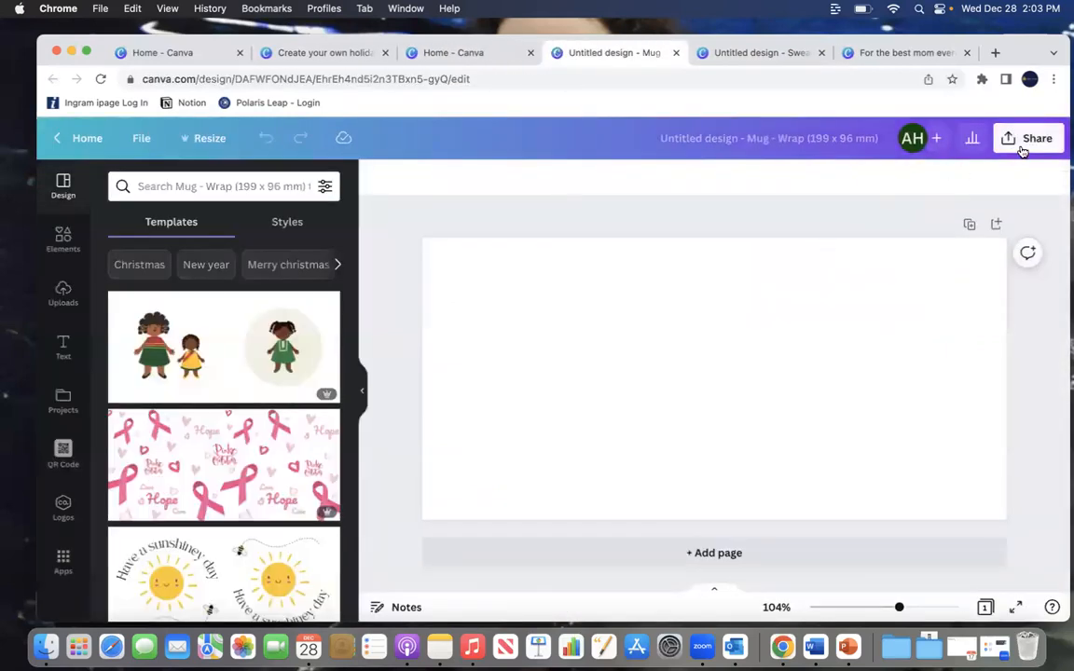
click(1023, 147)
scroll(839, 479, down, 2)
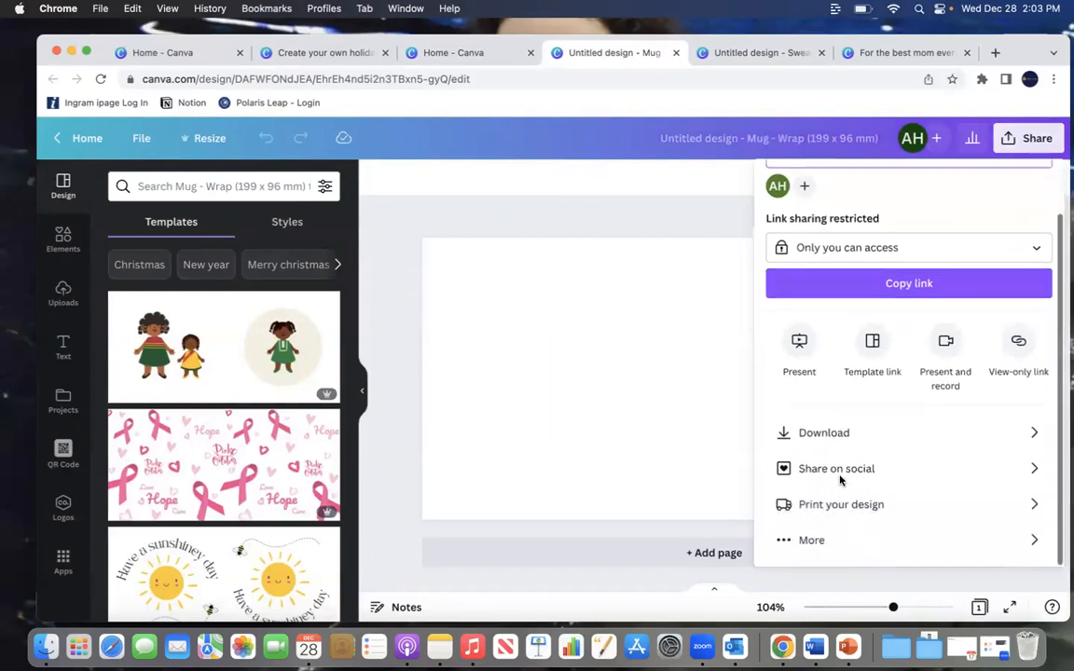
click(834, 503)
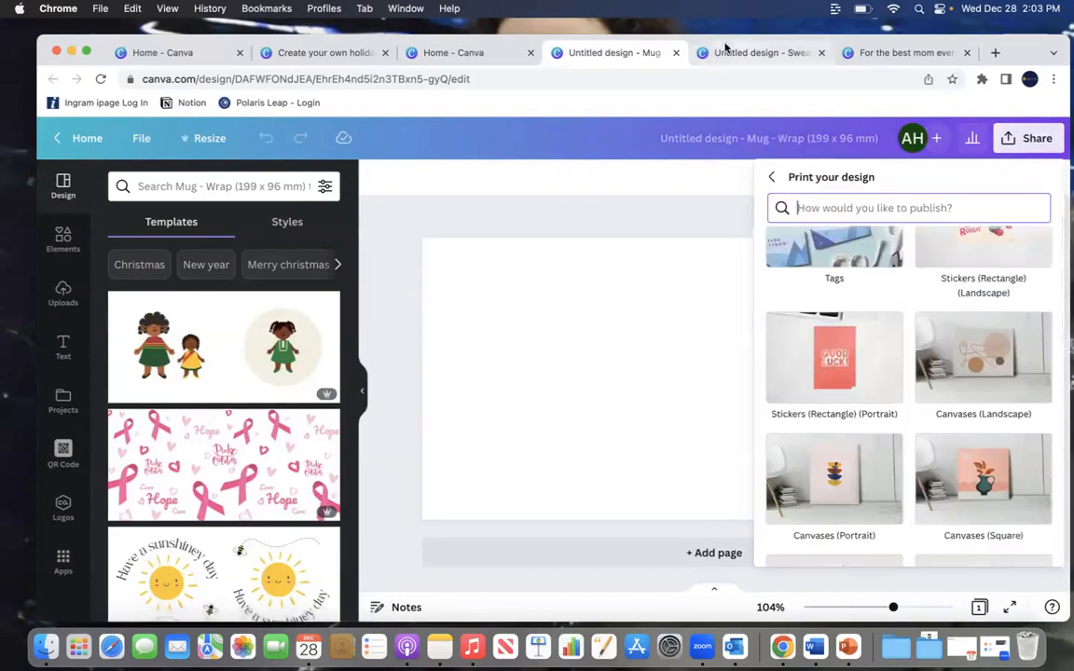
click(676, 53)
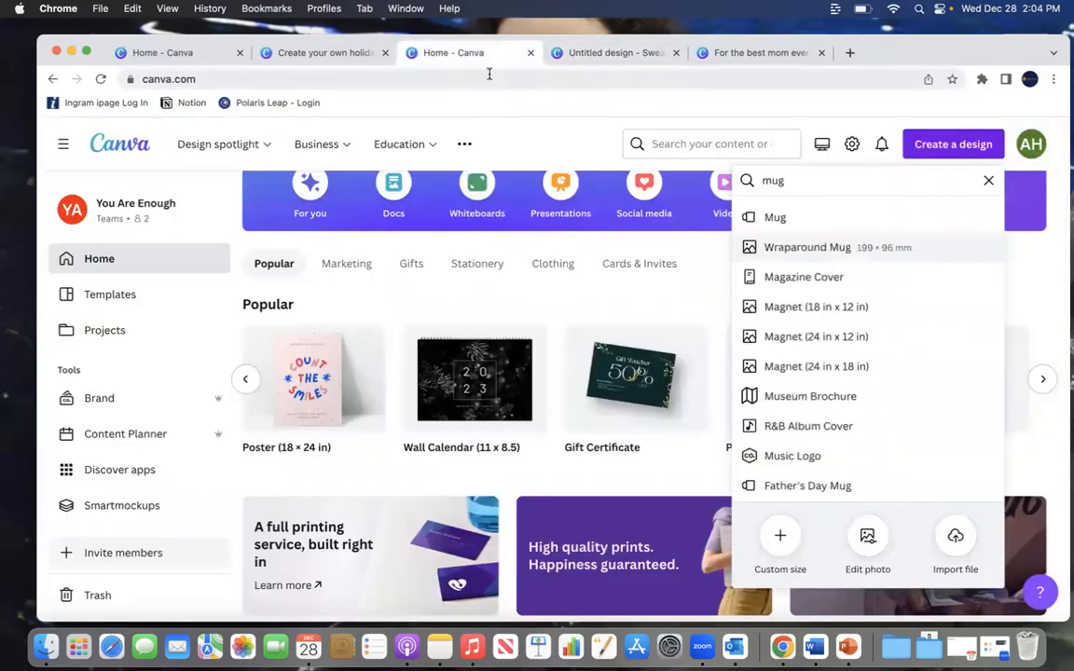
Step: Create a new Mug design and delete the pug graphic from the middle of its template
click(781, 219)
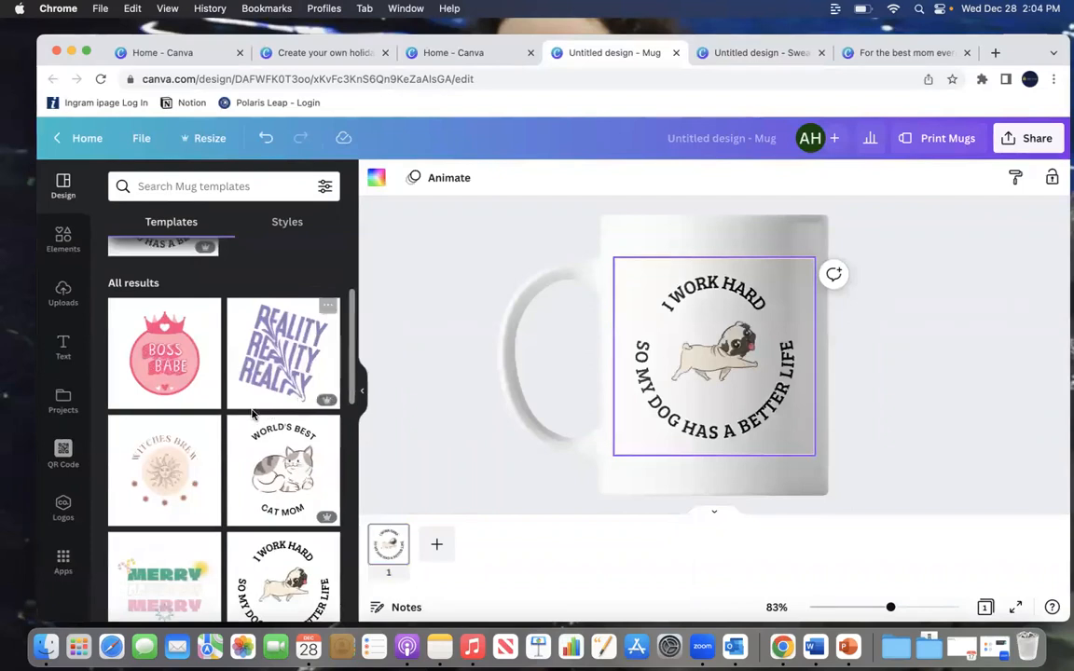
click(712, 355)
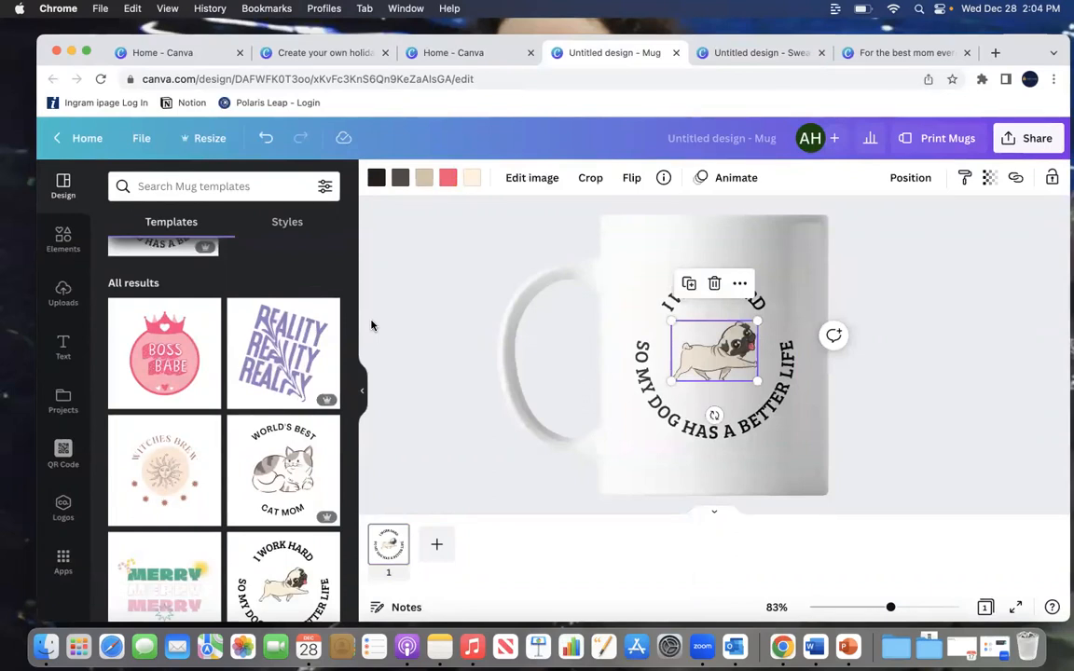
key(BackSpace)
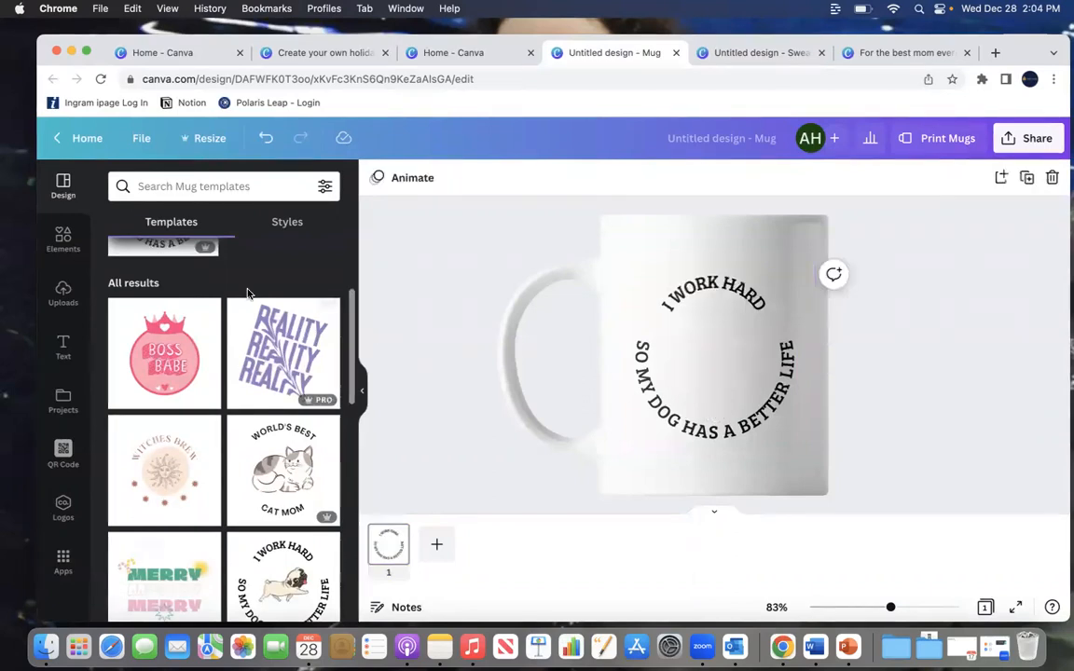
Step: Search graphics for "golden retriever puppy" and add the running puppy, centering it inside the circular text and enlarging it slightly
click(58, 239)
click(167, 190)
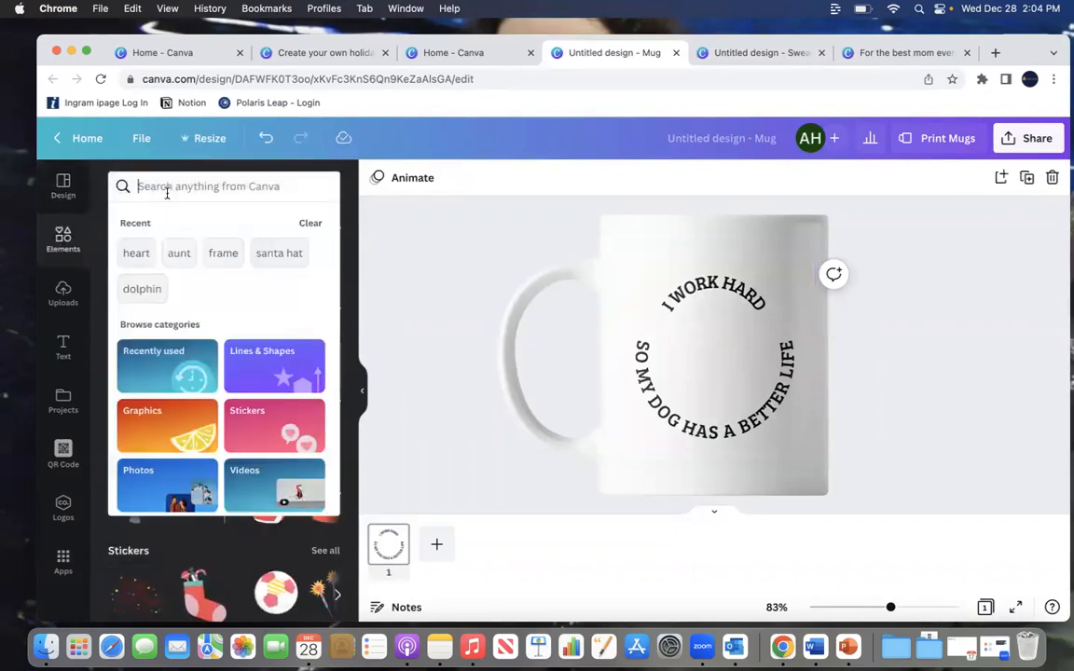
text(dog)
key(BackSpace)
key(BackSpace)
key(BackSpace)
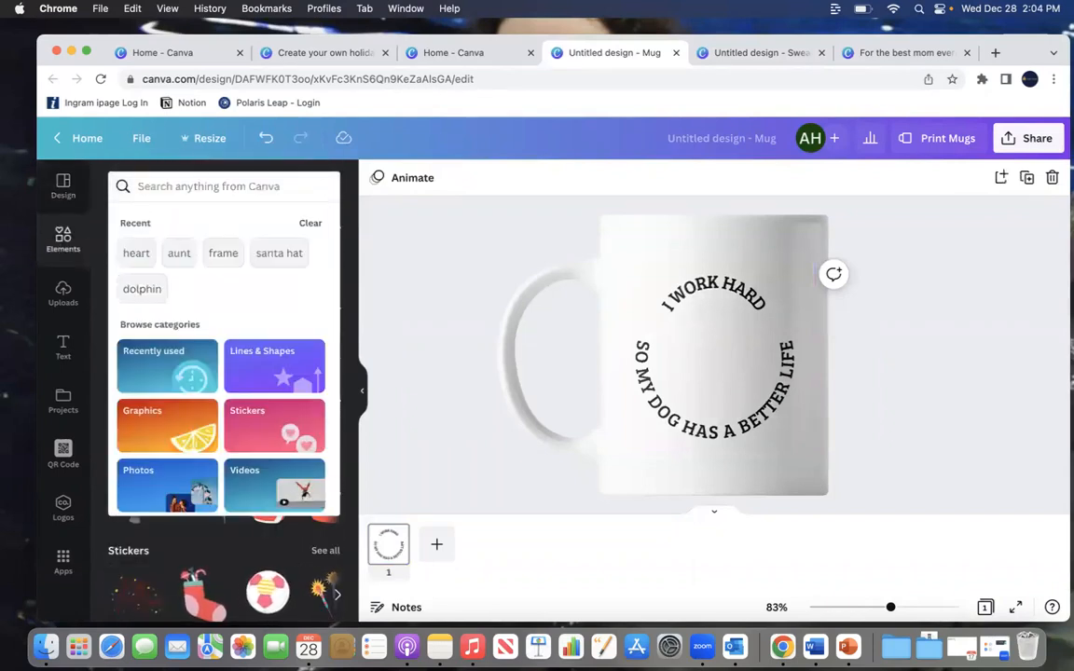
text(golden ret)
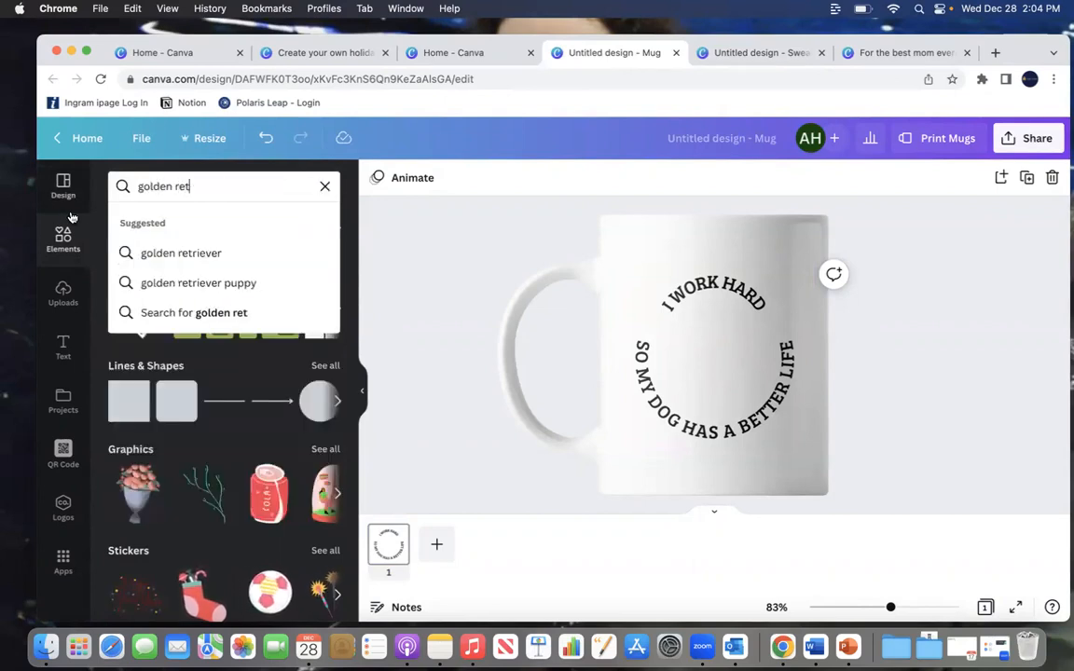
click(207, 282)
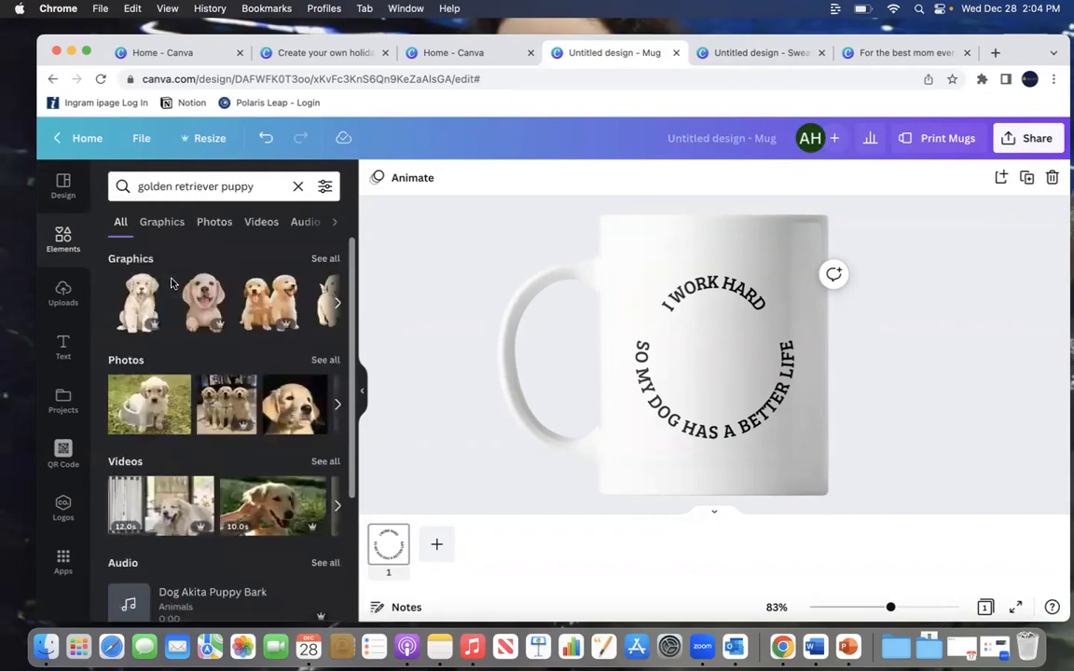
click(325, 259)
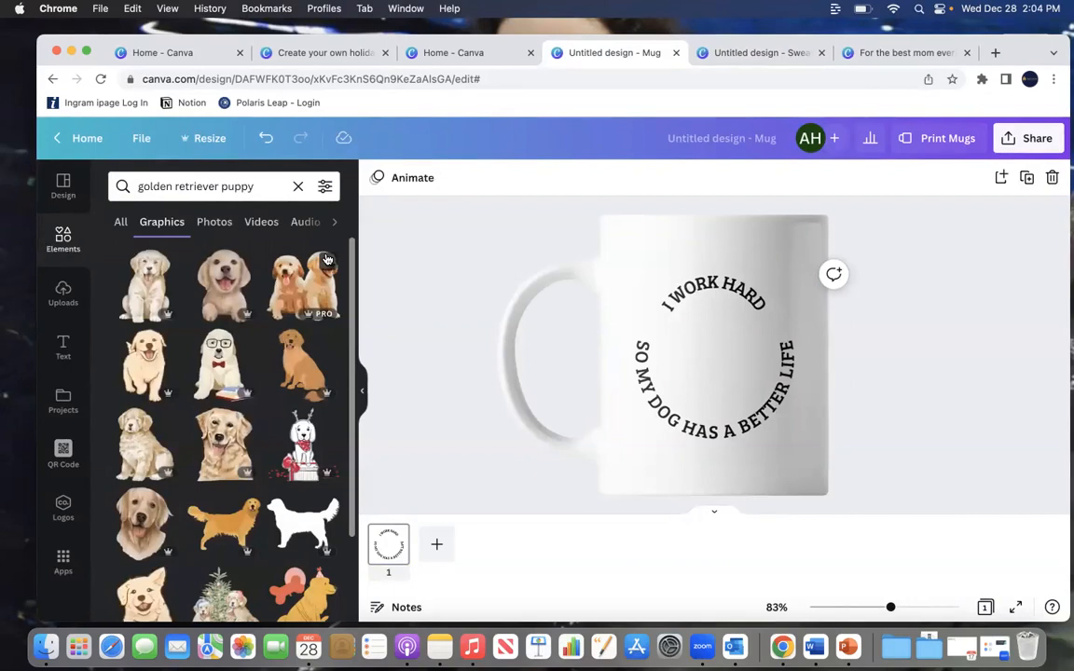
click(145, 371)
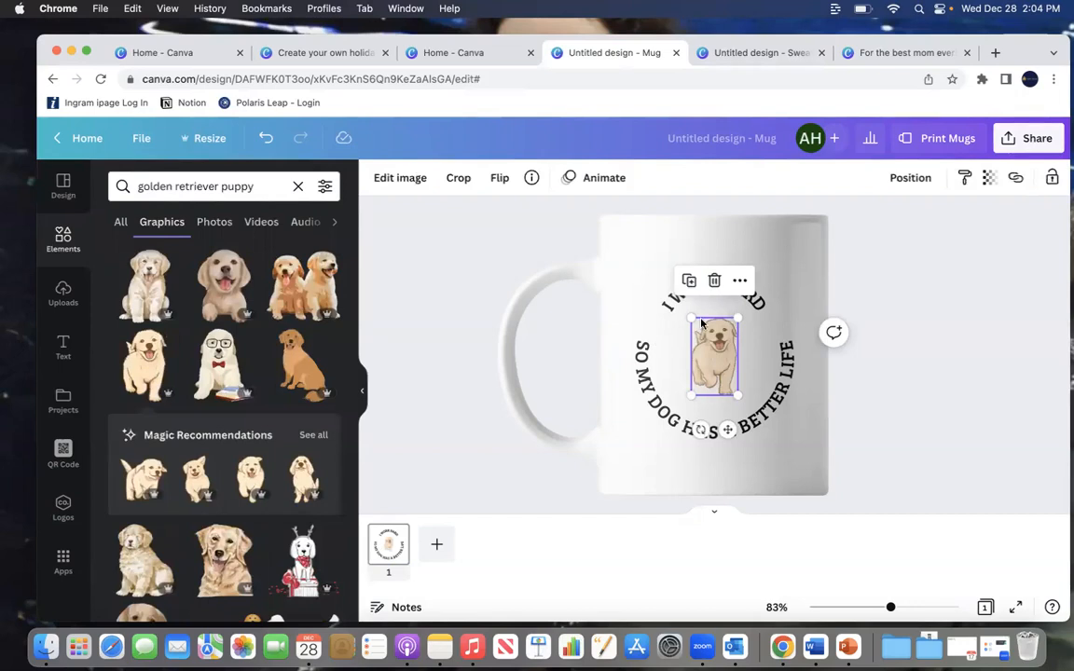
drag(690, 317, 686, 311)
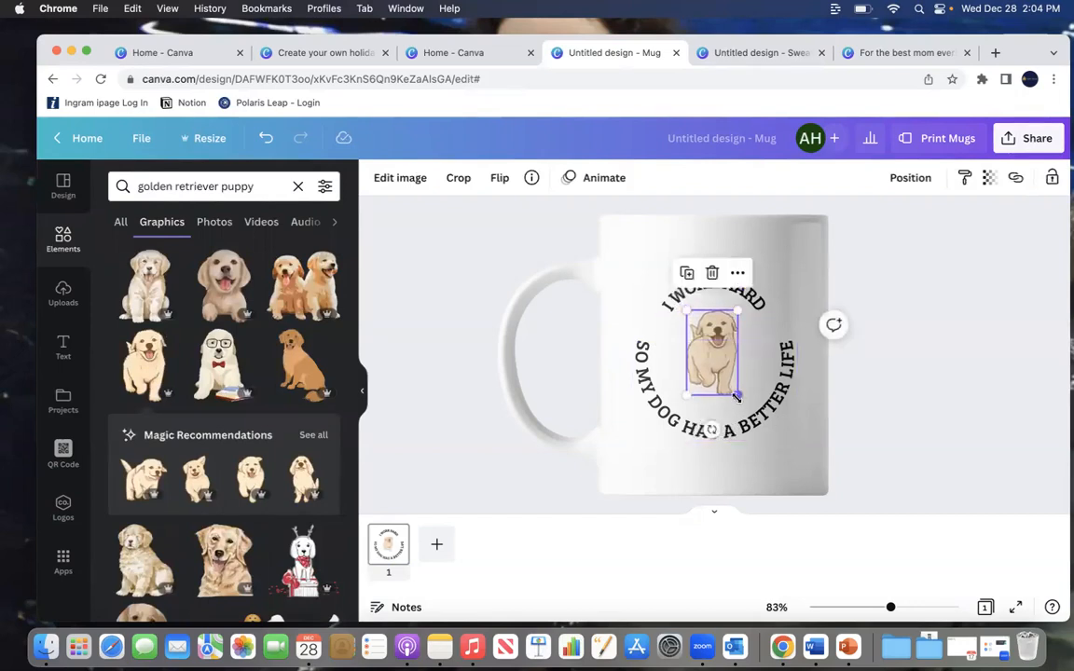
drag(738, 397, 741, 404)
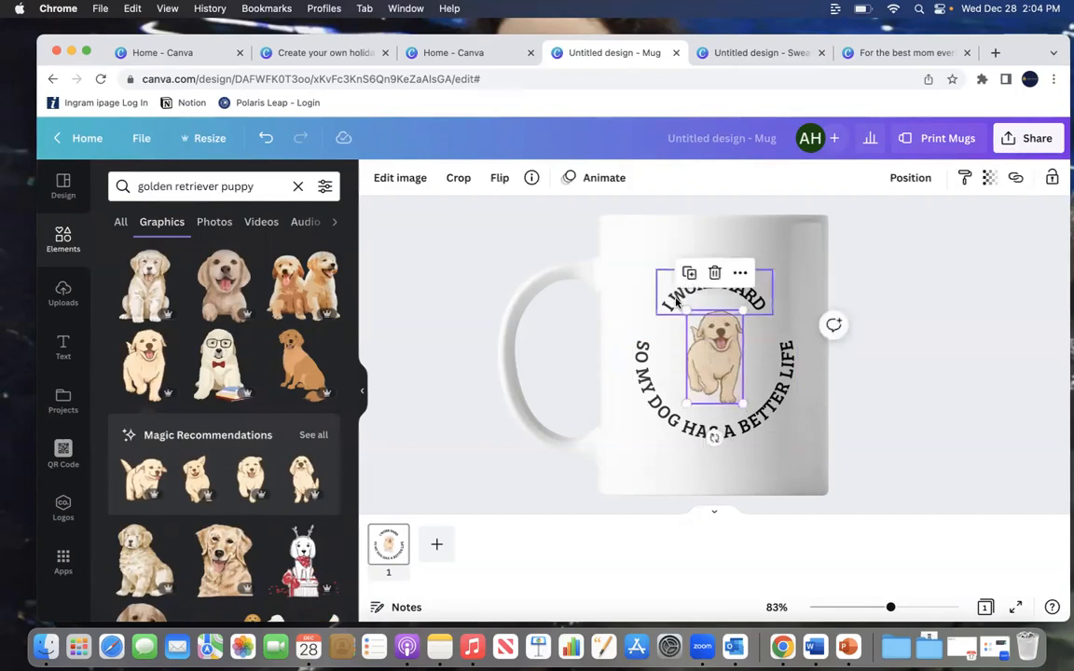
Step: Change the font of all mug text to Anton across the design
click(675, 300)
click(436, 180)
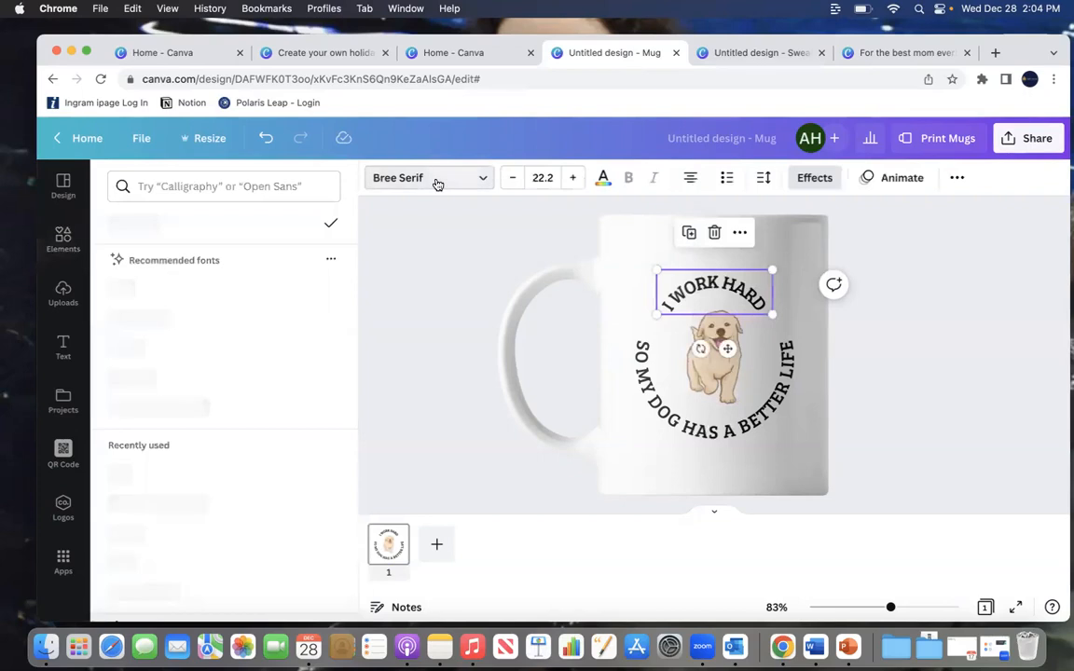
click(148, 291)
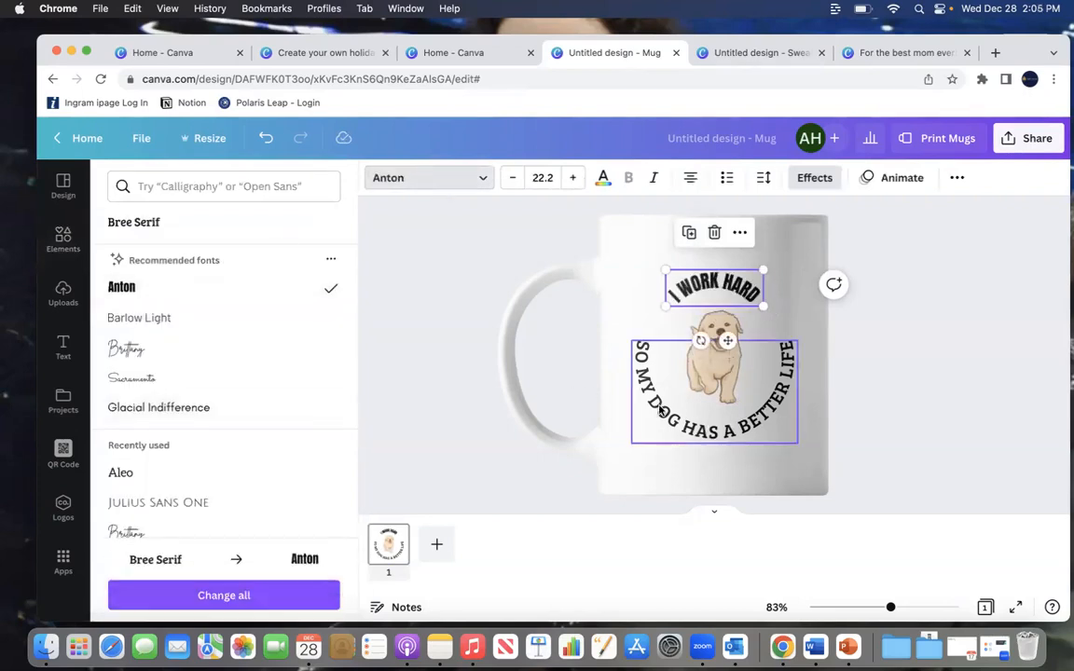
click(225, 597)
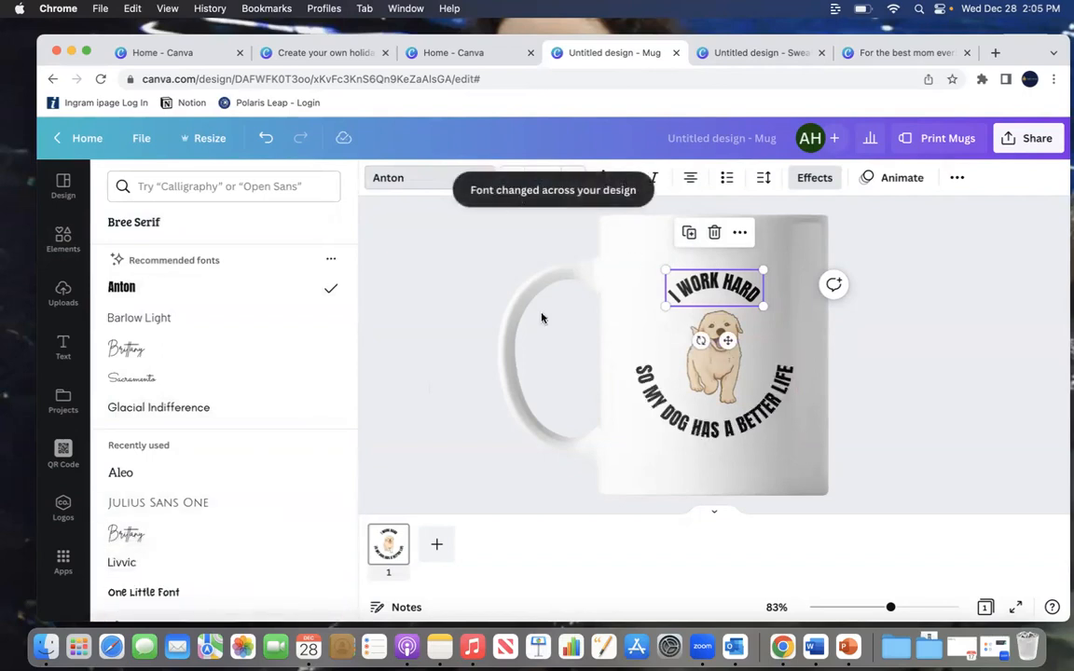
click(458, 346)
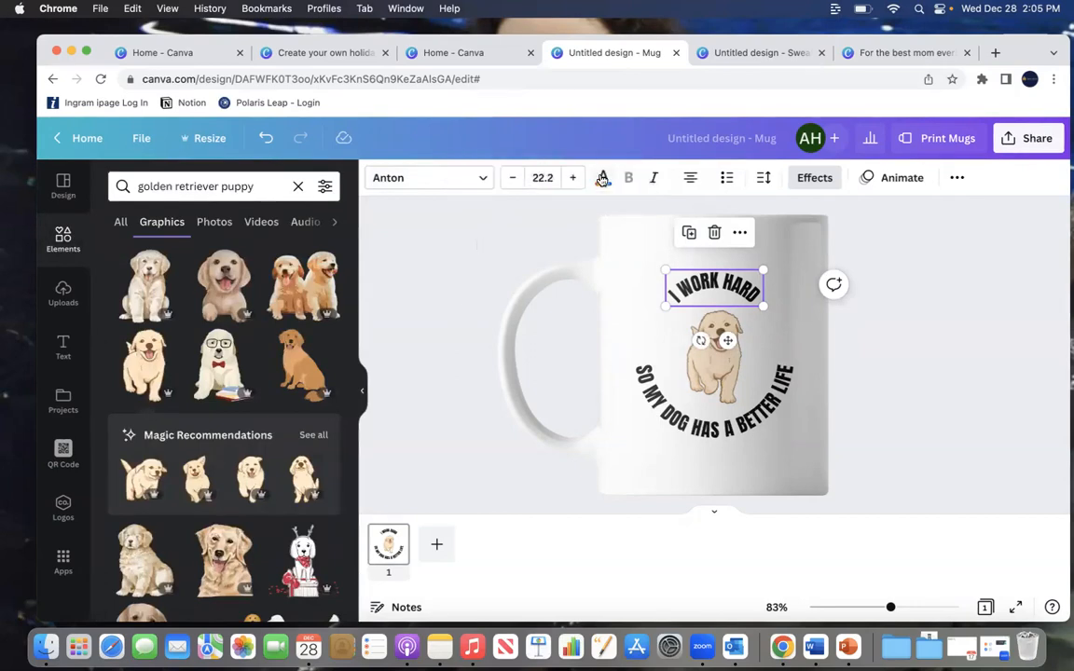
Step: Recolor all the mug text to Cobalt blue #004aad
click(603, 178)
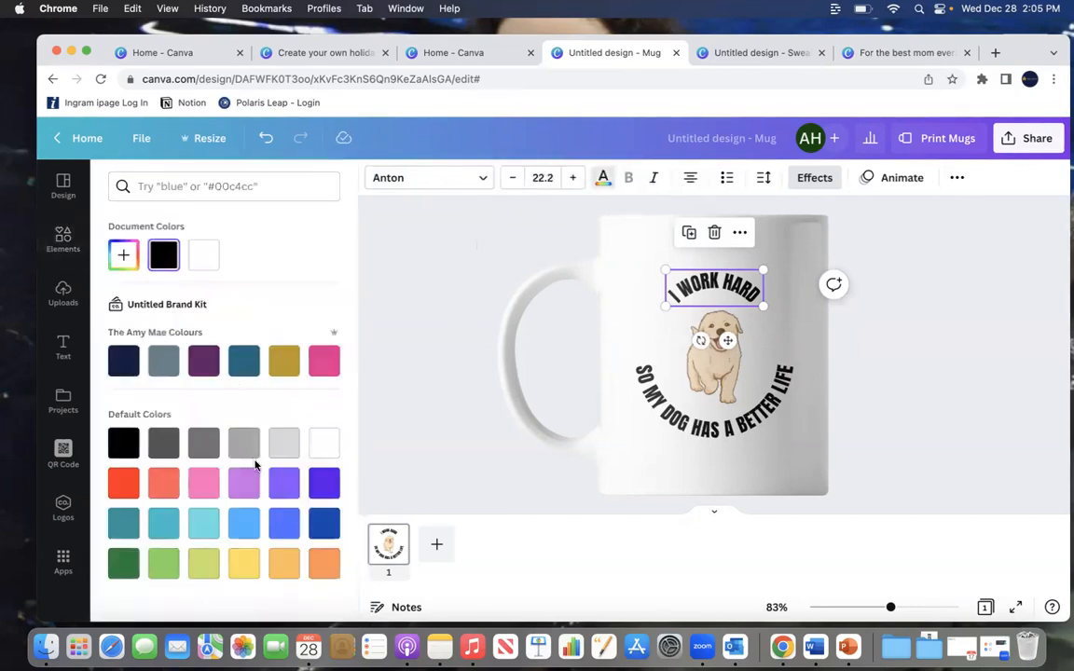
click(327, 531)
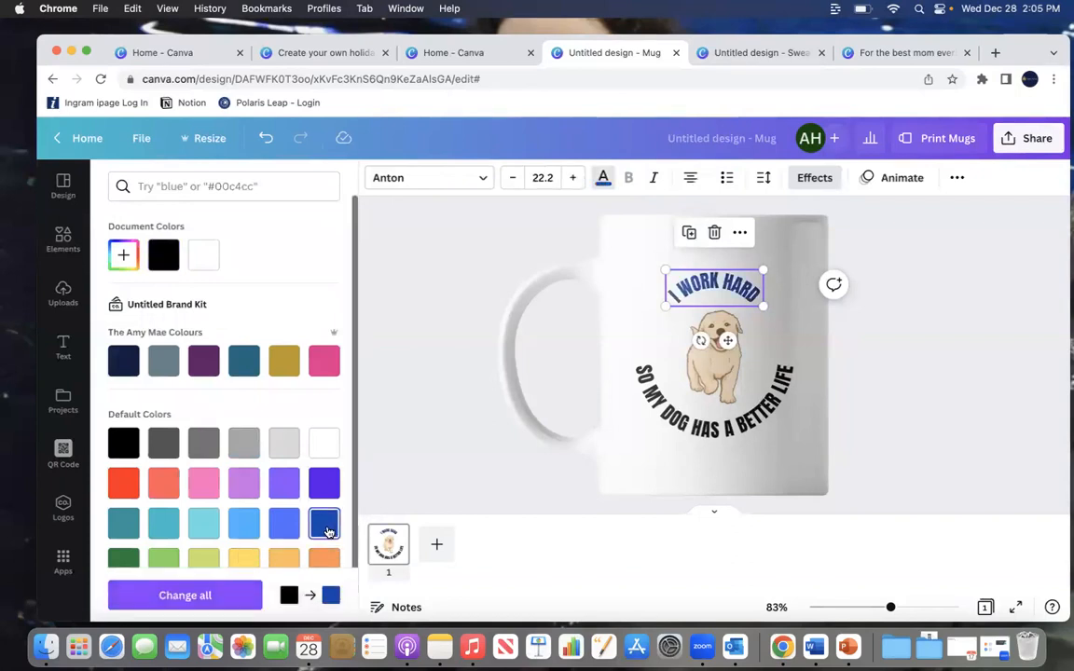
click(204, 595)
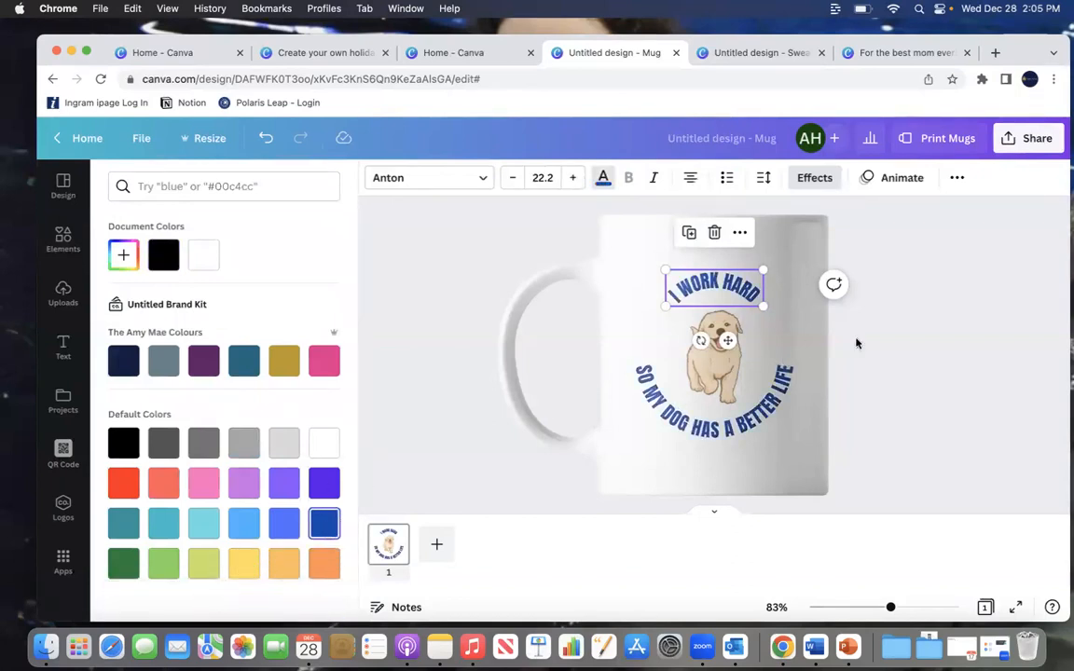
key(Escape)
click(901, 354)
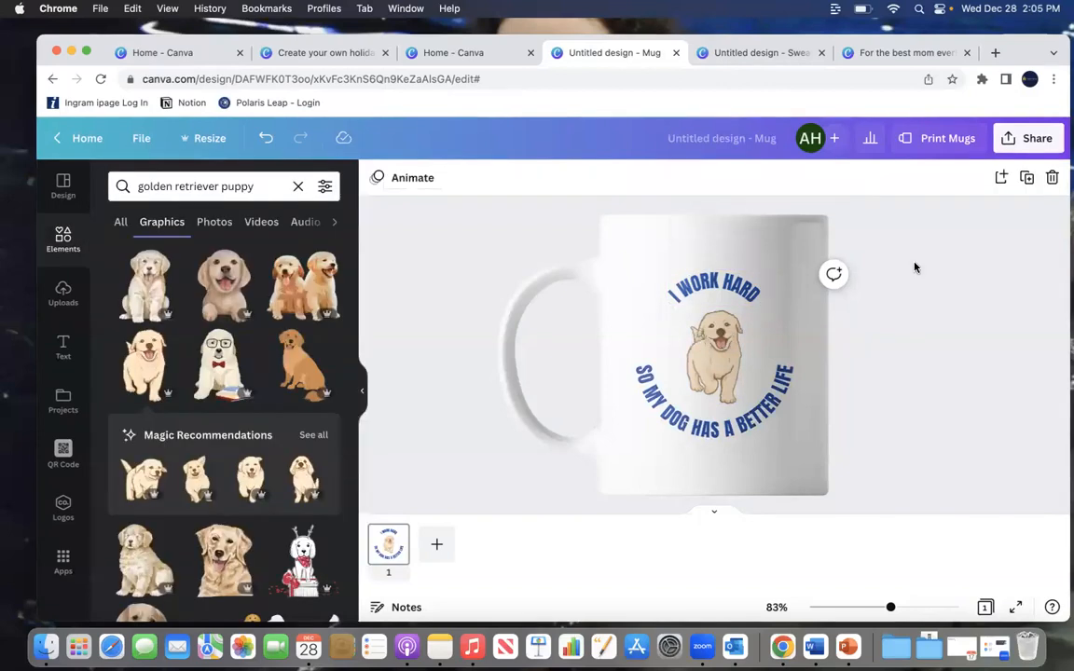
Step: Review the mug print options and quantity pricing, then close the print panel
click(924, 139)
scroll(900, 377, down, 5)
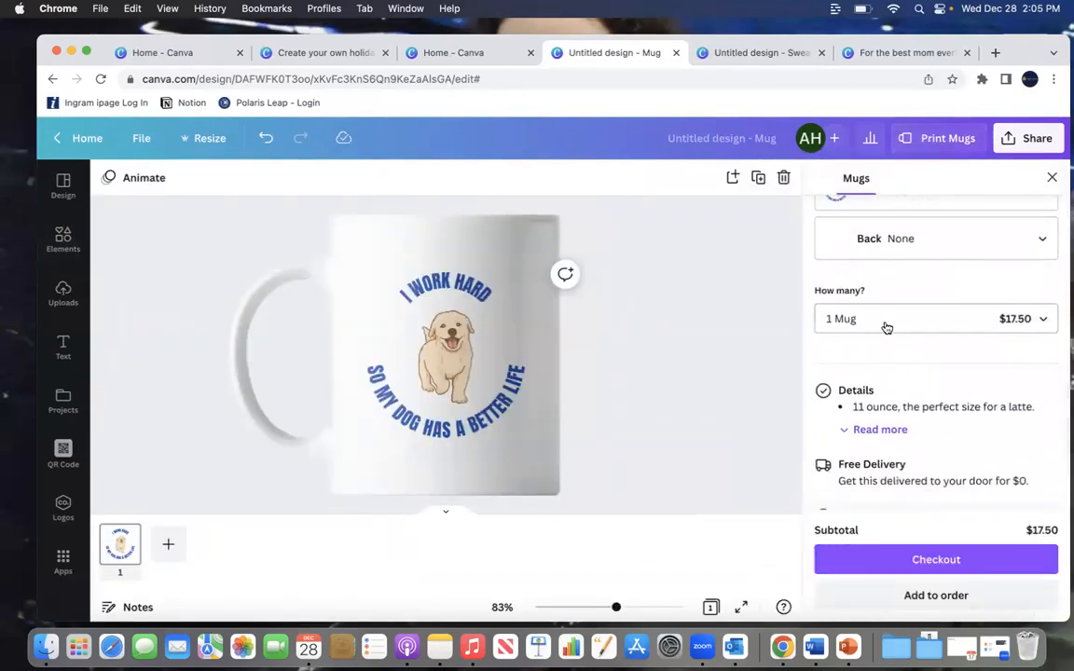
click(884, 324)
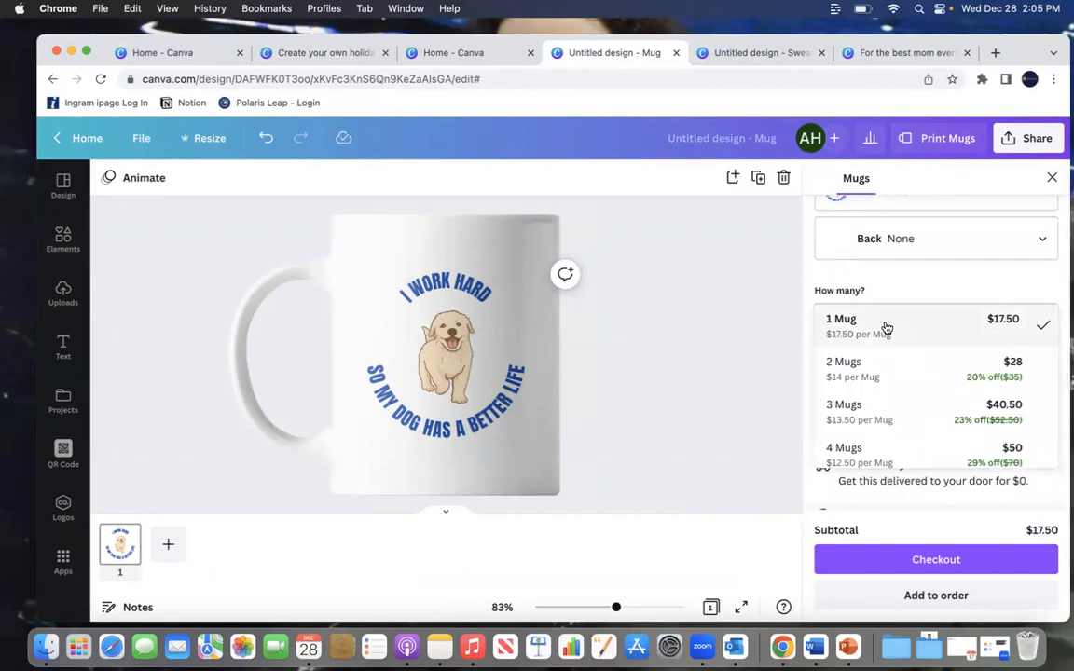
click(888, 373)
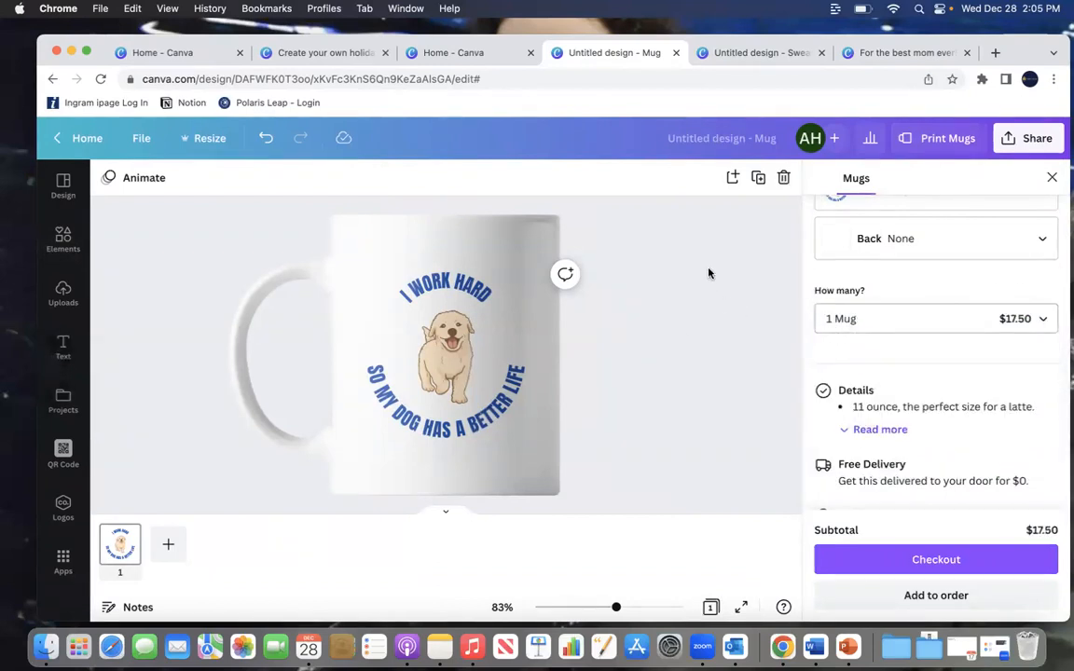
click(1052, 178)
Step: Delete both curved text lines from the mug, leaving only the puppy
click(552, 292)
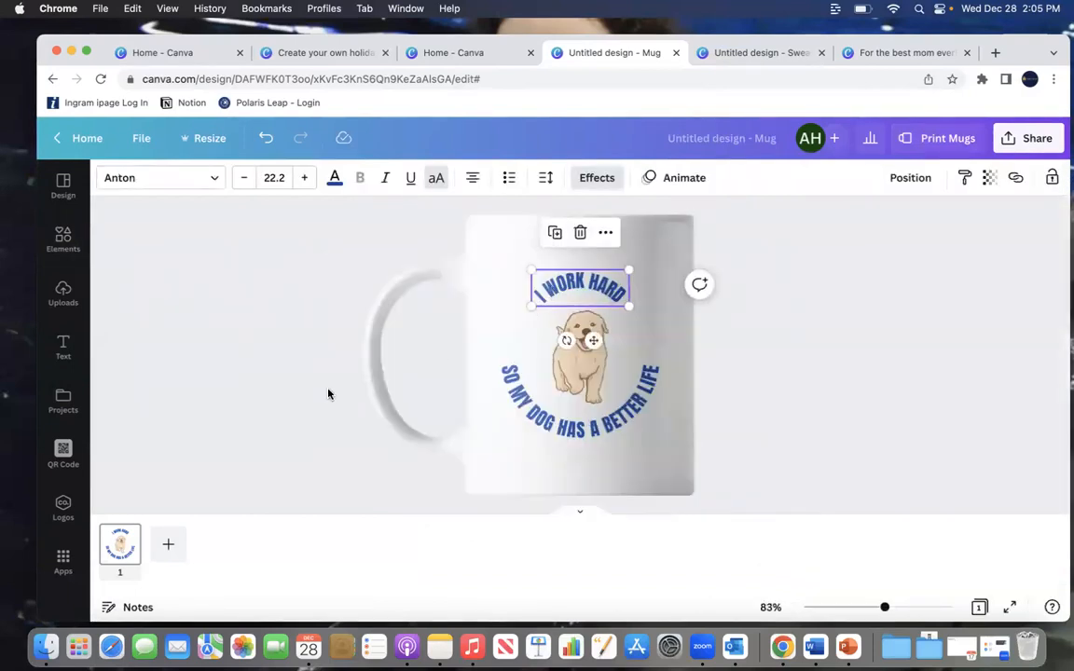
key(Delete)
click(580, 415)
key(Delete)
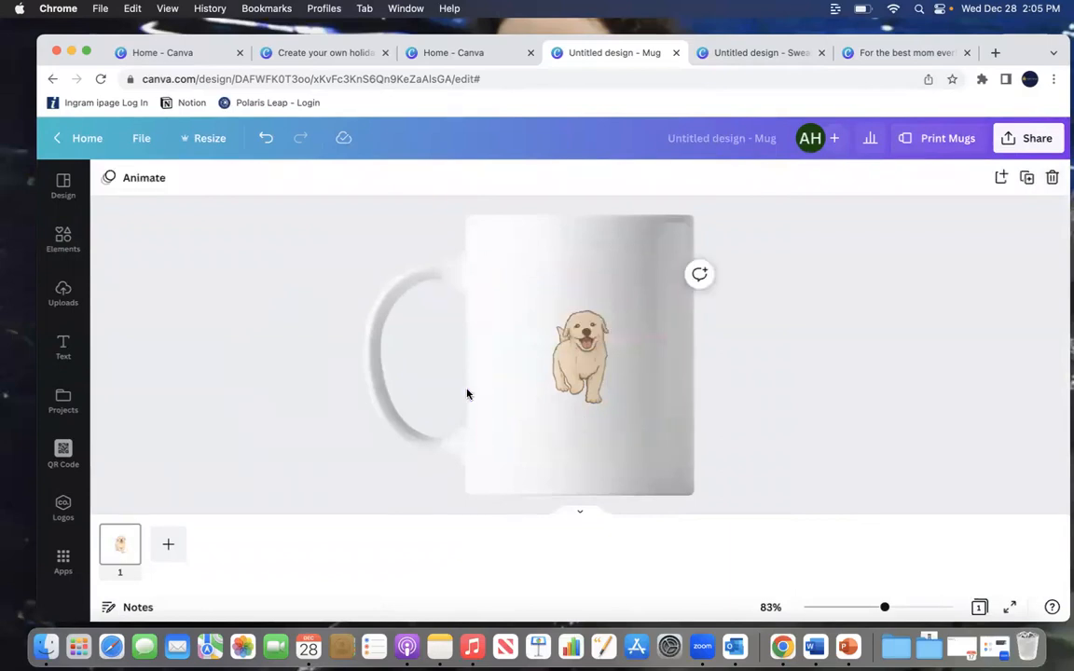
Step: Add a text box above the puppy on the mug reading "Proud Dog Mom"
click(58, 349)
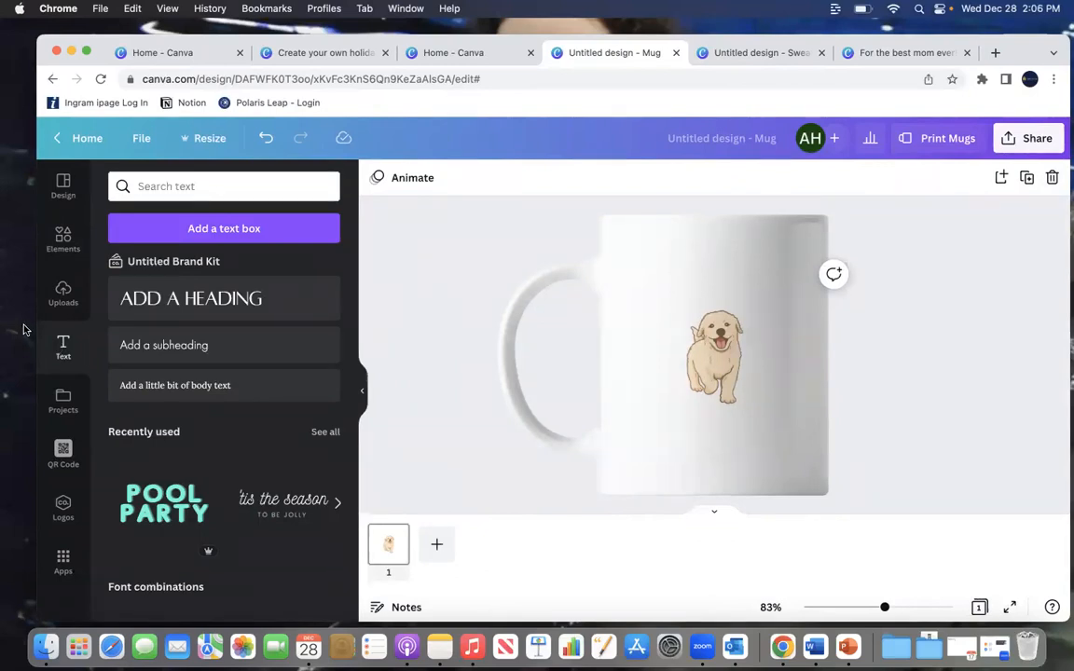
click(193, 229)
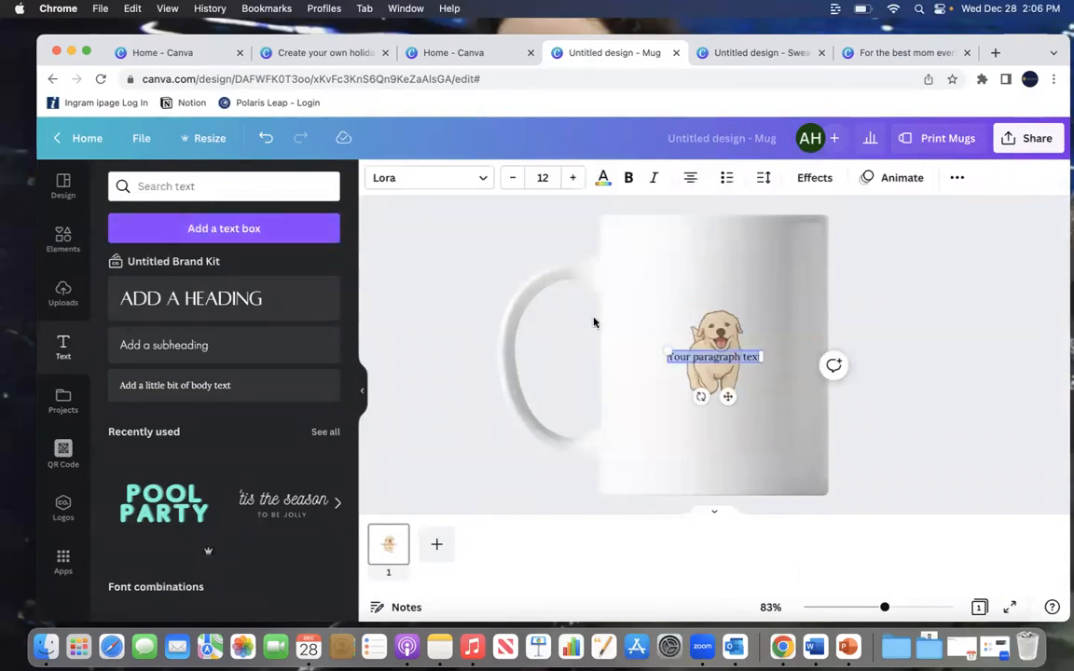
drag(726, 401, 723, 315)
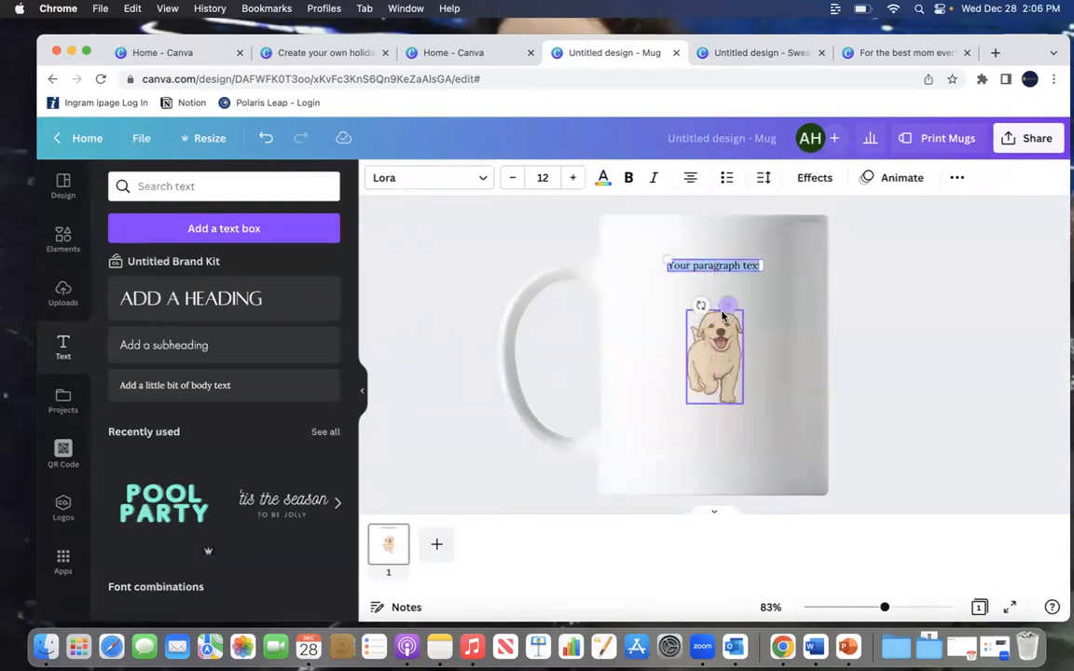
text(Prou)
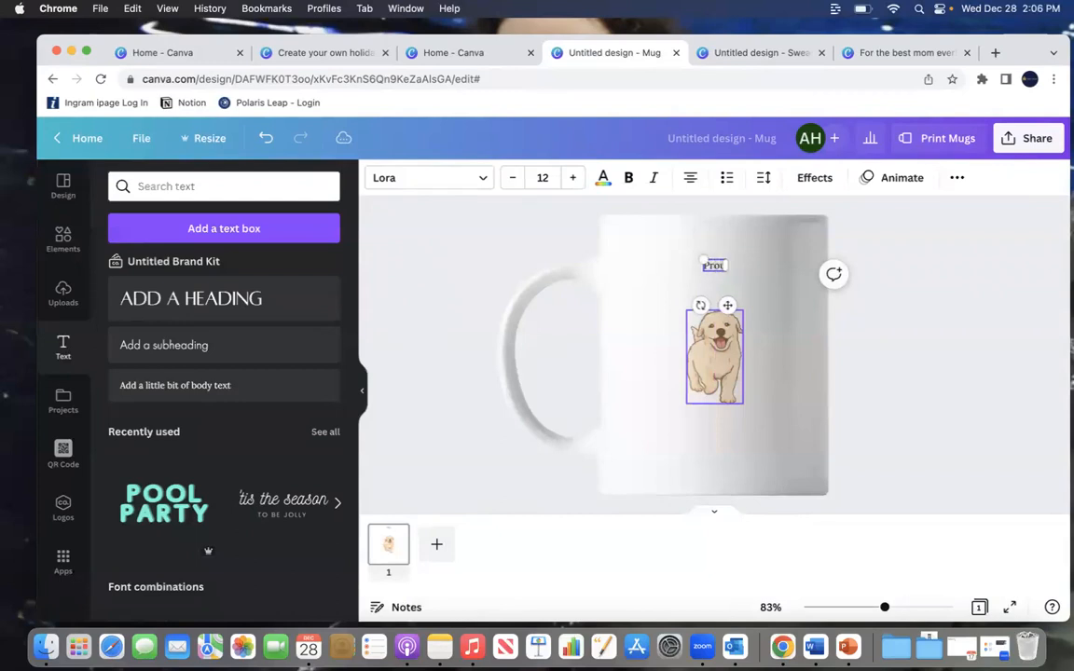
text(d Dog Mom)
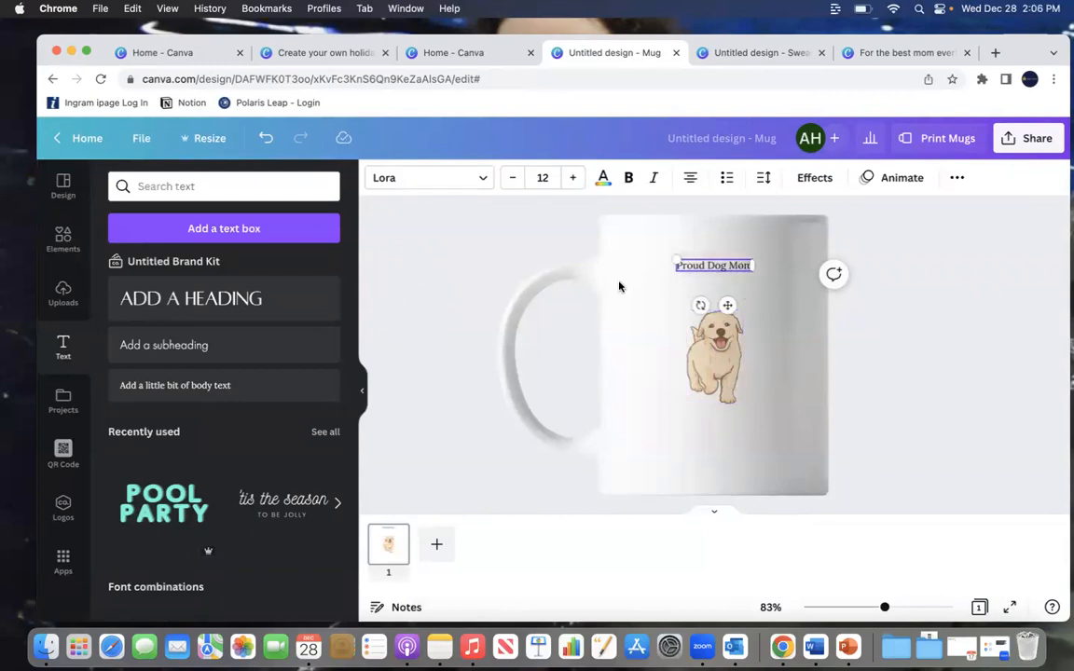
Step: Set the new text's font to Great Vibes and its size to 23
click(447, 182)
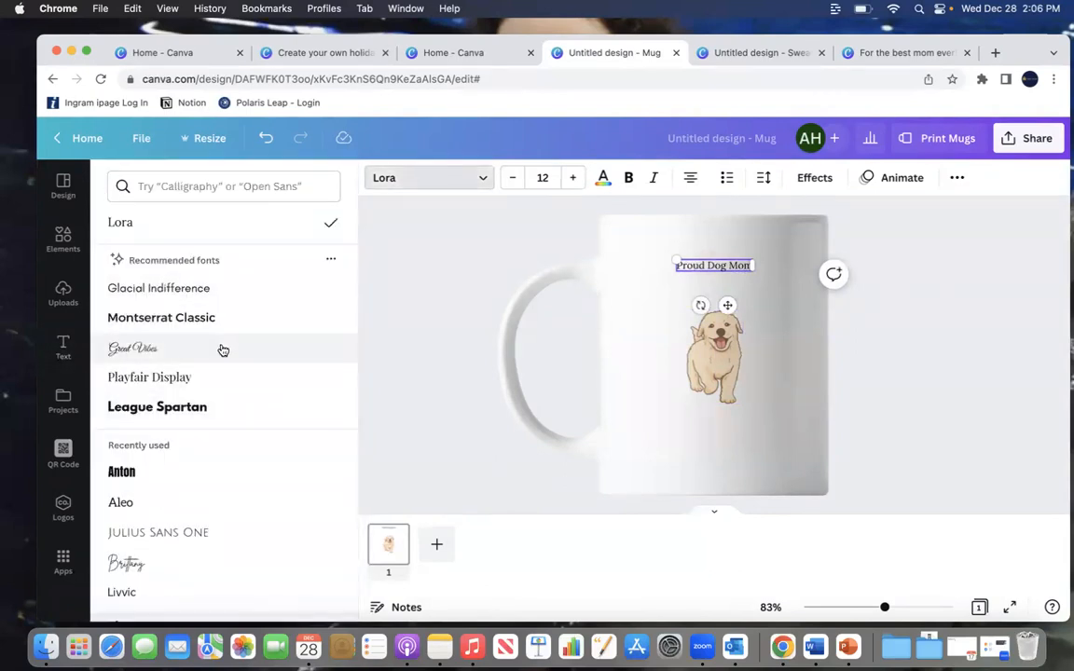
click(223, 350)
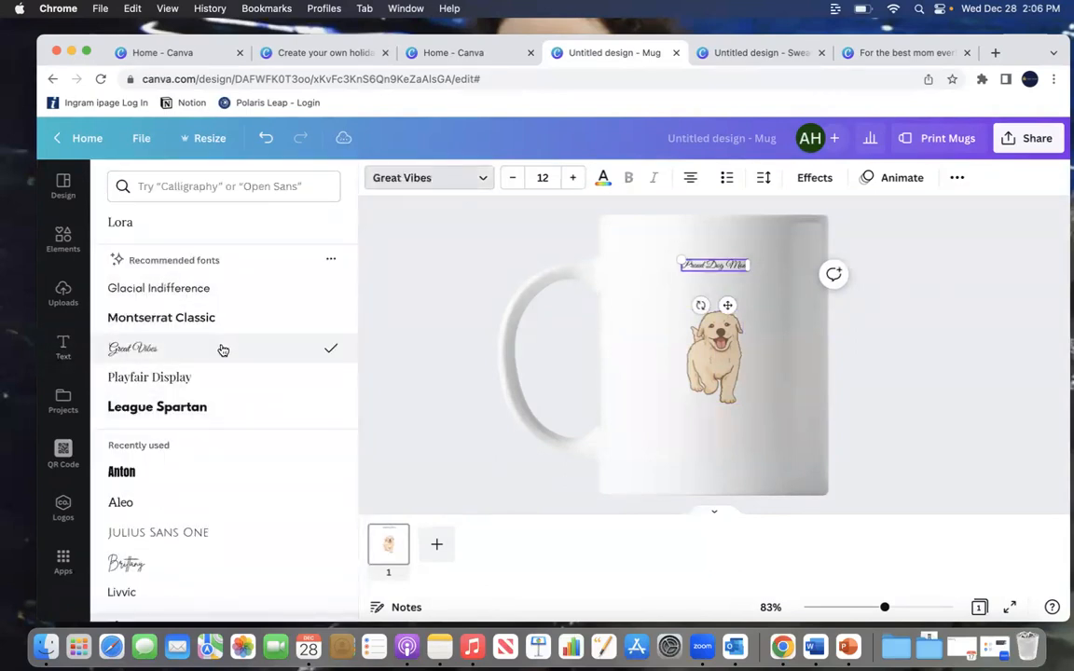
click(574, 178)
click(575, 178)
triple_click(575, 178)
triple_click(575, 178)
double_click(575, 178)
click(576, 178)
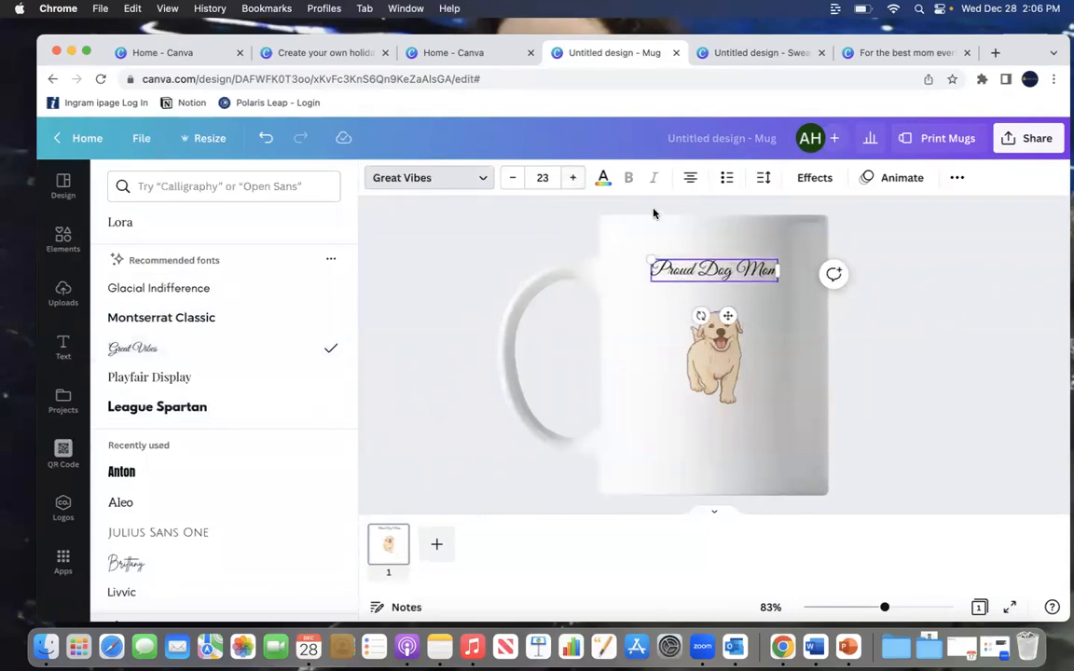
Step: Apply the Lift effect and a Curve shape with curve 22 to the text
click(811, 181)
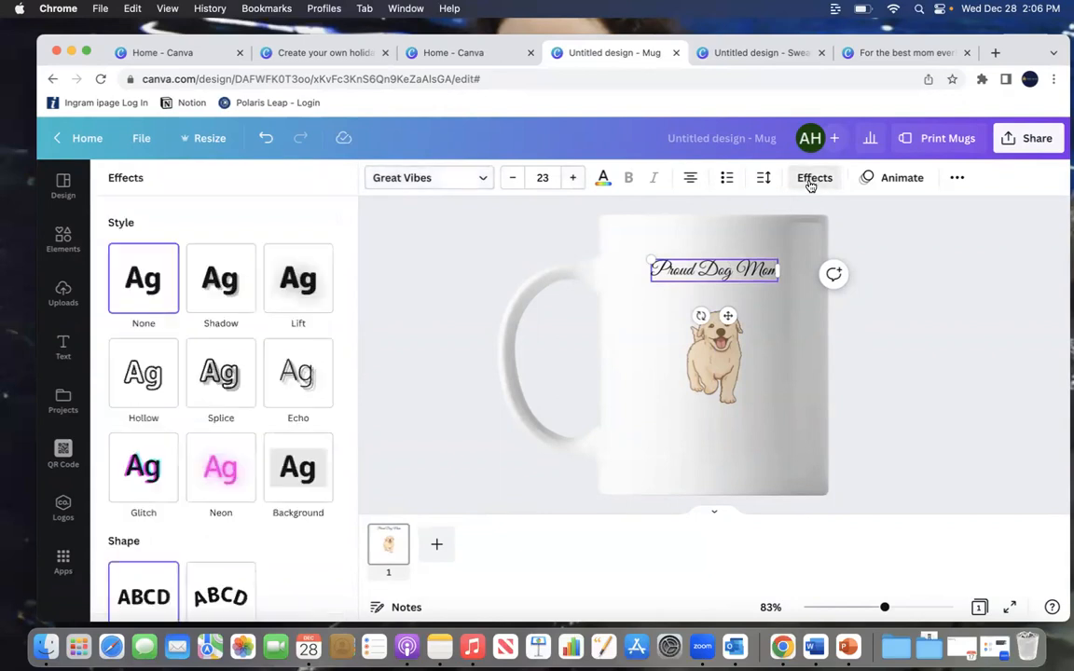
click(225, 482)
click(299, 278)
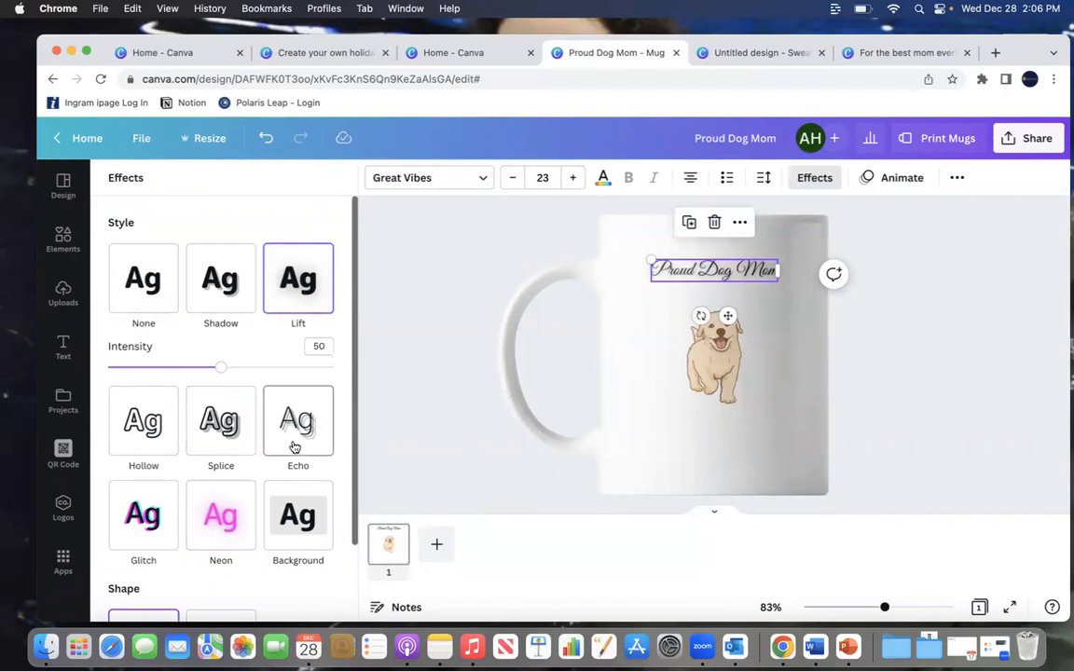
scroll(294, 419, down, 2)
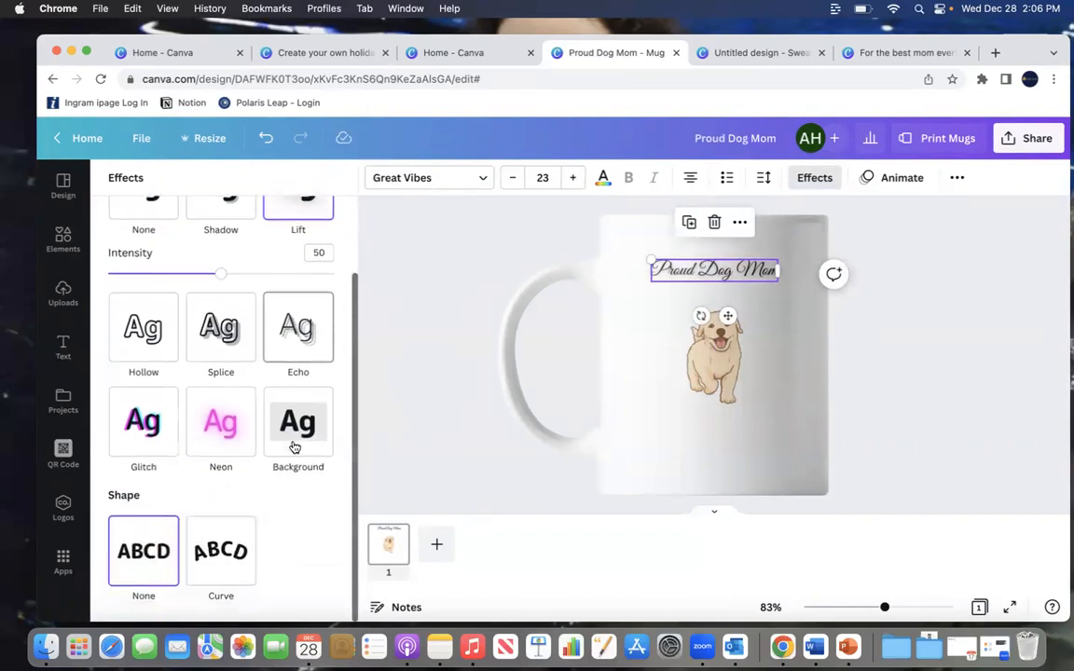
click(213, 567)
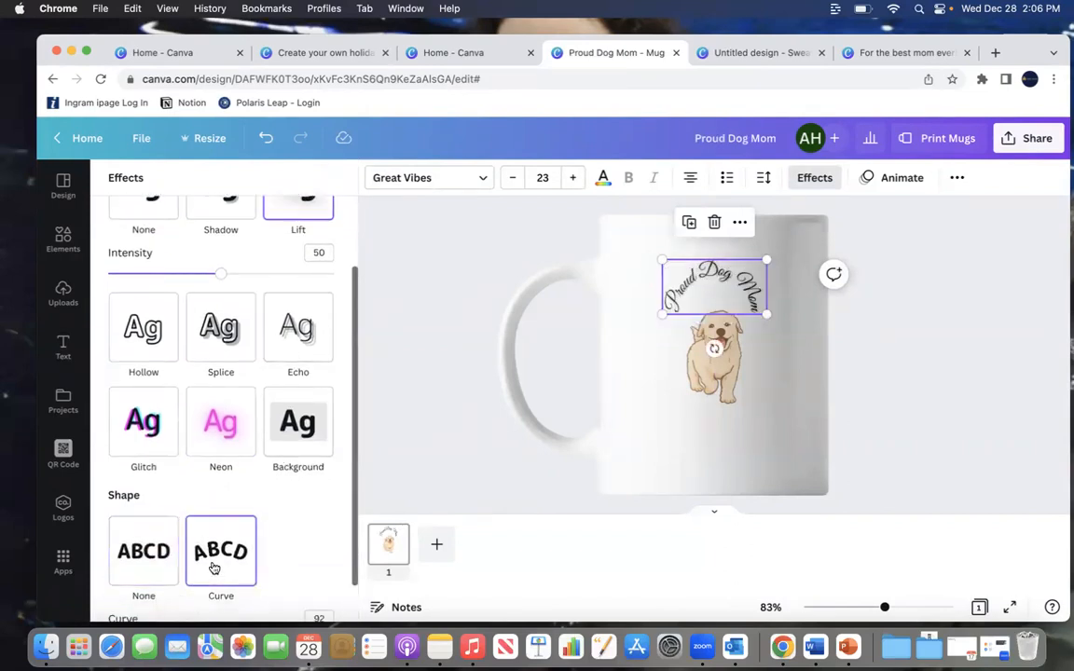
scroll(288, 545, down, 1)
drag(315, 602, 246, 613)
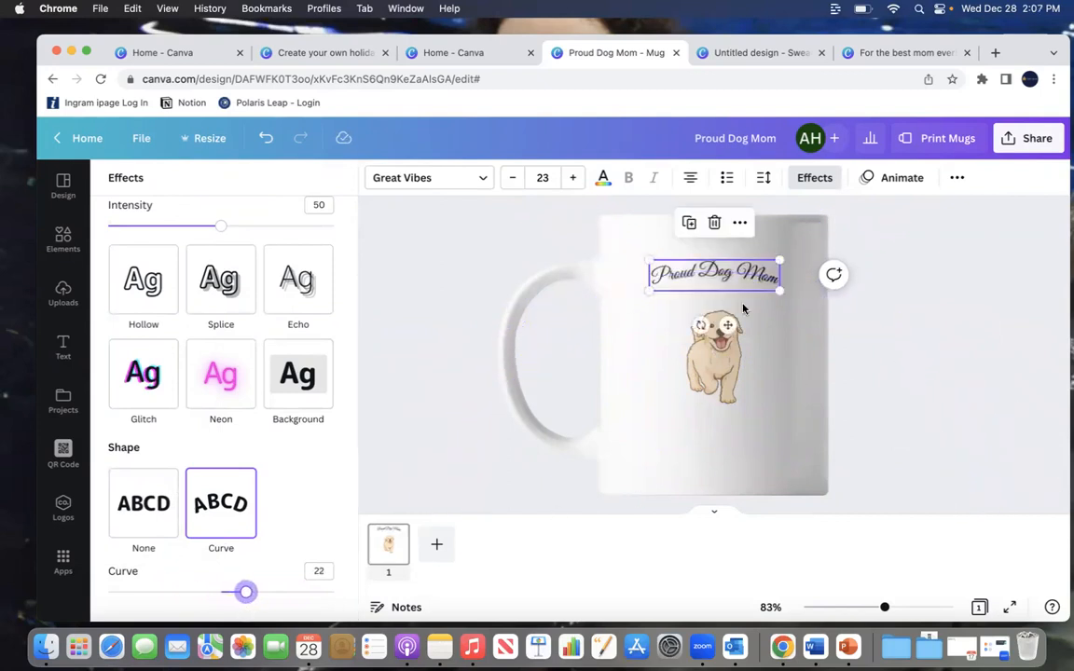
Step: Nudge the curved text slightly lower and set its letter spacing to 40
drag(730, 287, 729, 289)
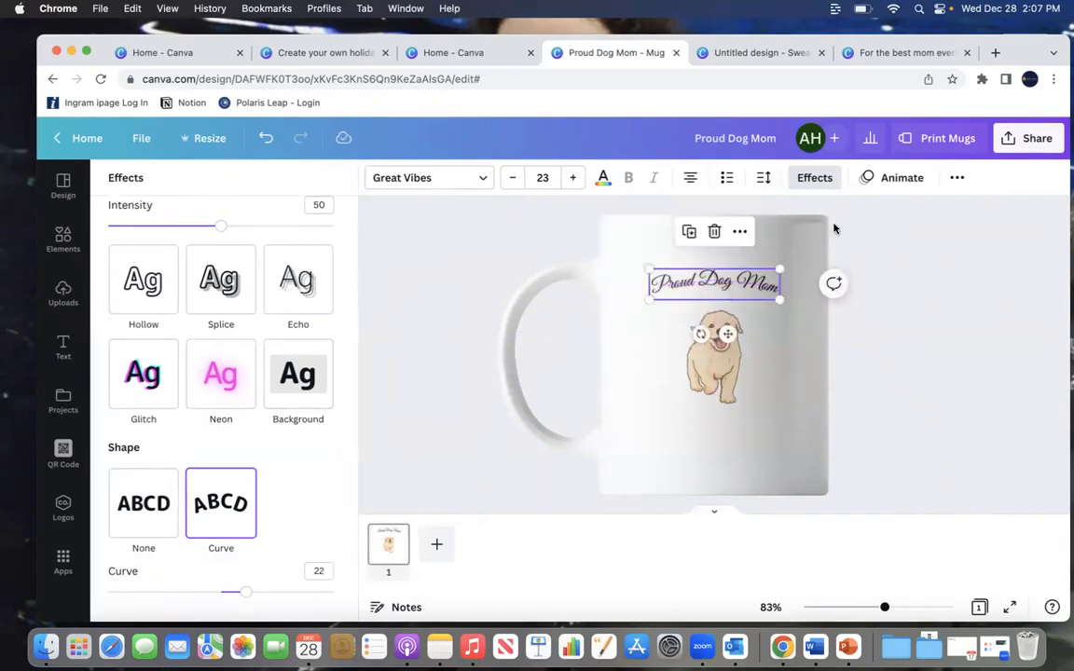
click(763, 179)
drag(812, 250, 818, 248)
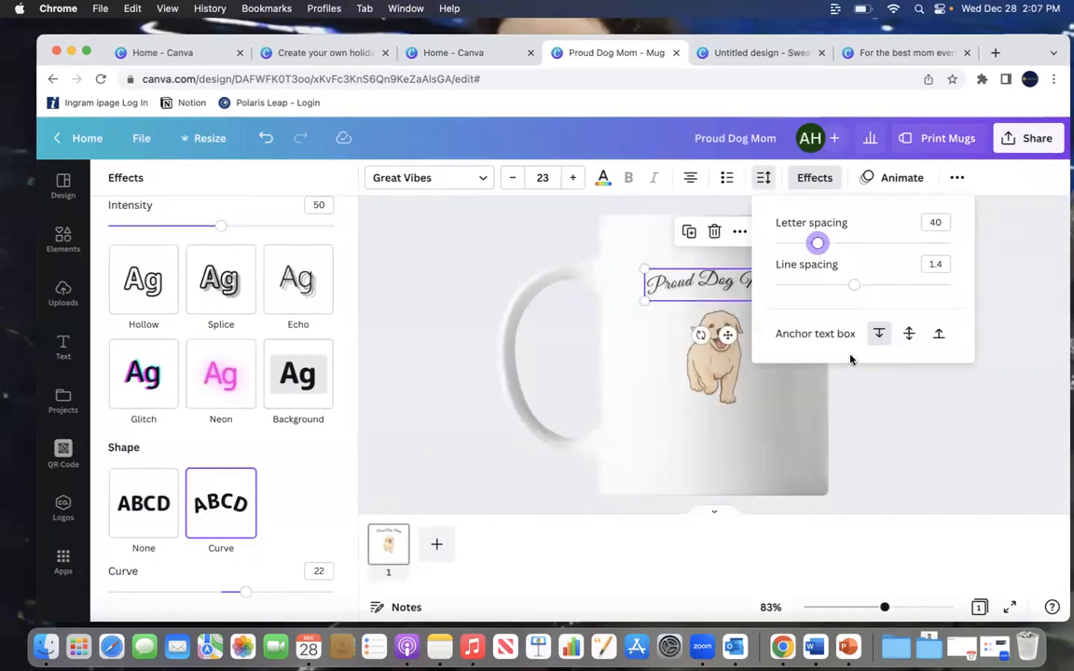
click(885, 408)
click(887, 409)
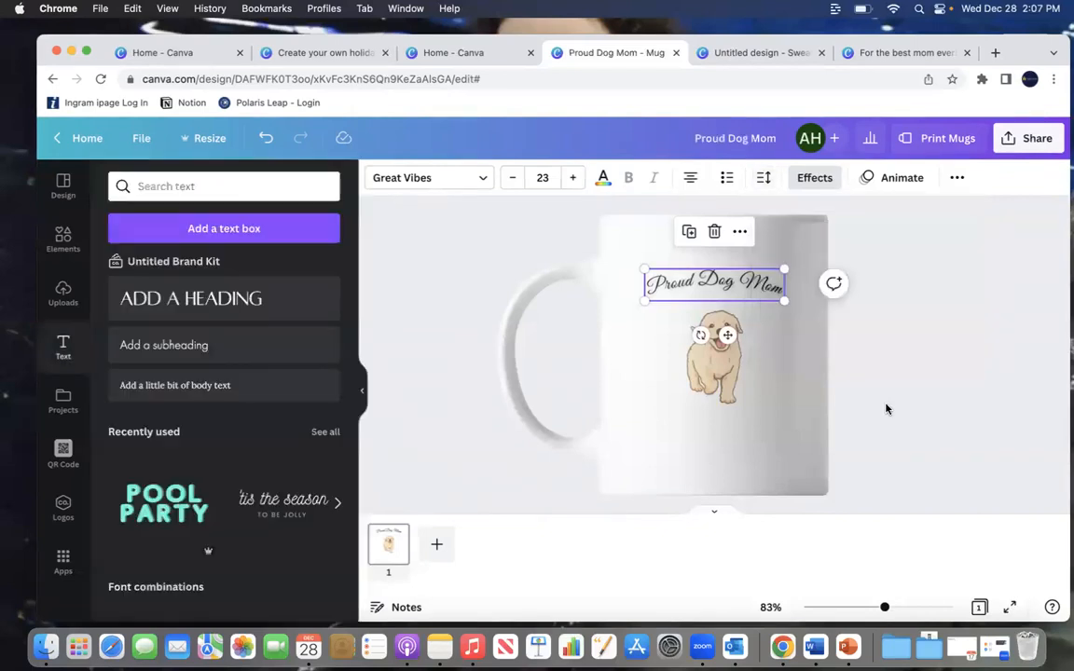
click(887, 409)
Step: Recolor the "Proud Dog Mom" text to the light purple default swatch, trying pink, gold and orange first
click(732, 284)
click(604, 179)
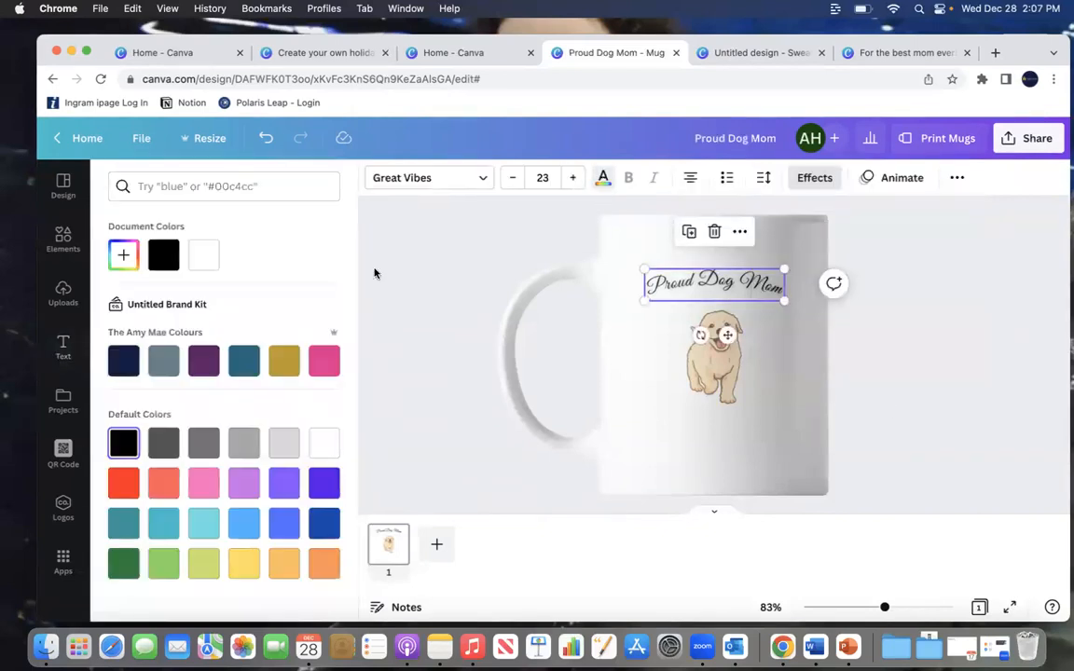
click(326, 360)
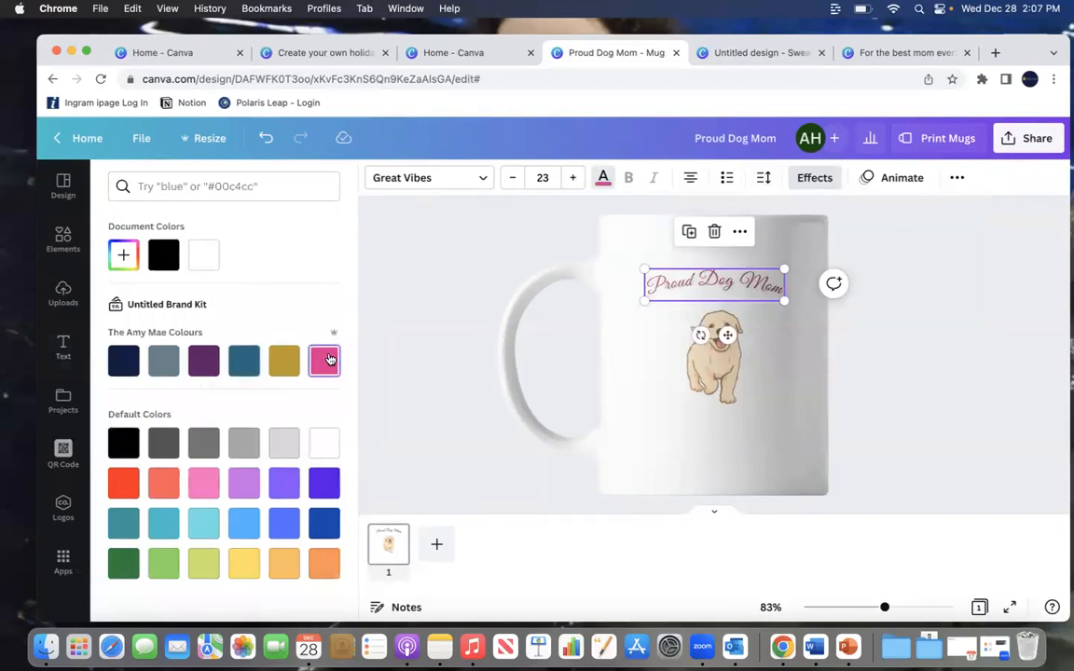
click(277, 362)
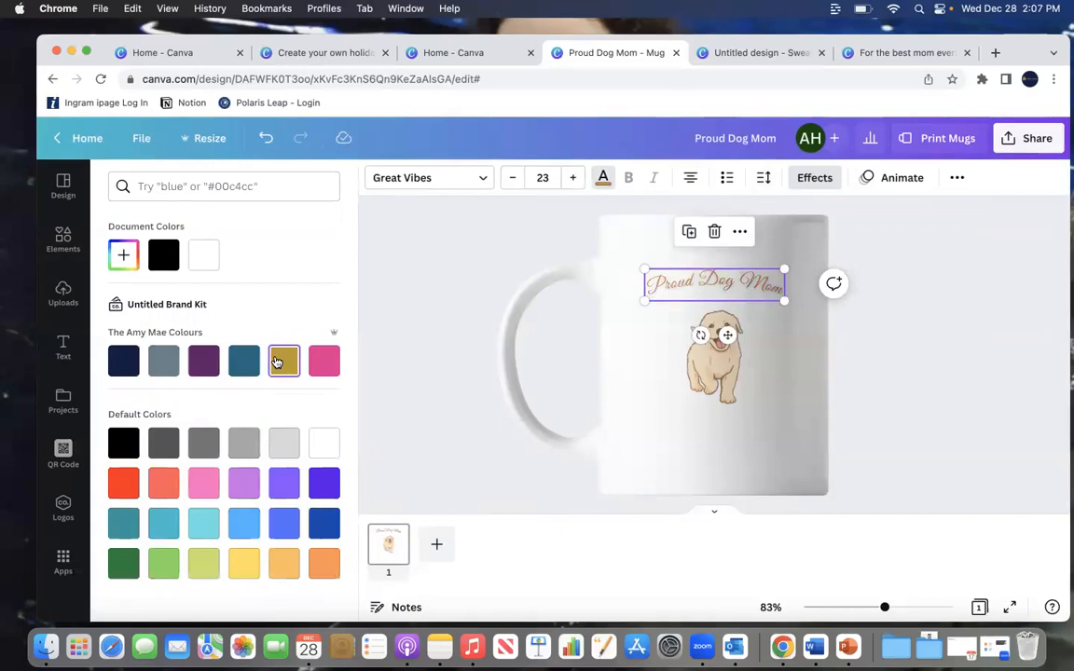
click(324, 562)
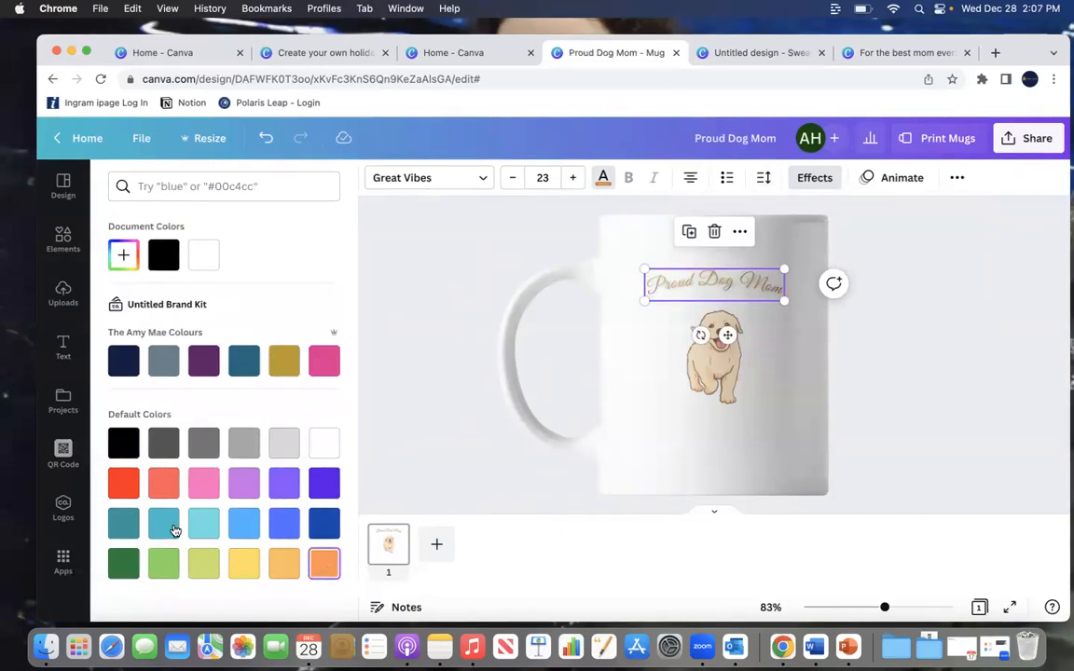
click(243, 484)
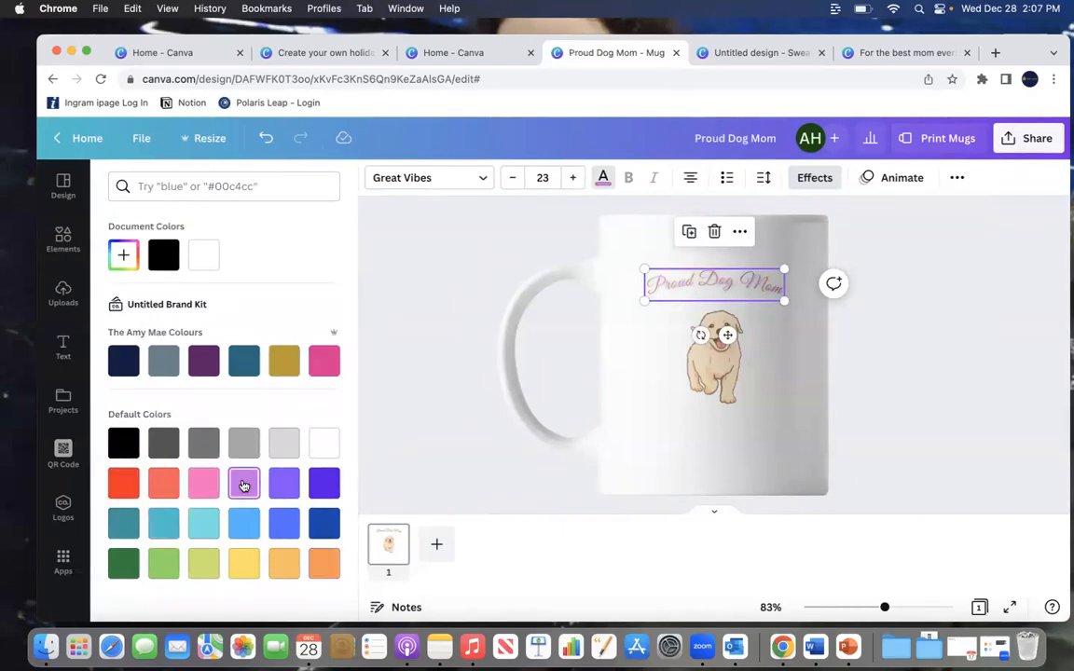
click(925, 367)
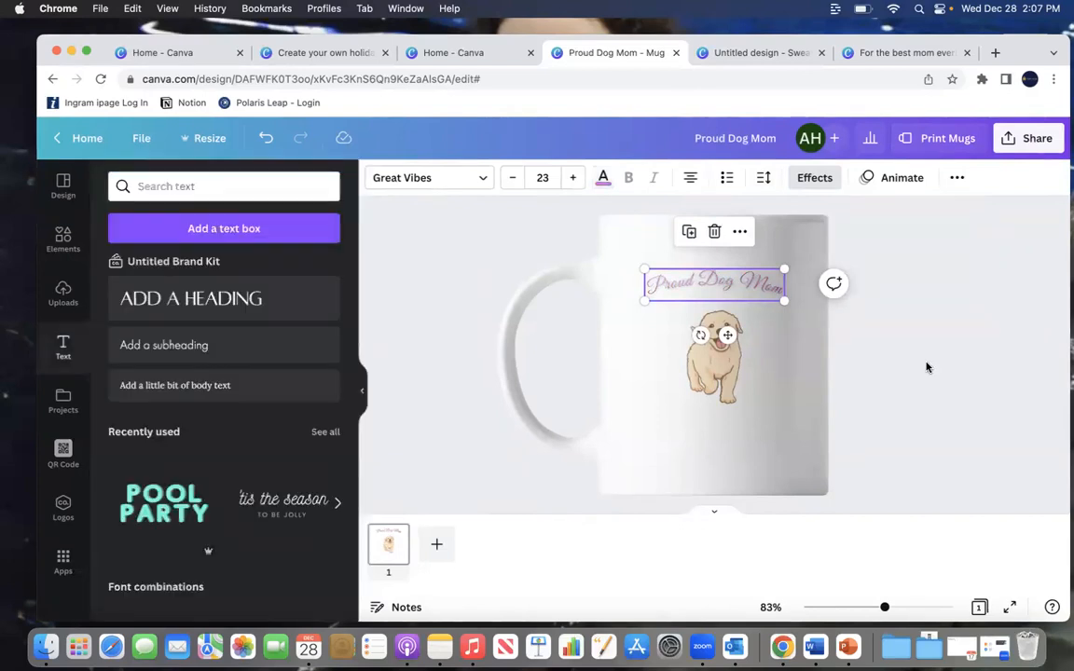
Step: Delete the puppy graphic and search the elements library for poodle
click(714, 358)
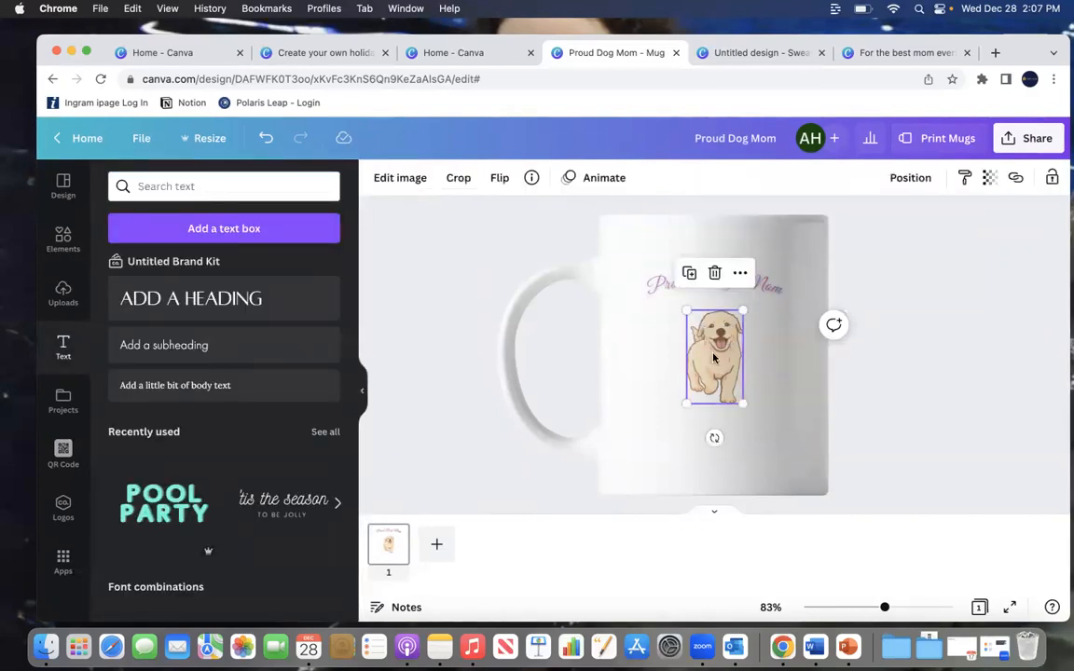
key(Delete)
click(73, 238)
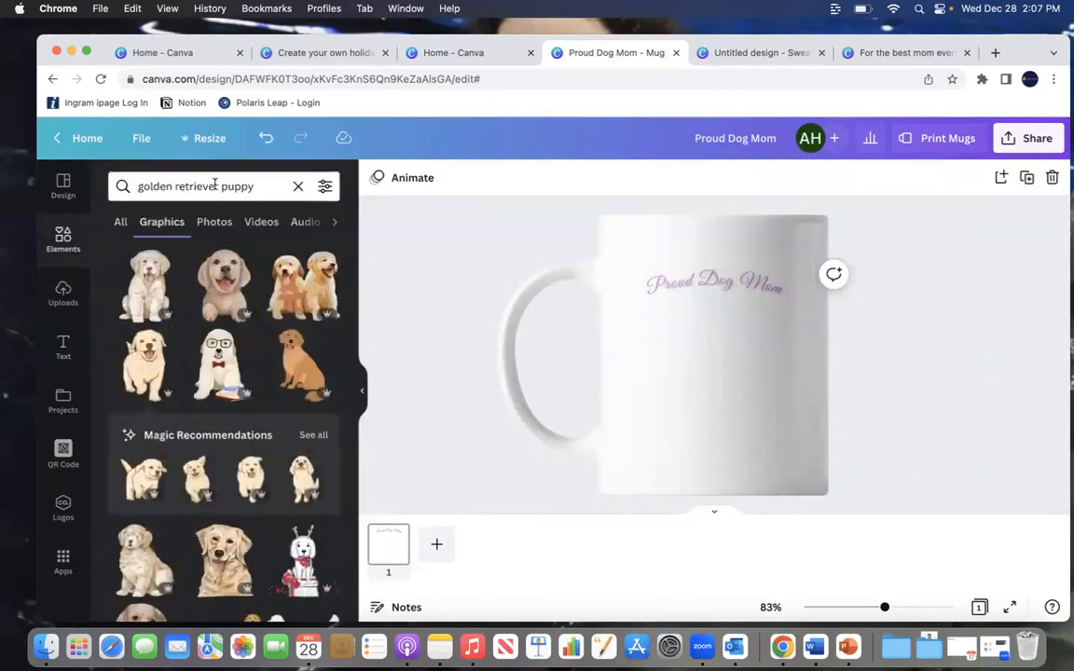
click(298, 185)
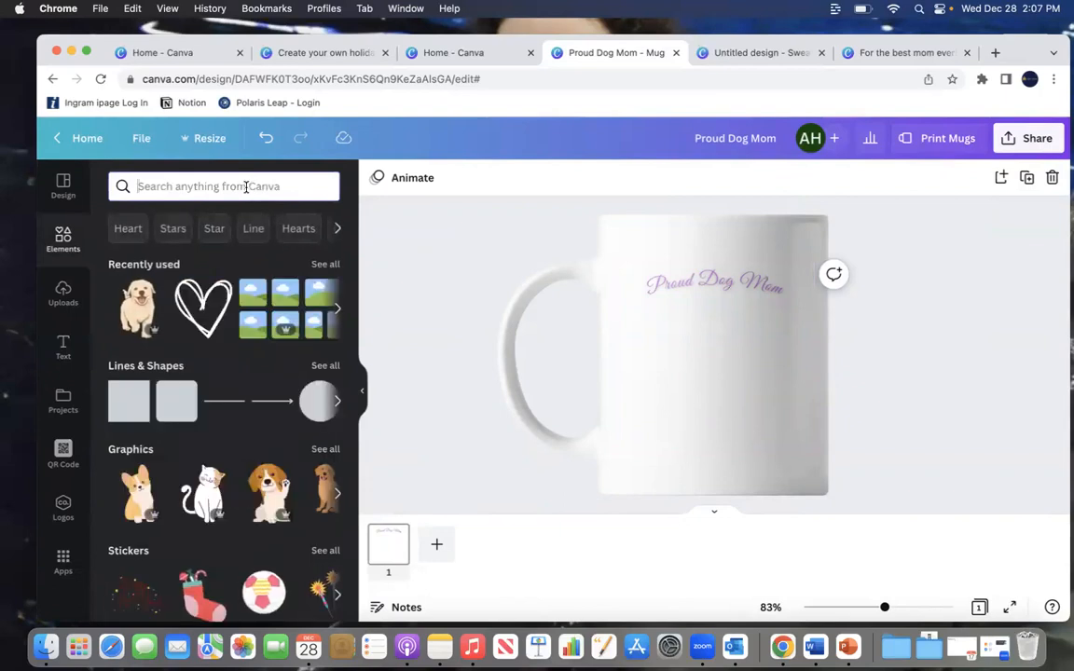
text(poodle)
key(Return)
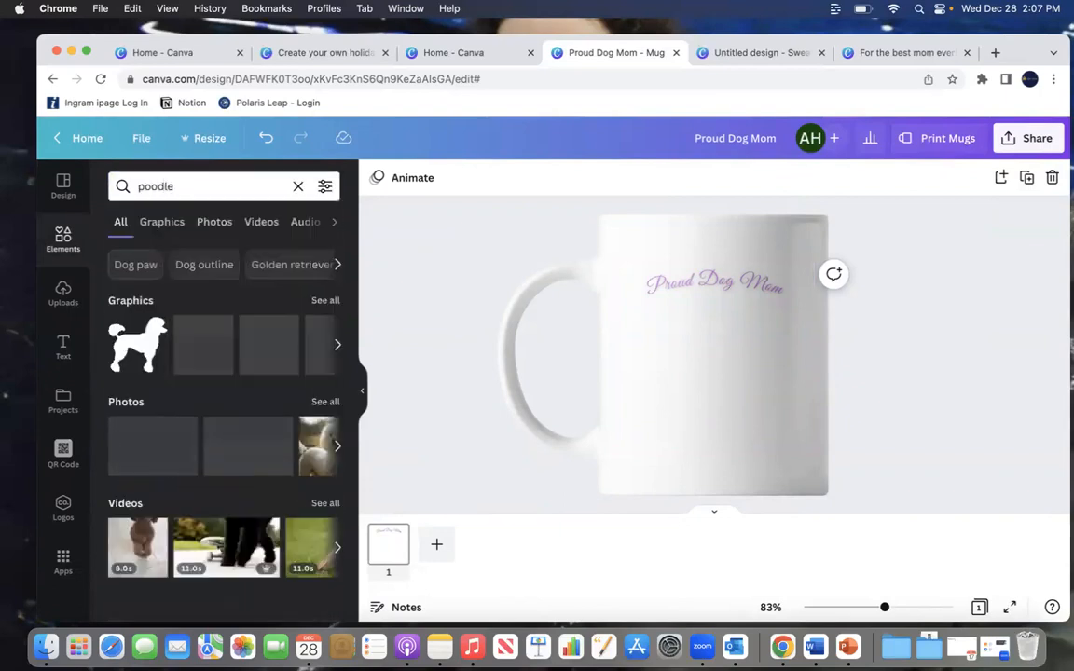
Step: Place a poodle-in-Santa-hat graphic on the mug, then delete it
click(326, 300)
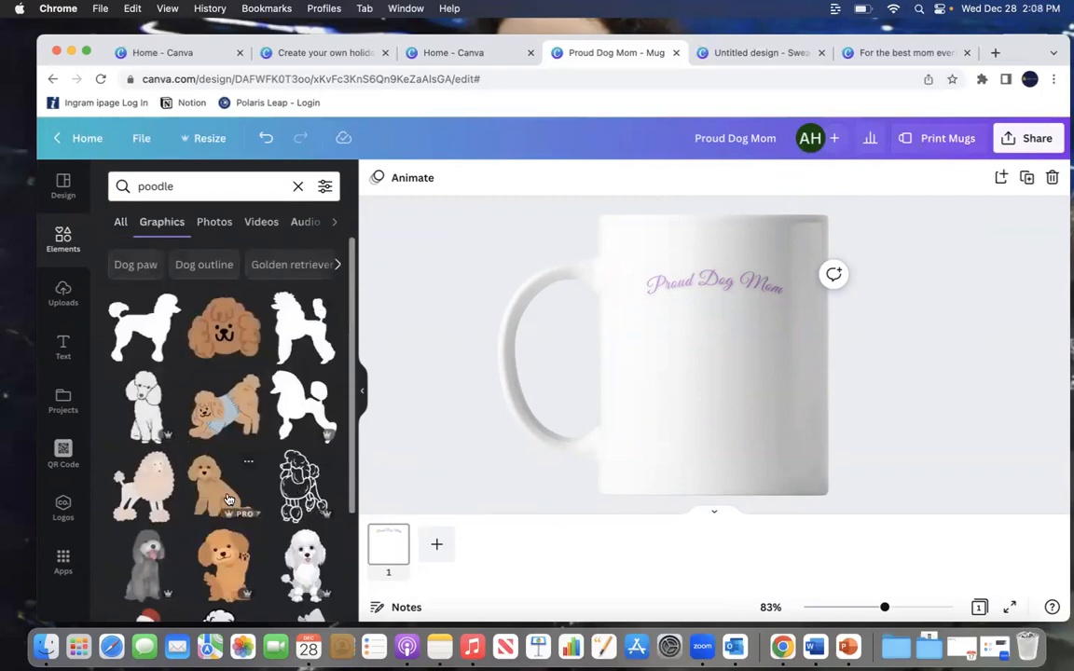
scroll(226, 500, down, 3)
click(145, 417)
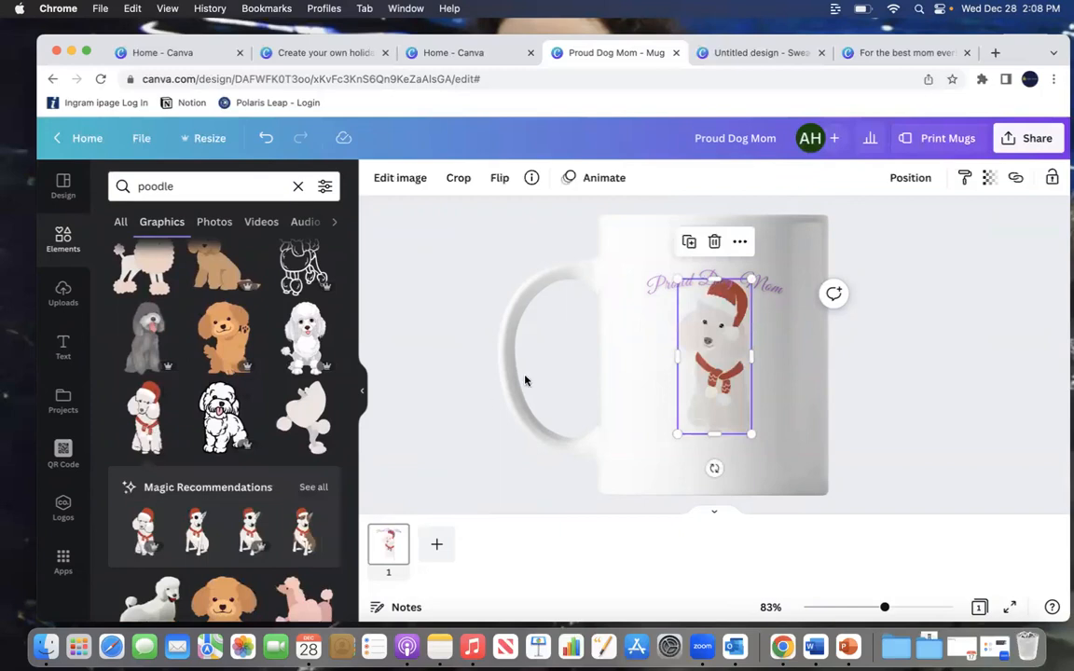
drag(723, 328, 724, 354)
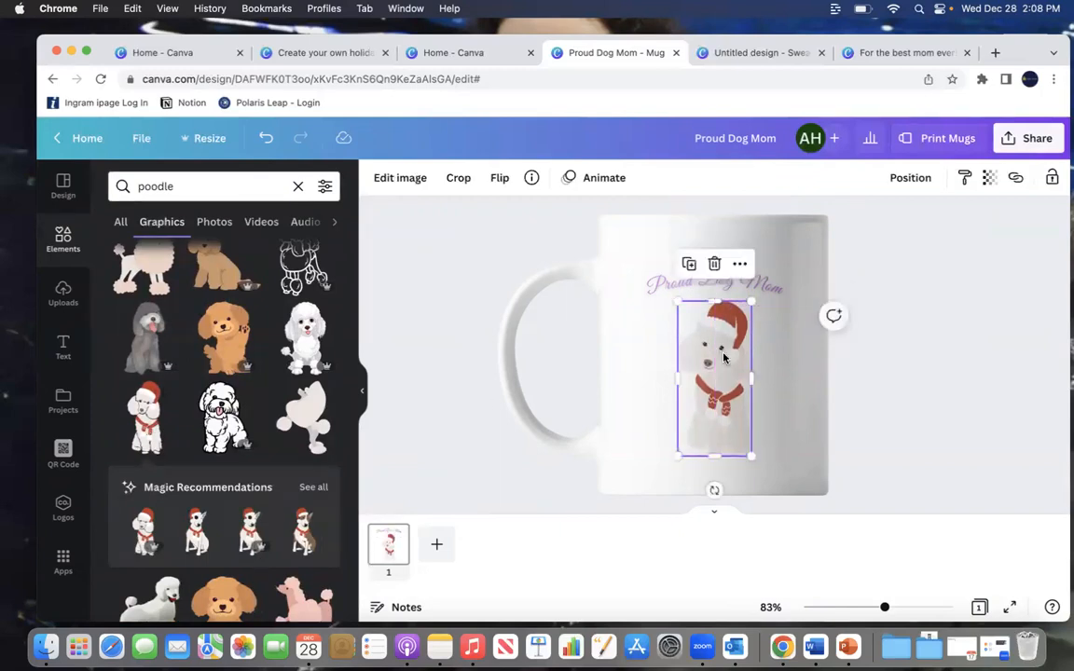
key(Delete)
Step: Place a pale poodle silhouette graphic on the mug, then delete it
click(304, 417)
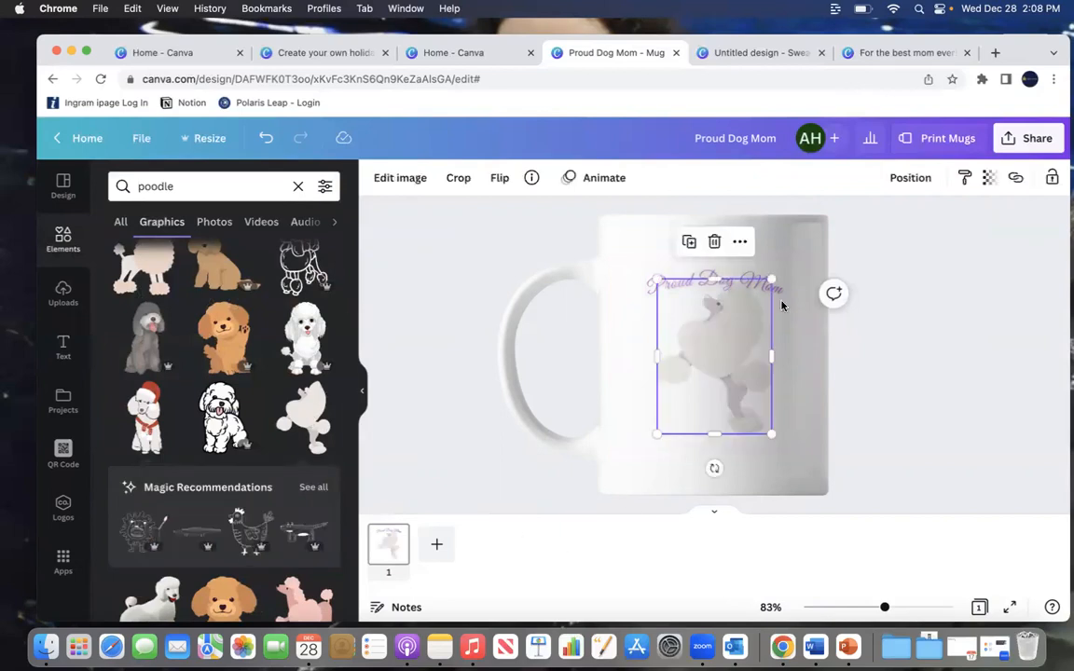
drag(735, 336, 736, 355)
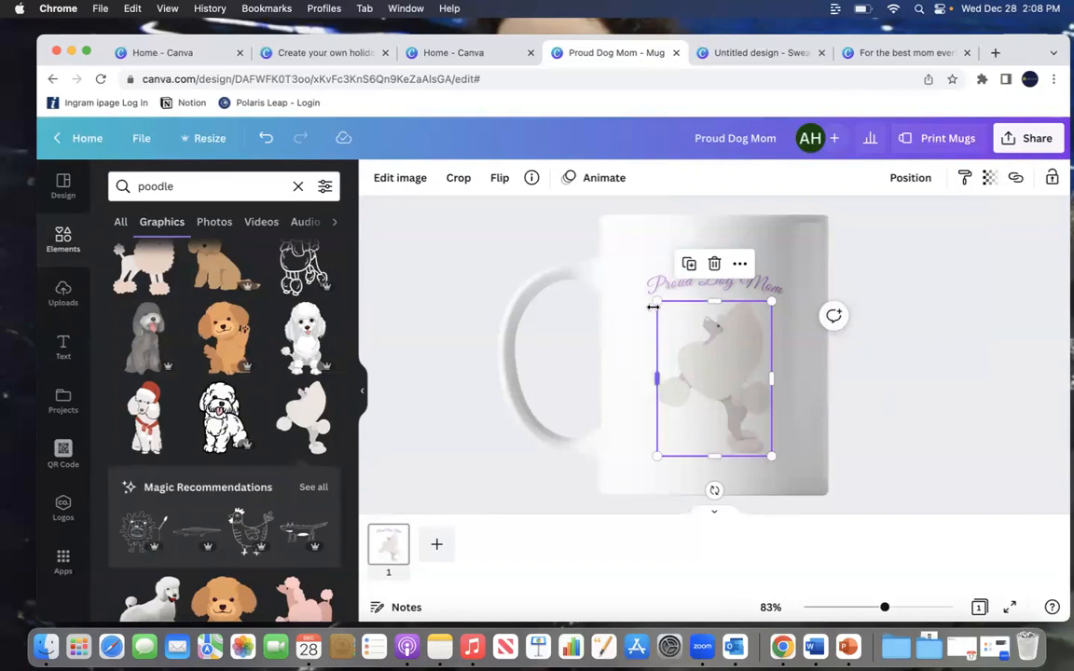
key(Delete)
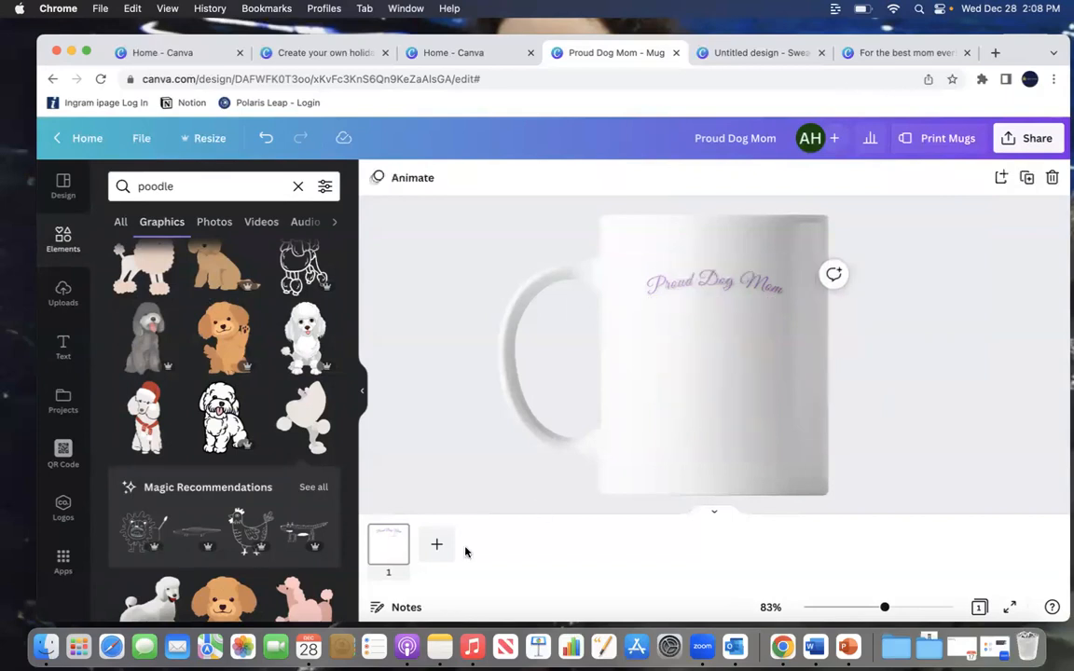
Step: Add the pink poodle graphic and resize it below the "Proud Dog Mom" text
scroll(245, 367, down, 3)
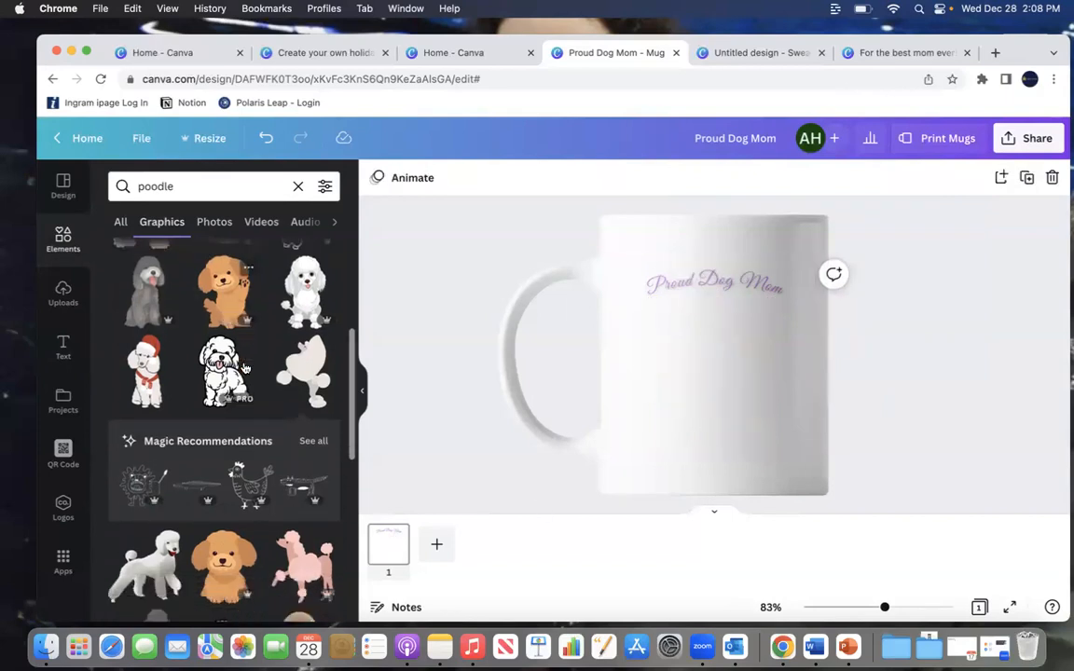
click(303, 384)
drag(681, 319, 668, 303)
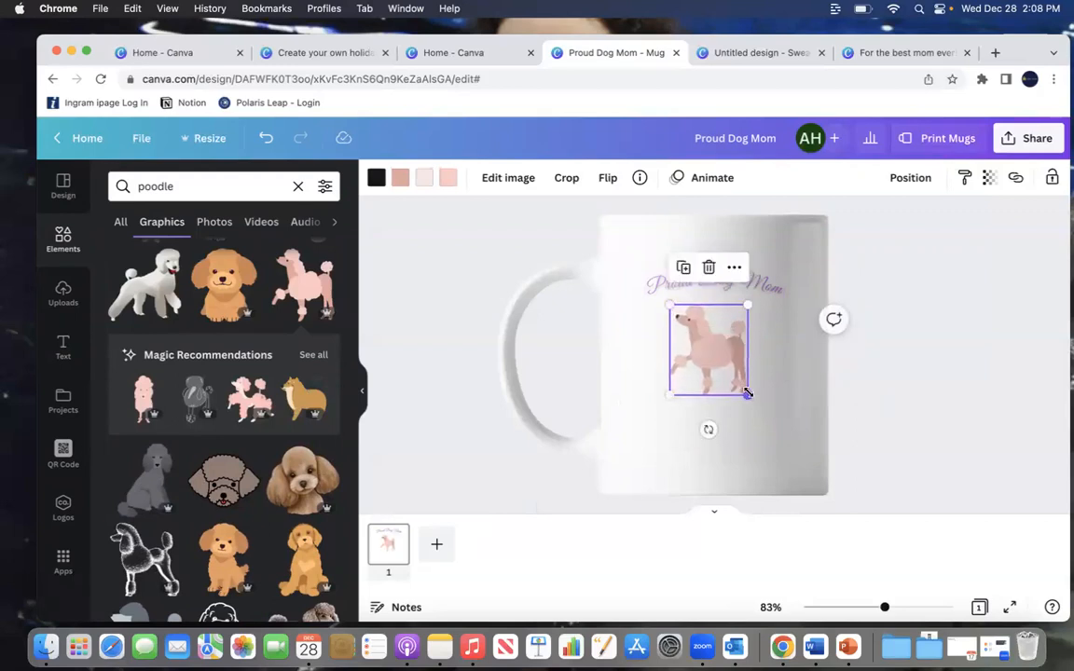
drag(750, 398, 726, 374)
click(975, 350)
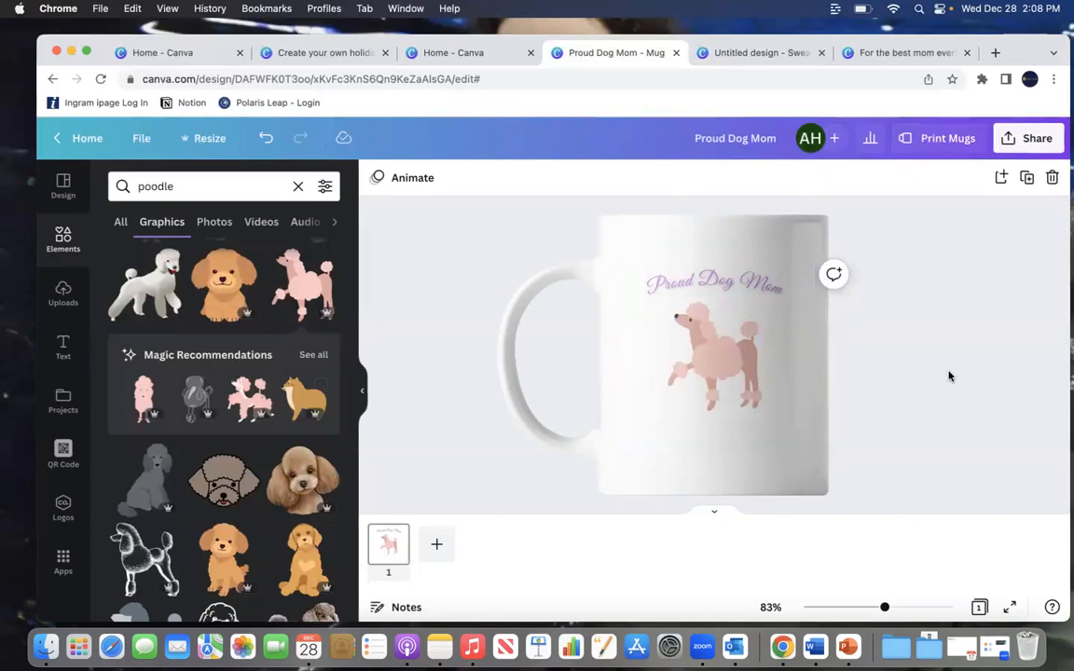
Step: Open the mug printing options and review the product details, then close the panel
click(932, 140)
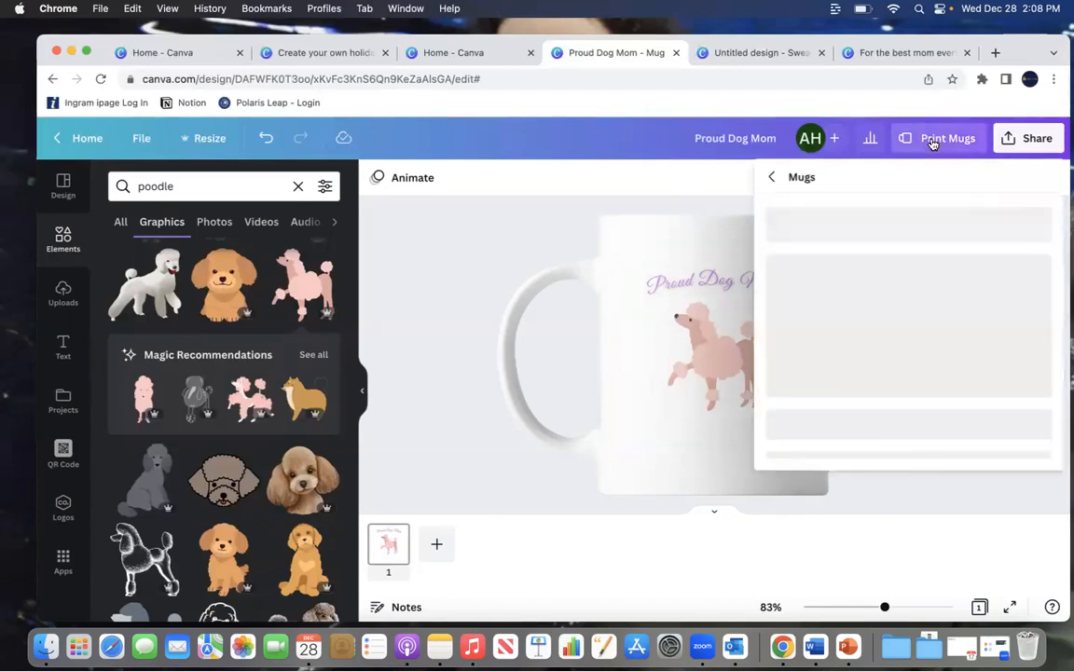
scroll(942, 441, down, 3)
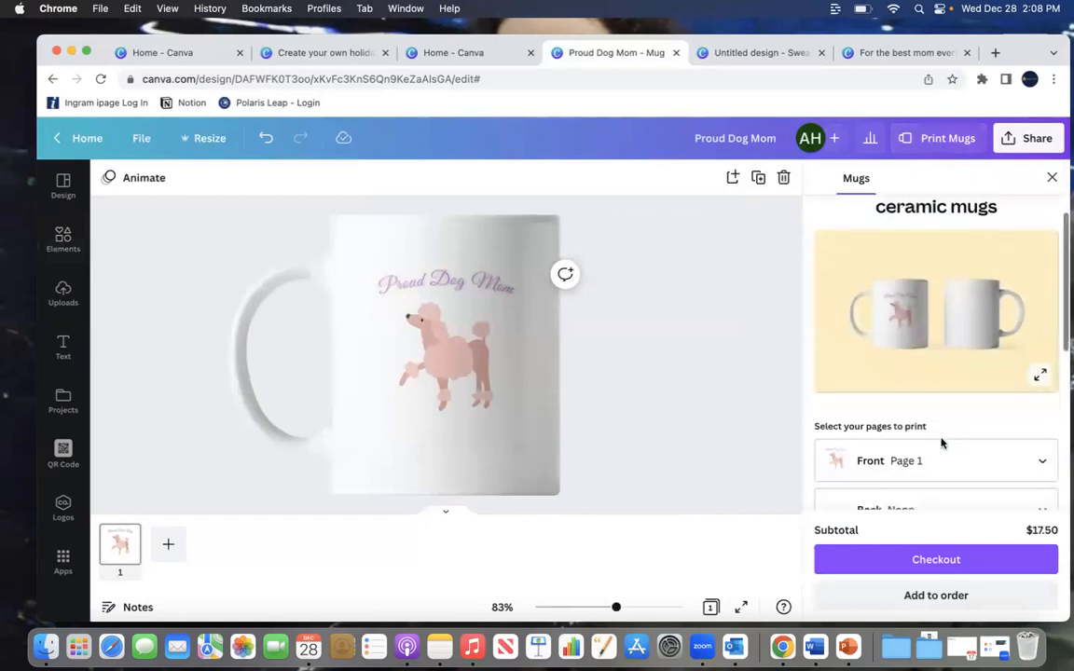
scroll(941, 443, down, 5)
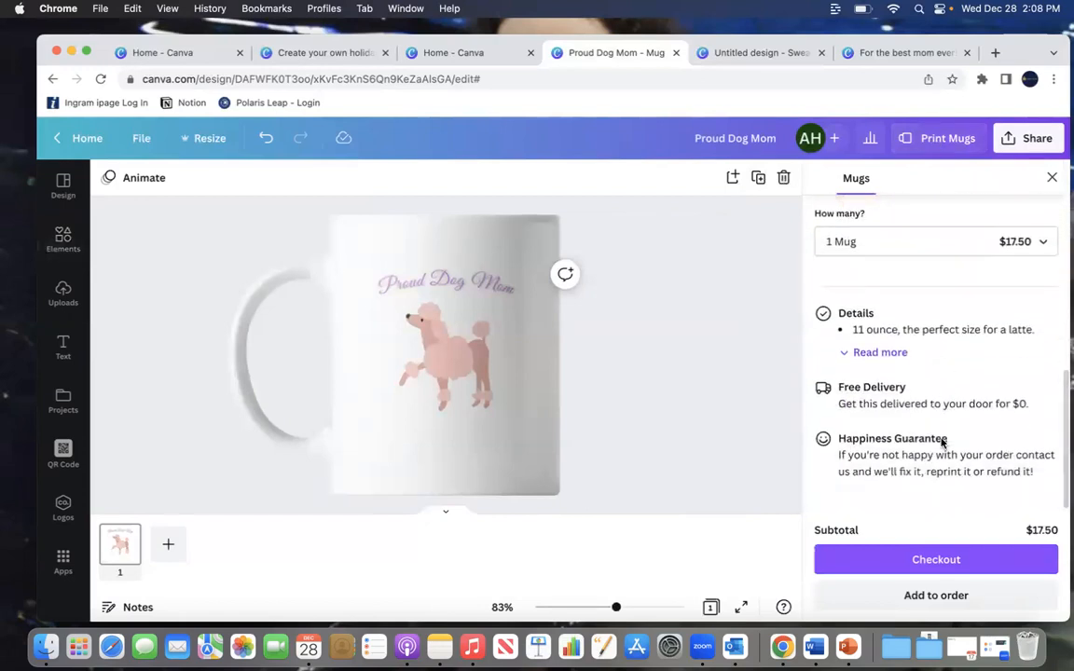
scroll(942, 443, up, 1)
scroll(942, 443, up, 5)
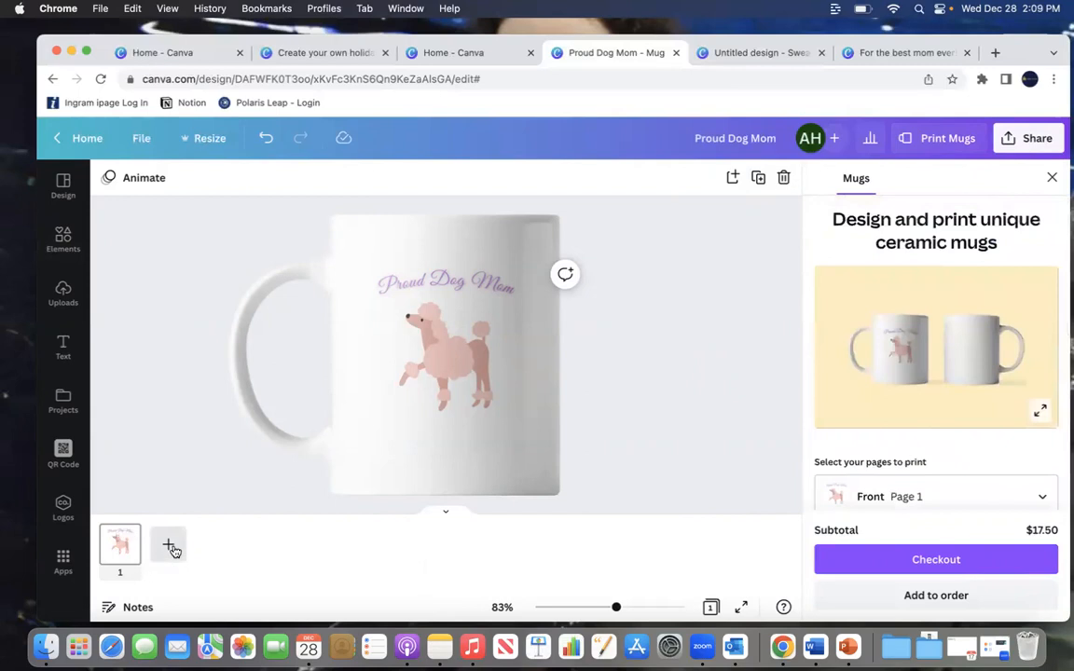
click(1052, 177)
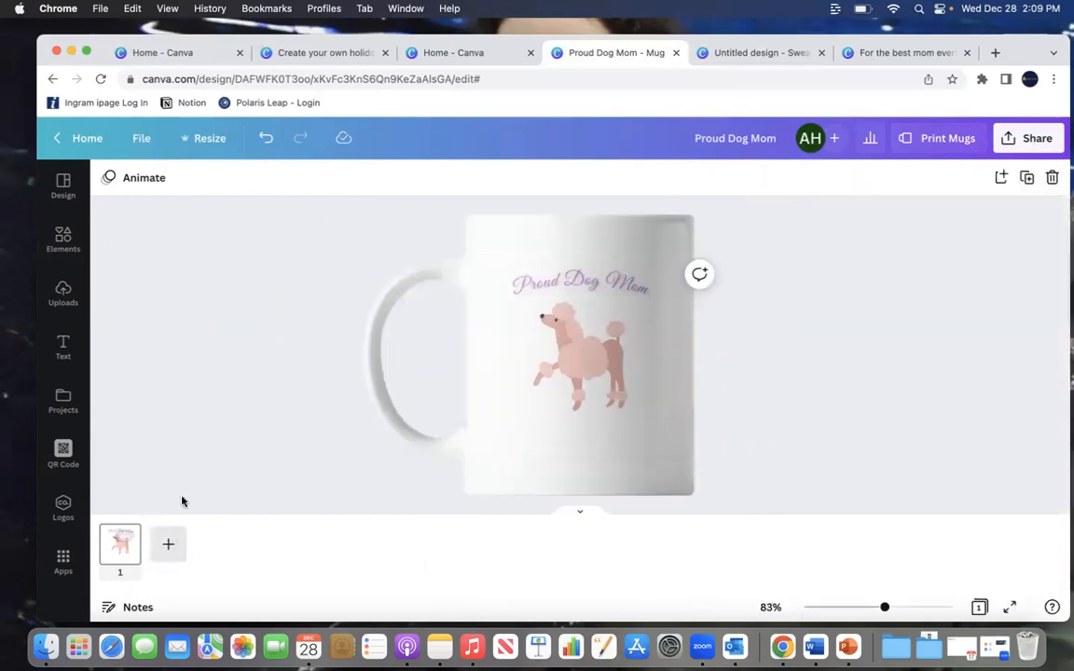
Step: Duplicate the mug design page so the back of the mug gets the same design
mouse_move(123, 545)
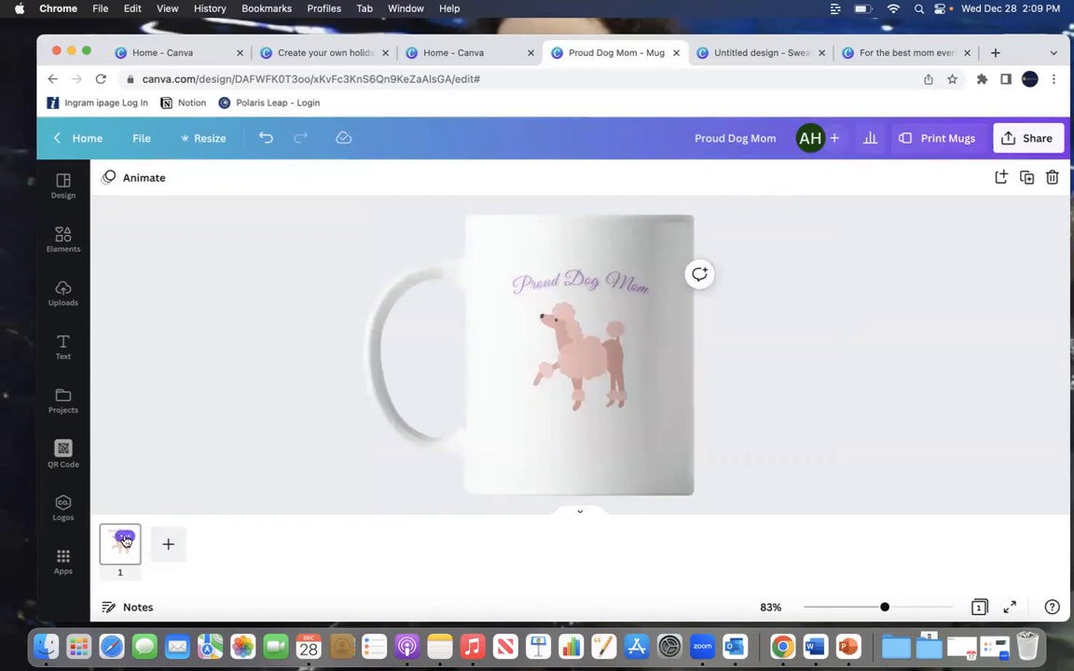
click(125, 540)
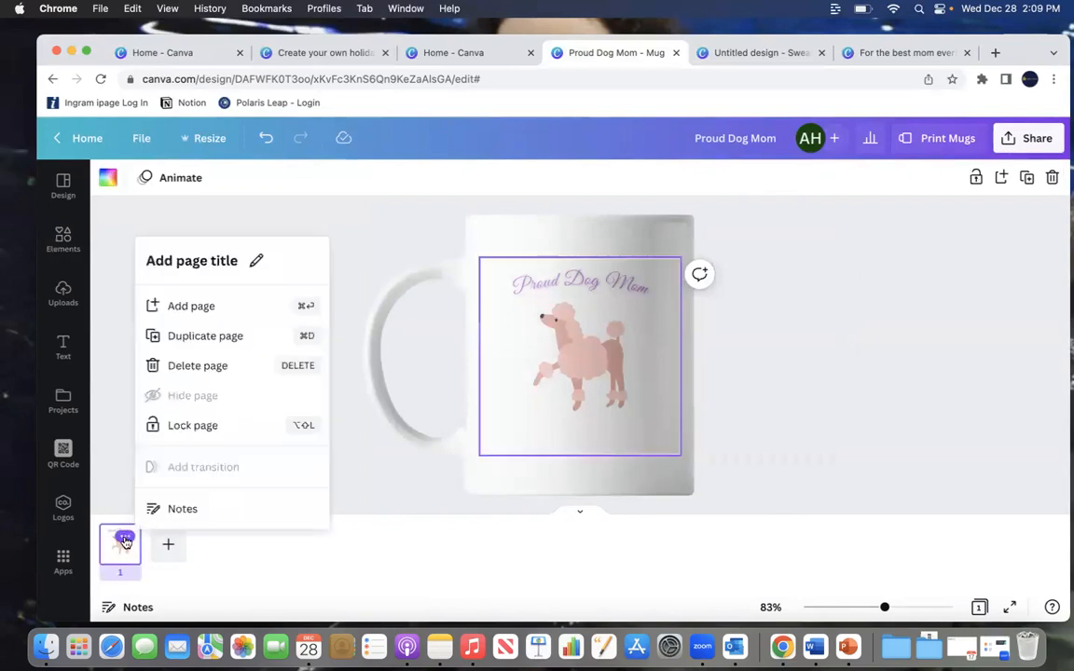
click(226, 338)
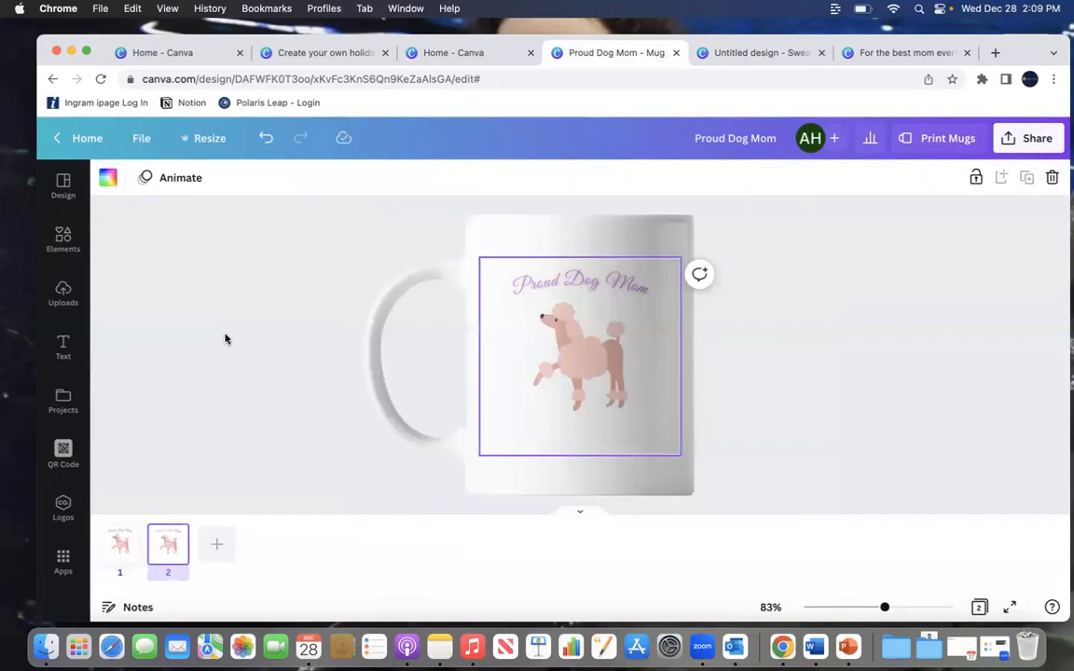
Step: Open the mug printing options again and preview the front and back mockup at full size
click(940, 140)
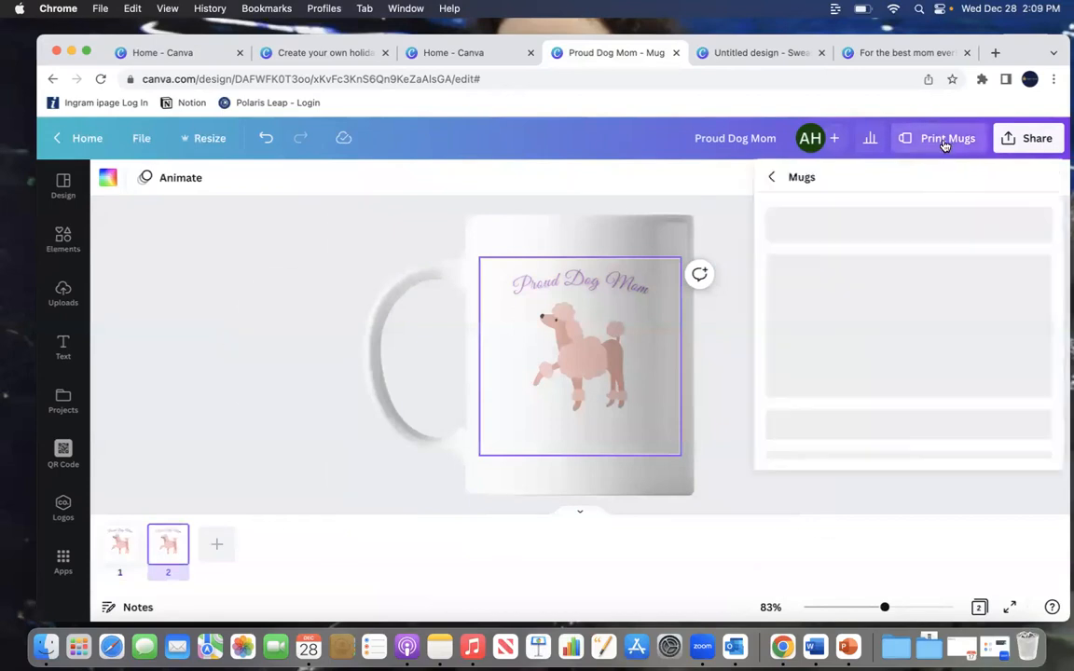
scroll(916, 346, down, 3)
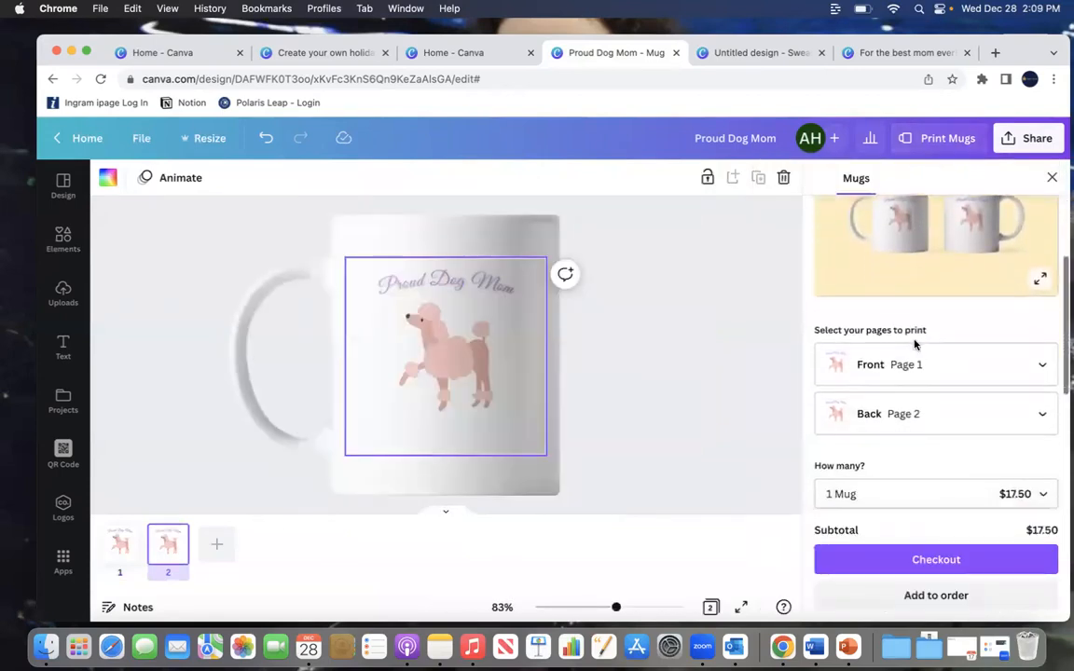
scroll(917, 346, up, 3)
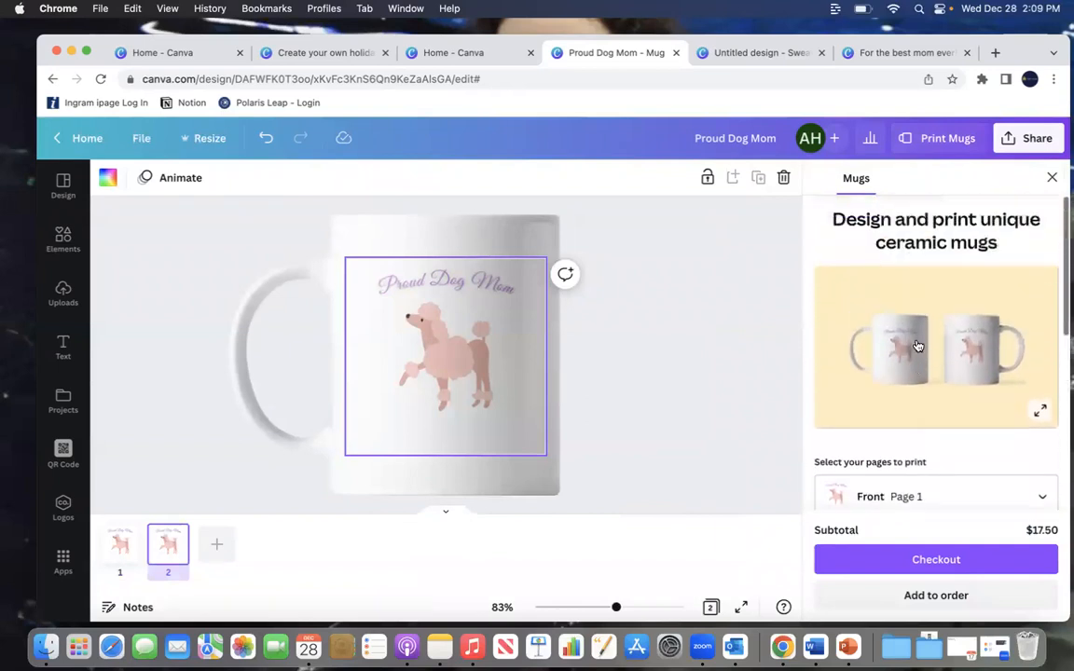
click(1039, 411)
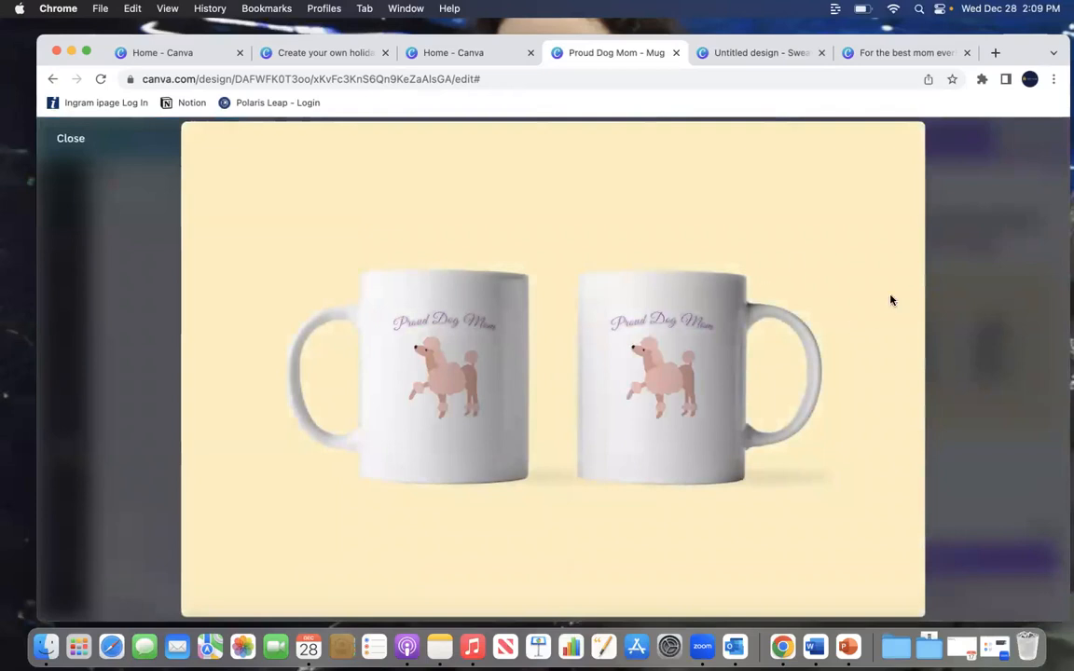
click(69, 140)
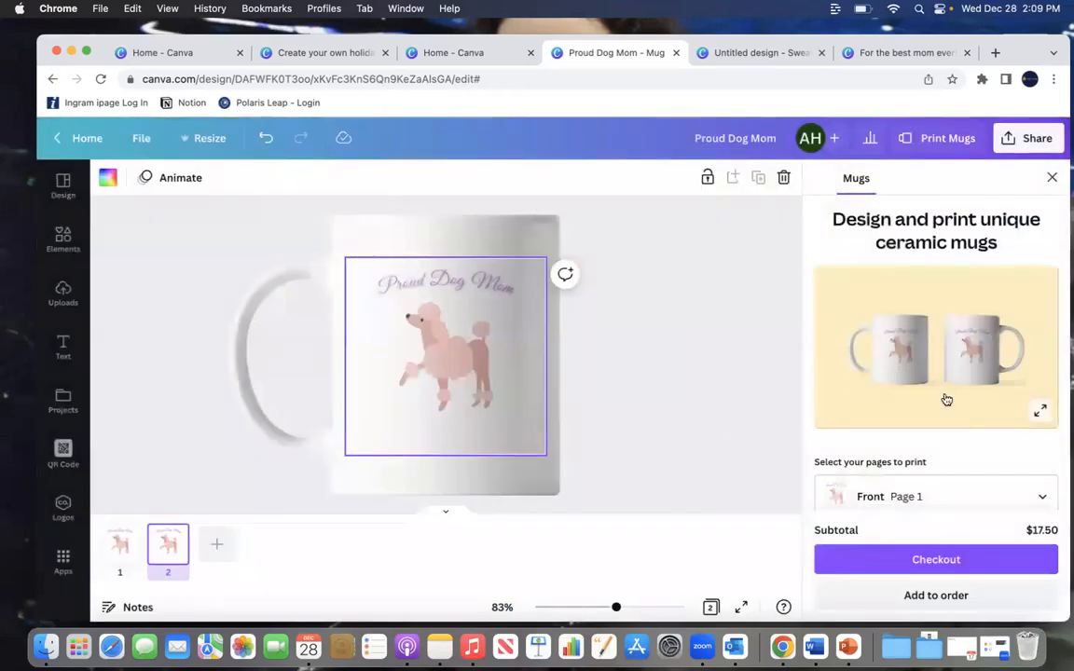
Step: Review the mug quantity pricing options, then close the printing panel
scroll(968, 444, down, 5)
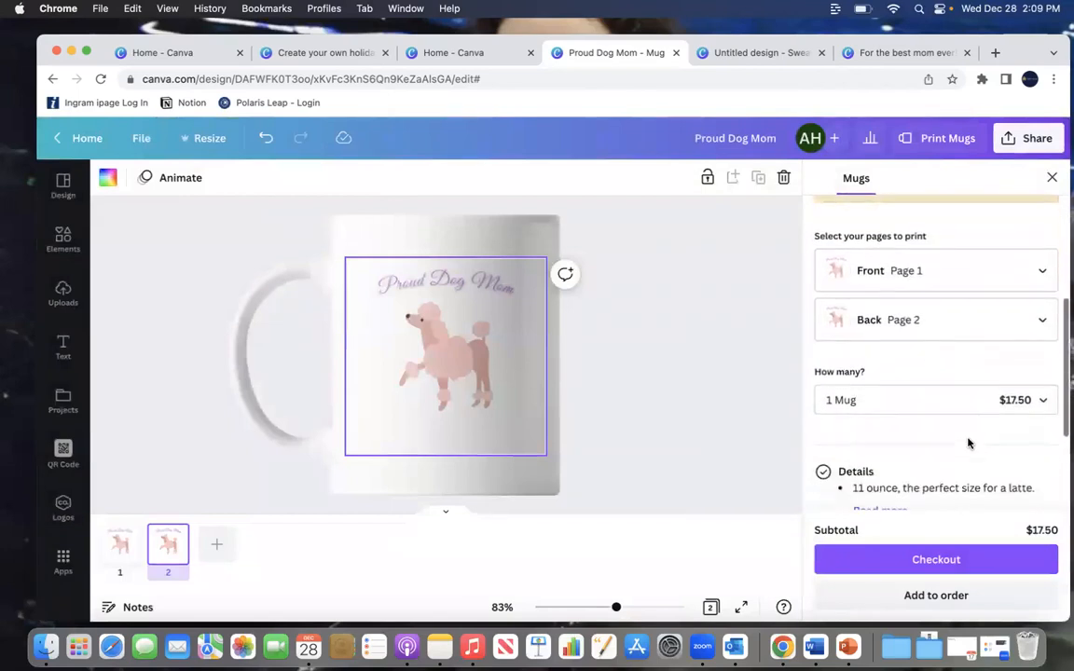
click(957, 318)
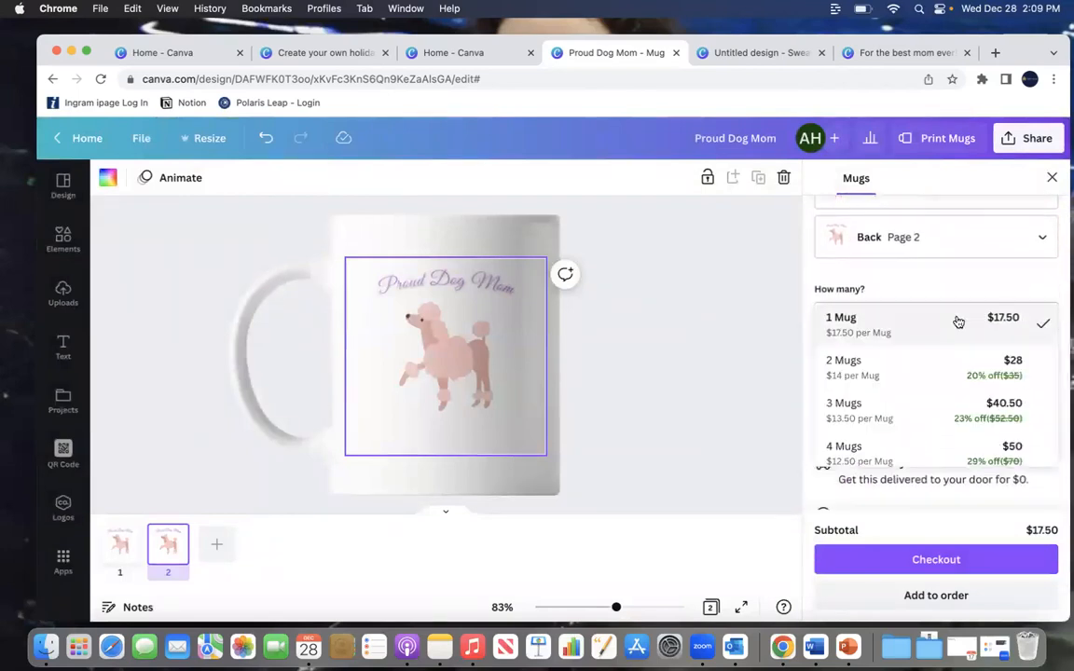
scroll(934, 420, down, 5)
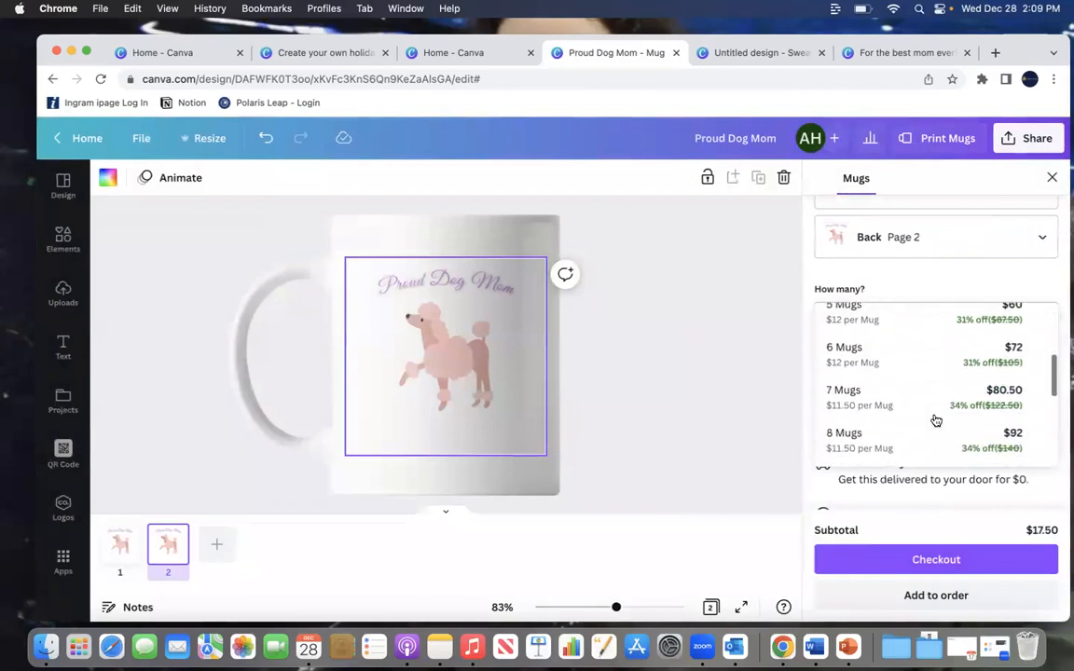
scroll(935, 420, up, 5)
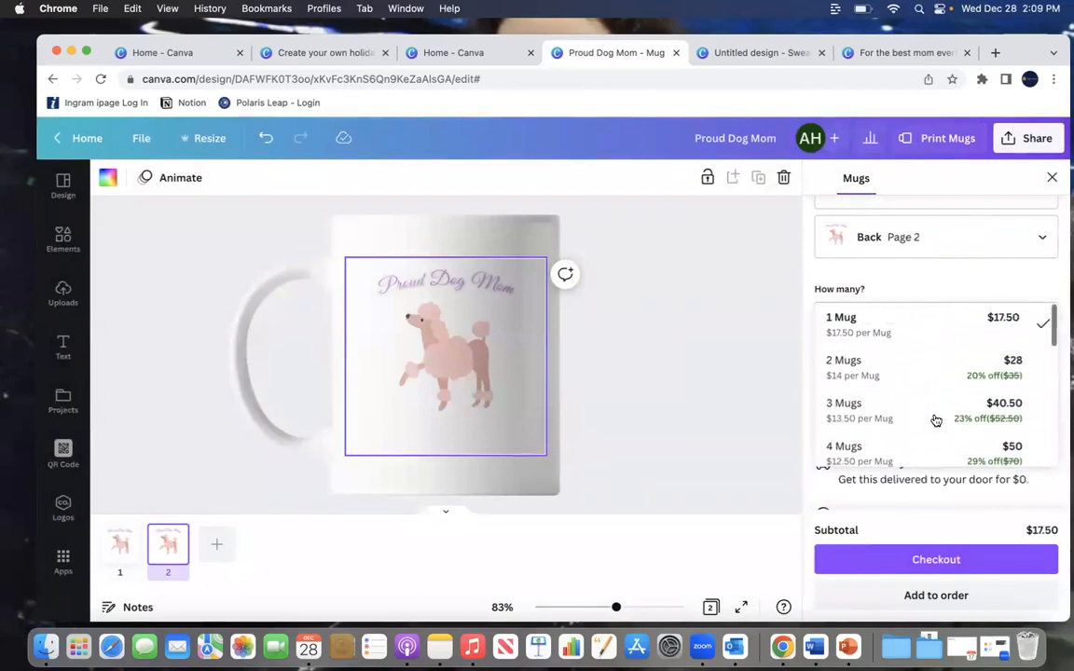
click(985, 293)
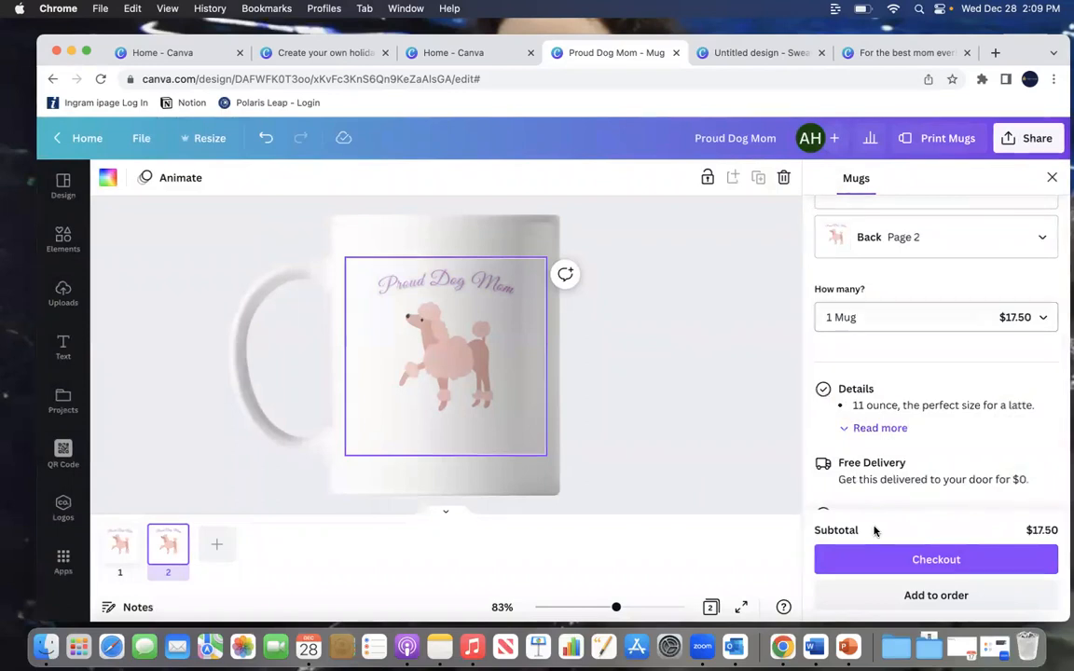
click(699, 357)
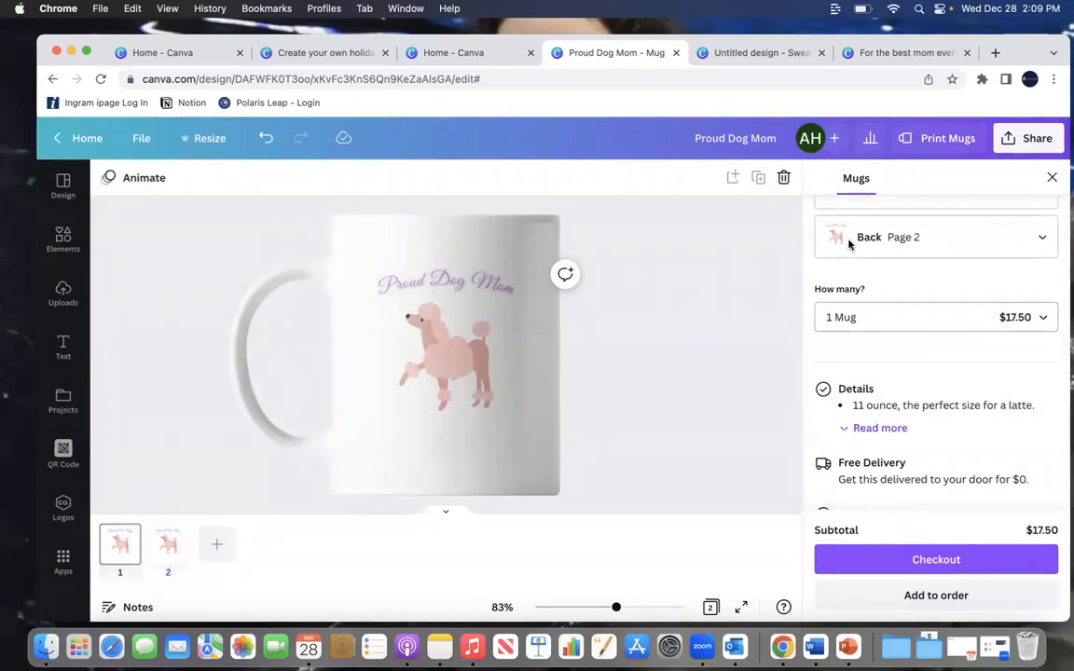
click(1054, 177)
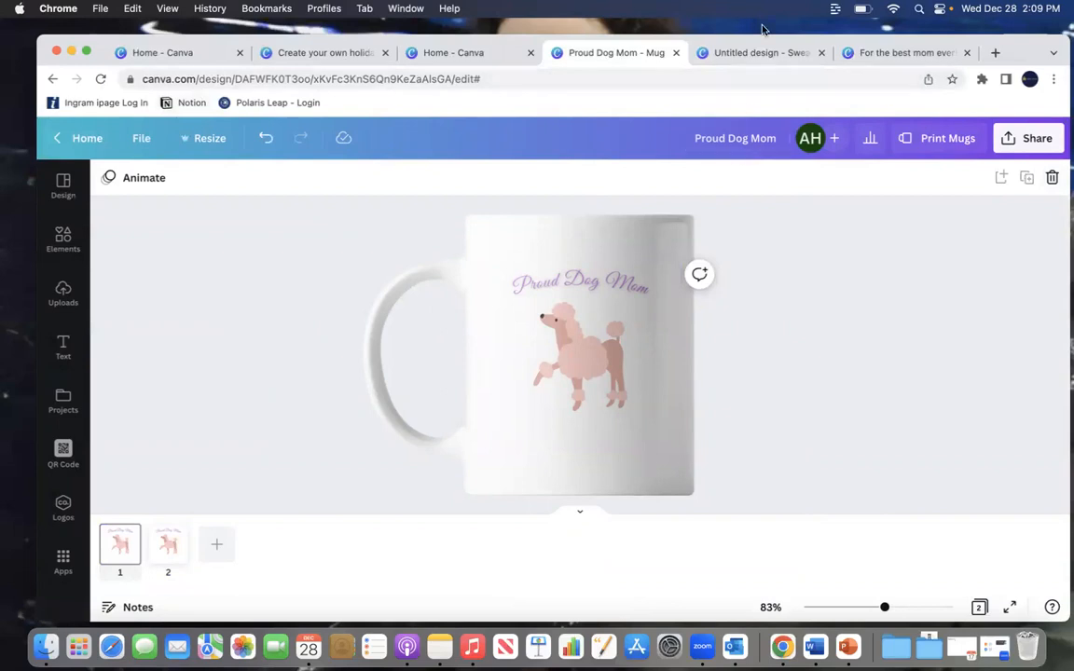
Step: Switch to the sweatshirt design and rename it sweatshirt 1
click(759, 54)
click(673, 143)
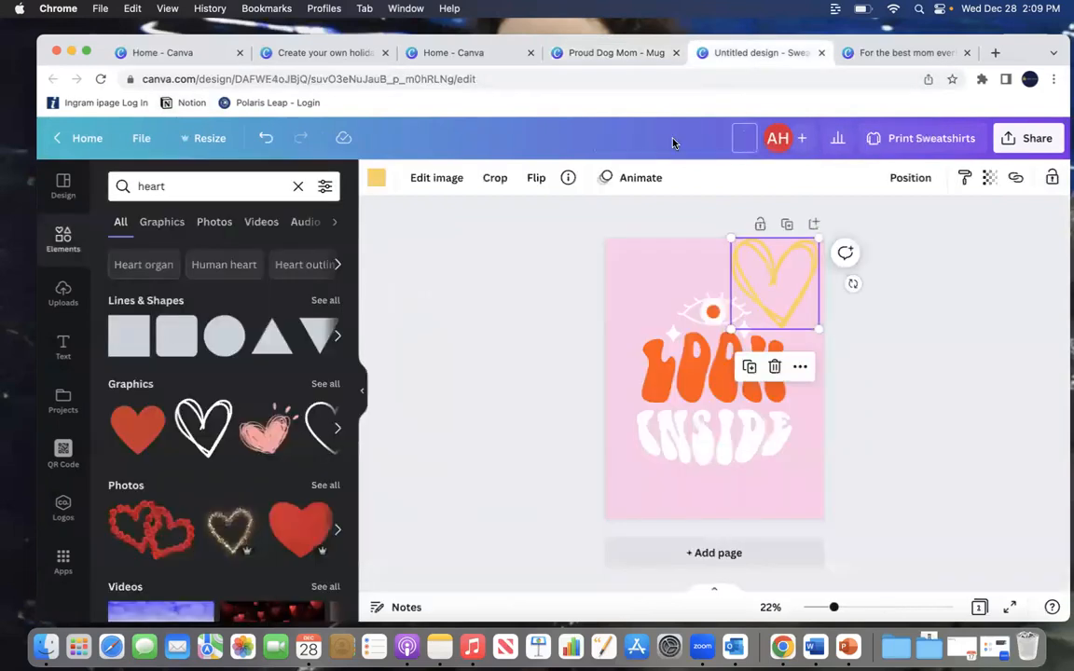
text(sweatshirt 1)
key(Return)
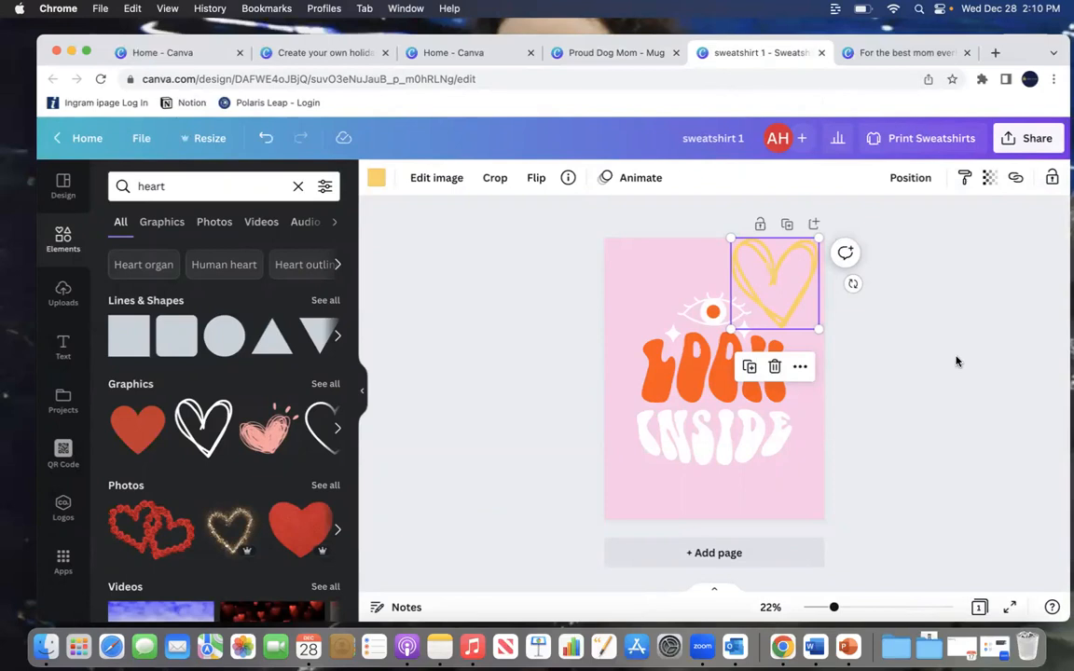
Step: Switch to the birthday card design and review both of its pages
click(911, 53)
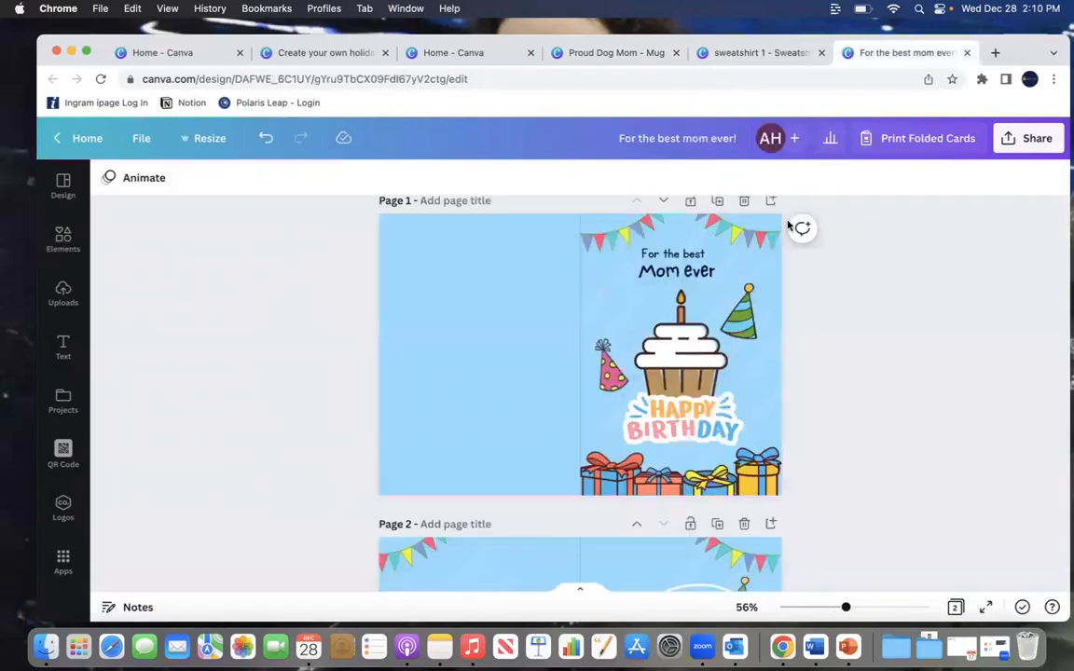
scroll(841, 389, down, 5)
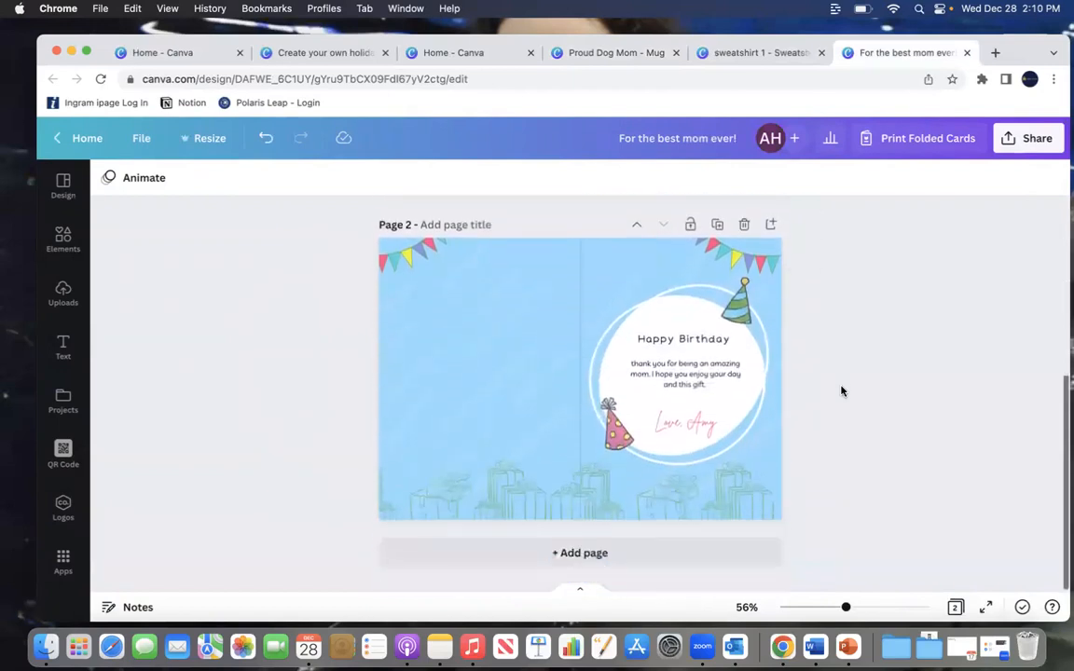
scroll(841, 389, up, 5)
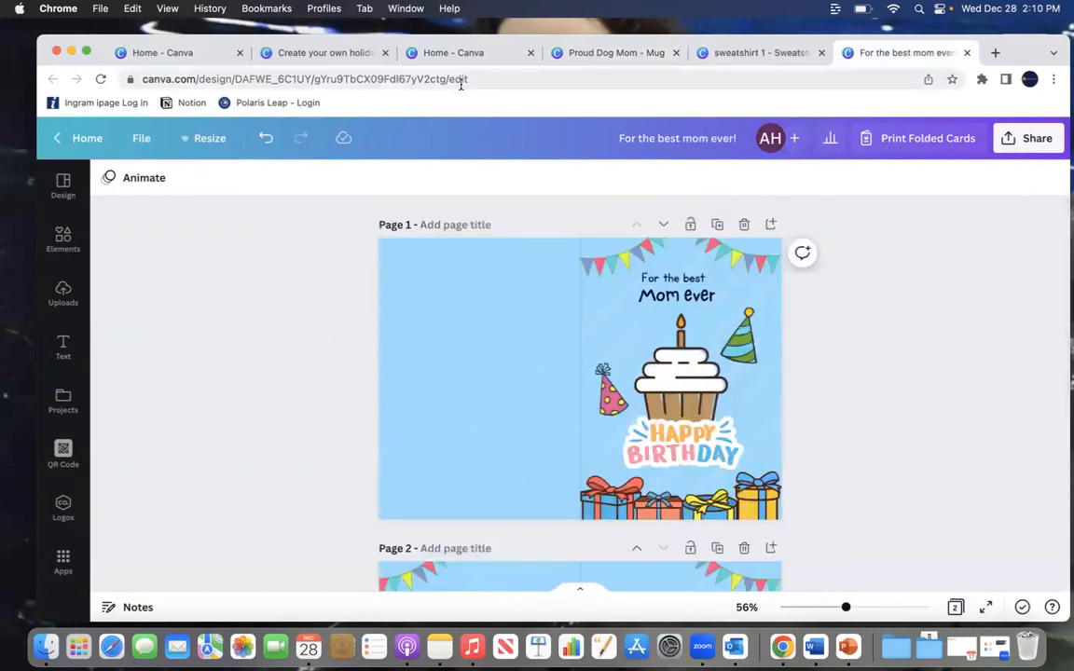
Step: Switch to the Canva home page and browse the design categories
click(454, 52)
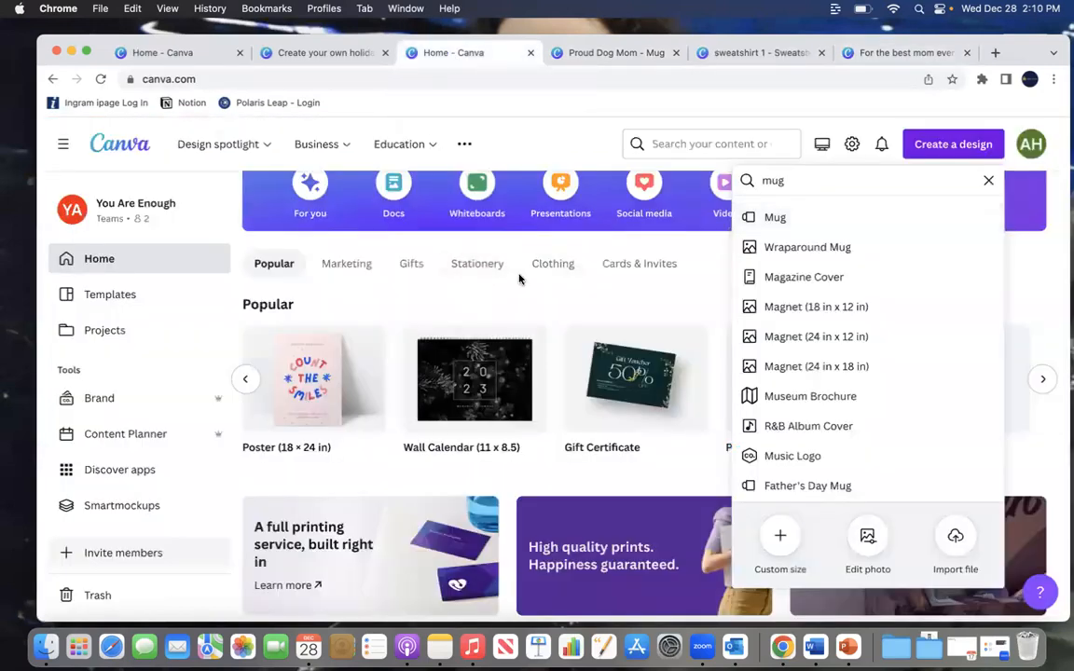
scroll(509, 298, down, 5)
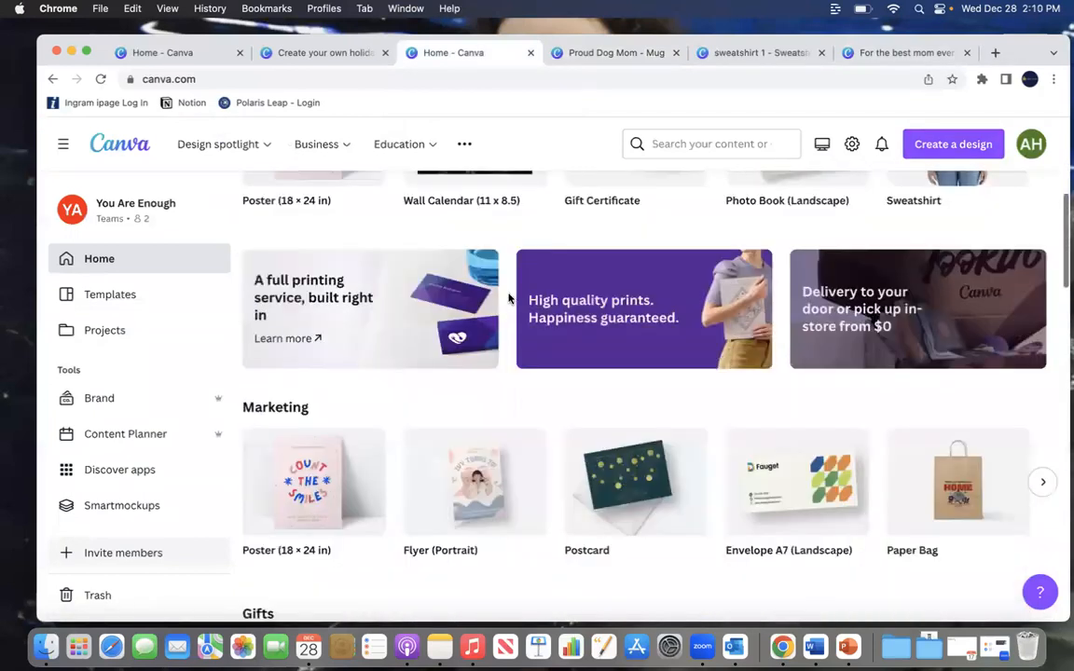
scroll(475, 233, down, 5)
scroll(403, 201, up, 10)
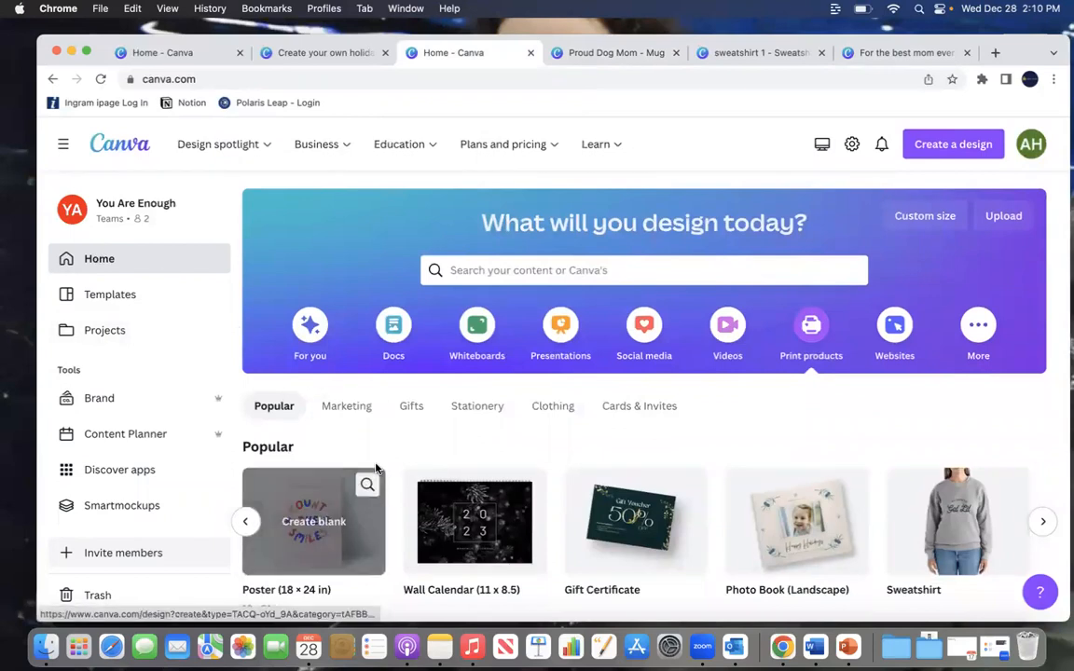
scroll(377, 469, down, 10)
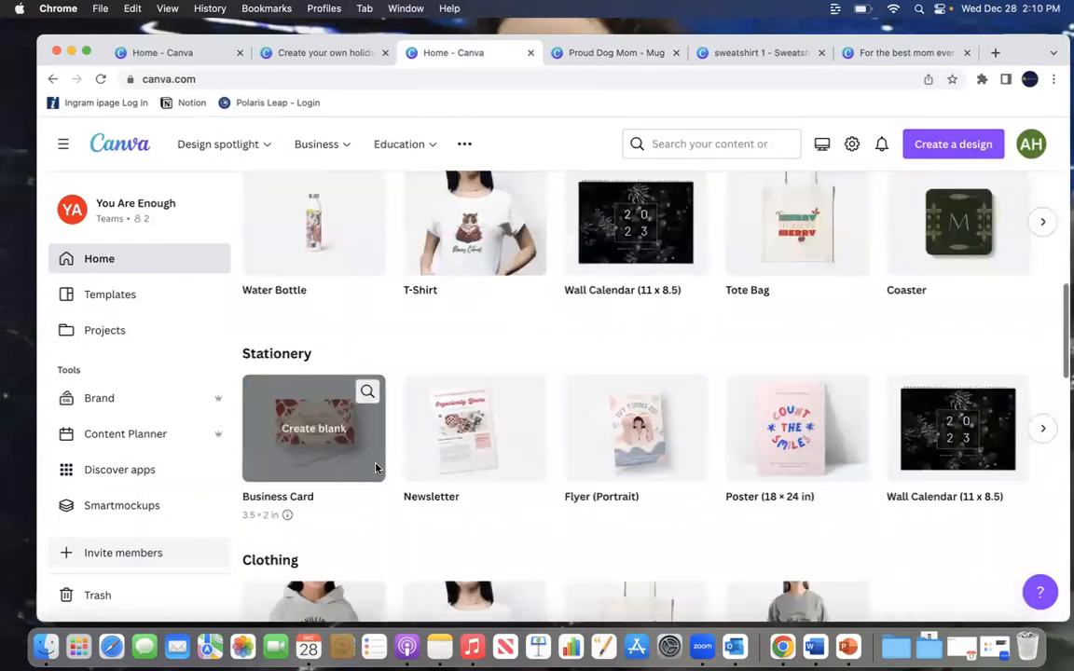
scroll(377, 469, down, 8)
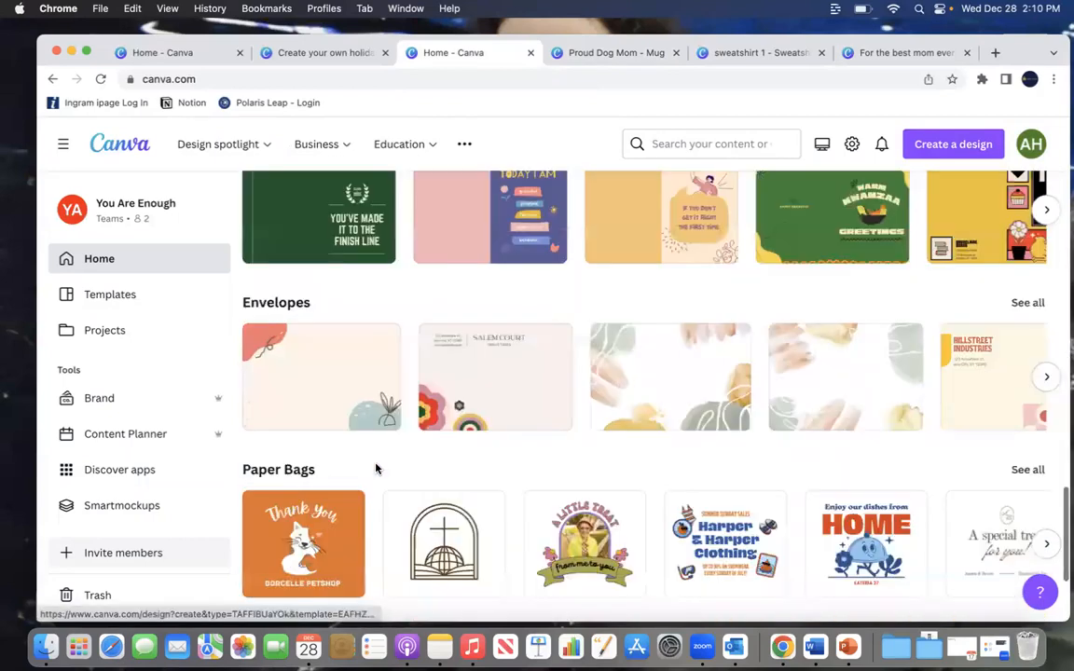
scroll(377, 469, up, 2)
scroll(377, 469, down, 5)
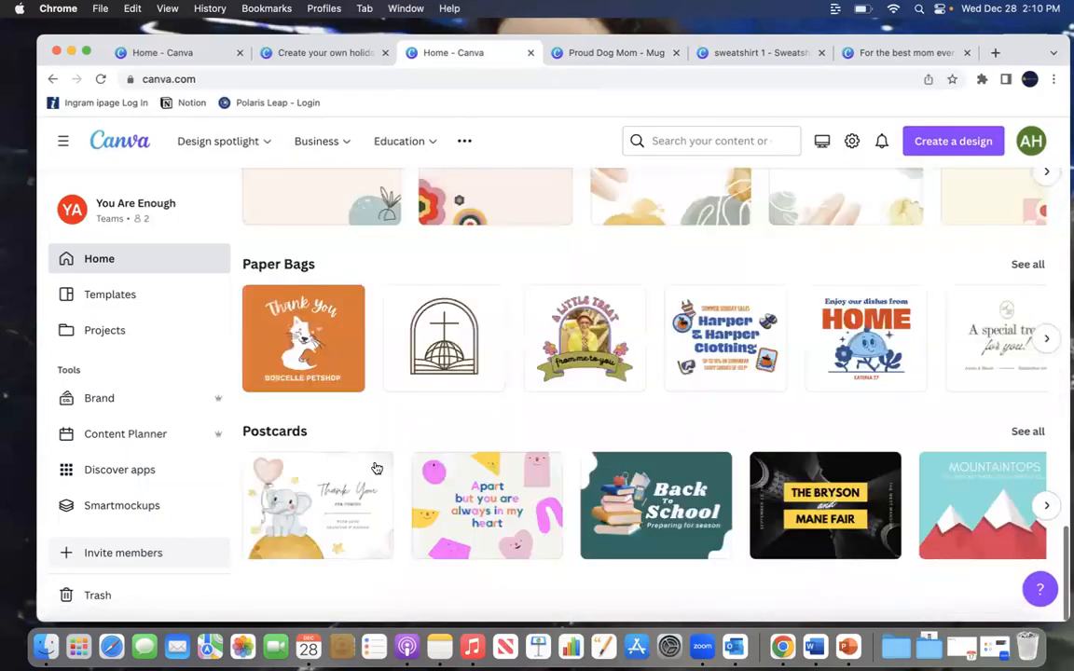
scroll(376, 469, up, 10)
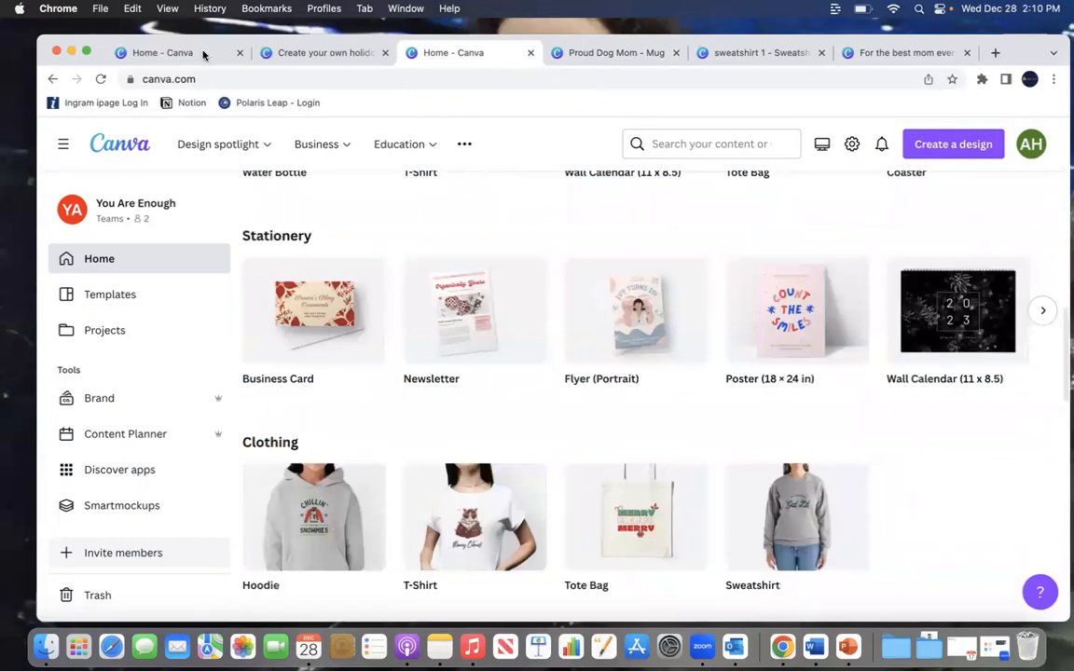
Step: Reload the home page and browse the recent designs list
click(99, 79)
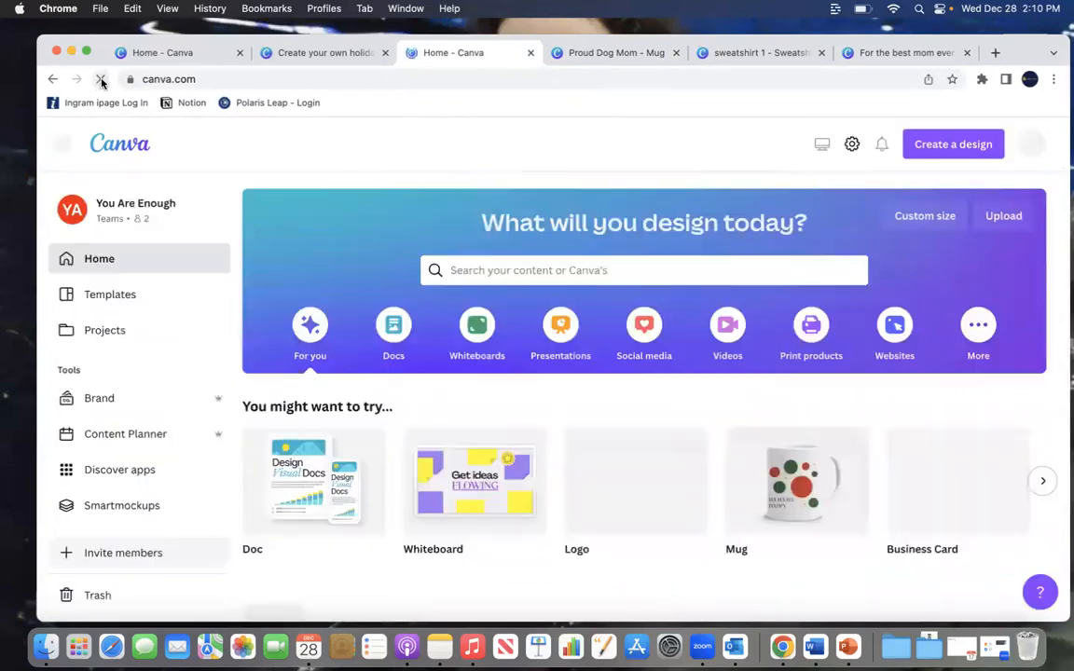
scroll(482, 557, down, 15)
scroll(471, 483, up, 15)
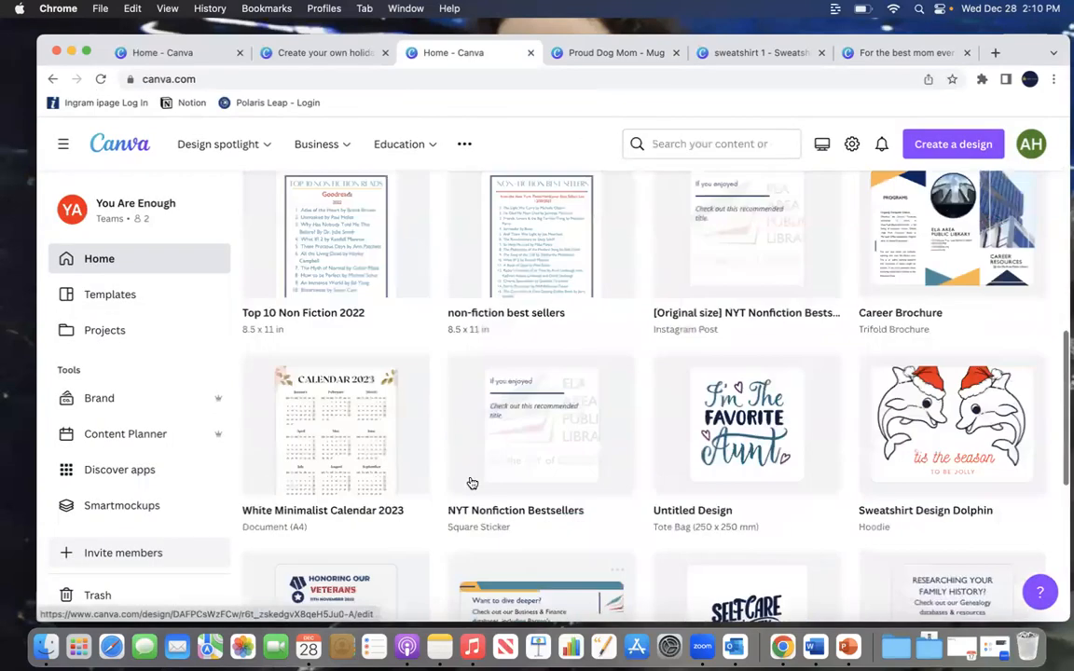
scroll(471, 483, down, 5)
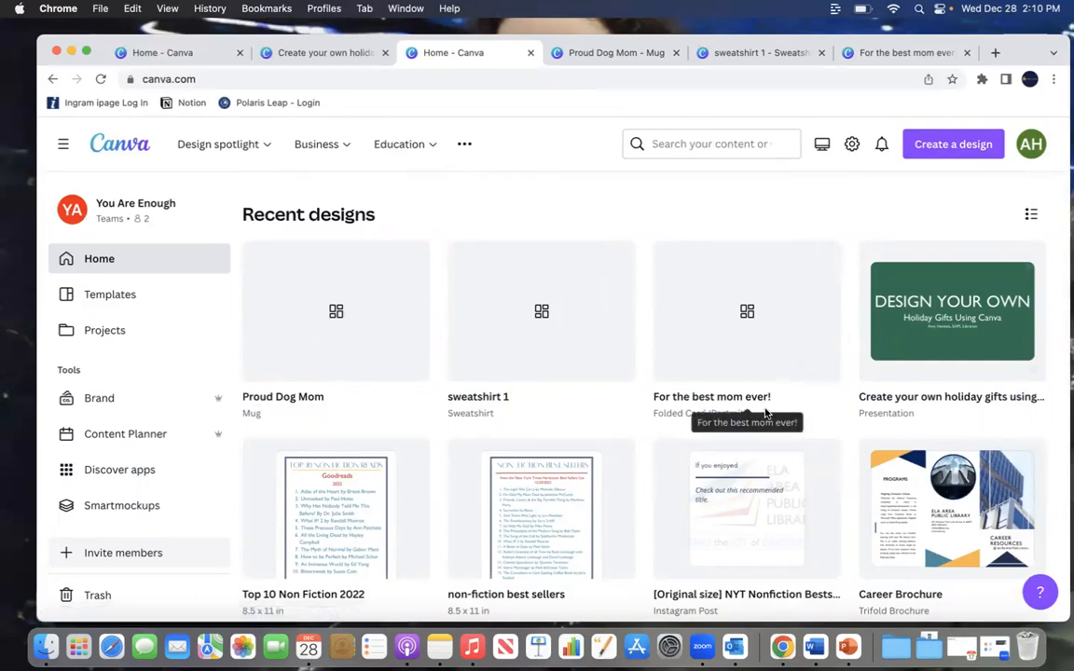
scroll(764, 412, down, 3)
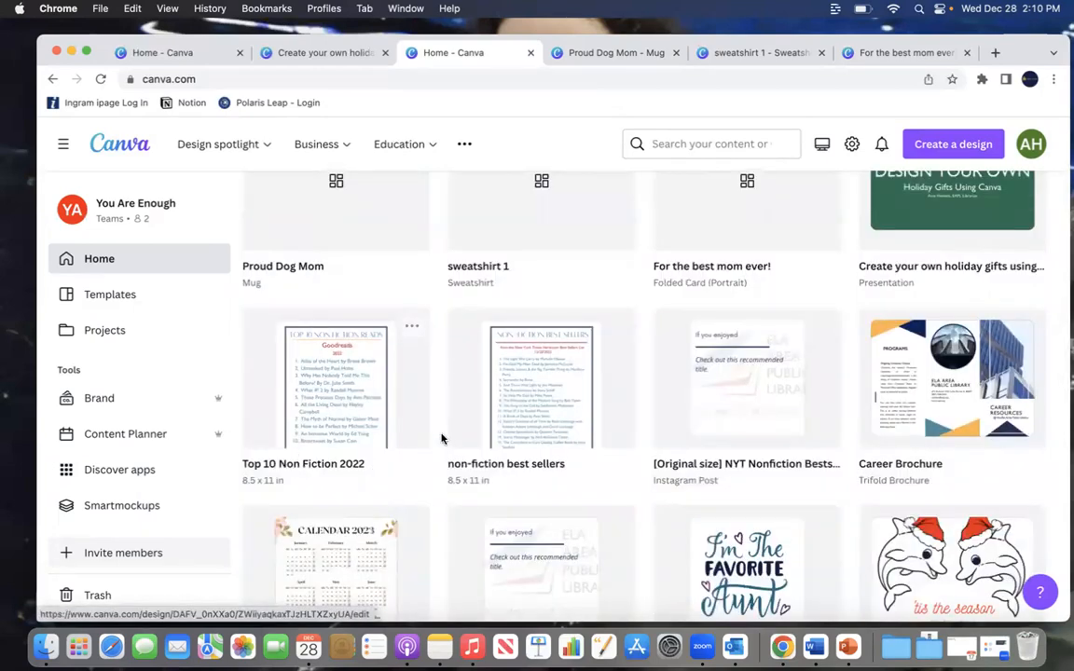
scroll(580, 282, up, 5)
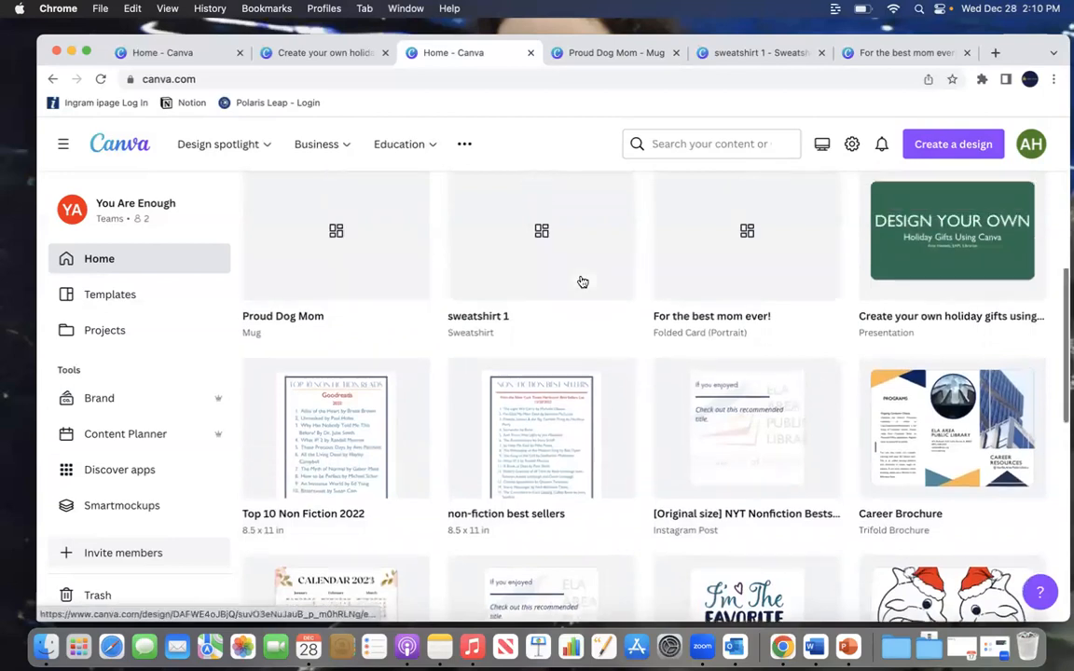
scroll(462, 597, down, 3)
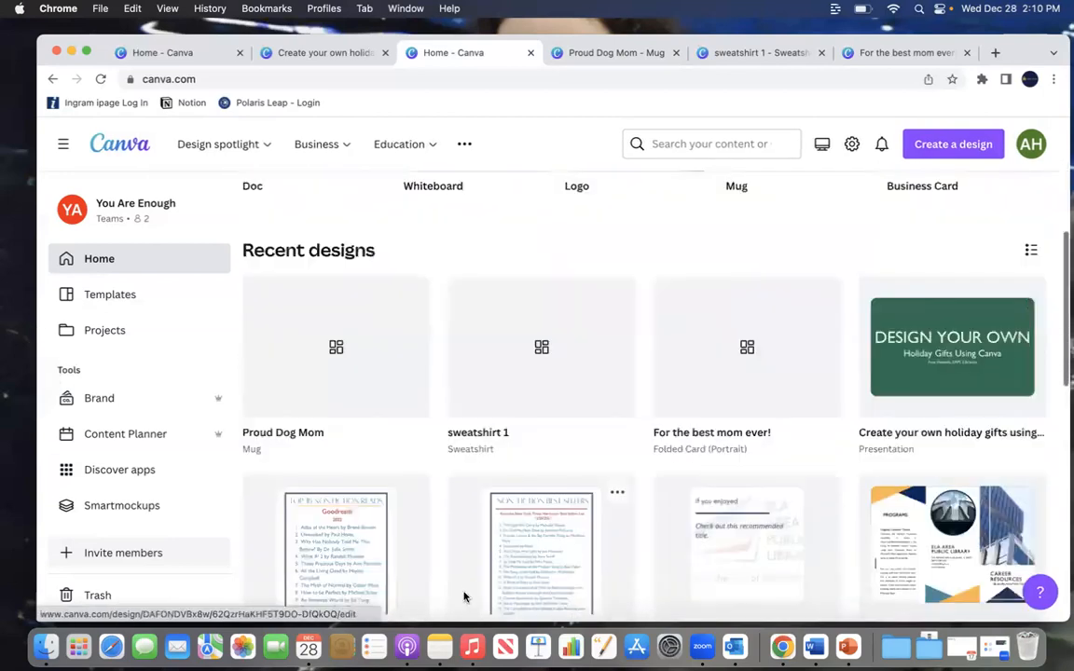
scroll(466, 597, up, 1)
scroll(466, 597, up, 5)
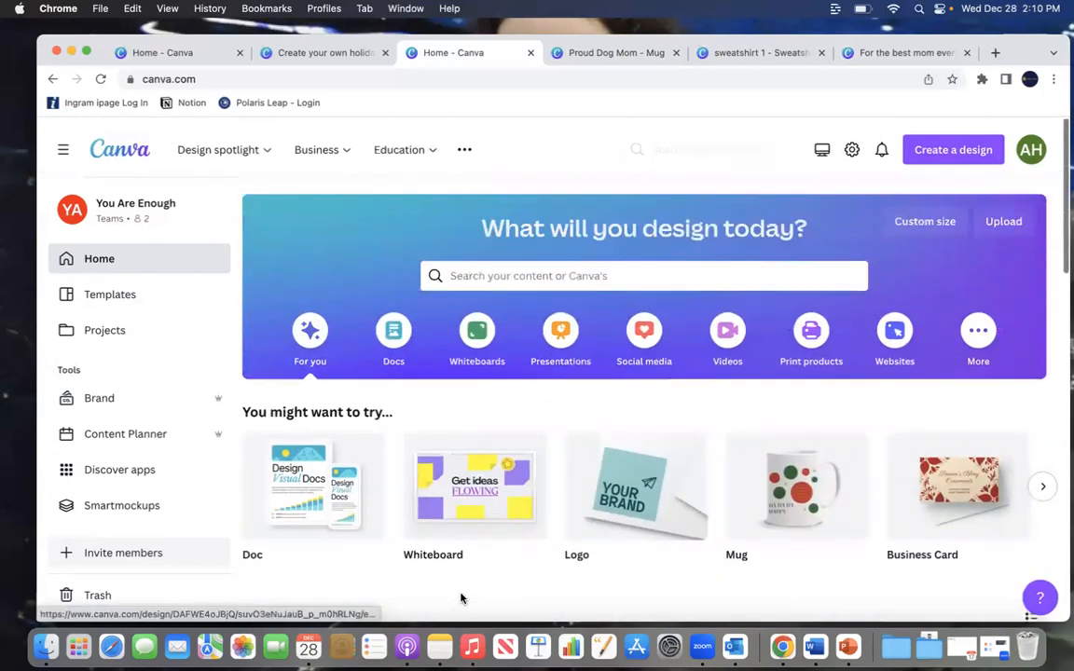